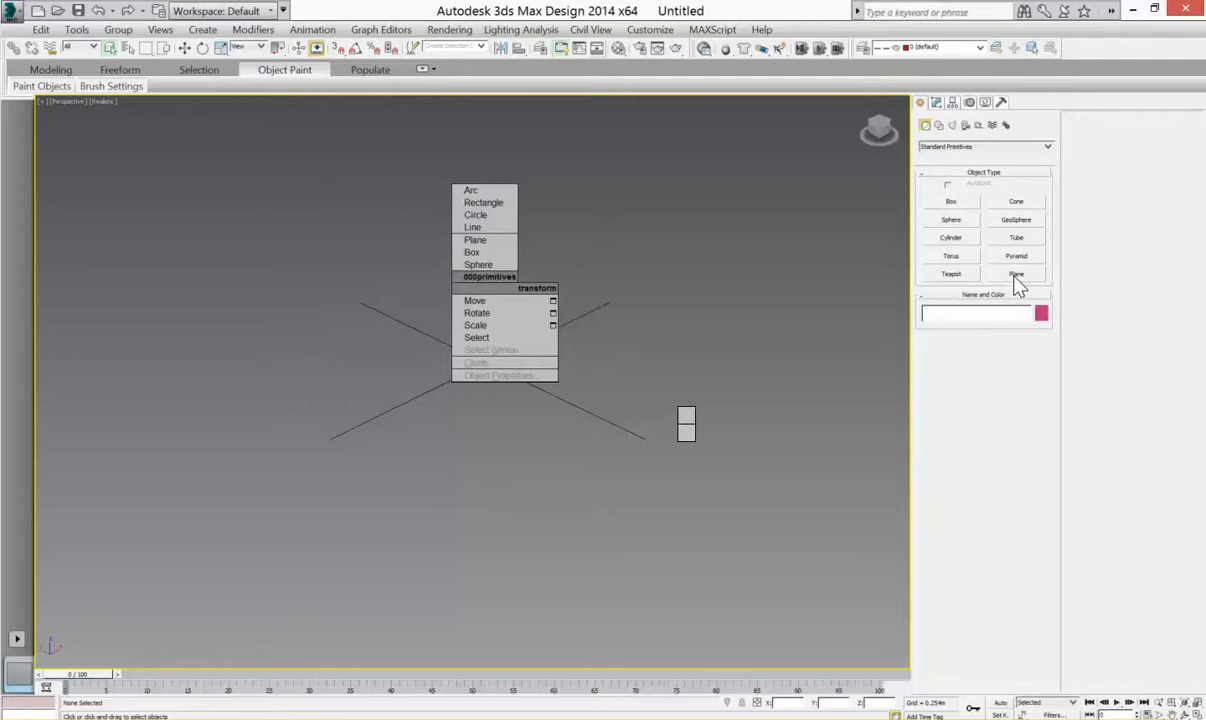
# Create a plane about 4.65 m long and 4.80 m wide on the ground grid as the floor
pyautogui.click(1016, 274)
pyautogui.moveTo(193, 352); pyautogui.dragTo(910, 349)
pyautogui.moveTo(572, 344); pyautogui.dragTo(480, 365, button='middle')
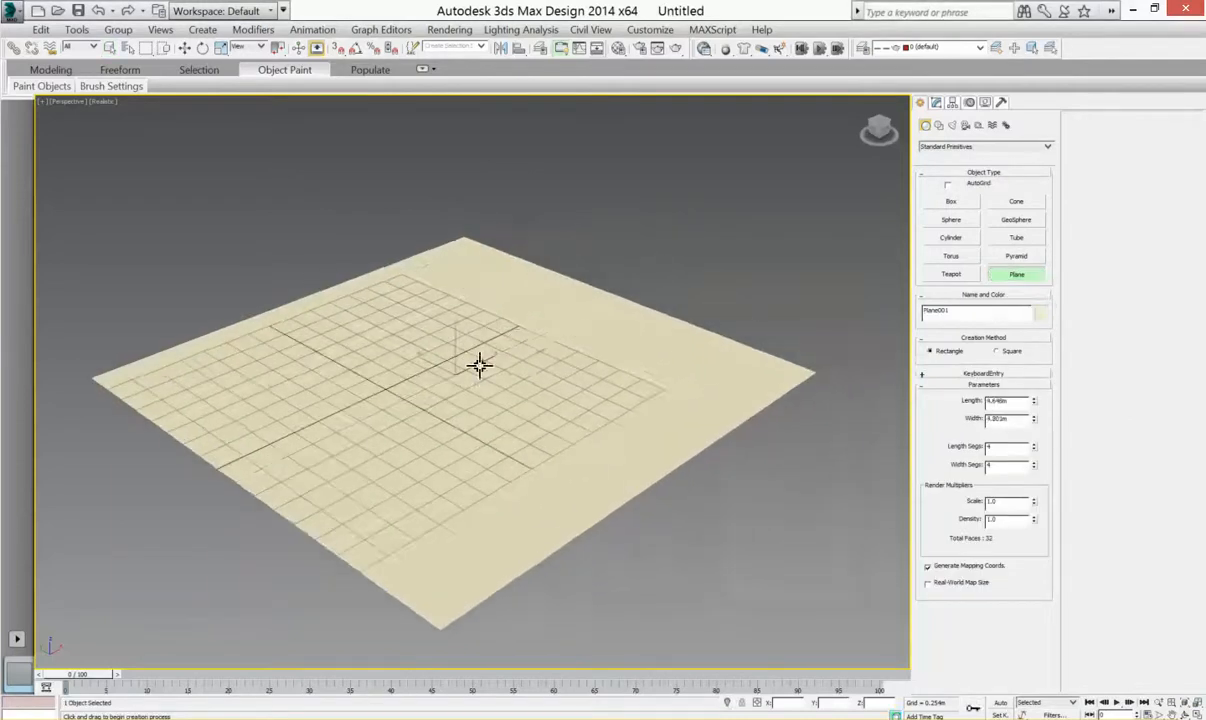
# Create a large cube-like box standing on one side of the plane
pyautogui.rightClick(527, 321)
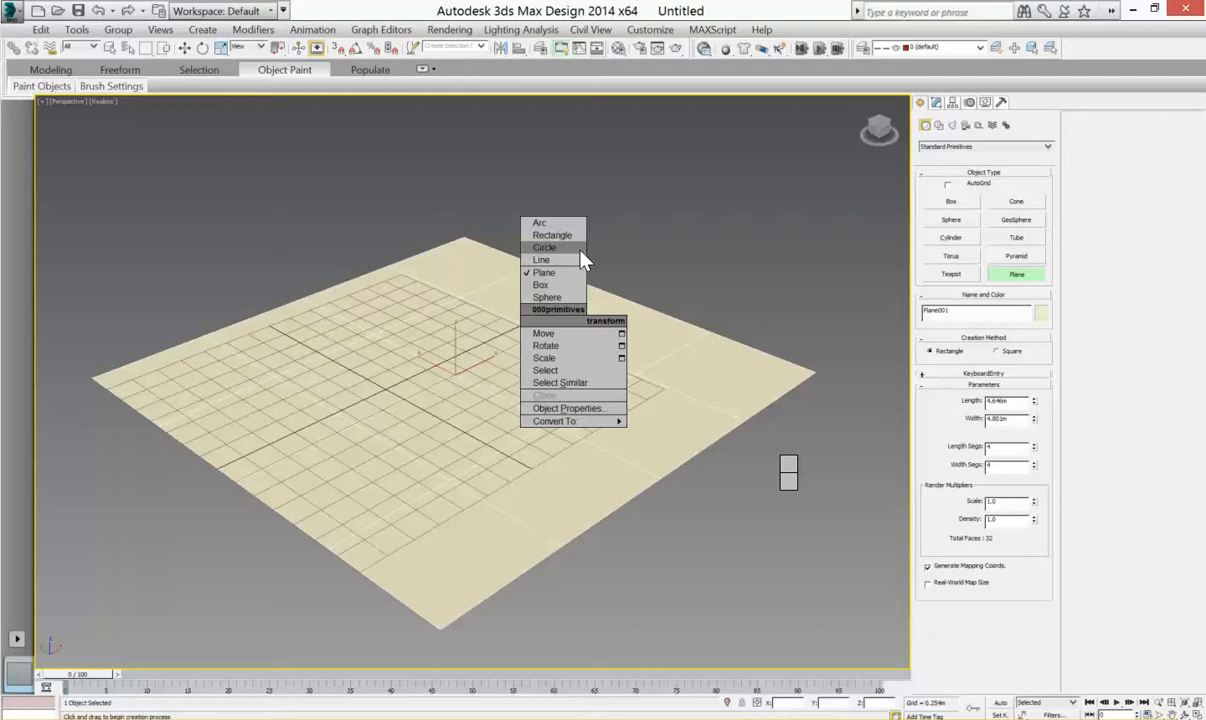
pyautogui.click(545, 286)
pyautogui.moveTo(205, 409); pyautogui.dragTo(447, 409)
pyautogui.click(600, 322)
# Create a sphere with a radius of about 0.71 m beside the box and raise it above the plane
pyautogui.rightClick(584, 326)
pyautogui.click(620, 306)
pyautogui.moveTo(582, 320); pyautogui.dragTo(651, 339)
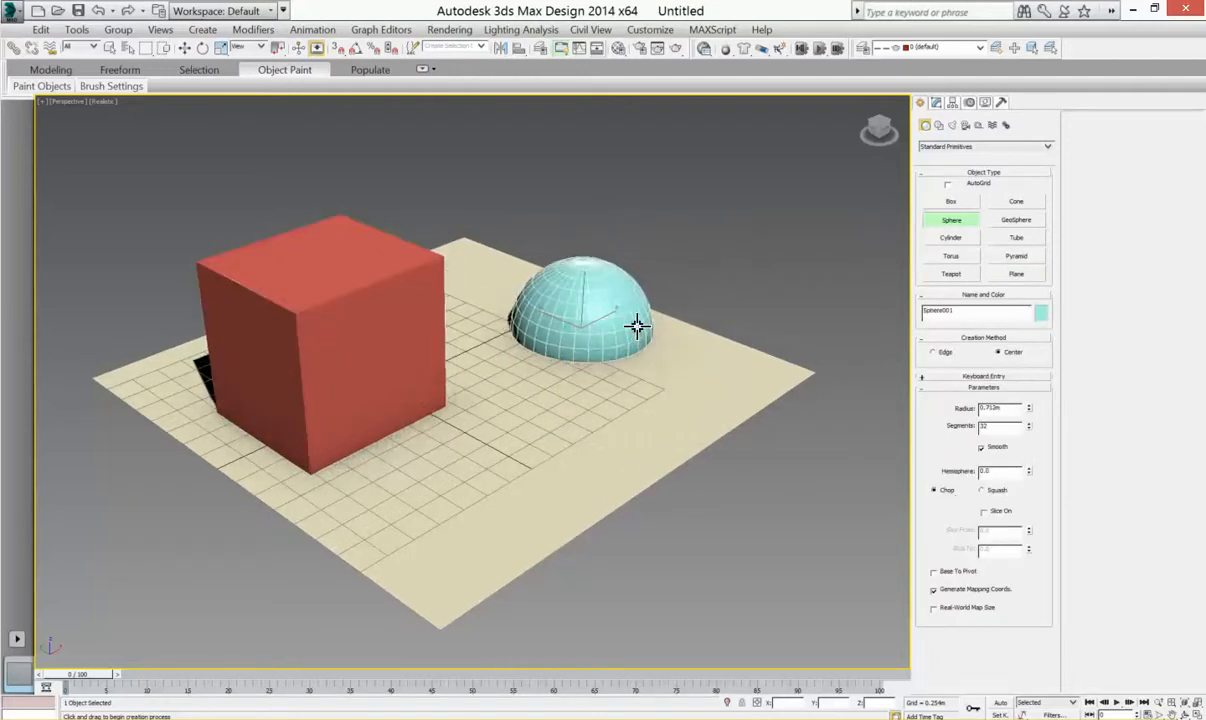
pyautogui.rightClick(650, 339)
pyautogui.moveTo(581, 287); pyautogui.dragTo(646, 219)
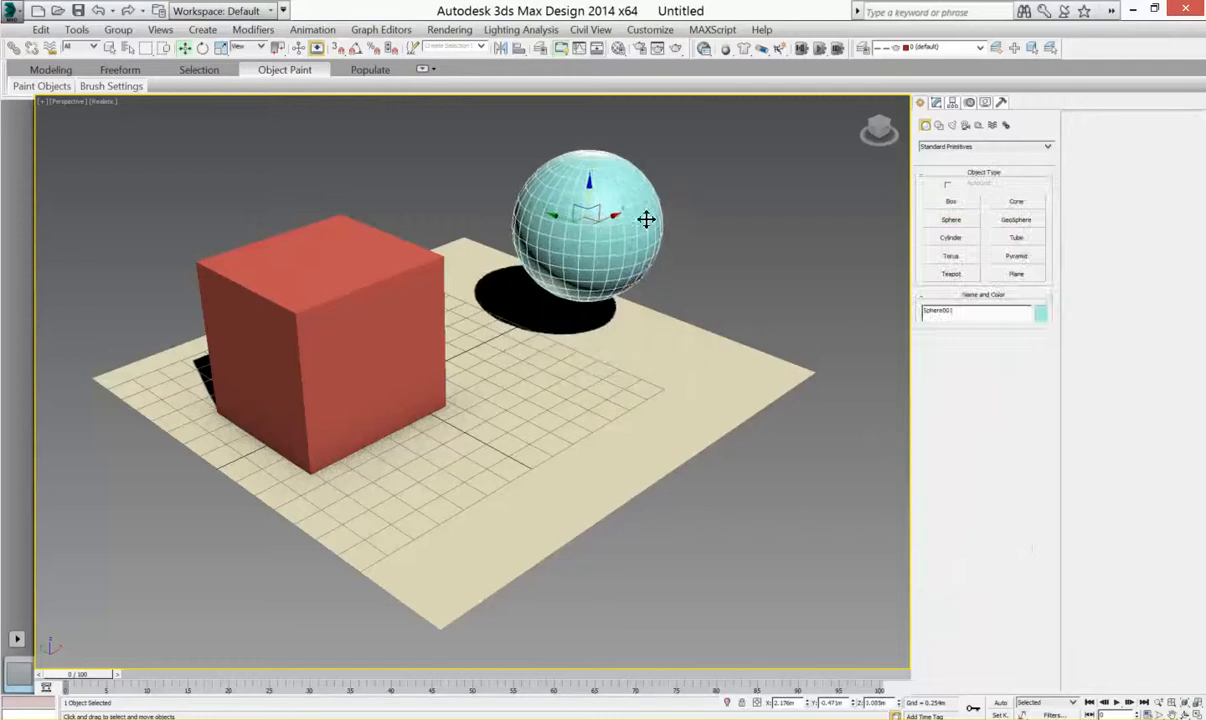
pyautogui.moveTo(741, 256); pyautogui.dragTo(741, 286, button='middle')
pyautogui.click(741, 286)
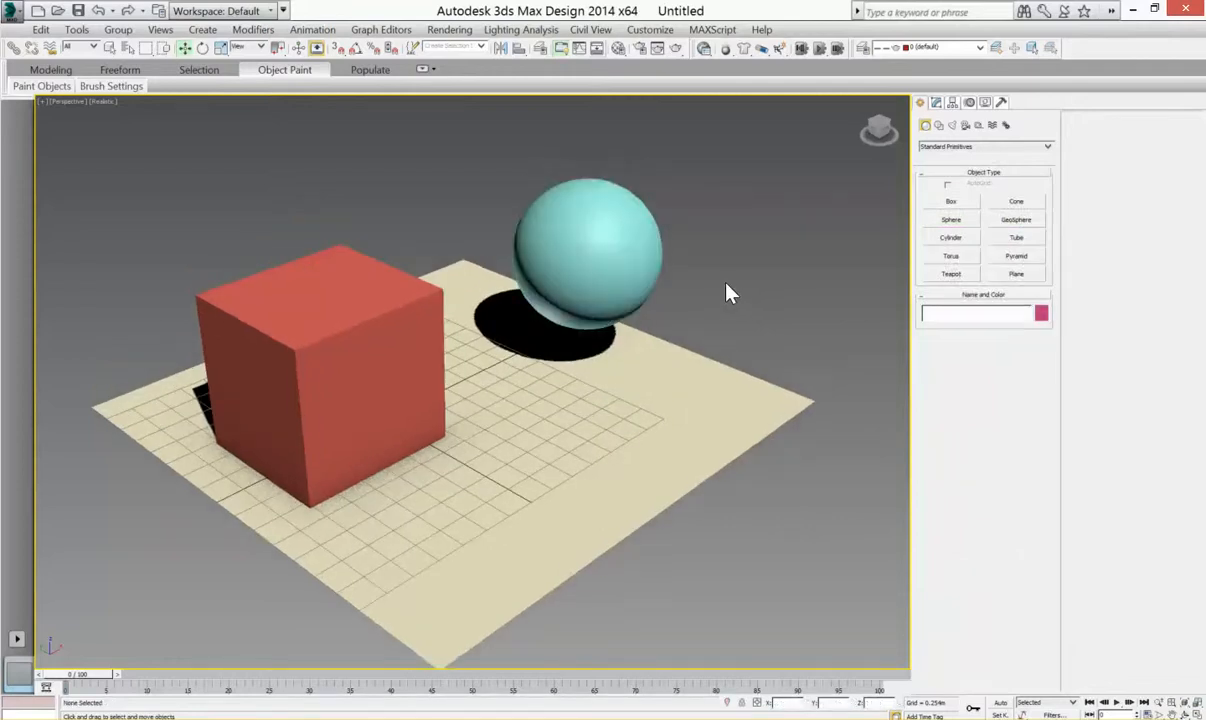
# Review the initial tool option settings and UI schemes in the Custom UI and Defaults Switcher, then cancel it
pyautogui.click(655, 33)
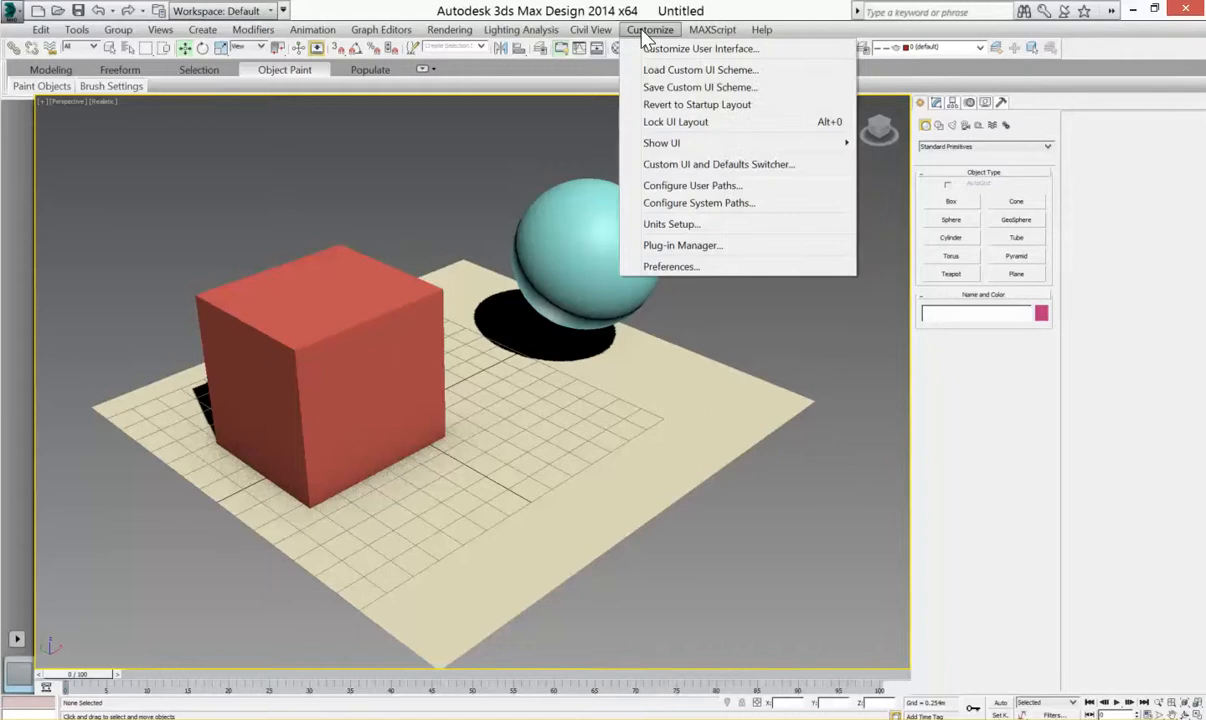
pyautogui.click(625, 30)
pyautogui.click(706, 30)
pyautogui.moveTo(650, 30)
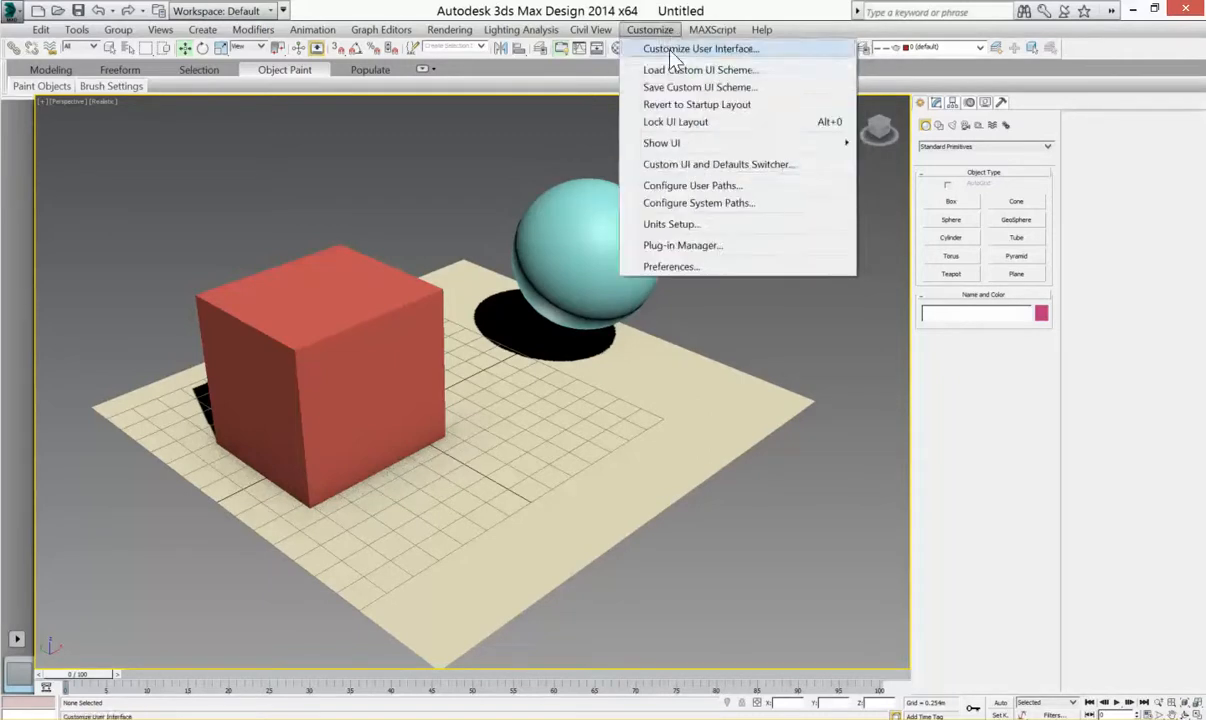
pyautogui.click(678, 168)
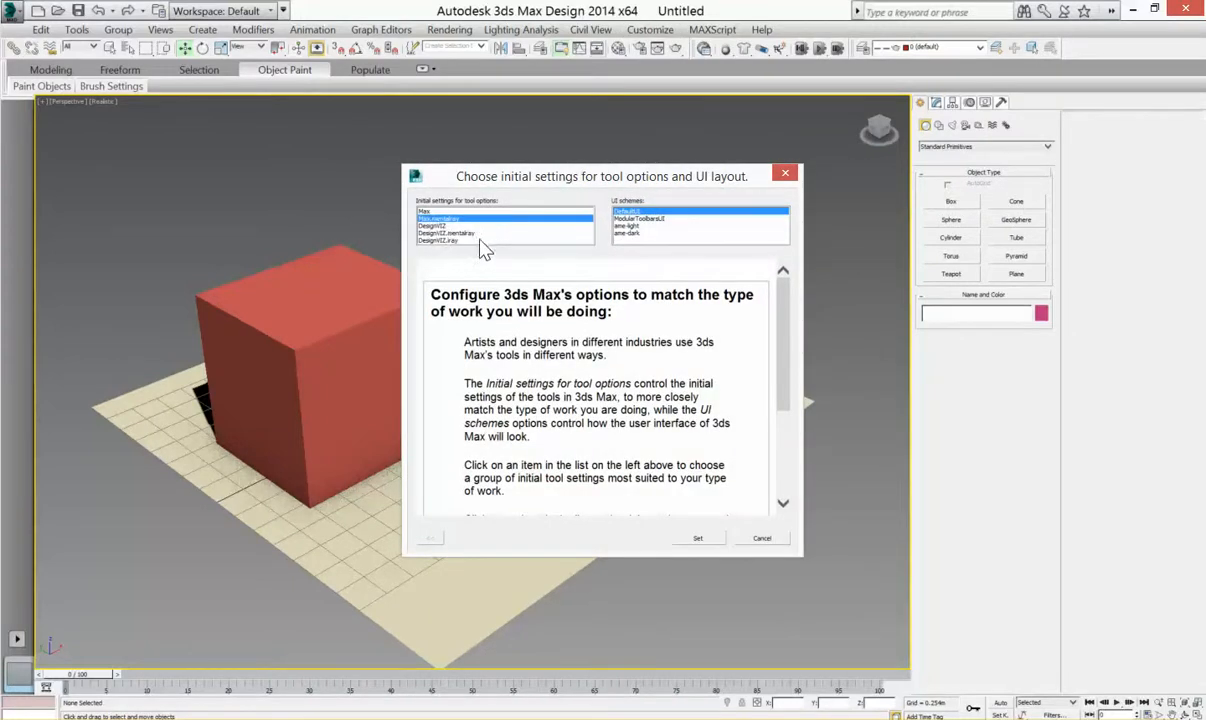
pyautogui.moveTo(608, 185); pyautogui.dragTo(830, 185)
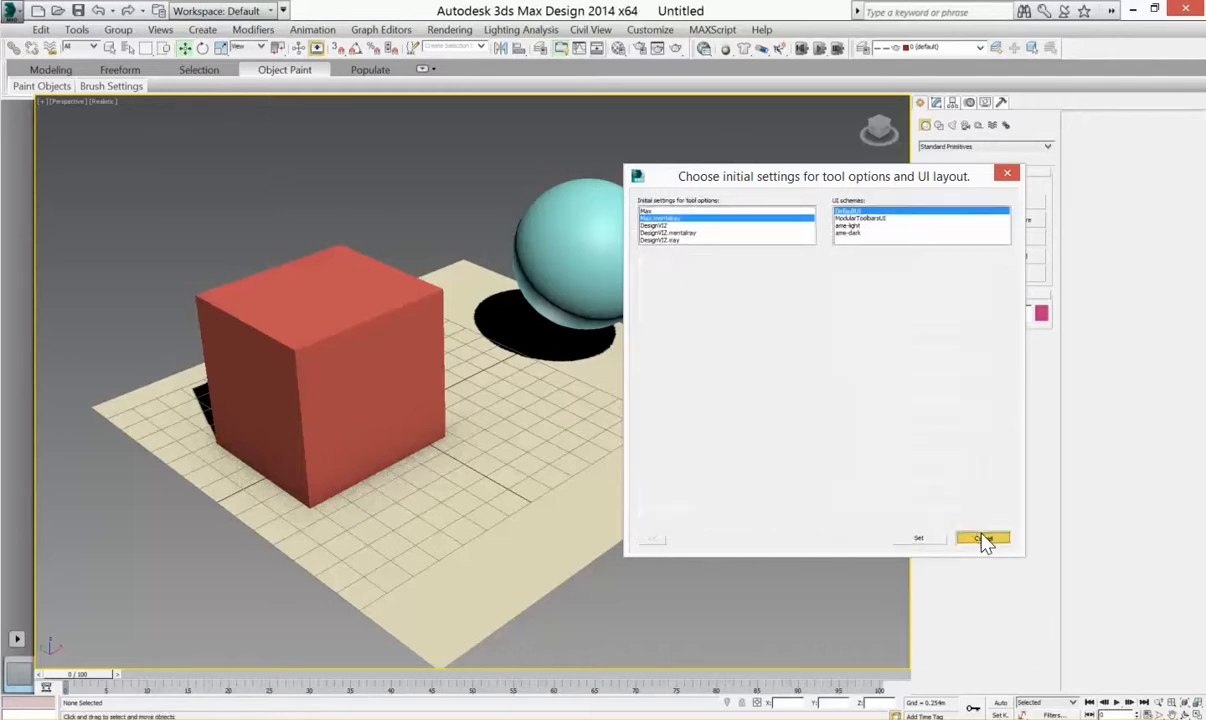
pyautogui.click(984, 538)
# Open the Material Editor and look through the Arch & Design templates available for the second sample slot
pyautogui.moveTo(660, 233); pyautogui.dragTo(640, 245, button='middle')
pyautogui.moveTo(698, 176); pyautogui.dragTo(717, 144, button='middle')
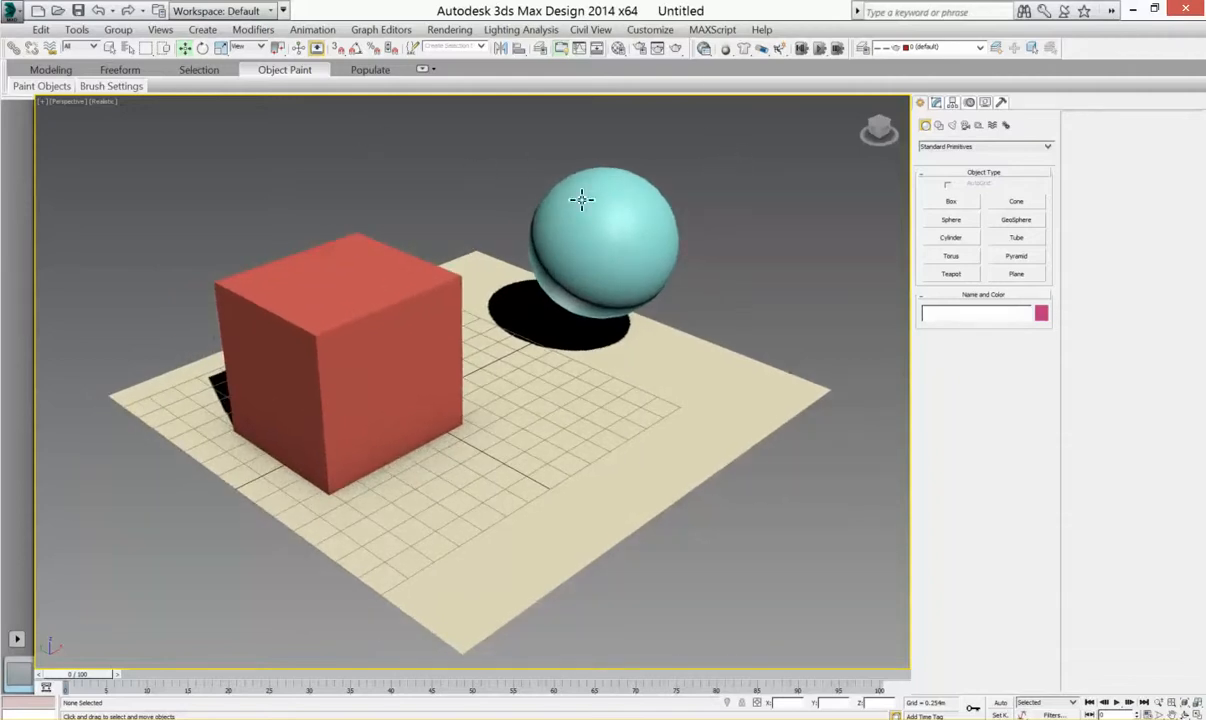
pyautogui.press('m')
pyautogui.moveTo(165, 163); pyautogui.dragTo(187, 83)
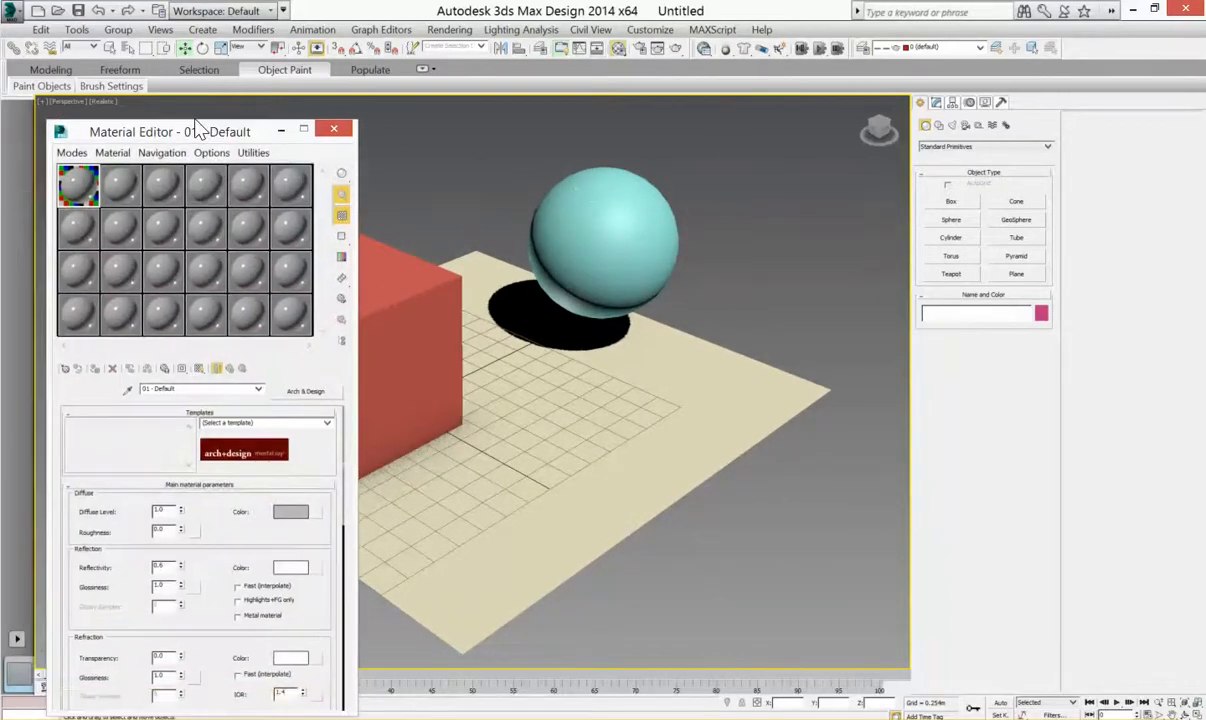
pyautogui.click(121, 136)
pyautogui.click(323, 373)
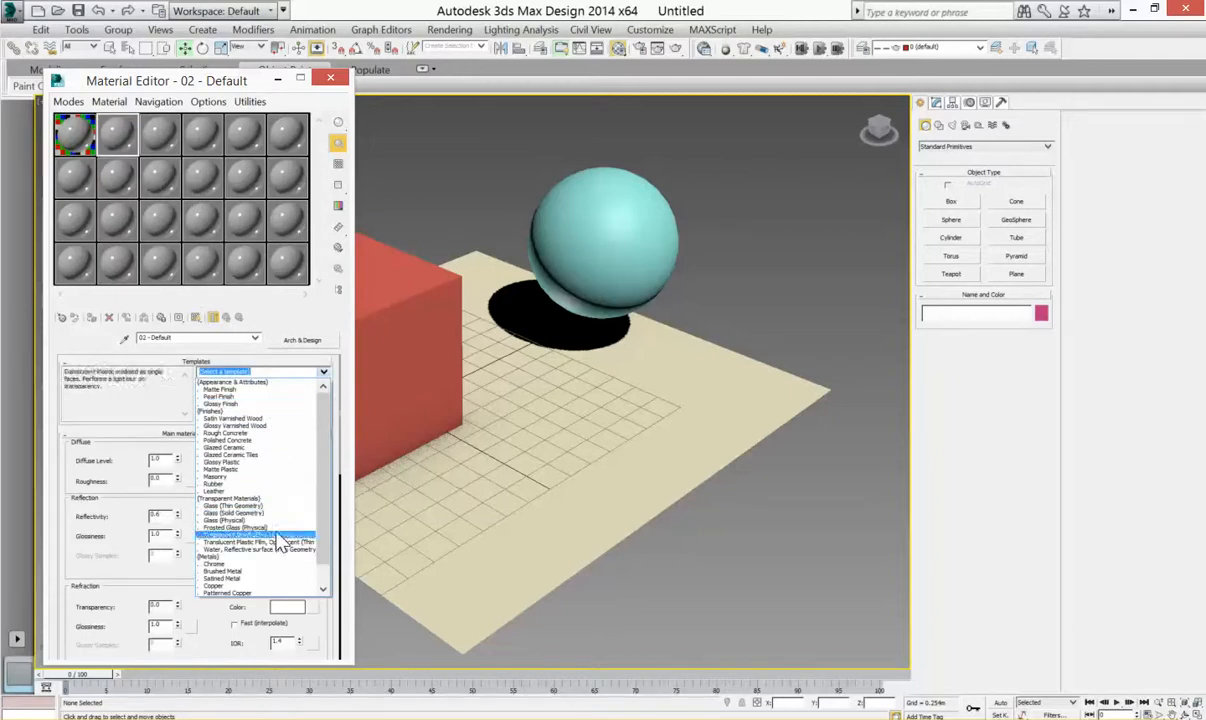
pyautogui.scroll(-1, 284, 497)
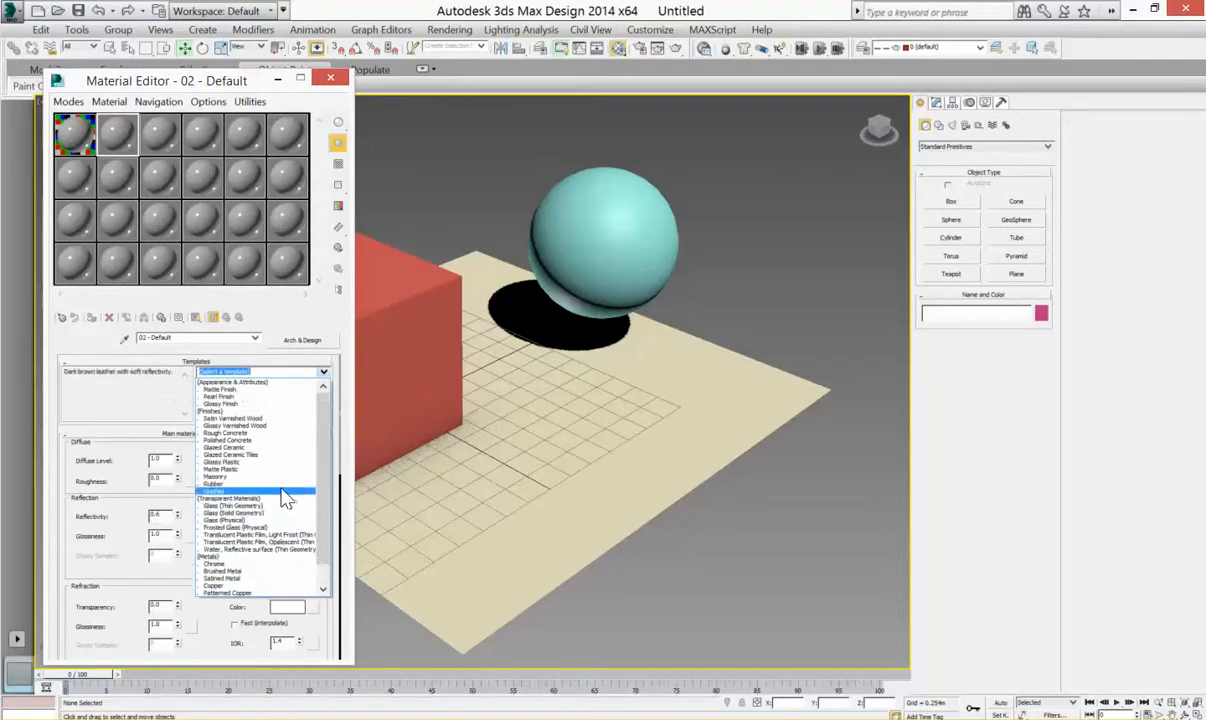
pyautogui.scroll(1, 277, 431)
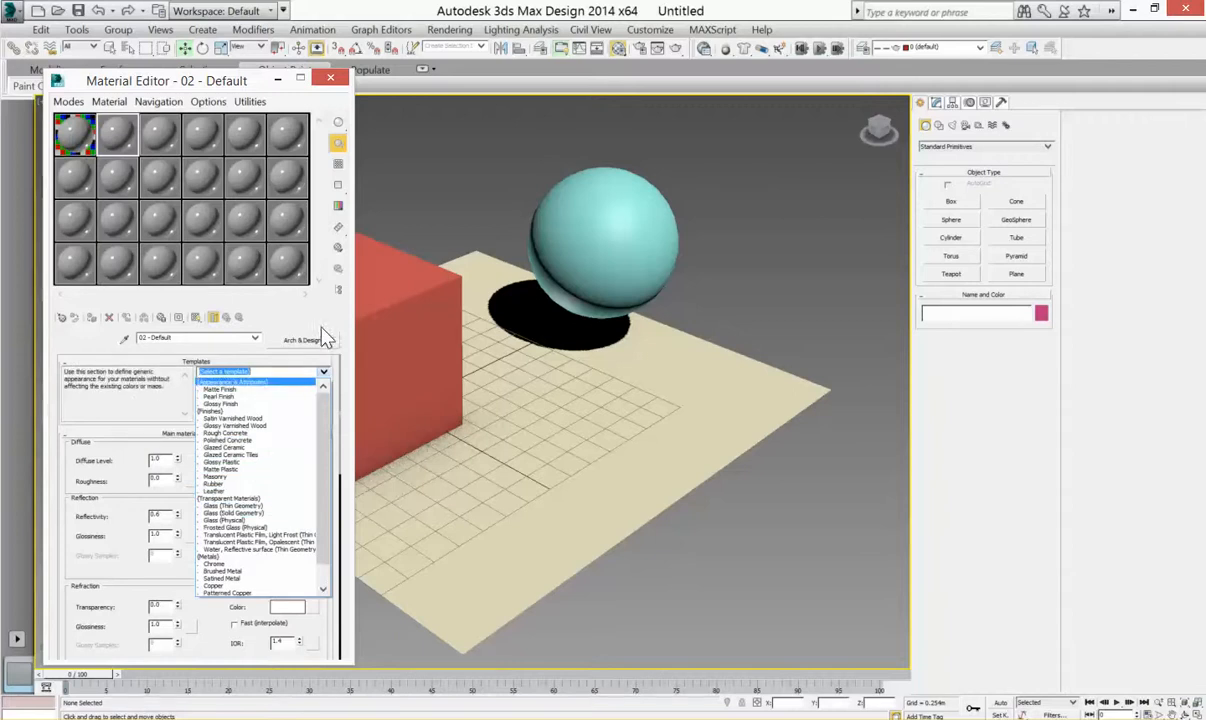
pyautogui.click(301, 298)
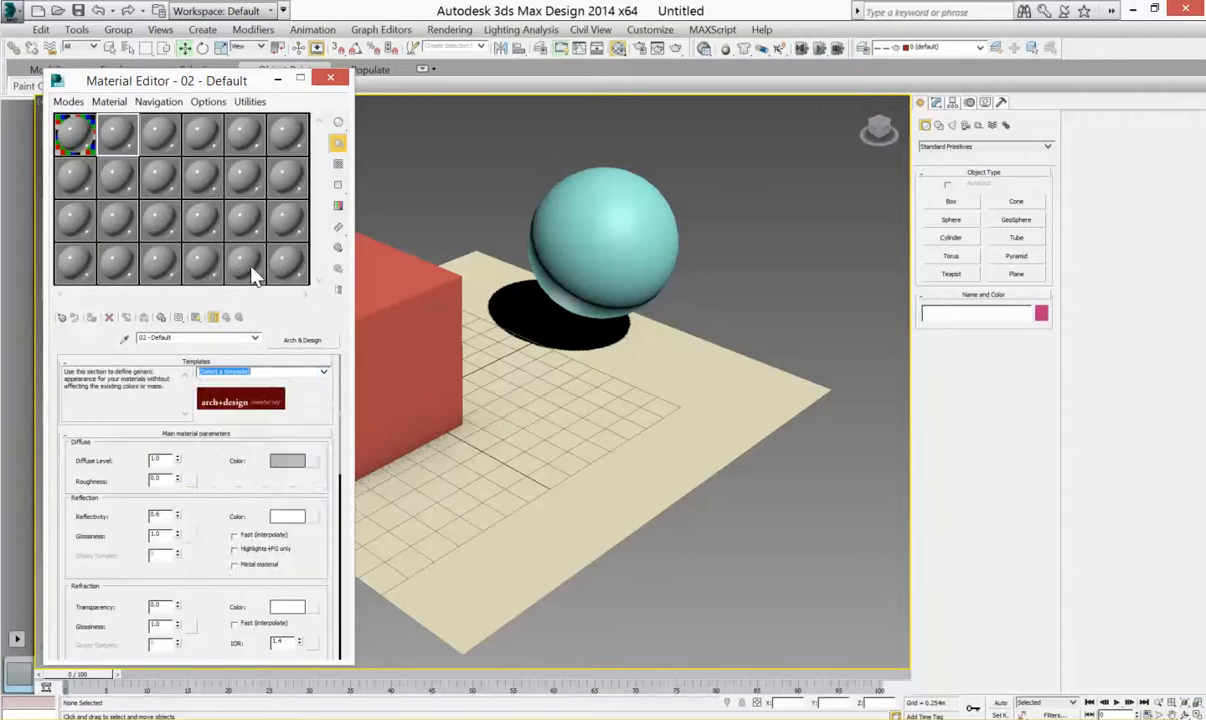
# Switch the Material Editor to Slate mode and enlarge its window
pyautogui.click(78, 126)
pyautogui.moveTo(181, 78); pyautogui.dragTo(173, 78)
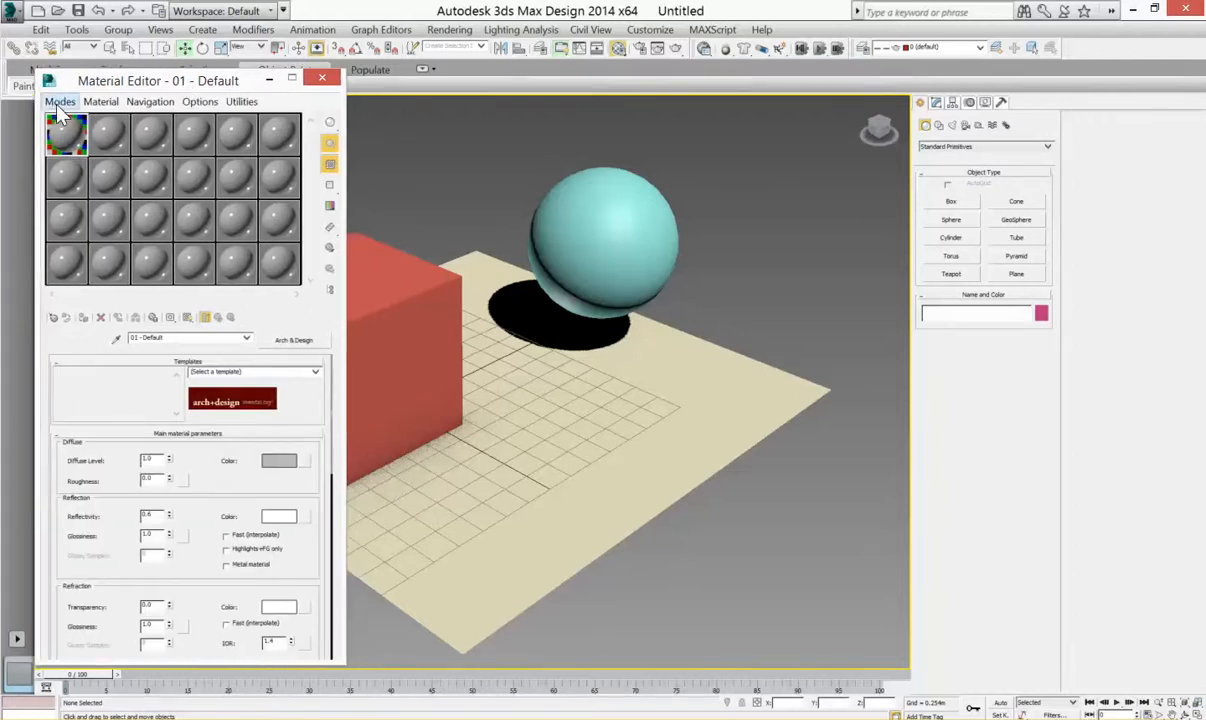
pyautogui.click(55, 100)
pyautogui.click(80, 143)
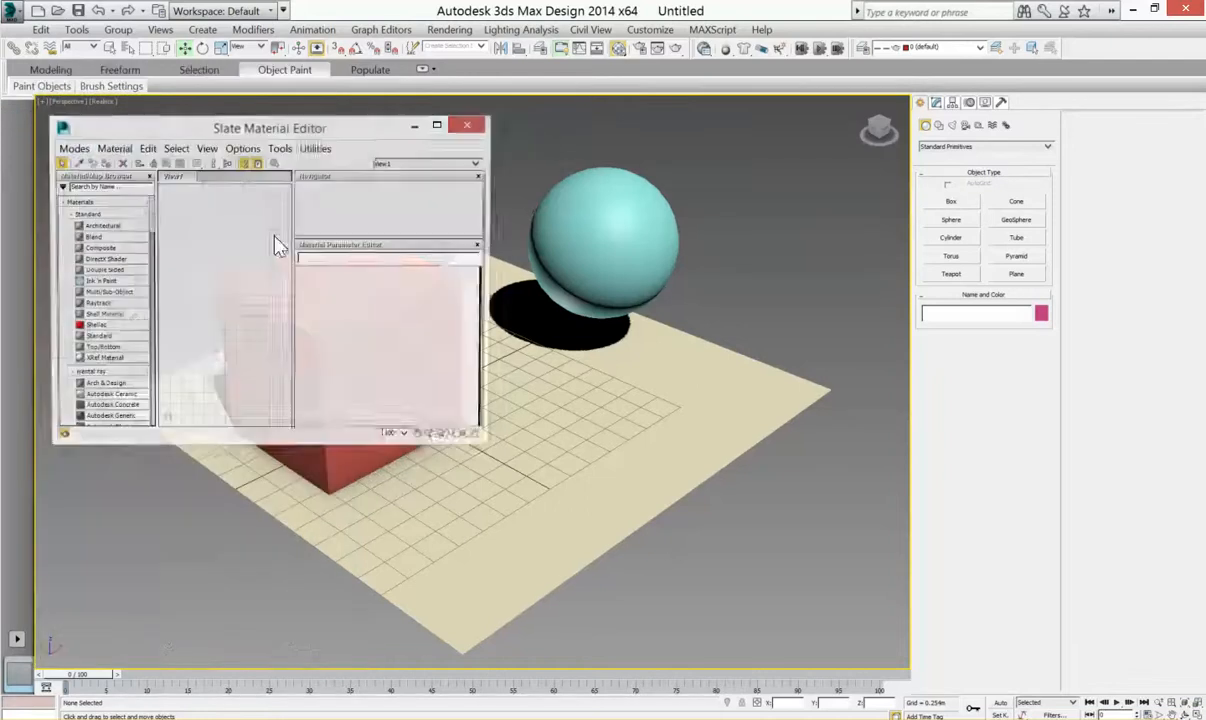
pyautogui.moveTo(347, 138); pyautogui.dragTo(341, 124)
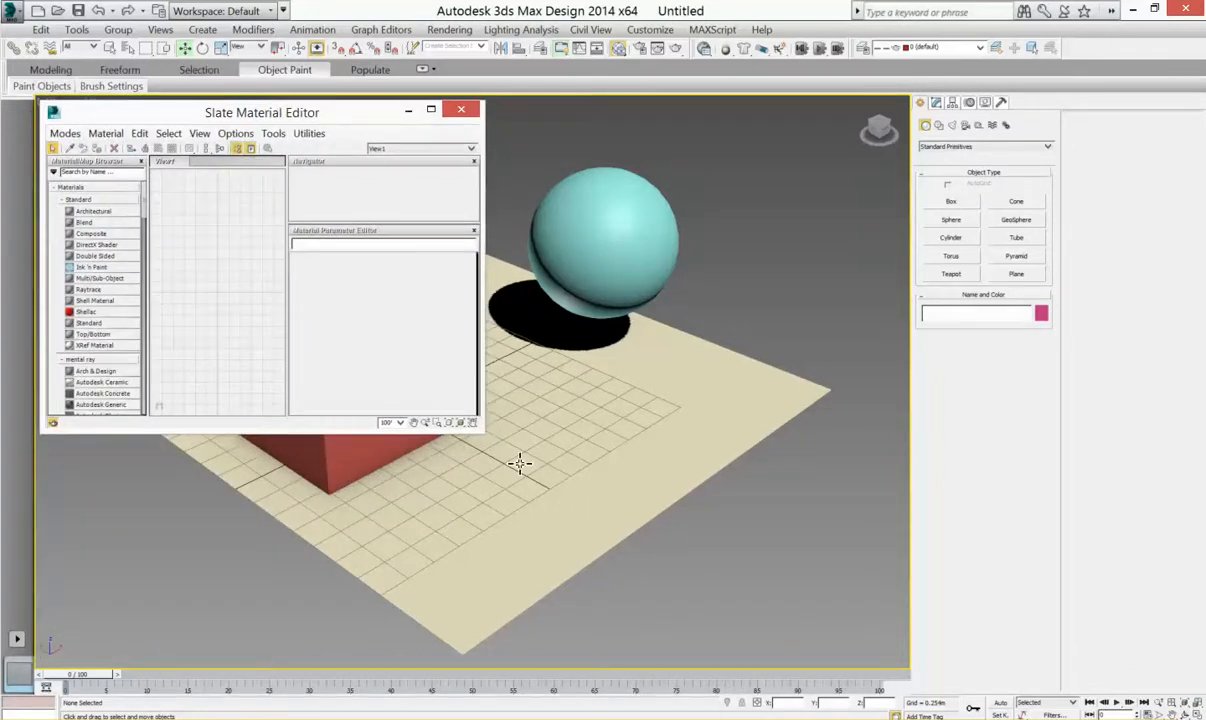
pyautogui.moveTo(484, 430); pyautogui.dragTo(516, 597)
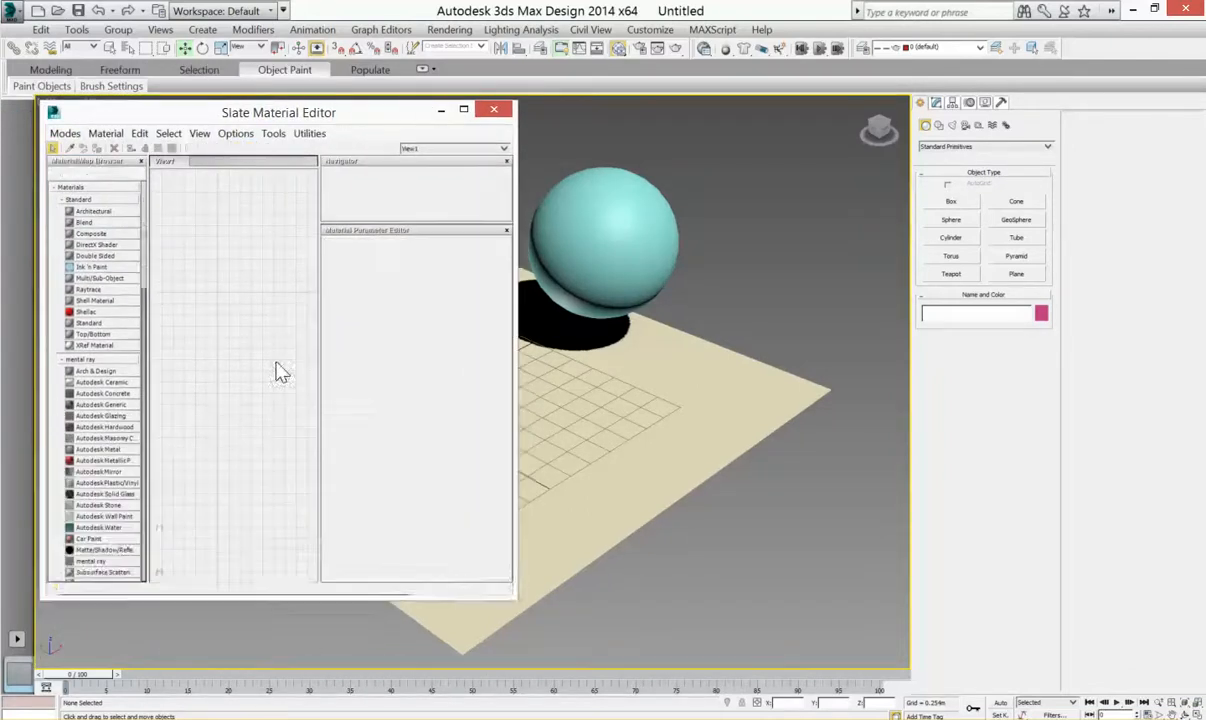
# Return to the Compact Material Editor and place its window clear of the box and sphere
pyautogui.click(68, 138)
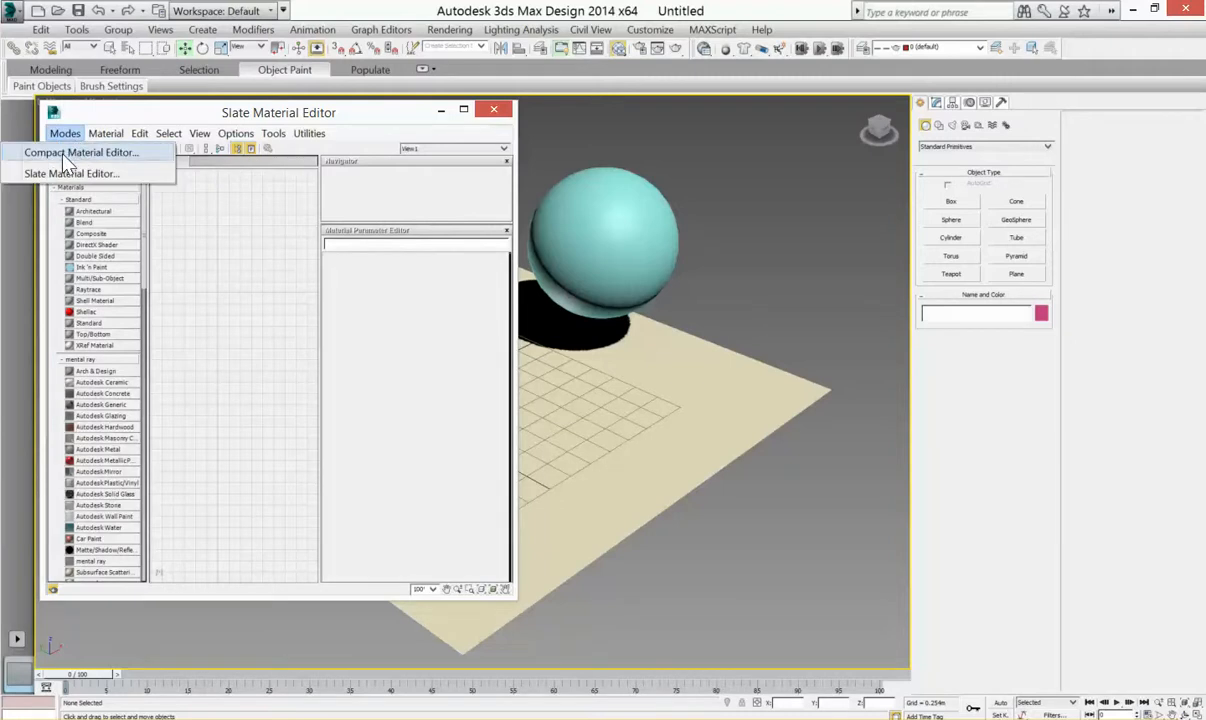
pyautogui.click(66, 153)
pyautogui.moveTo(190, 86); pyautogui.dragTo(950, 88)
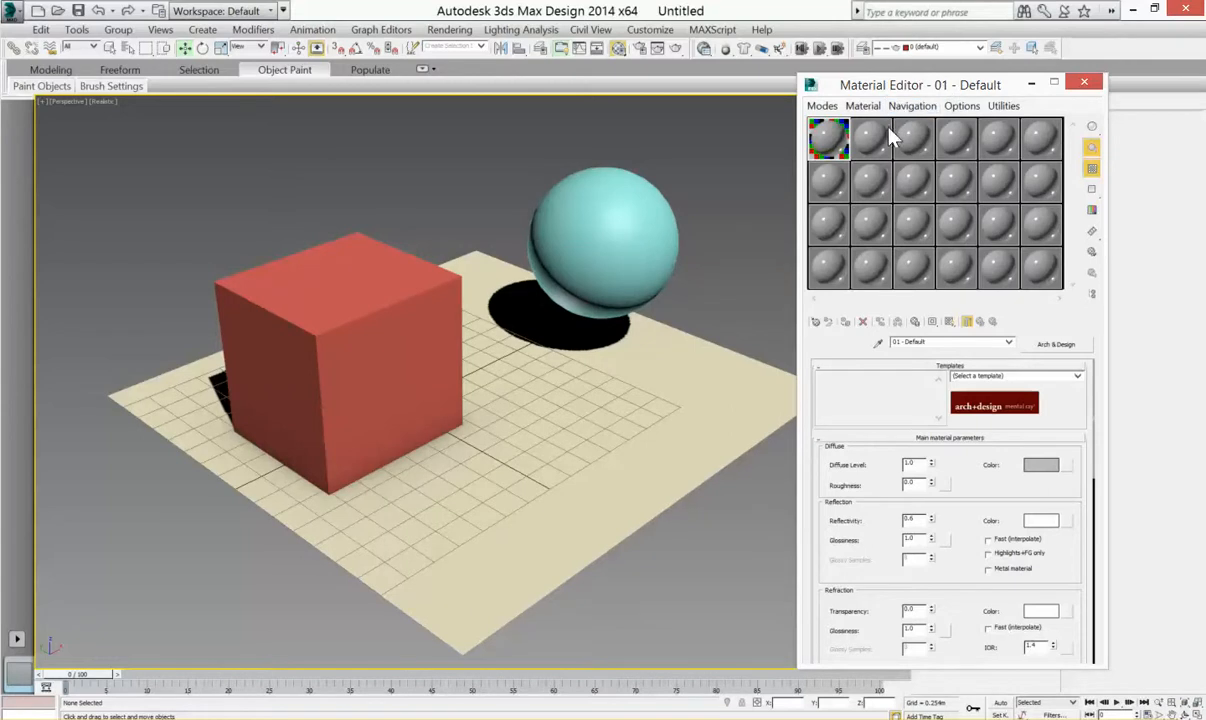
# Replace the first sample slot's Arch & Design material with a Standard material
pyautogui.click(866, 138)
pyautogui.click(918, 145)
pyautogui.click(955, 145)
pyautogui.click(834, 142)
pyautogui.click(817, 330)
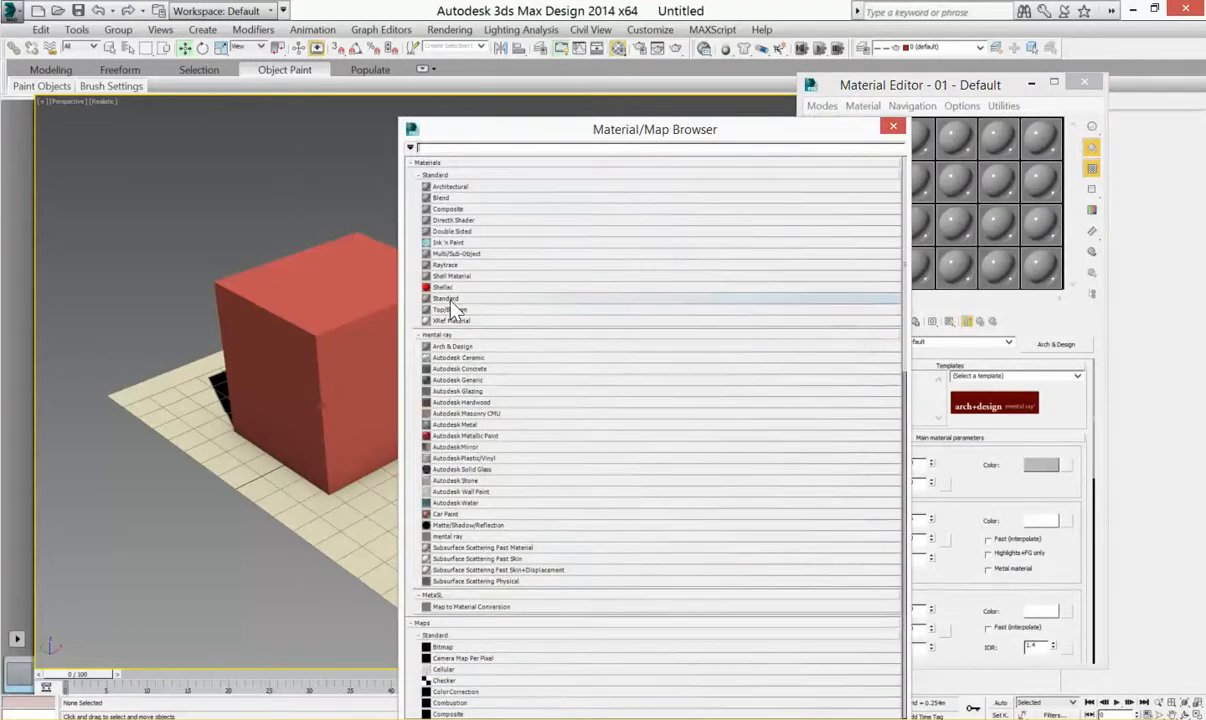
pyautogui.doubleClick(452, 299)
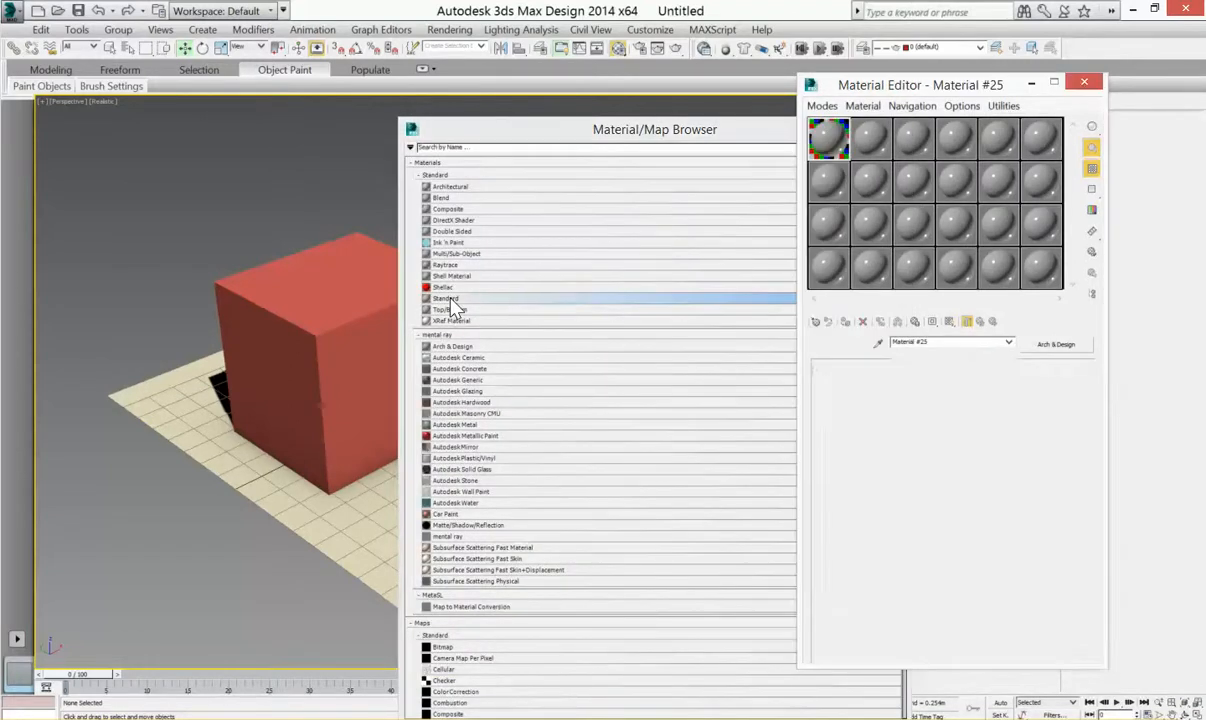
pyautogui.moveTo(684, 123); pyautogui.dragTo(476, 73)
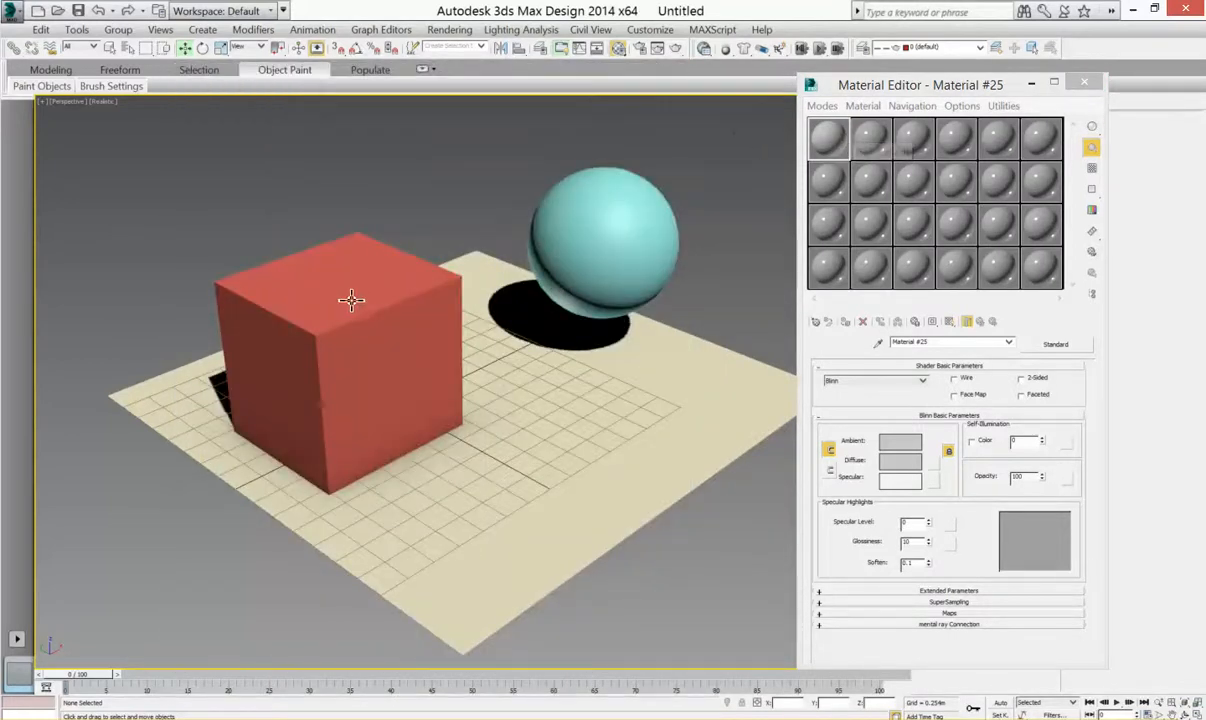
# Assign the Standard material in the first sample slot to the box
pyautogui.click(812, 129)
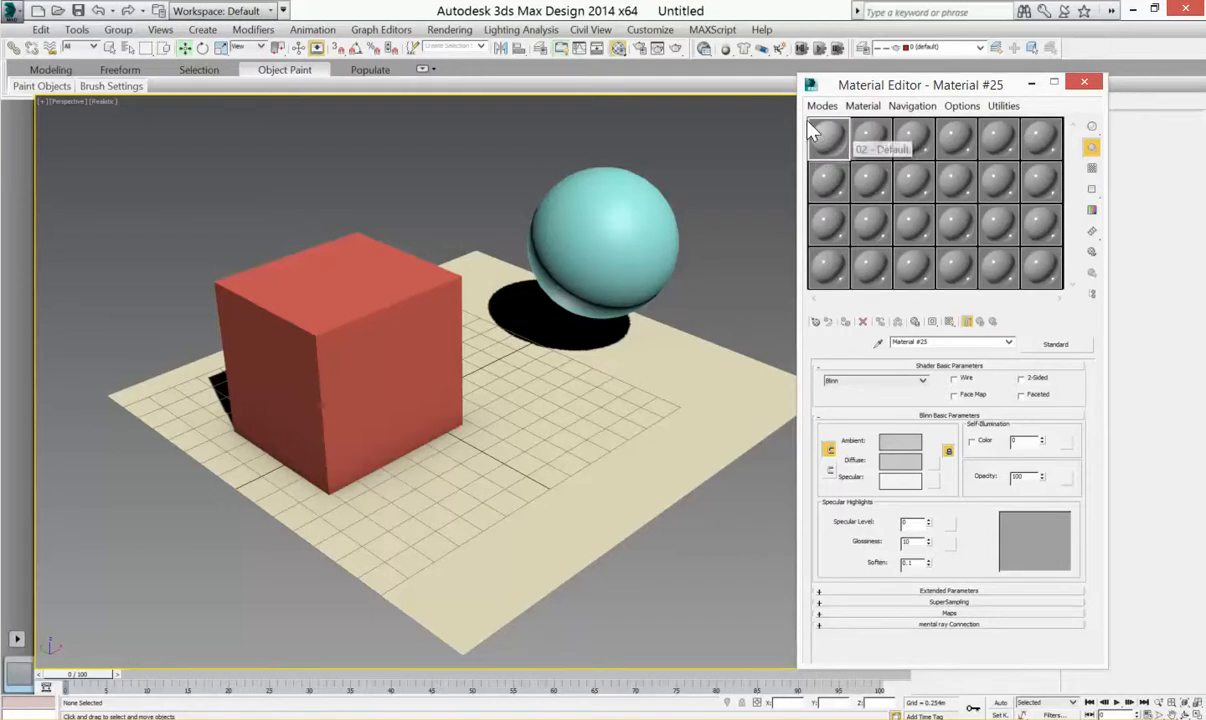
pyautogui.click(878, 137)
pyautogui.click(915, 138)
pyautogui.click(995, 140)
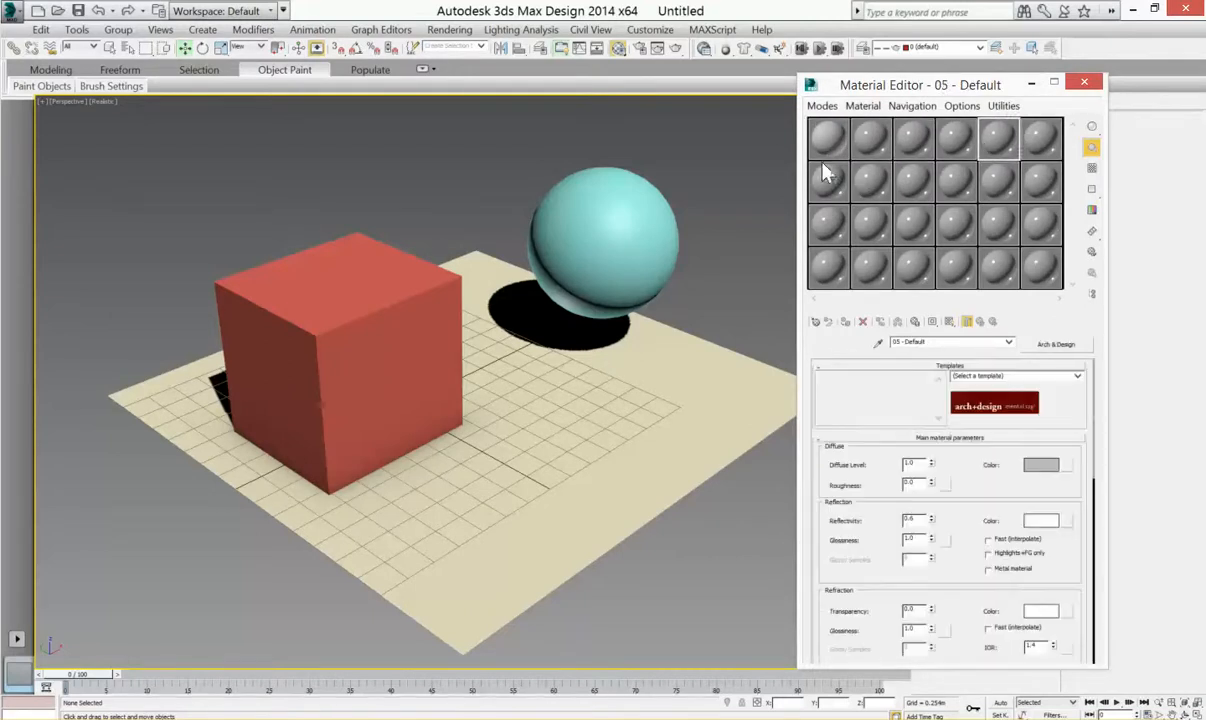
pyautogui.click(830, 142)
pyautogui.click(360, 248)
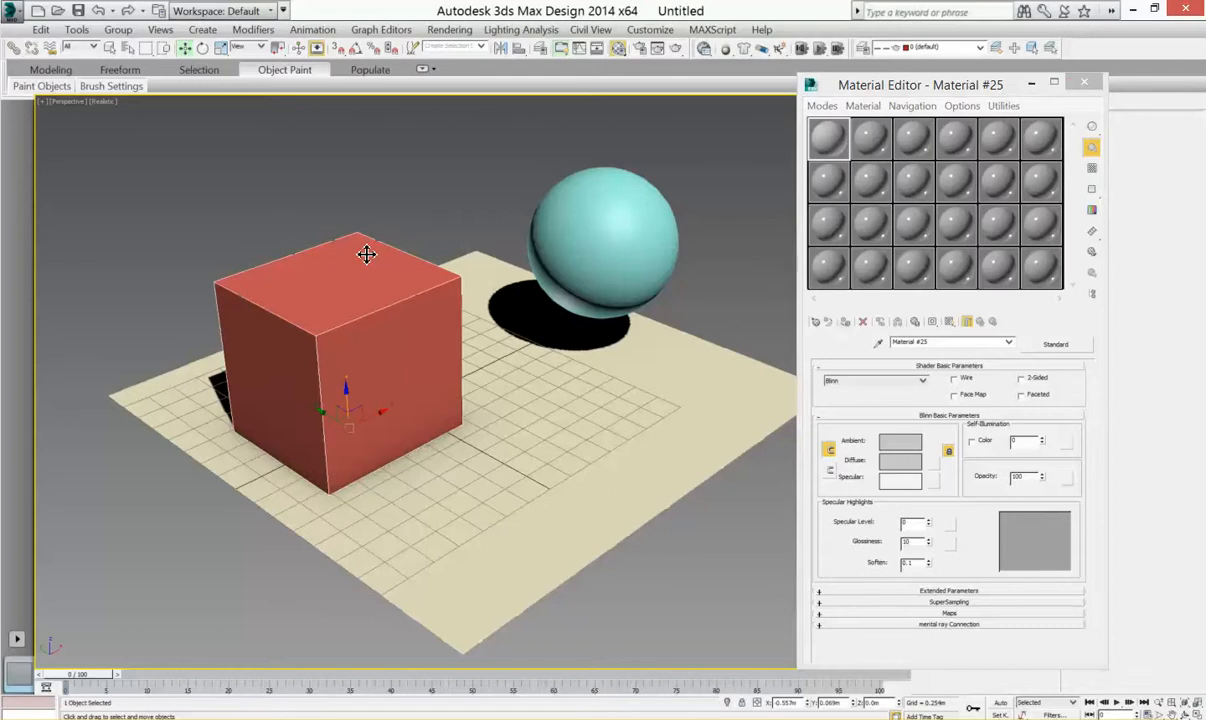
pyautogui.click(846, 322)
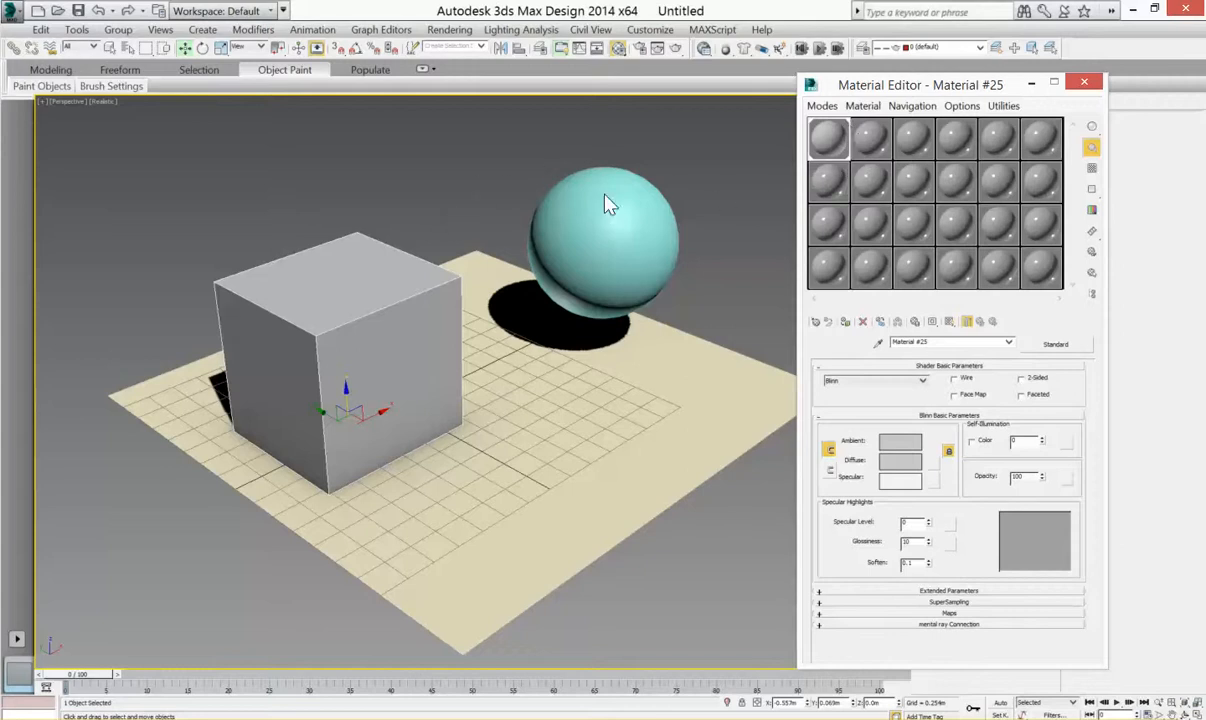
# Compare the first sample slot's marking with the box selected and deselected, and against the unused second slot
pyautogui.click(703, 171)
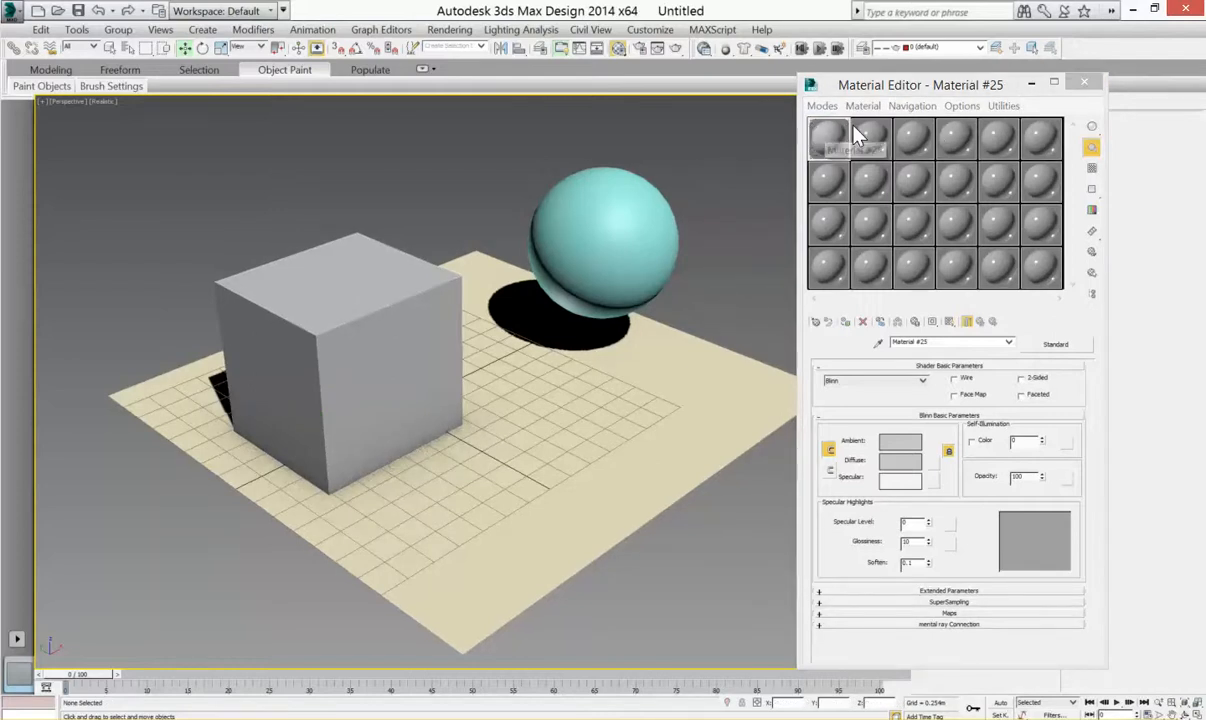
pyautogui.click(372, 270)
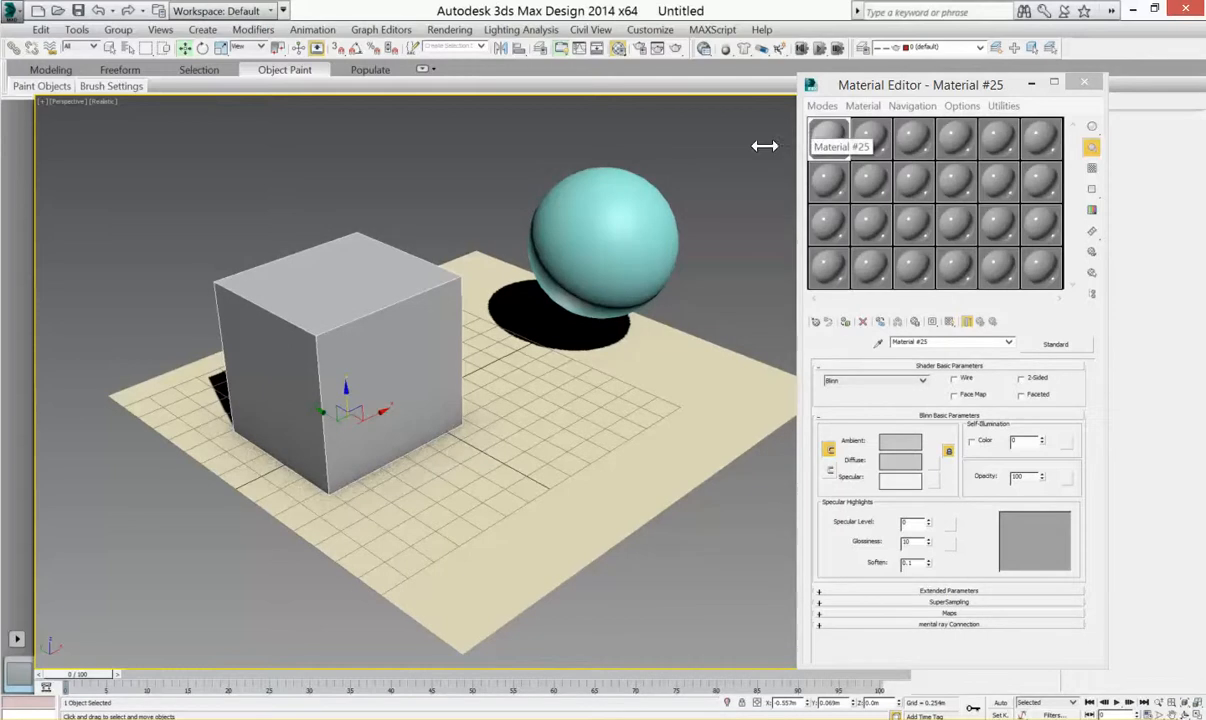
pyautogui.click(476, 207)
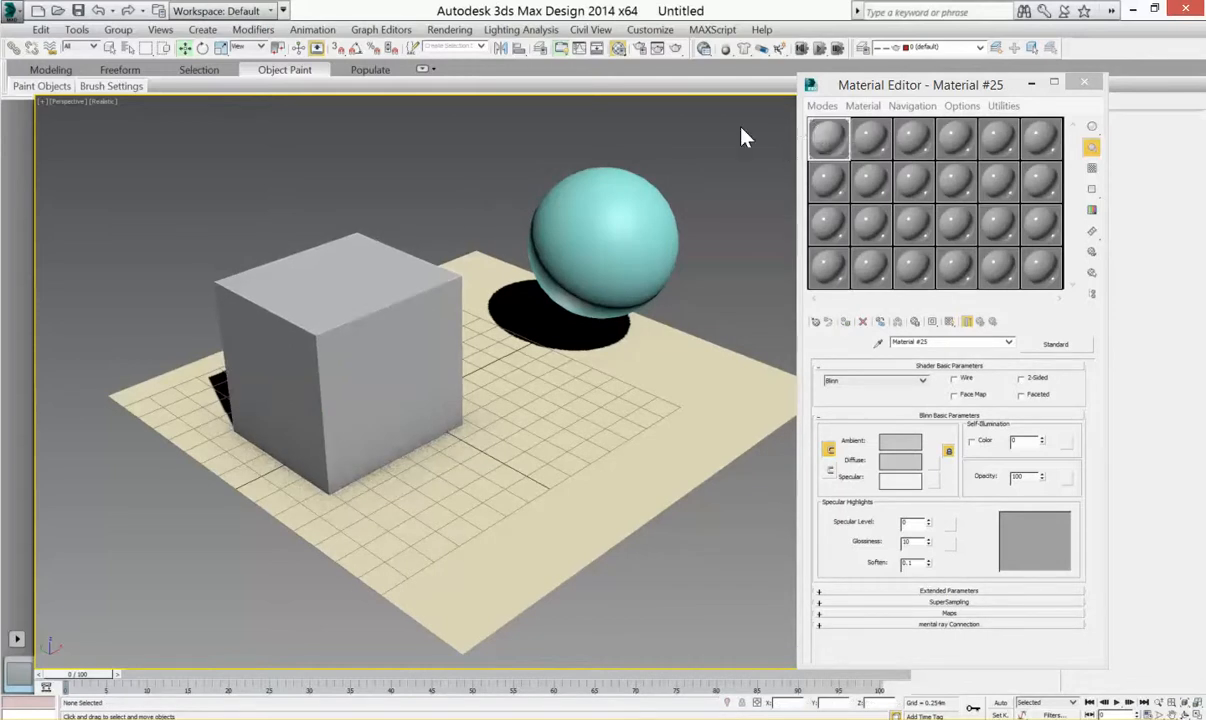
pyautogui.click(858, 140)
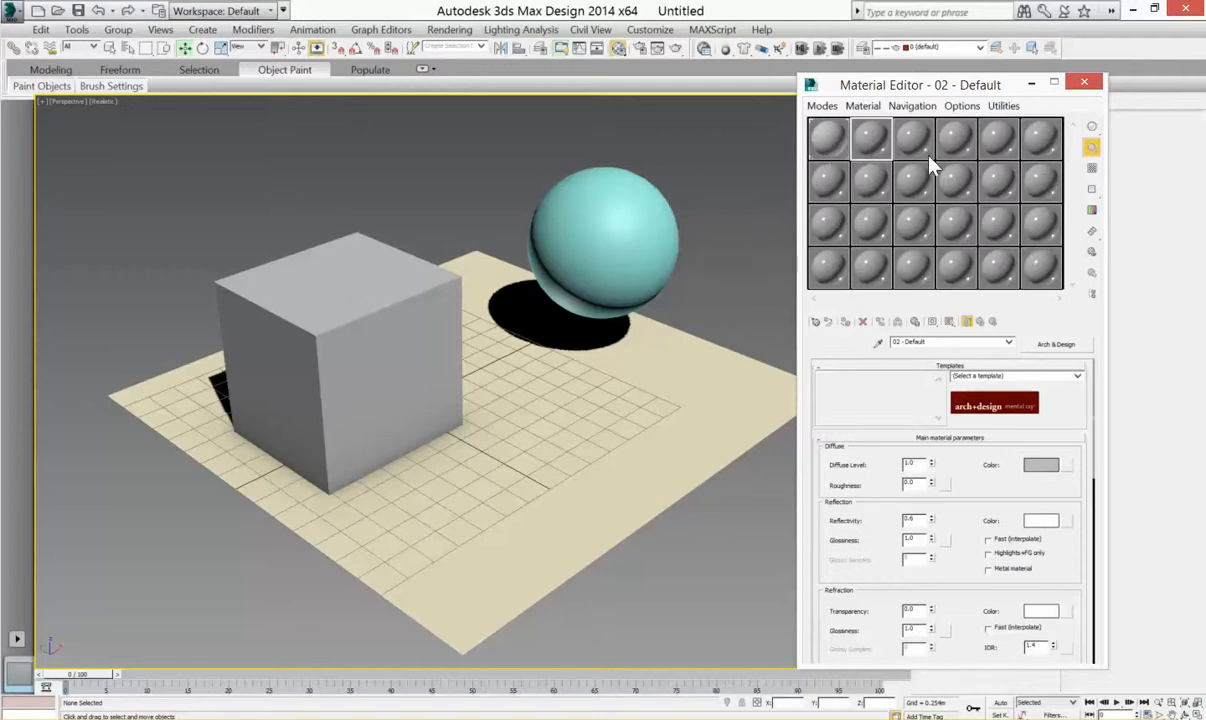
# Rename the first slot's material grey and copy it onto the second sample slot
pyautogui.click(833, 143)
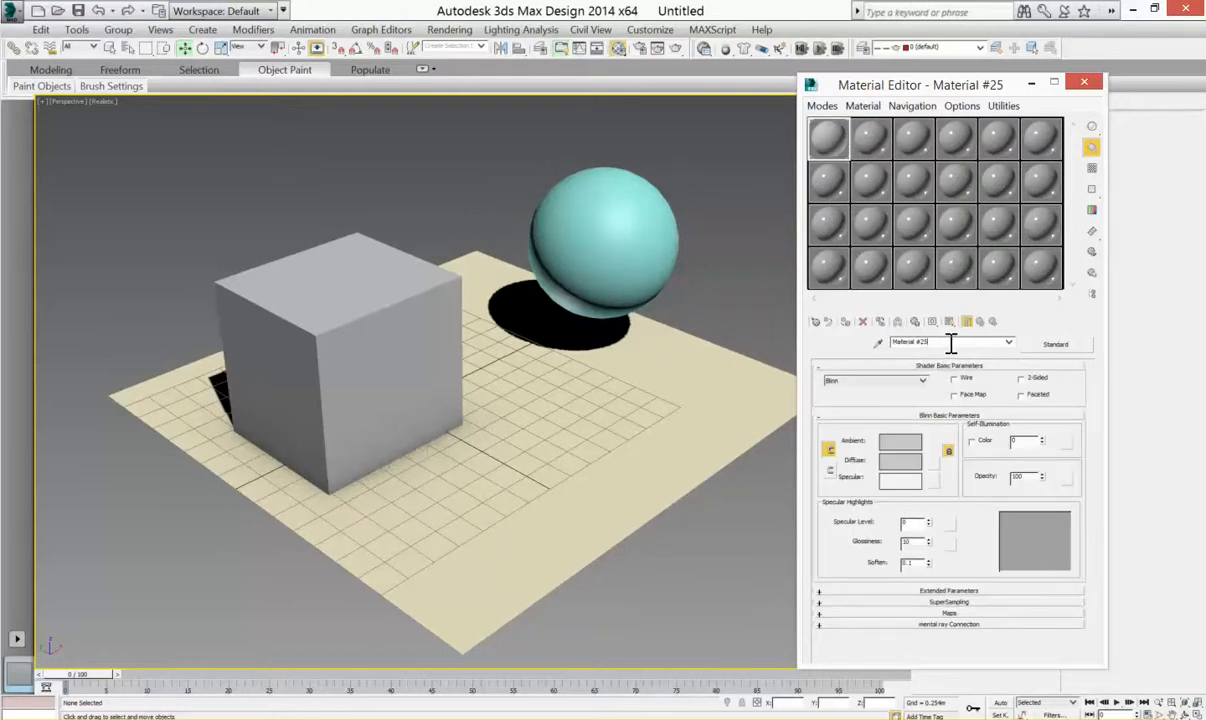
pyautogui.write('grey')
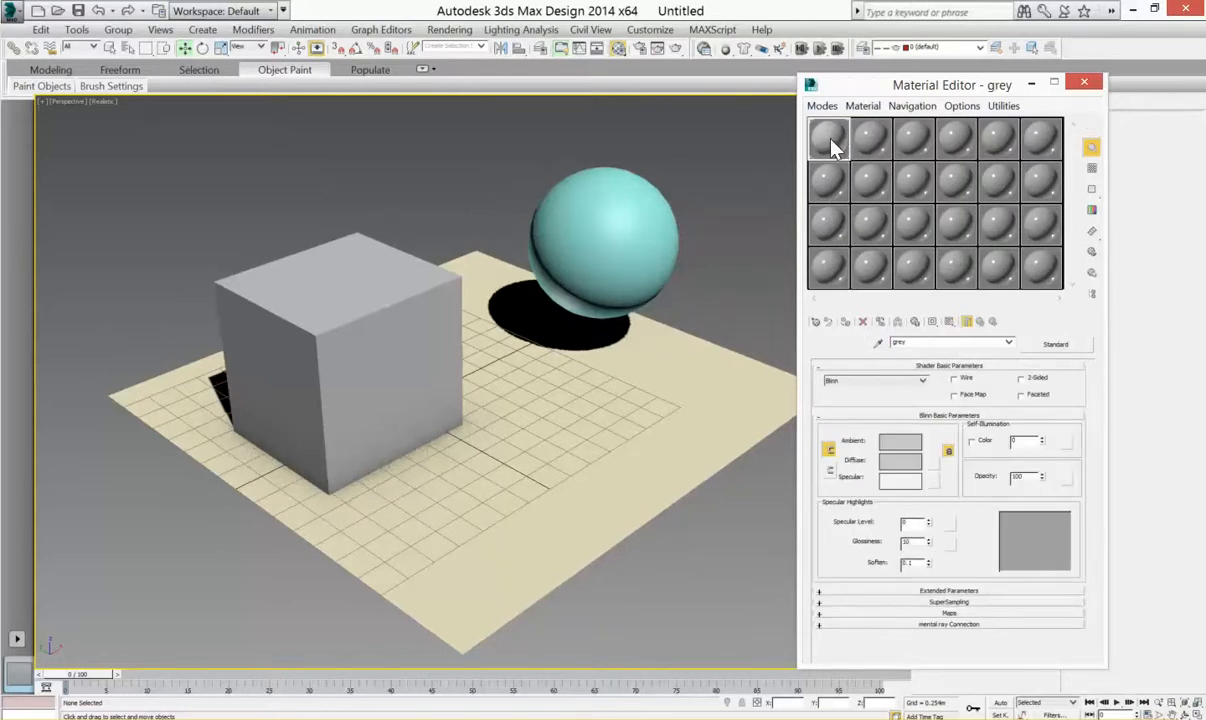
pyautogui.click(870, 137)
pyautogui.moveTo(828, 138); pyautogui.dragTo(868, 140)
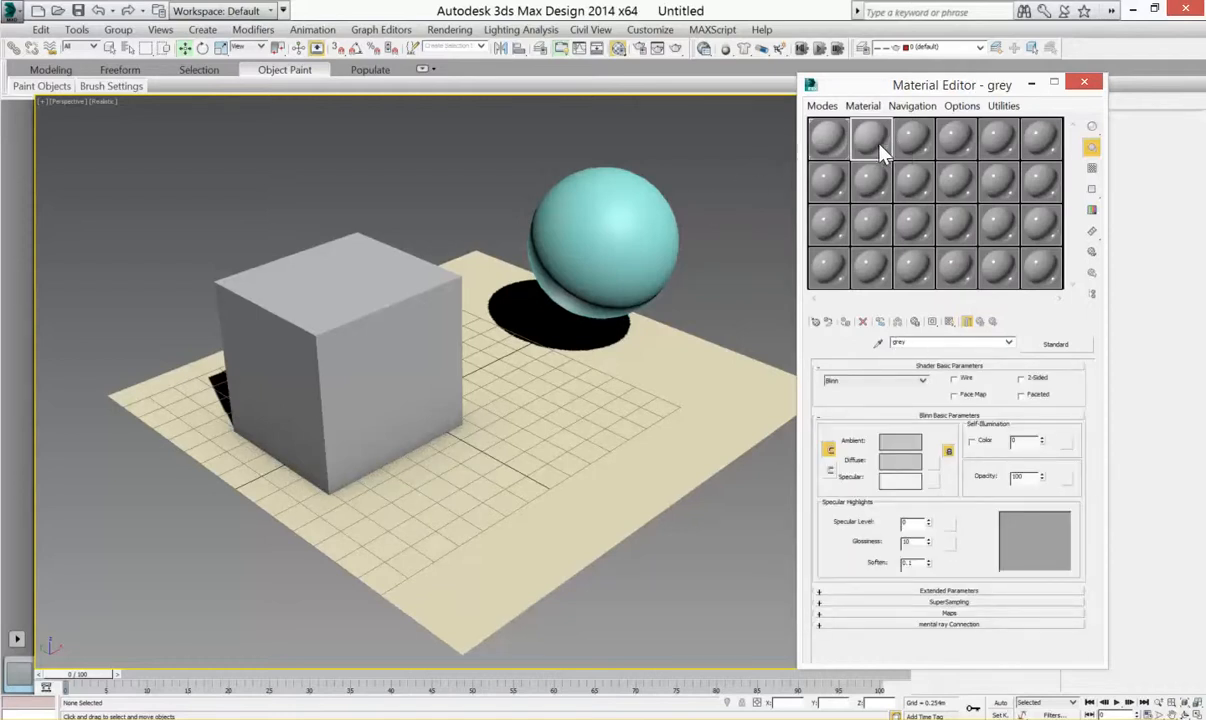
# Rename the copied material in the second sample slot blue and assign it to the sphere
pyautogui.click(600, 225)
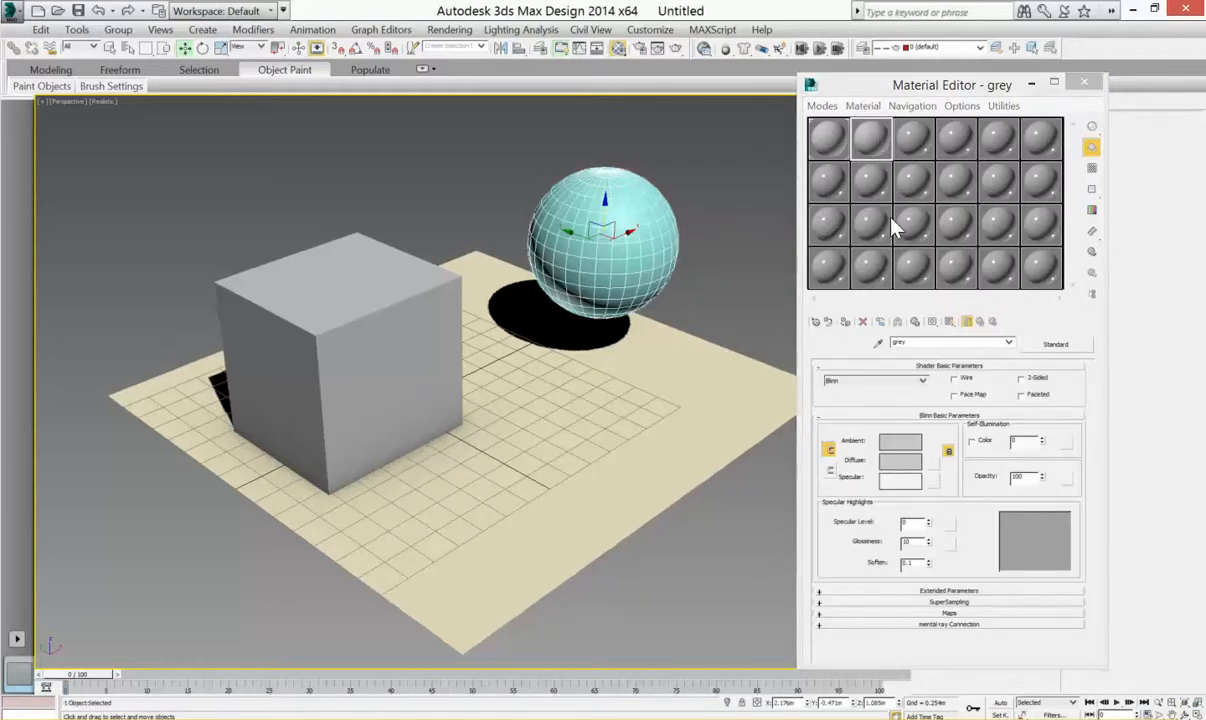
pyautogui.click(845, 321)
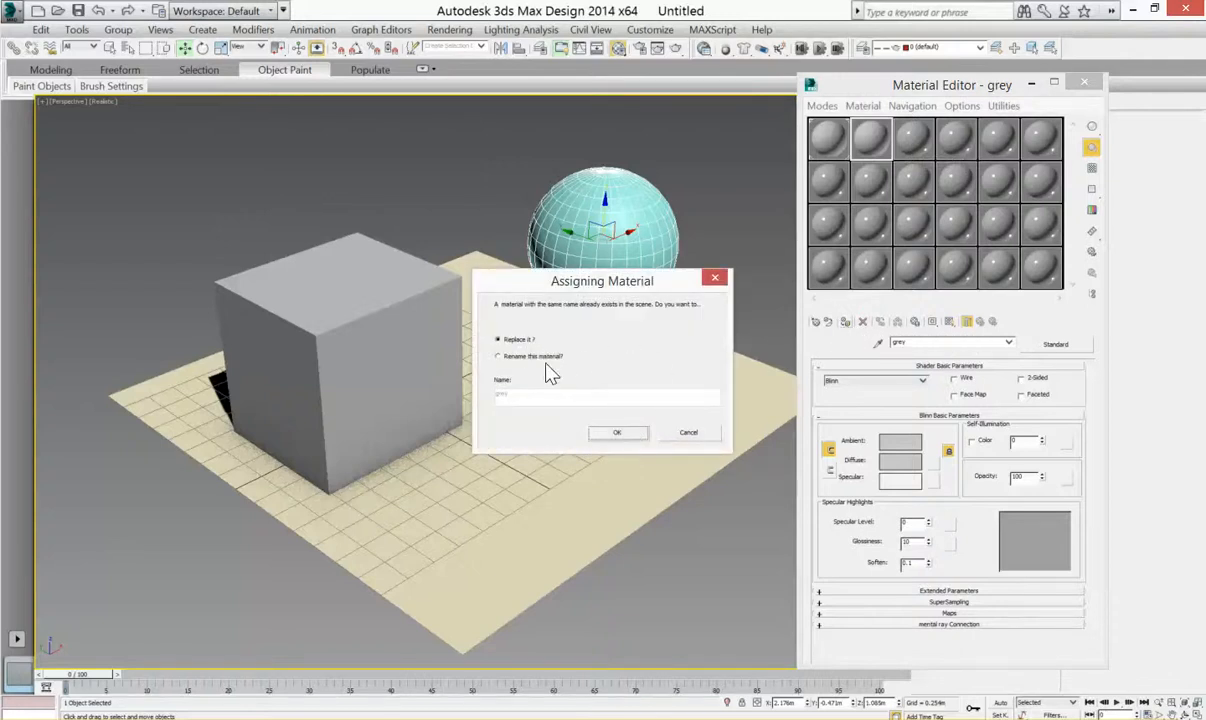
pyautogui.click(688, 435)
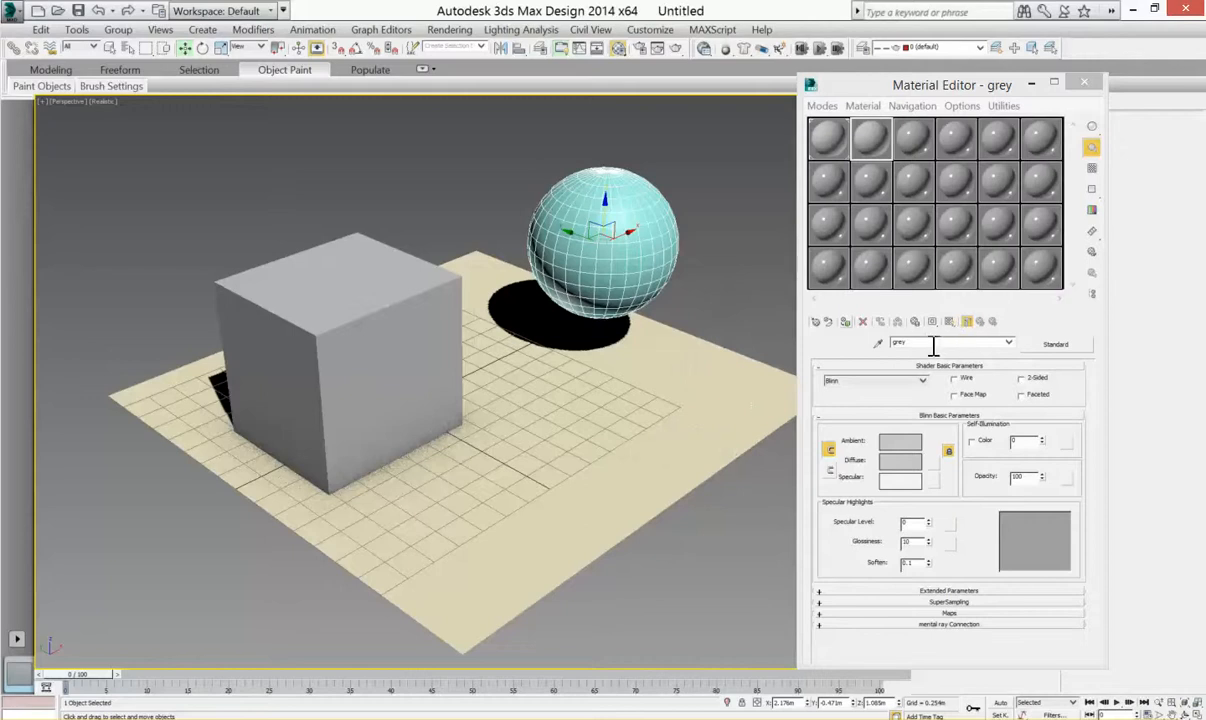
pyautogui.doubleClick(927, 342)
pyautogui.write('blue')
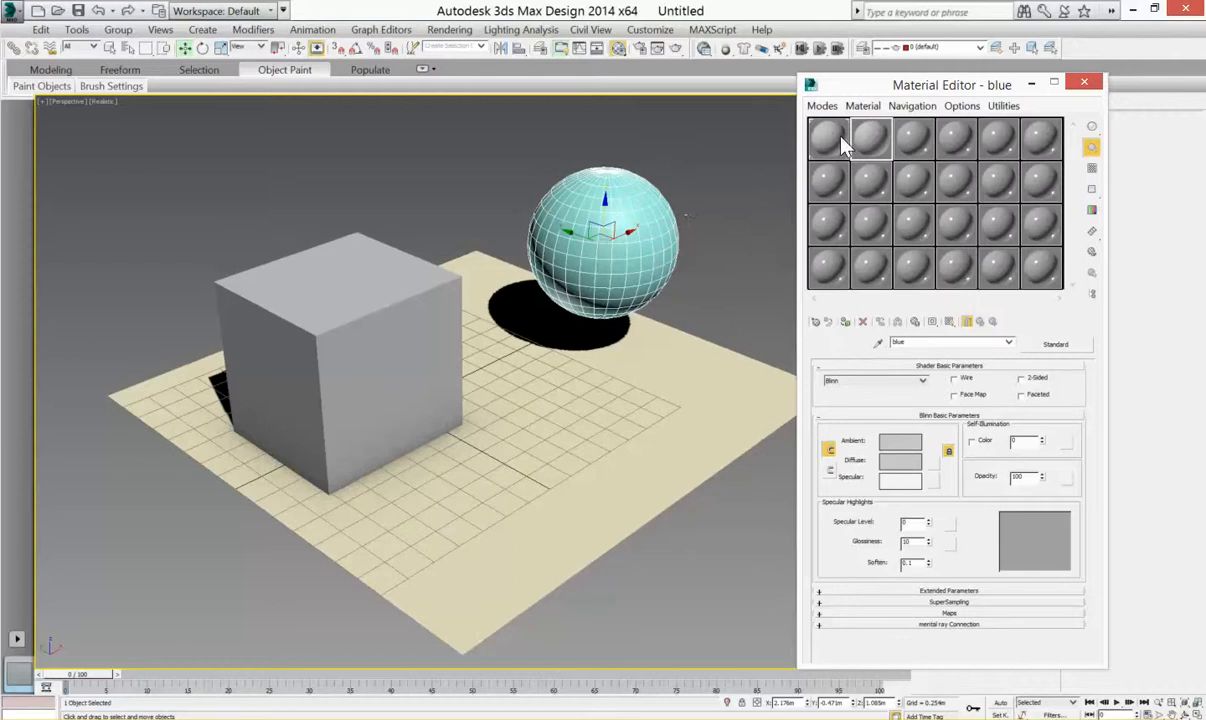
pyautogui.click(845, 321)
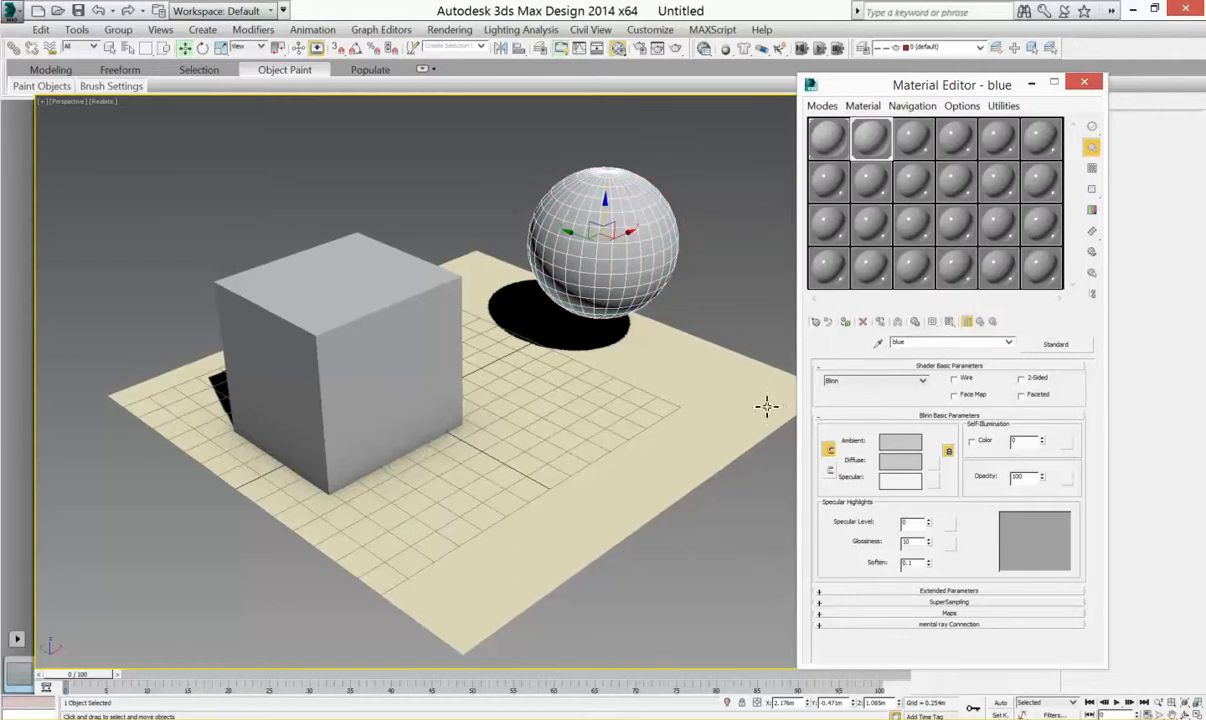
# Review the shader types available for the blue material while leaving it on Blinn, and deselect the sphere
pyautogui.click(922, 381)
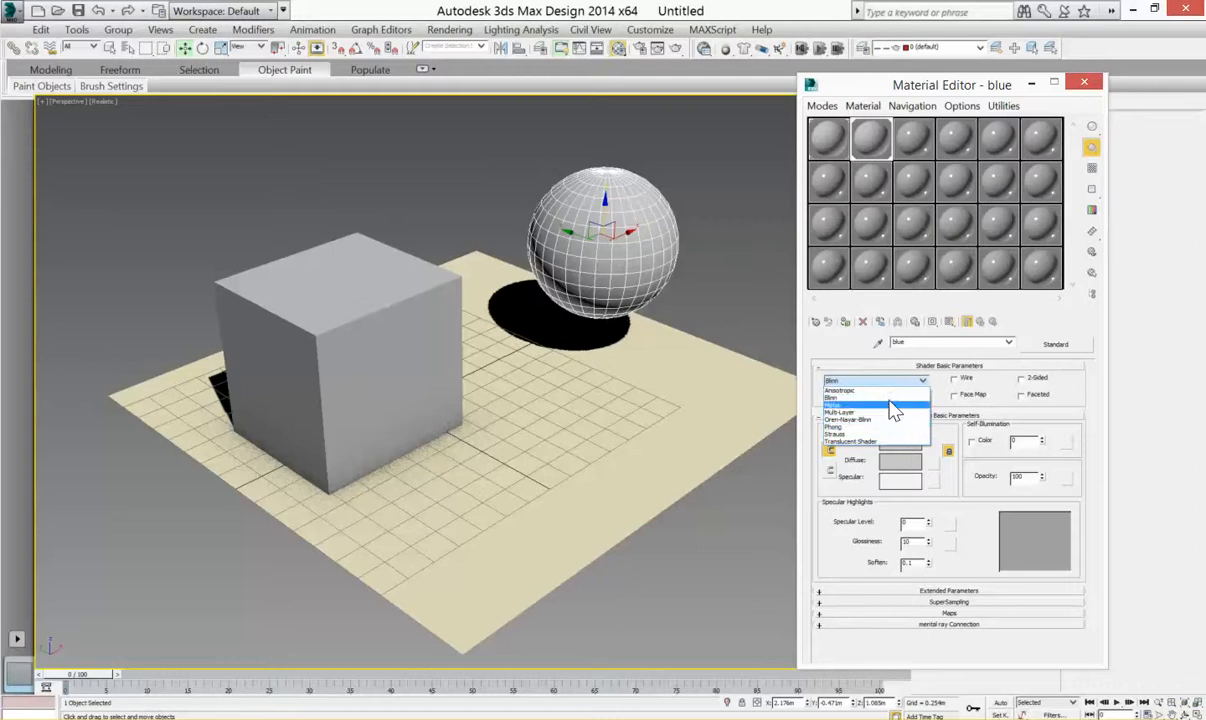
pyautogui.click(889, 379)
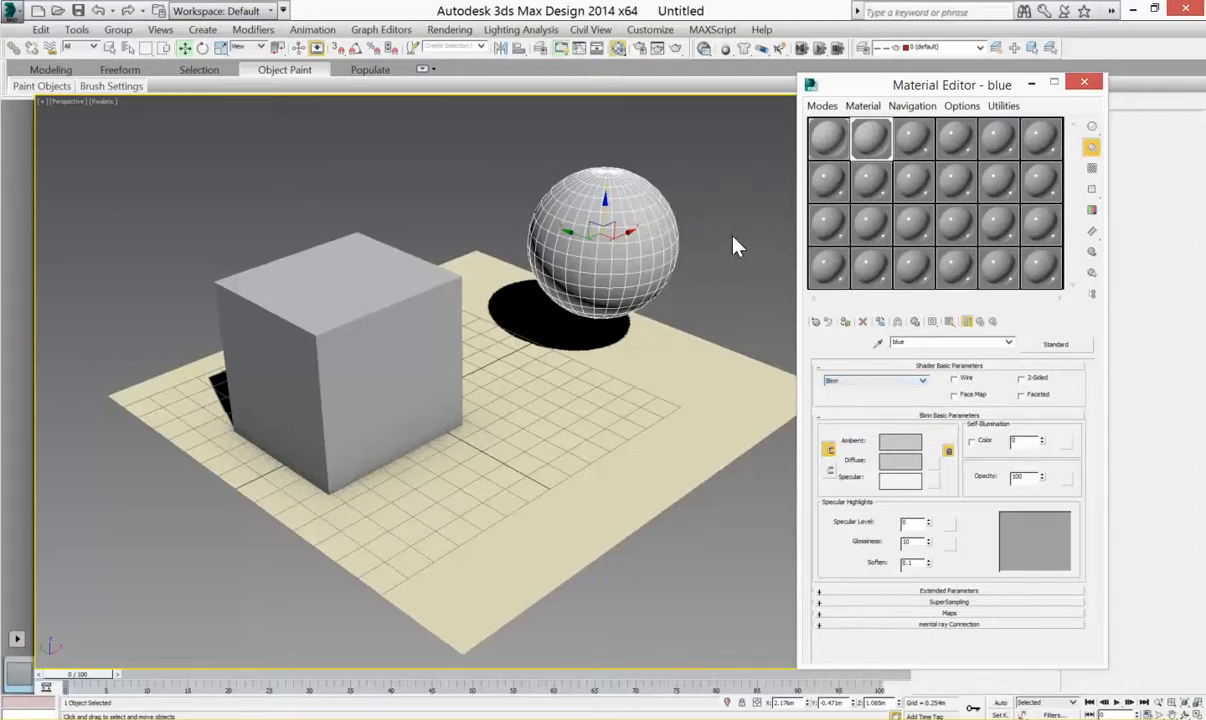
pyautogui.click(692, 223)
pyautogui.click(878, 135)
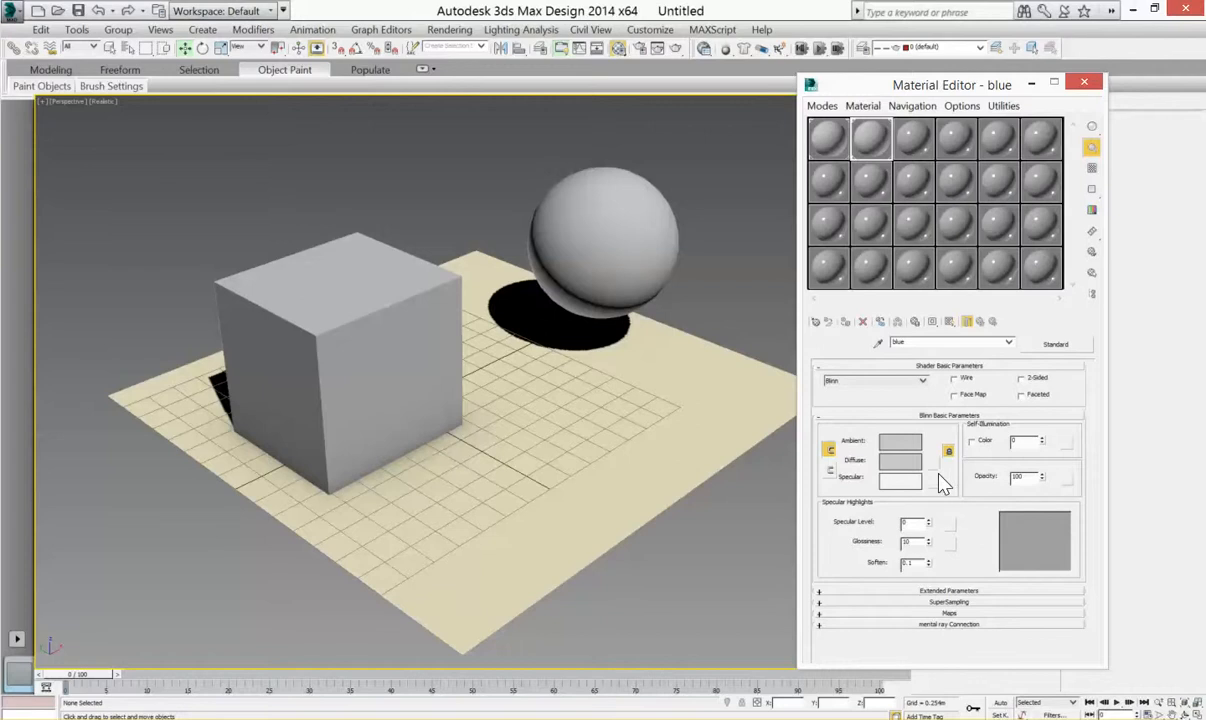
# Set the blue material's linked ambient and diffuse colours to a saturated blue with hue 173, saturation 255 and value 252
pyautogui.click(903, 445)
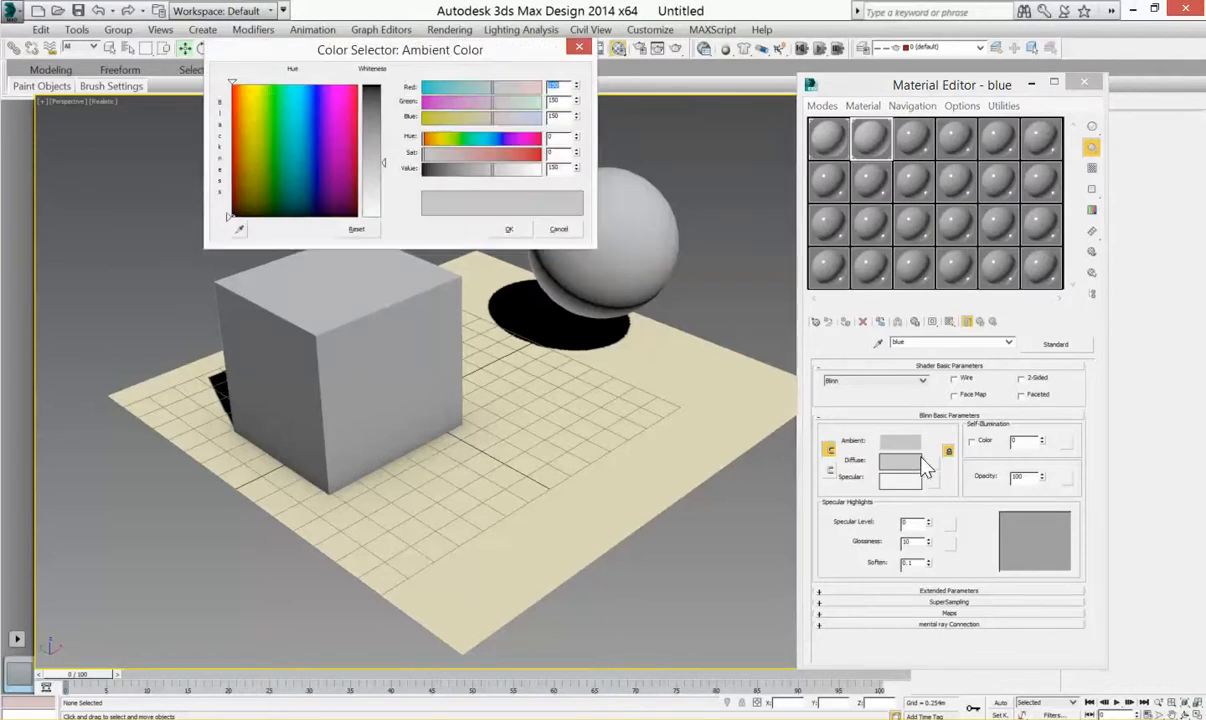
pyautogui.moveTo(328, 130); pyautogui.dragTo(318, 88)
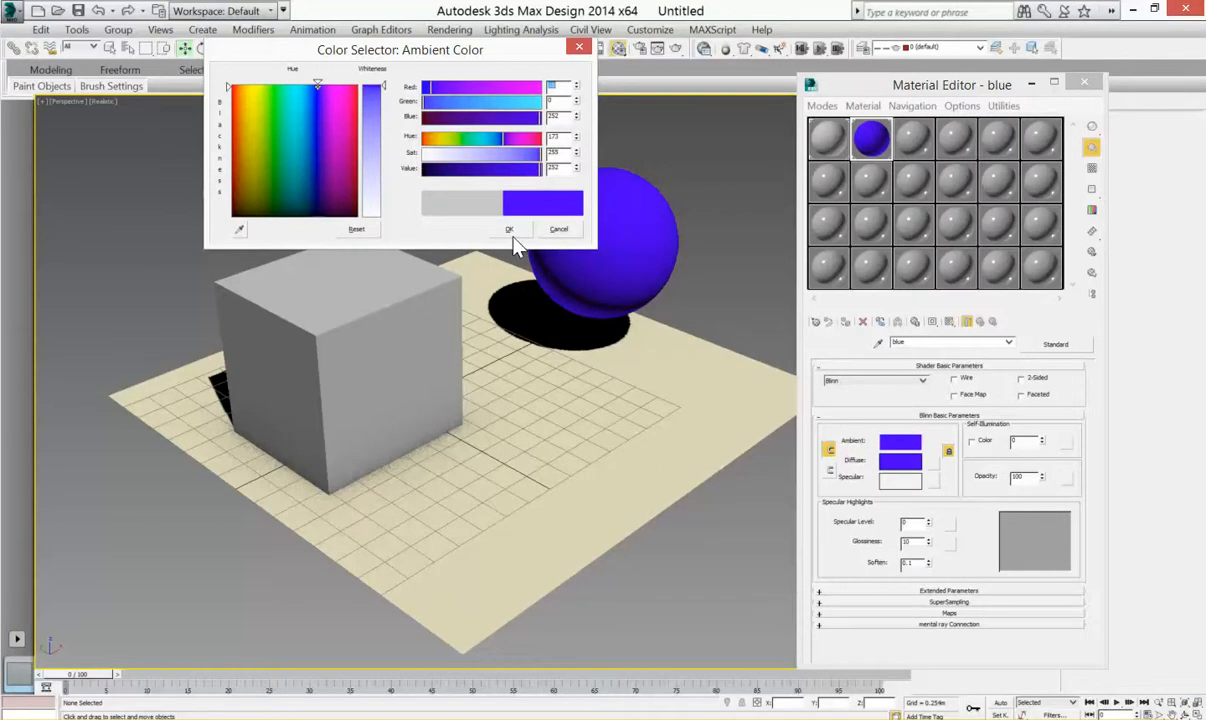
pyautogui.click(509, 229)
pyautogui.moveTo(613, 265); pyautogui.dragTo(578, 270, button='middle')
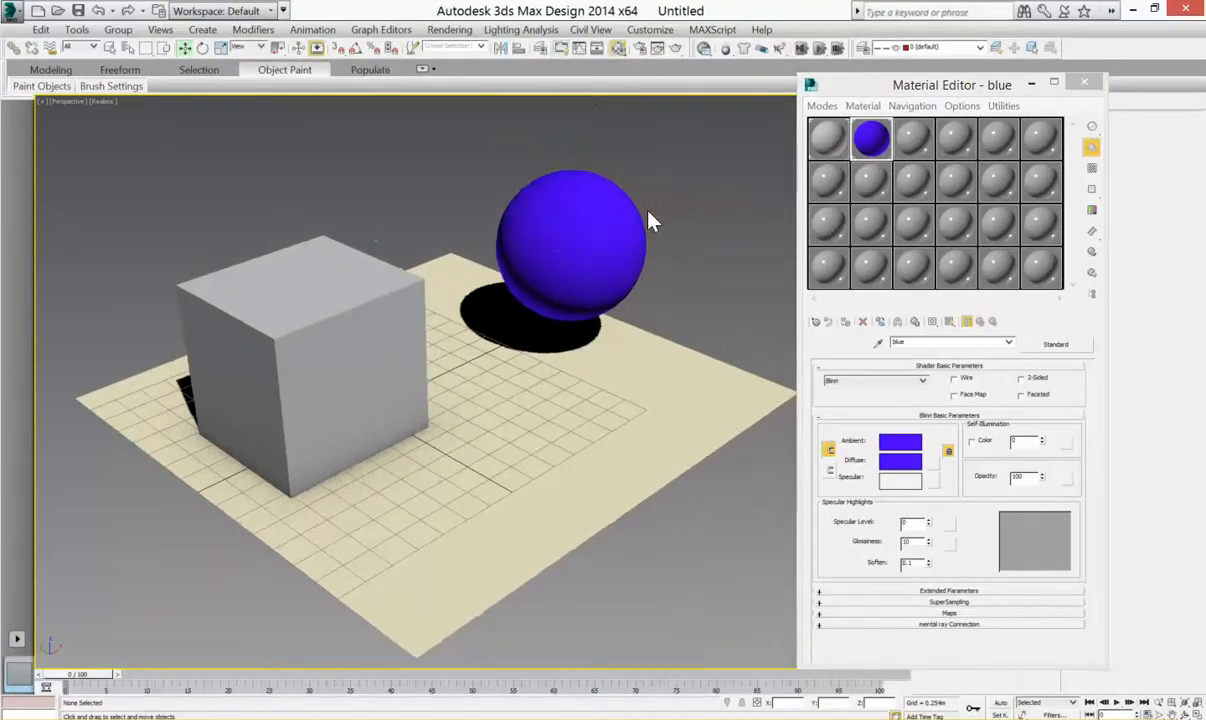
# Lighten the blue material's linked ambient and diffuse colours by raising the whiteness about a third of the way
pyautogui.click(911, 444)
pyautogui.click(376, 131)
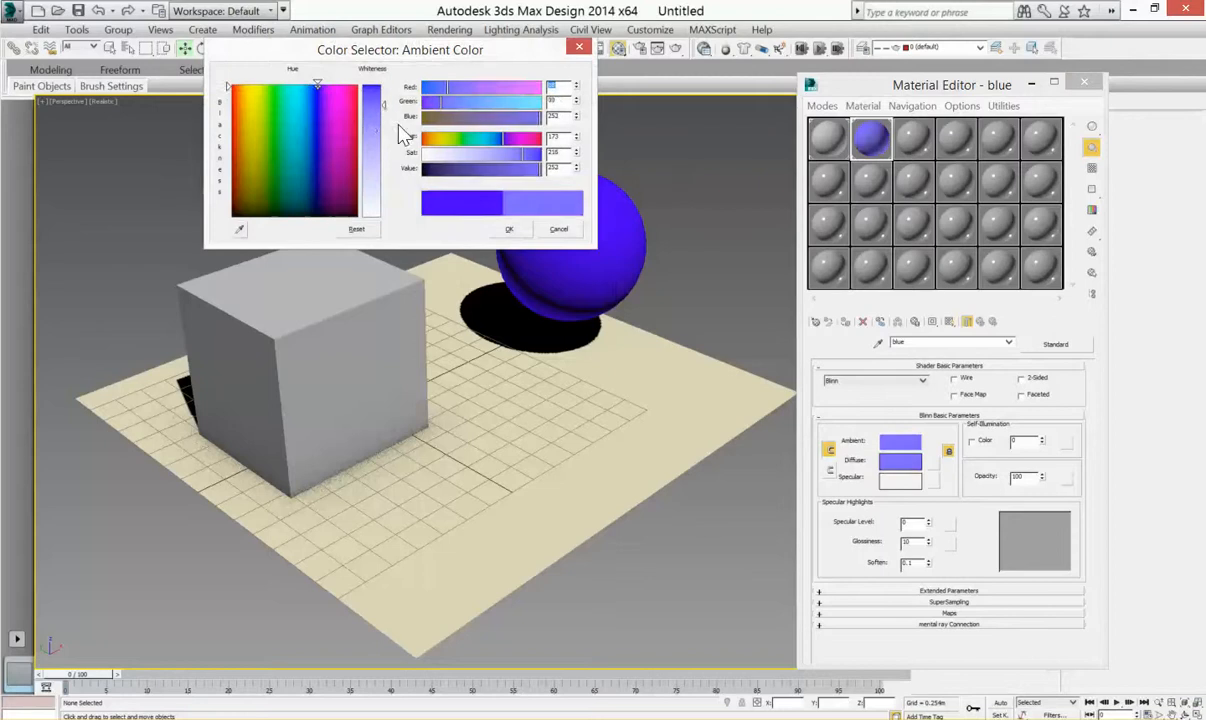
pyautogui.click(506, 228)
pyautogui.keyDown('alt'); pyautogui.moveTo(716, 362); pyautogui.dragTo(573, 221, button='middle'); pyautogui.keyUp('alt')
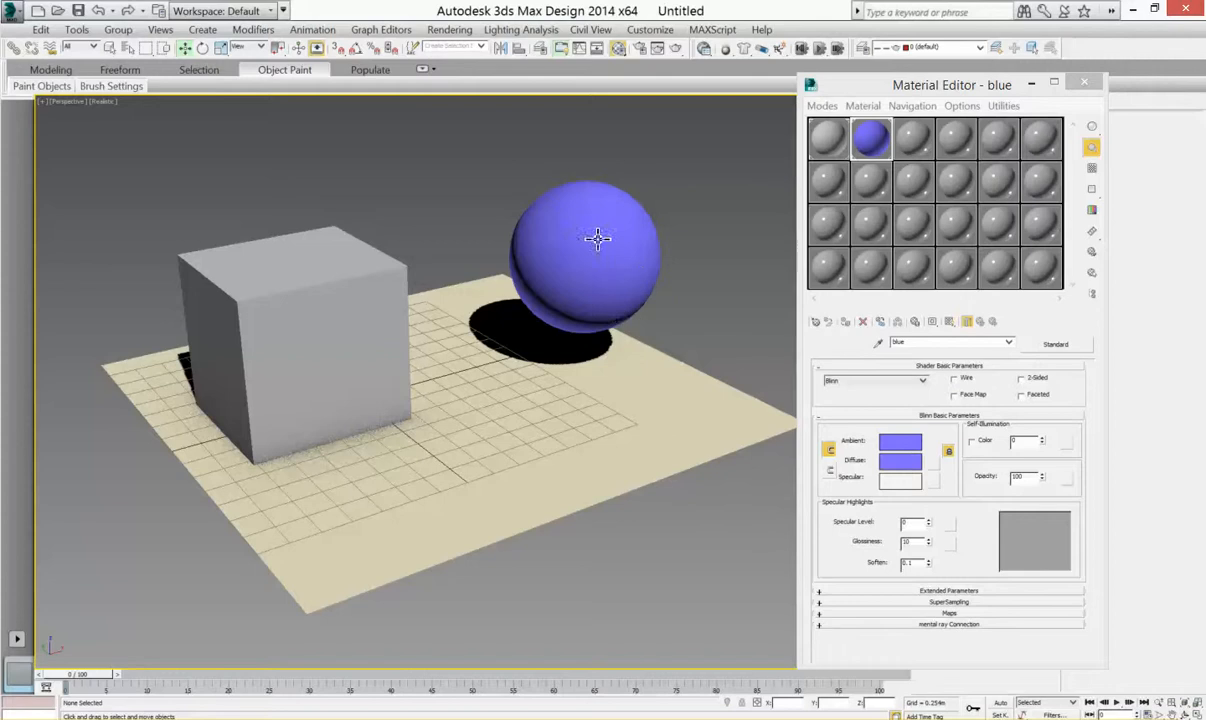
pyautogui.moveTo(701, 314)
pyautogui.keyDown('alt'); pyautogui.mouseDown(button='middle')
pyautogui.moveTo(716, 334)
pyautogui.moveTo(701, 322)
pyautogui.mouseUp(button='middle'); pyautogui.keyUp('alt')
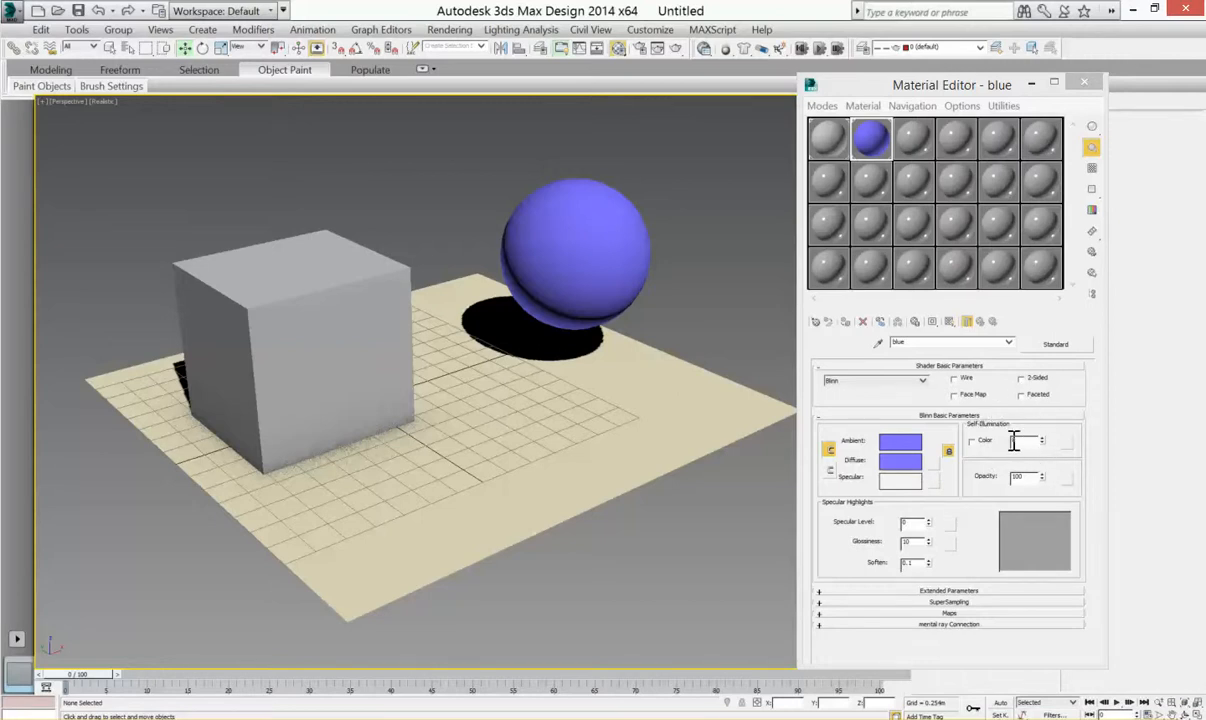
# Lower the blue material's opacity to 22 and move the sphere across the plane until it sits close beside the box
pyautogui.moveTo(1043, 483)
pyautogui.mouseDown()
pyautogui.moveTo(1044, 506)
pyautogui.moveTo(1044, 479)
pyautogui.moveTo(1044, 493)
pyautogui.mouseUp()
pyautogui.click(596, 251)
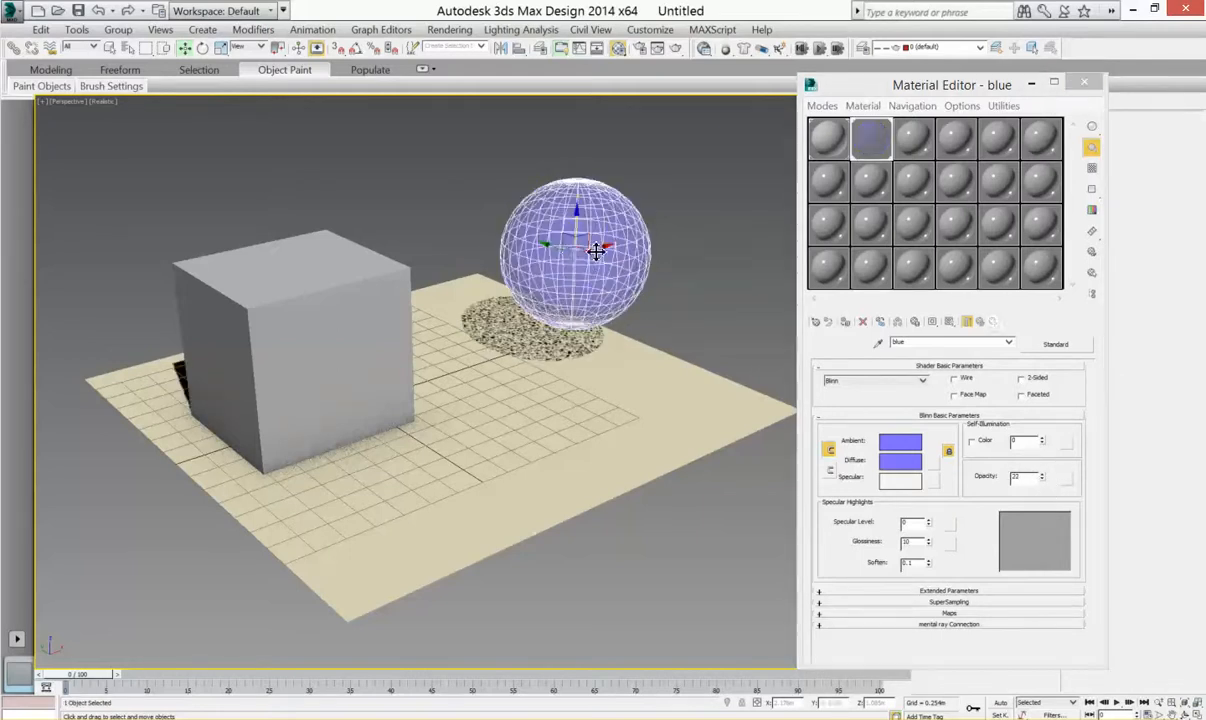
pyautogui.keyDown('alt'); pyautogui.moveTo(573, 262); pyautogui.dragTo(568, 237, button='middle'); pyautogui.keyUp('alt')
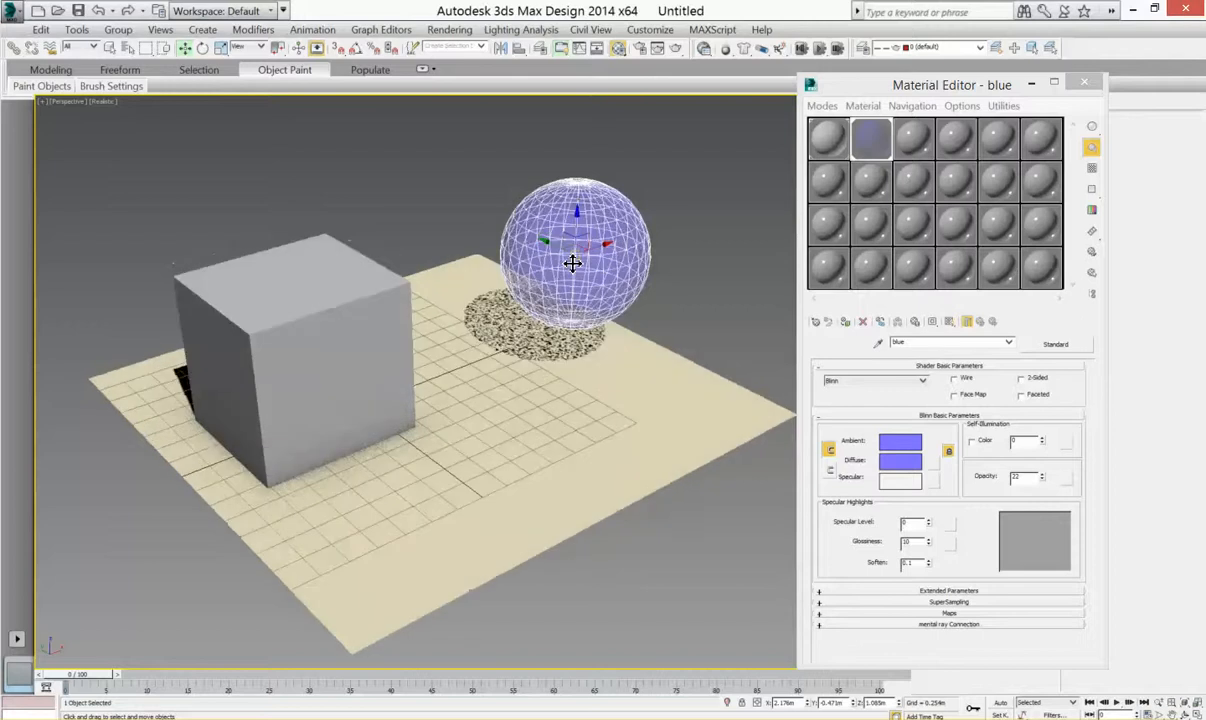
pyautogui.moveTo(568, 244); pyautogui.dragTo(404, 377)
pyautogui.moveTo(404, 377)
pyautogui.keyDown('alt'); pyautogui.mouseDown(button='middle')
pyautogui.moveTo(490, 366)
pyautogui.moveTo(511, 404)
pyautogui.moveTo(390, 376)
pyautogui.mouseUp(button='middle'); pyautogui.keyUp('alt')
pyautogui.click(507, 345)
pyautogui.click(467, 353)
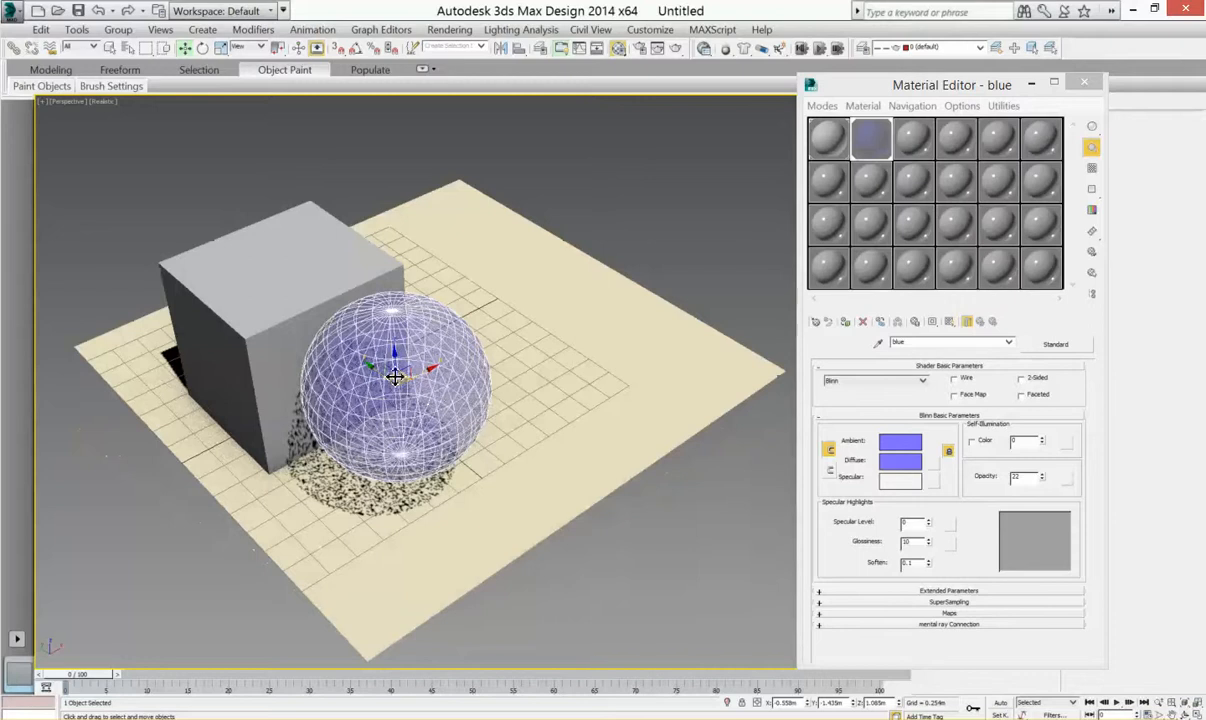
pyautogui.moveTo(403, 376); pyautogui.dragTo(487, 363)
pyautogui.click(748, 180)
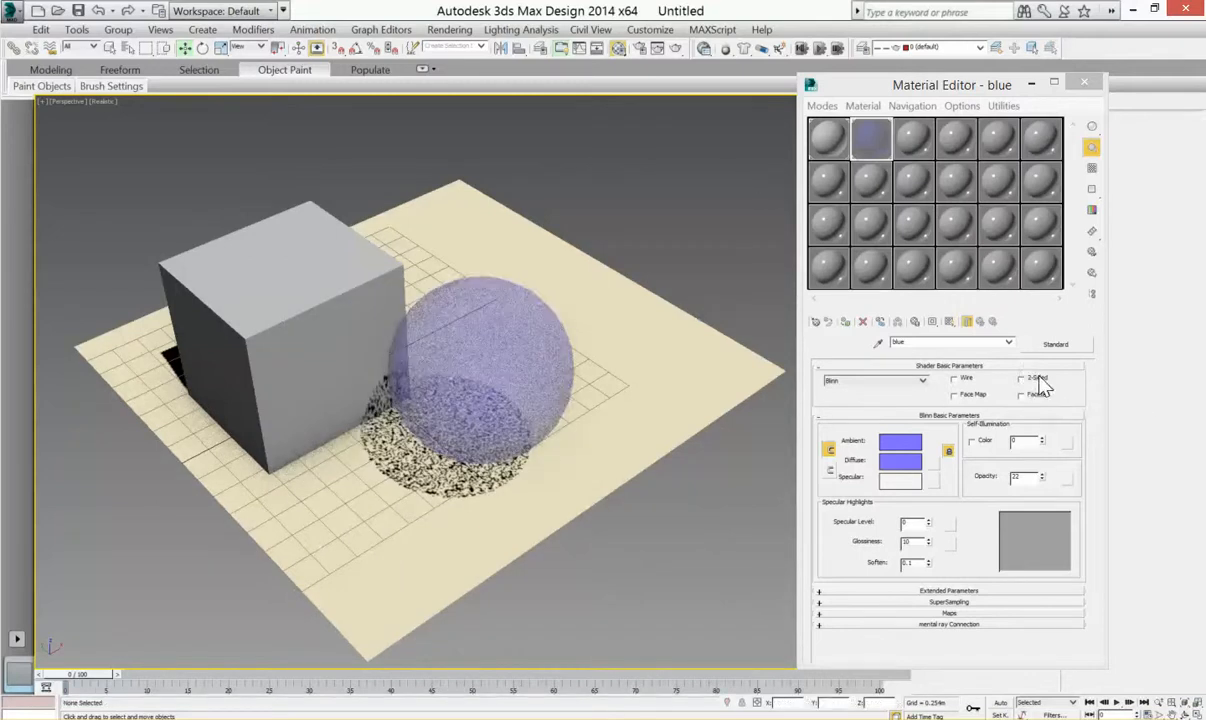
# Draw an open zigzag line with five straight segments on the plane, running around the sphere and past the box's front corner
pyautogui.rightClick(660, 230)
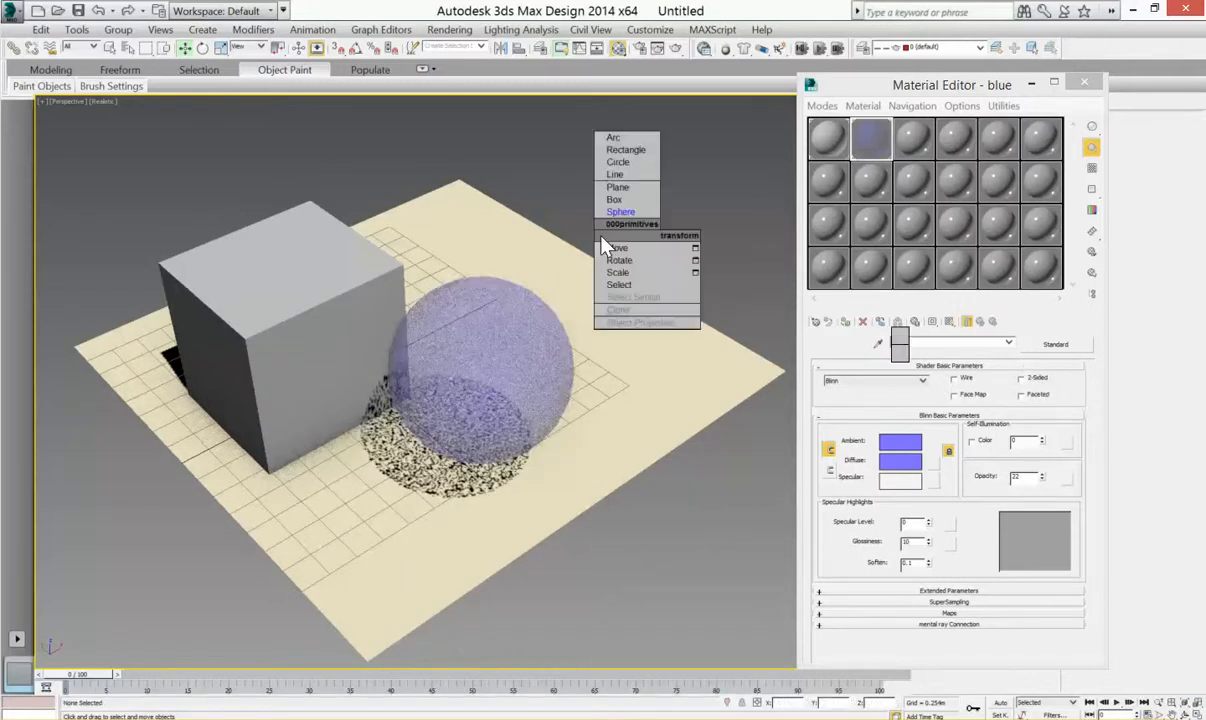
pyautogui.click(633, 178)
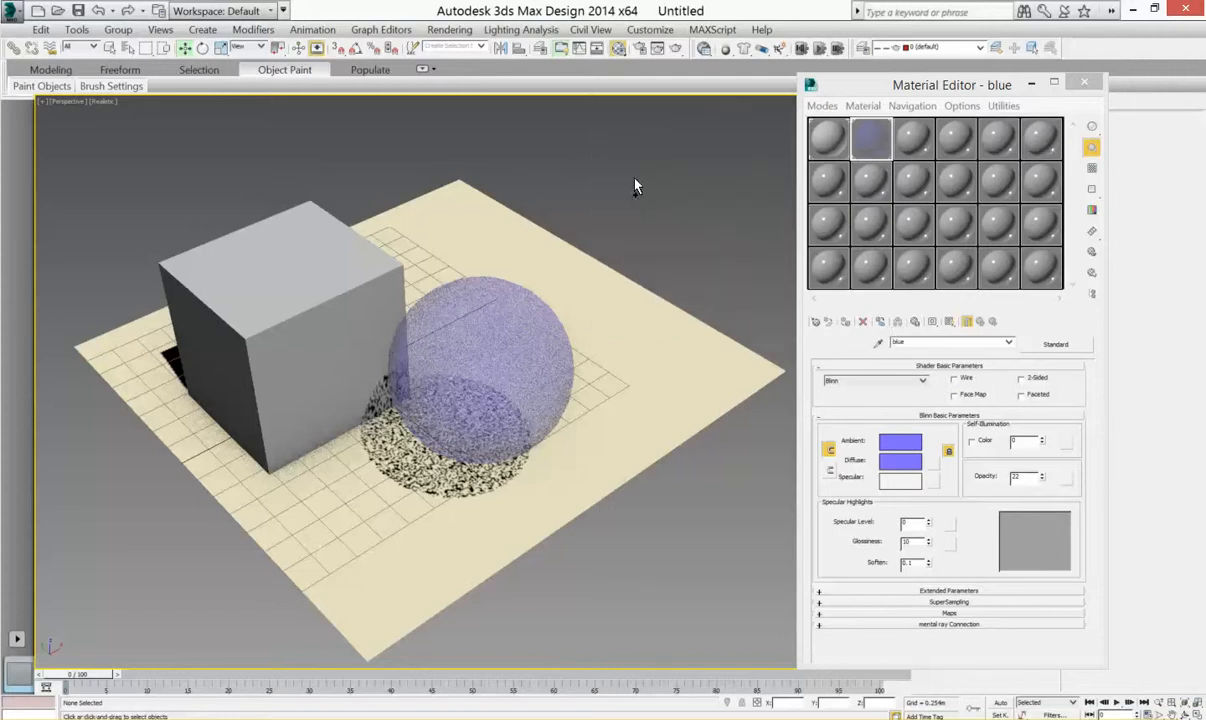
pyautogui.click(519, 249)
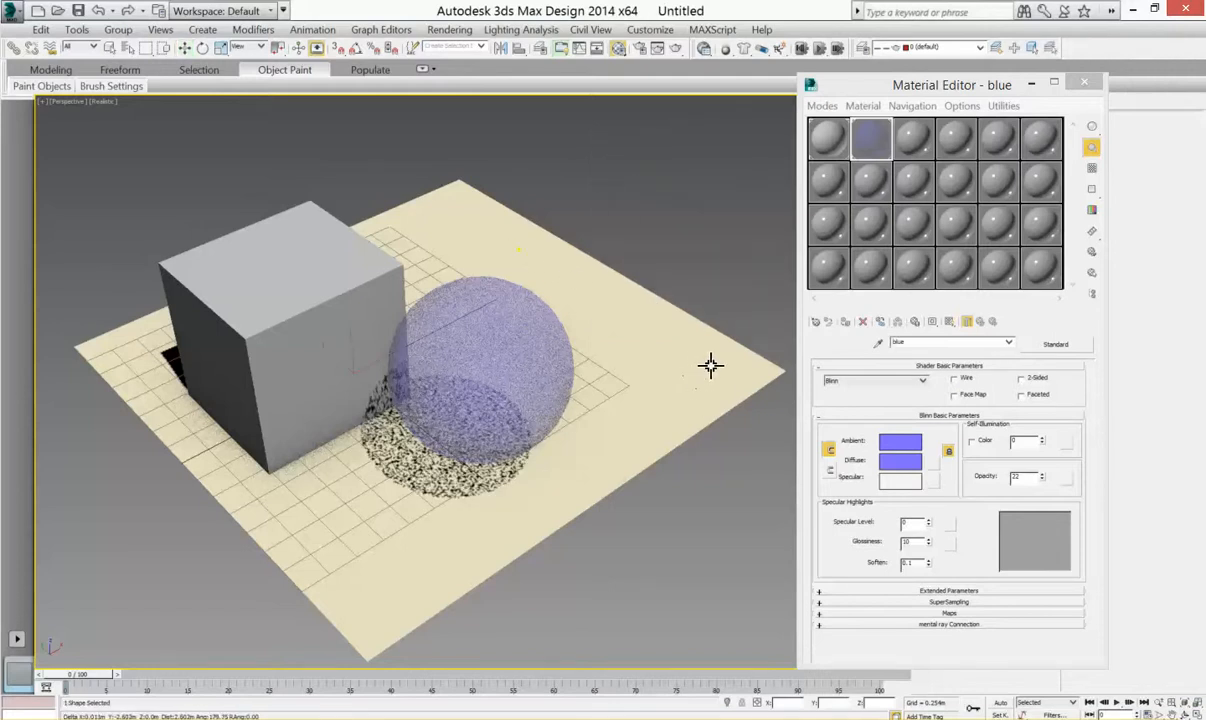
pyautogui.rightClick(526, 243)
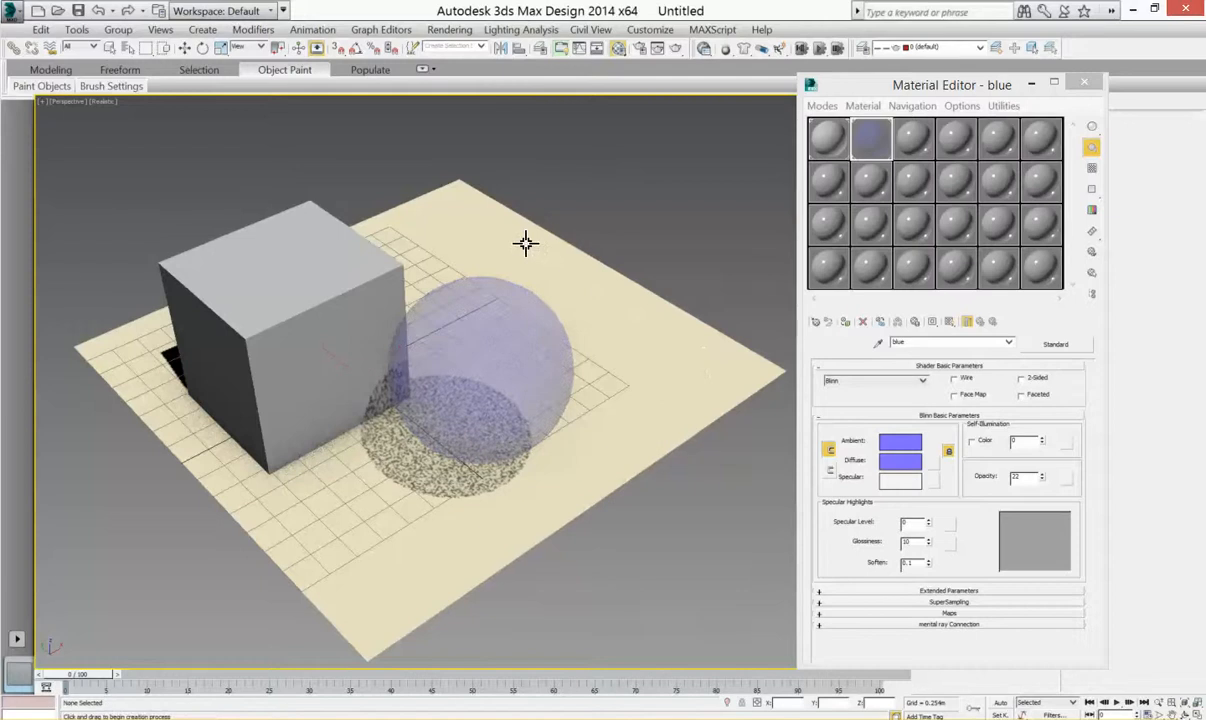
pyautogui.click(526, 243)
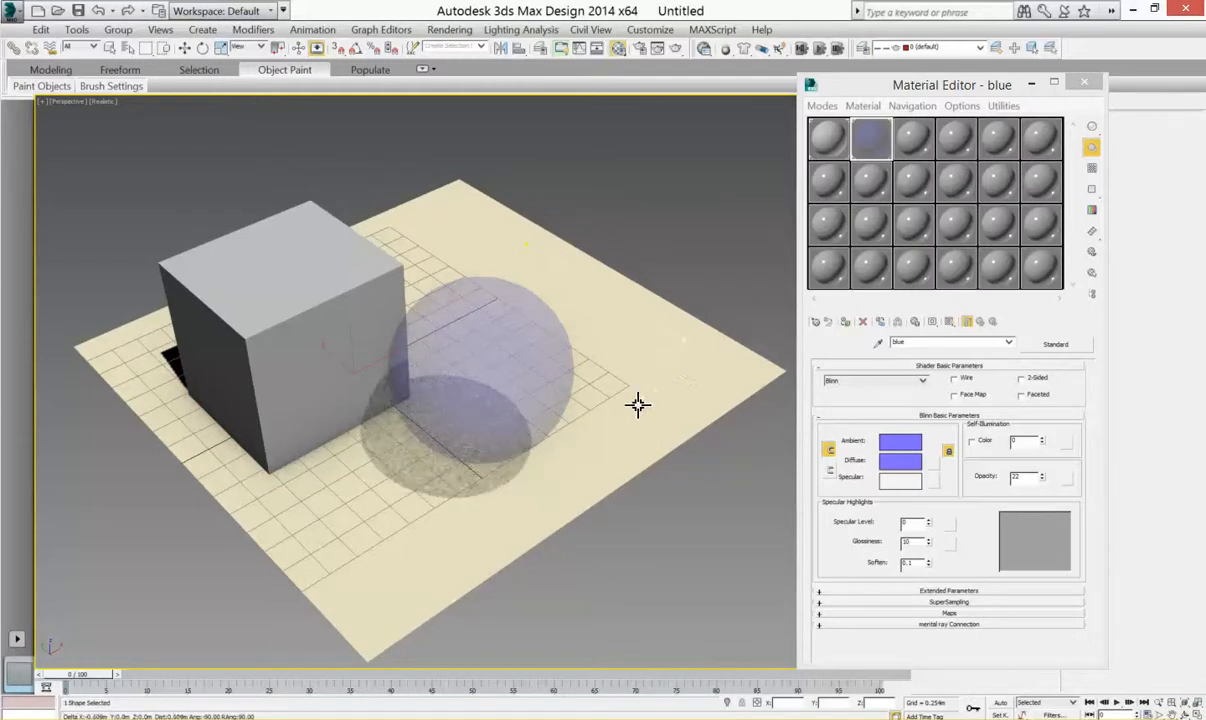
pyautogui.click(603, 475)
pyautogui.click(382, 485)
pyautogui.click(363, 543)
pyautogui.click(232, 547)
pyautogui.rightClick(231, 544)
# Apply an Extrude modifier to the zigzag line with an amount of about 0.41 m
pyautogui.moveTo(1015, 98); pyautogui.dragTo(859, 109)
pyautogui.click(990, 146)
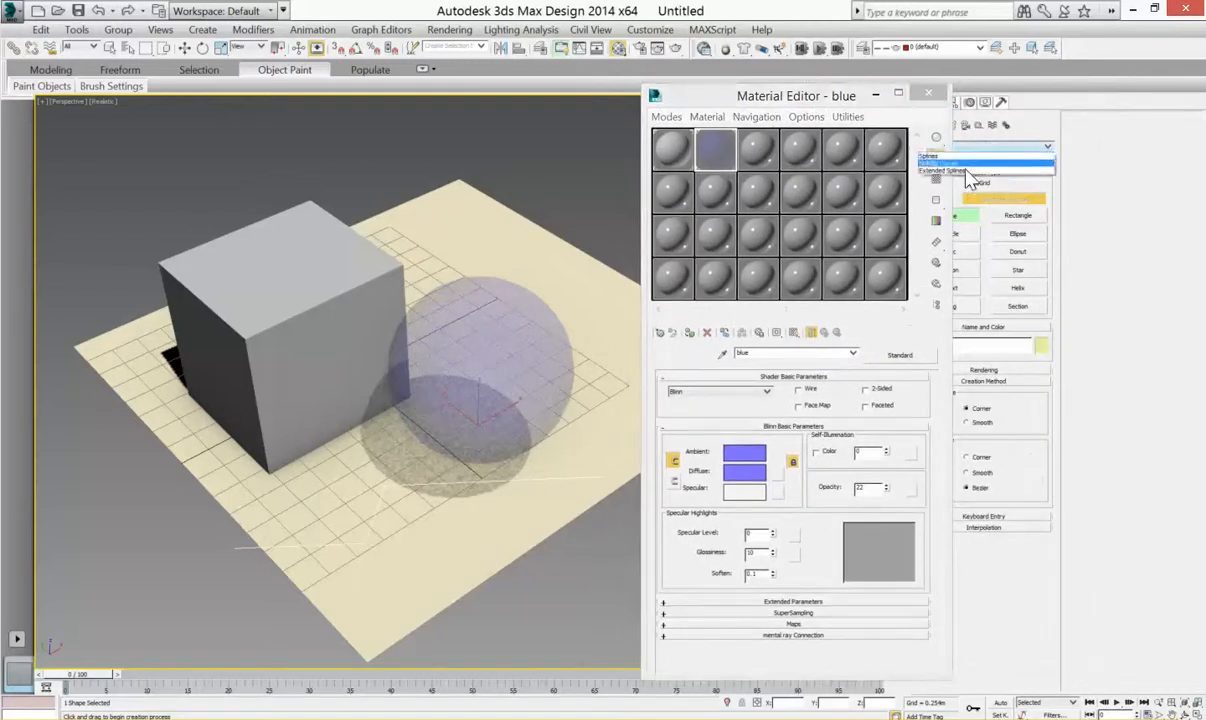
pyautogui.click(805, 98)
pyautogui.moveTo(778, 105); pyautogui.dragTo(722, 104)
pyautogui.click(937, 105)
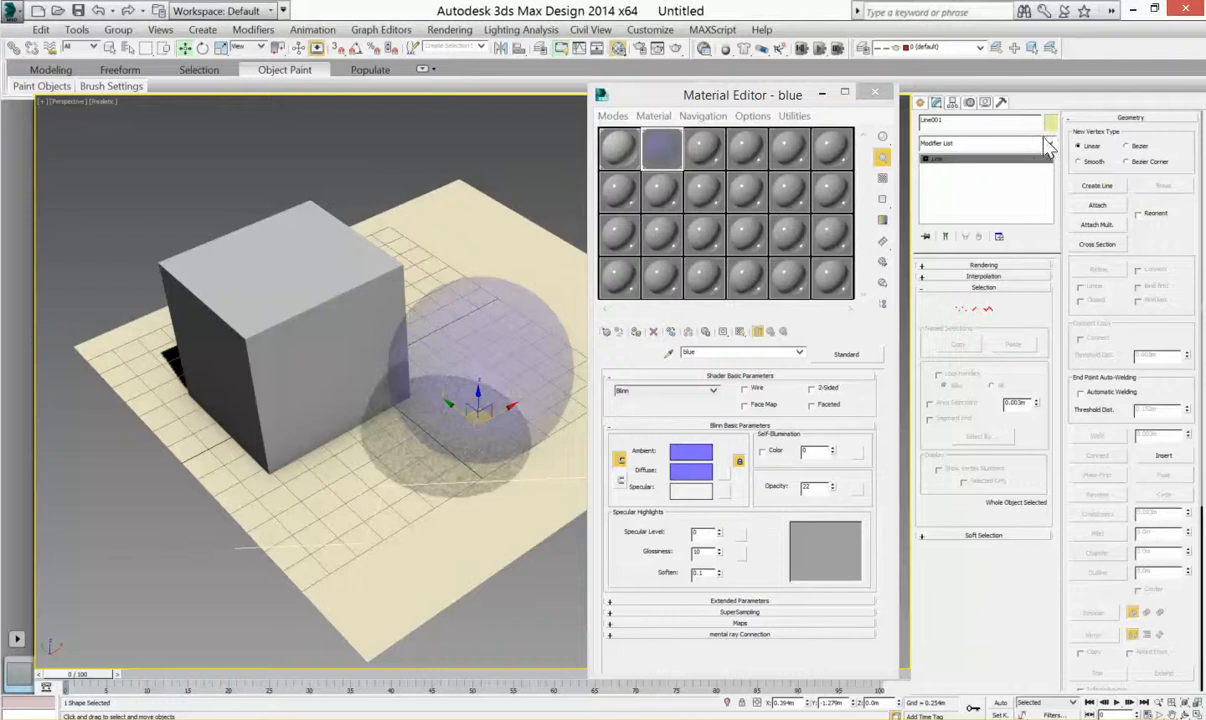
pyautogui.click(1048, 144)
pyautogui.scroll(-5, 1012, 310)
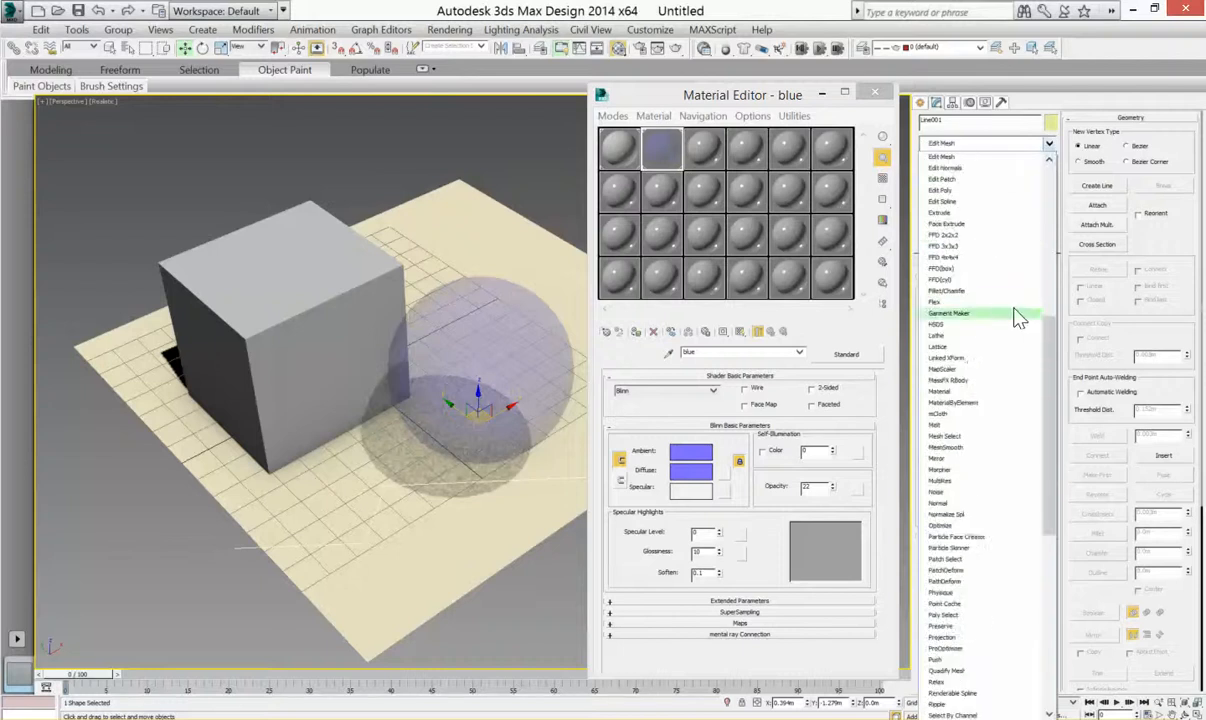
pyautogui.click(994, 214)
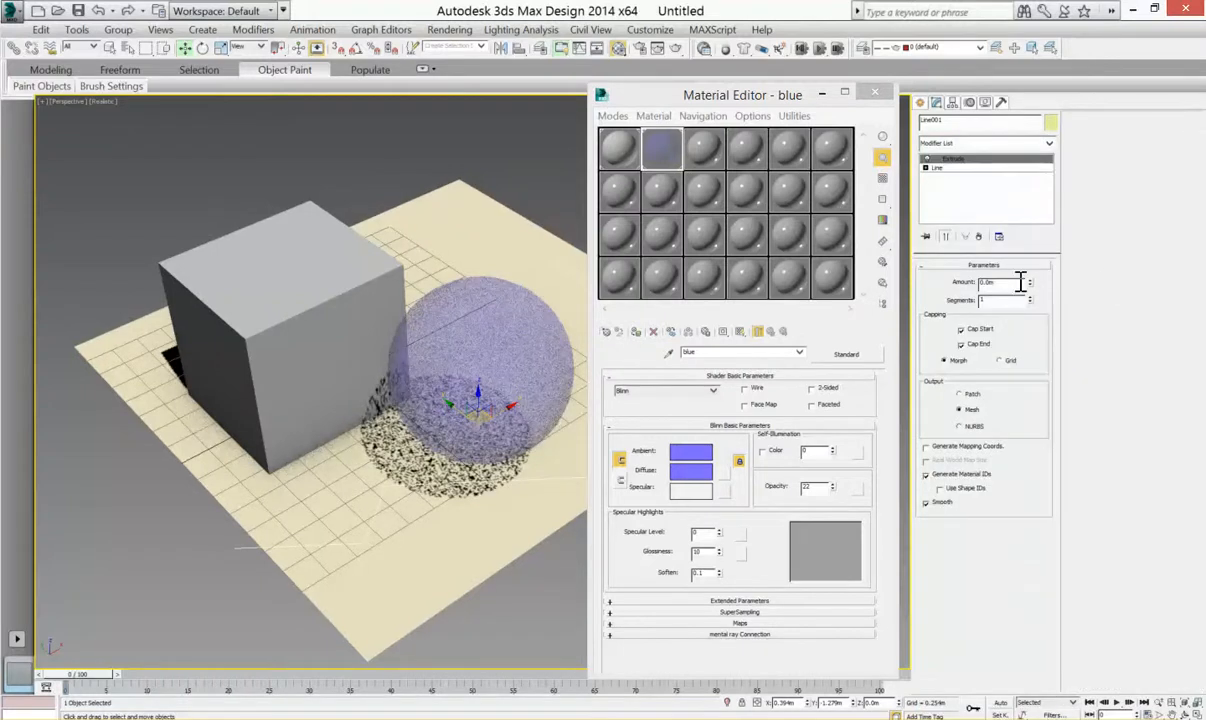
pyautogui.moveTo(1034, 287); pyautogui.dragTo(976, 268)
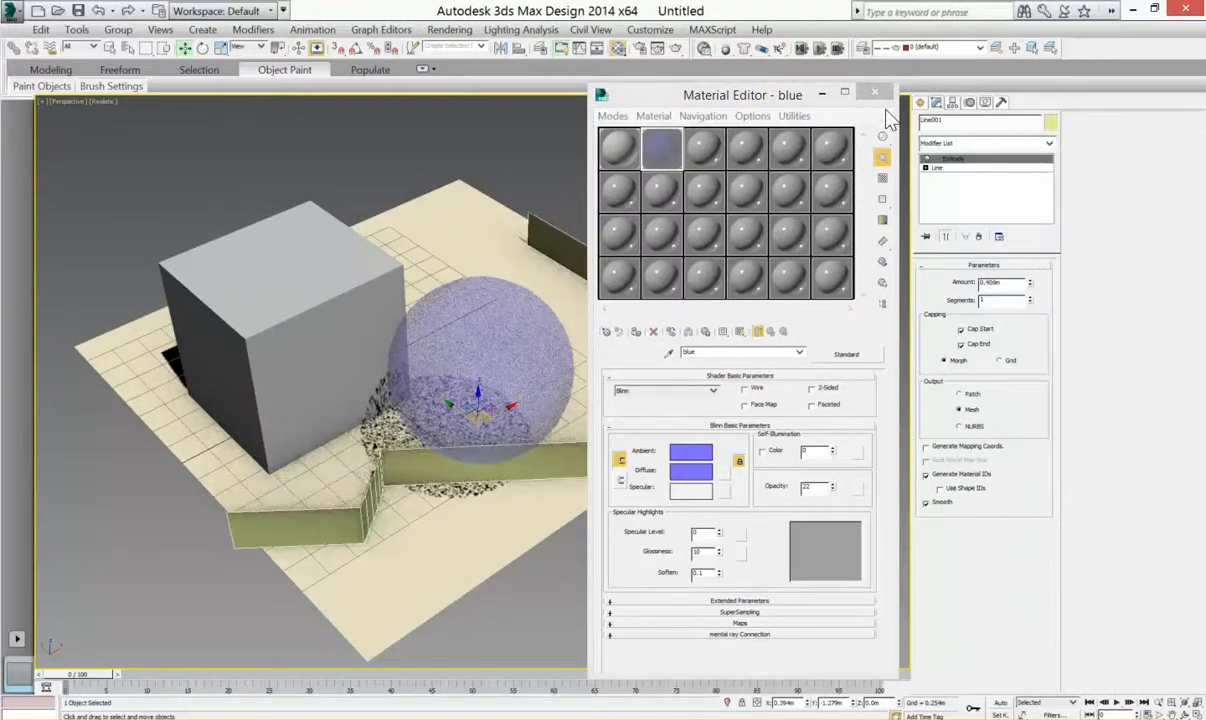
# Assign the blue material to the extruded line and set the material's opacity to 100
pyautogui.moveTo(773, 95); pyautogui.dragTo(994, 94)
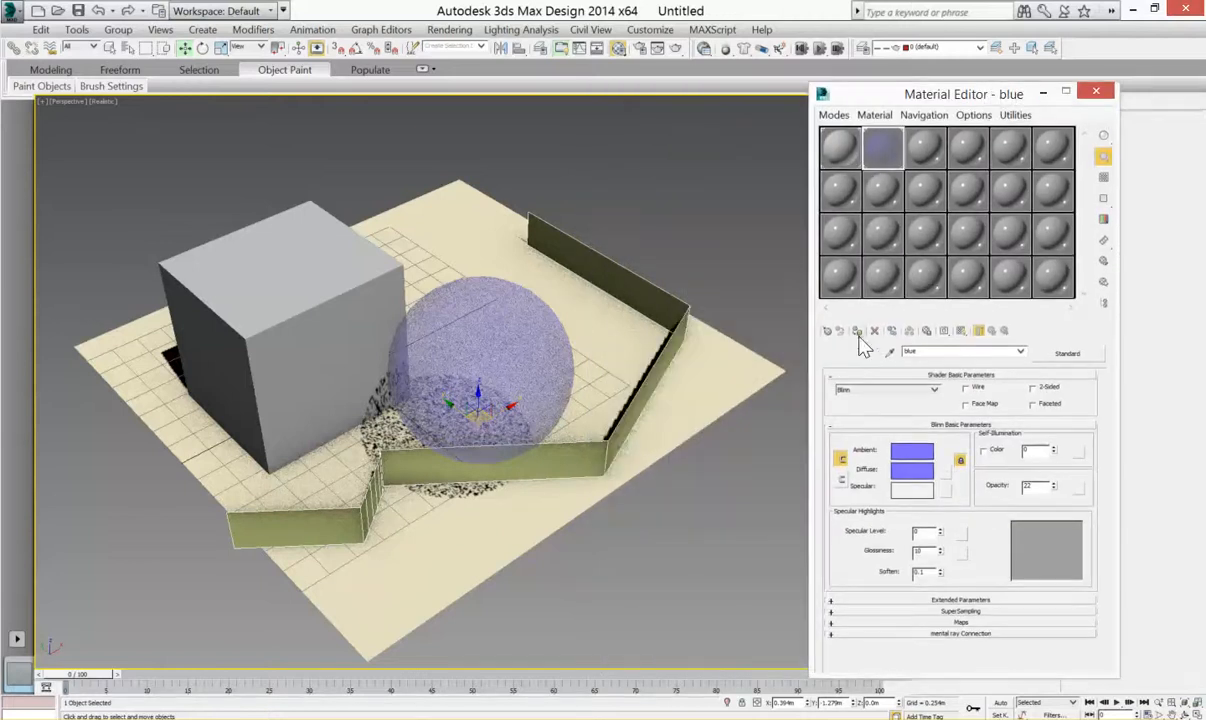
pyautogui.hotkey('alt', 'x')
pyautogui.moveTo(585, 347); pyautogui.dragTo(502, 337, button='middle')
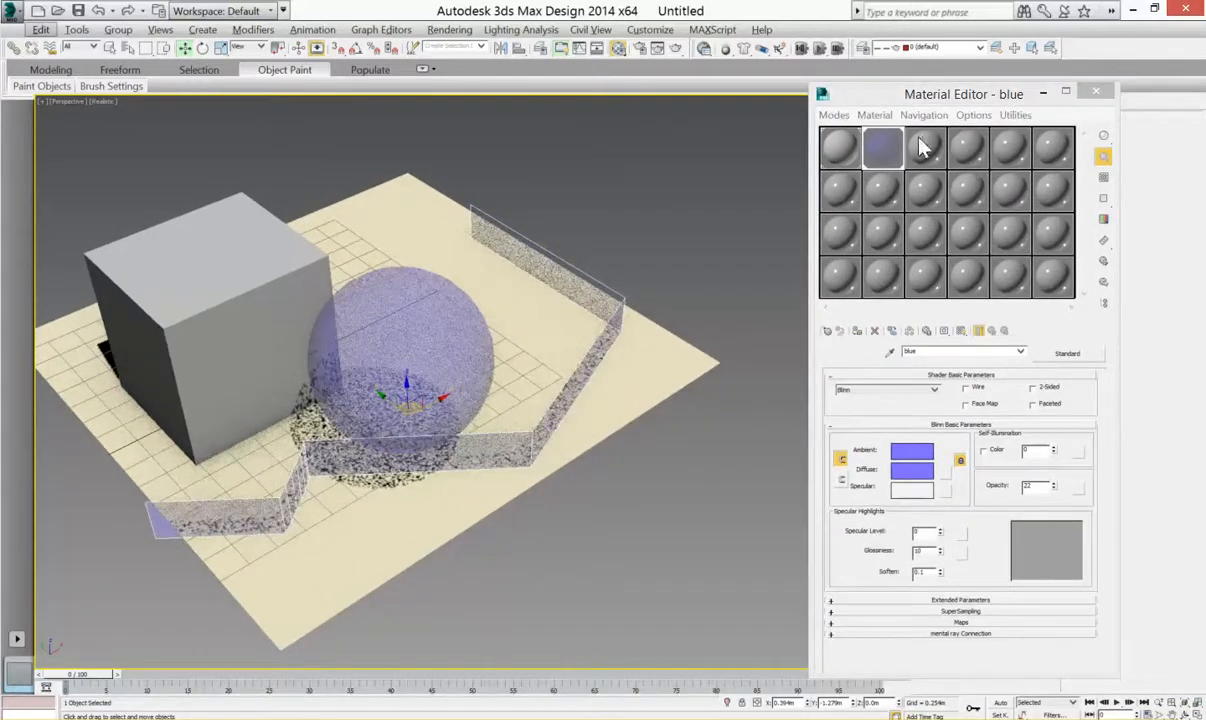
pyautogui.moveTo(1053, 483); pyautogui.dragTo(1056, 365)
pyautogui.keyDown('alt'); pyautogui.moveTo(652, 242); pyautogui.dragTo(783, 474, button='middle'); pyautogui.keyUp('alt')
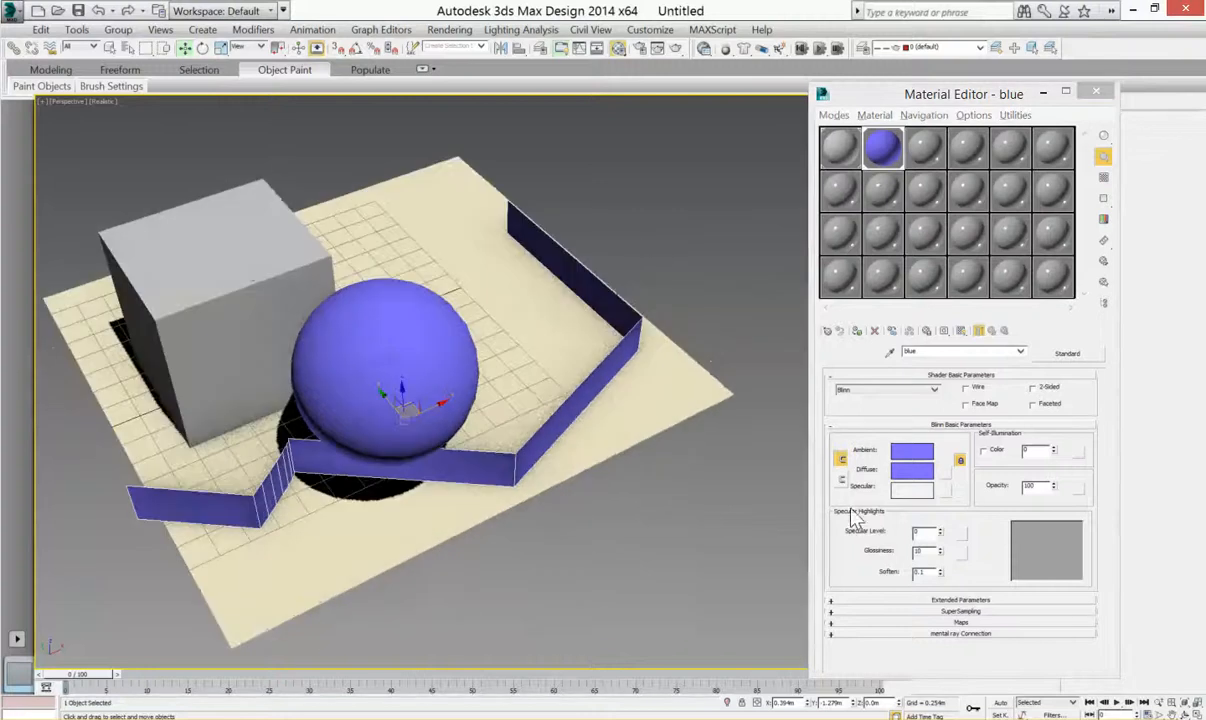
# Move the extruded wall away from the sphere to about X 0.43 m, Y -2.30 m, and close the Material Editor
pyautogui.click(382, 340)
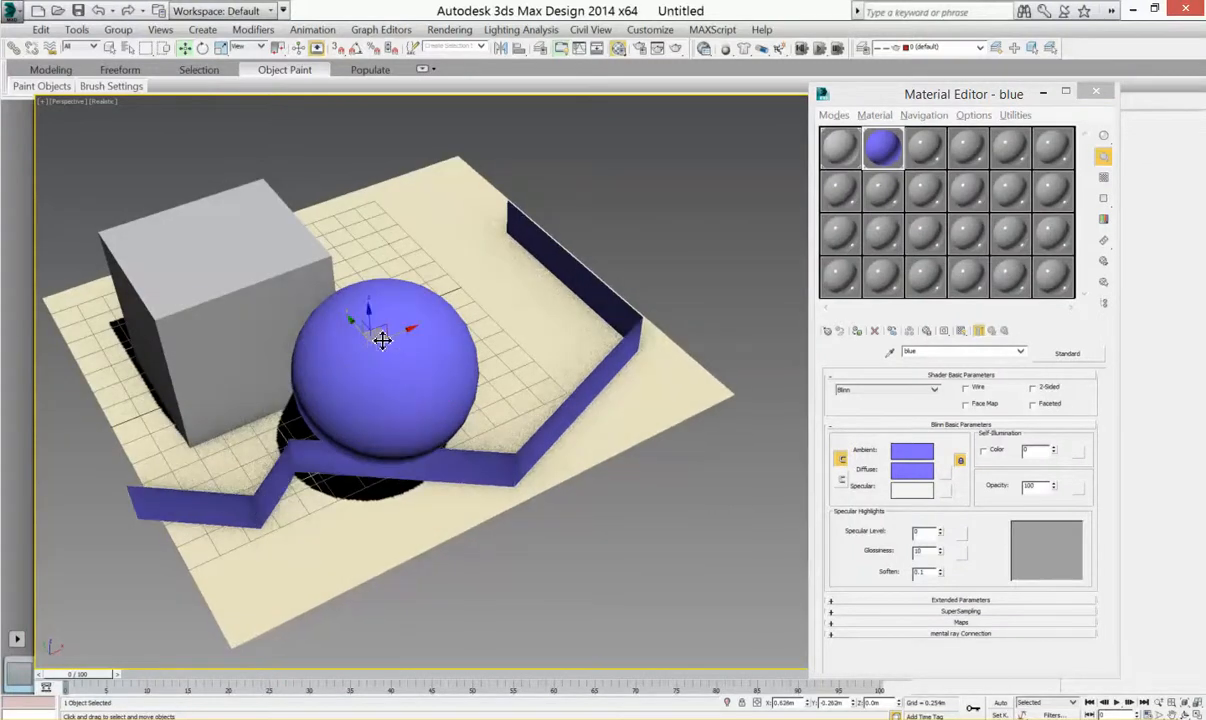
pyautogui.click(623, 371)
pyautogui.moveTo(414, 406); pyautogui.dragTo(485, 486)
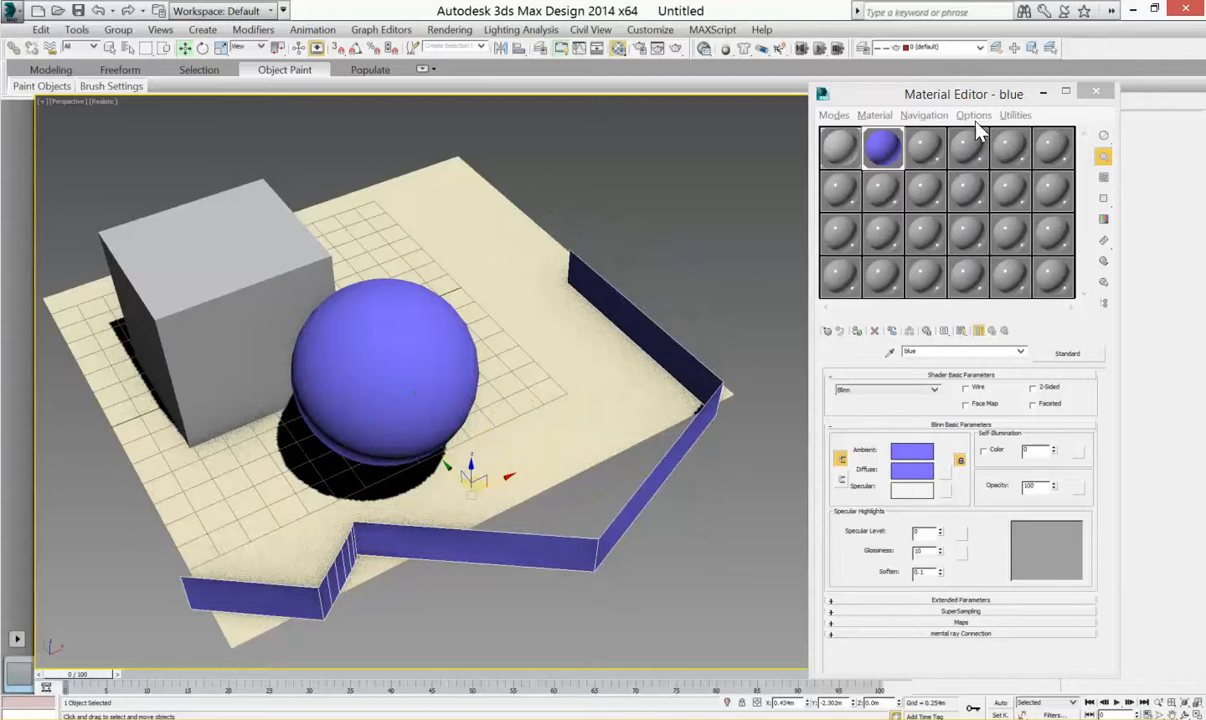
pyautogui.click(1096, 91)
pyautogui.moveTo(737, 250)
pyautogui.keyDown('alt'); pyautogui.mouseDown(button='middle')
pyautogui.moveTo(727, 220)
pyautogui.moveTo(783, 210)
pyautogui.moveTo(525, 194)
pyautogui.moveTo(810, 205)
pyautogui.moveTo(756, 197)
pyautogui.moveTo(630, 307)
pyautogui.moveTo(654, 302)
pyautogui.moveTo(705, 334)
pyautogui.moveTo(655, 309)
pyautogui.mouseUp(button='middle'); pyautogui.keyUp('alt')
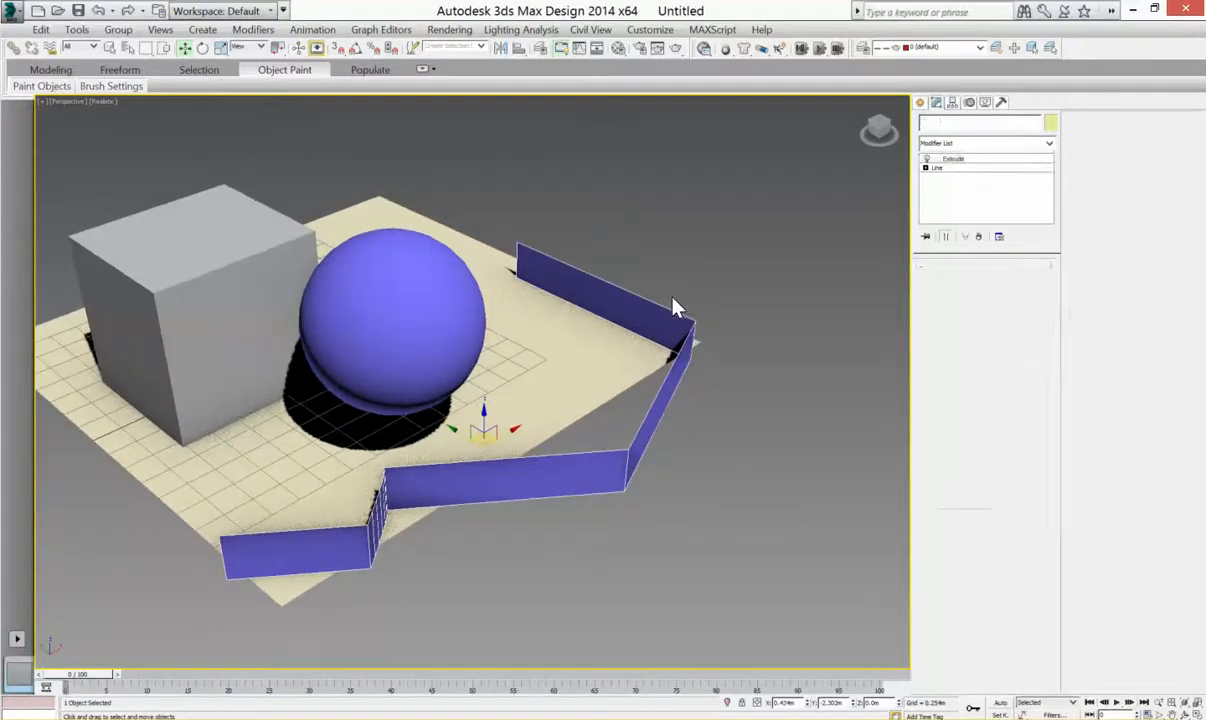
pyautogui.click(738, 272)
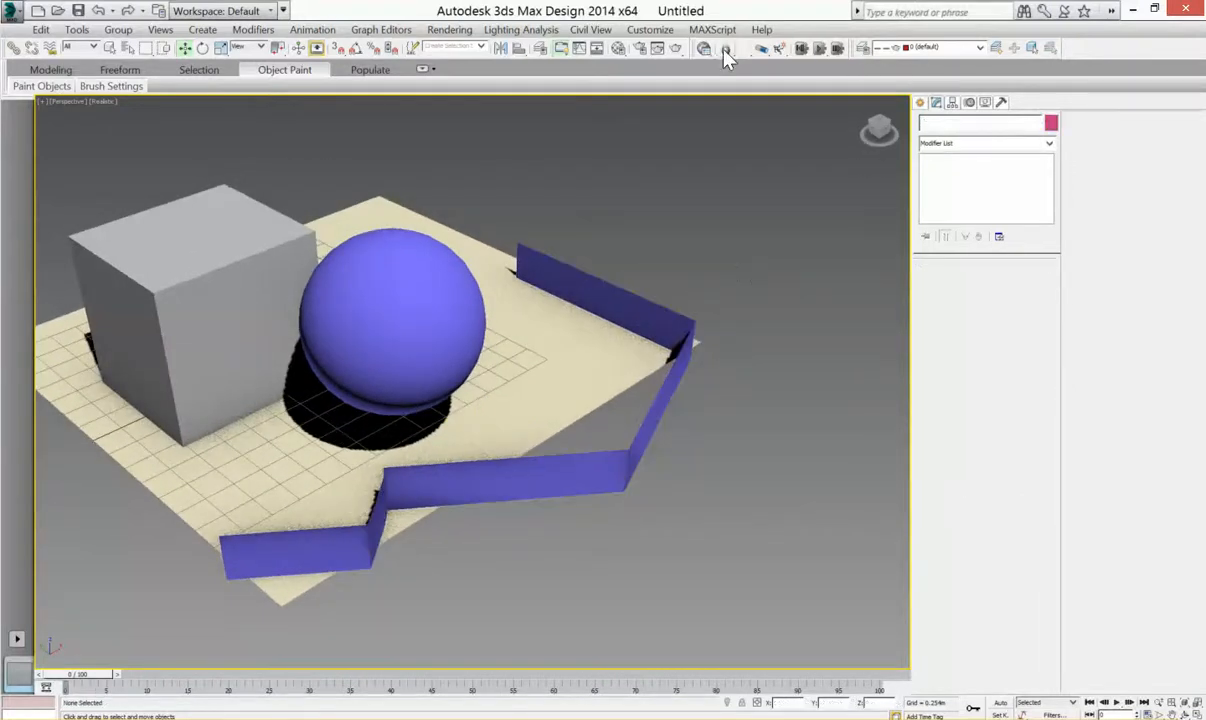
# Review the production renderer choices in Render Setup, keep NVIDIA mental ray, and render the Perspective view once
pyautogui.click(638, 50)
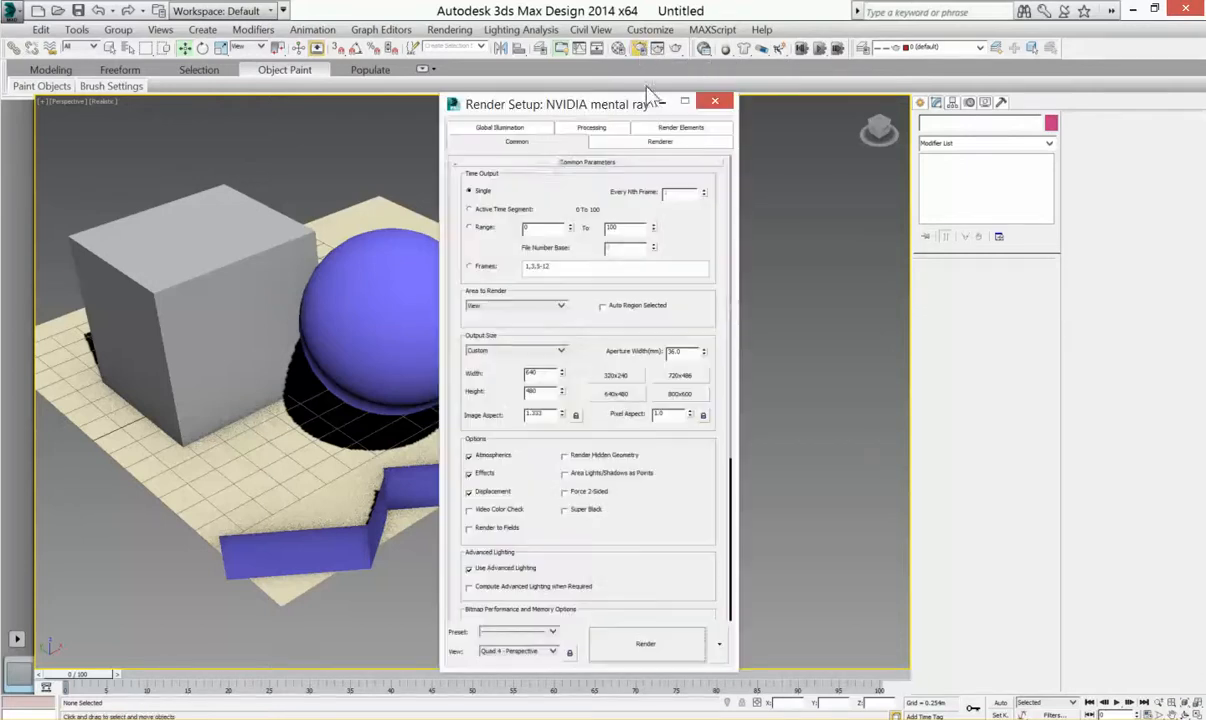
pyautogui.moveTo(679, 524); pyautogui.dragTo(680, 260)
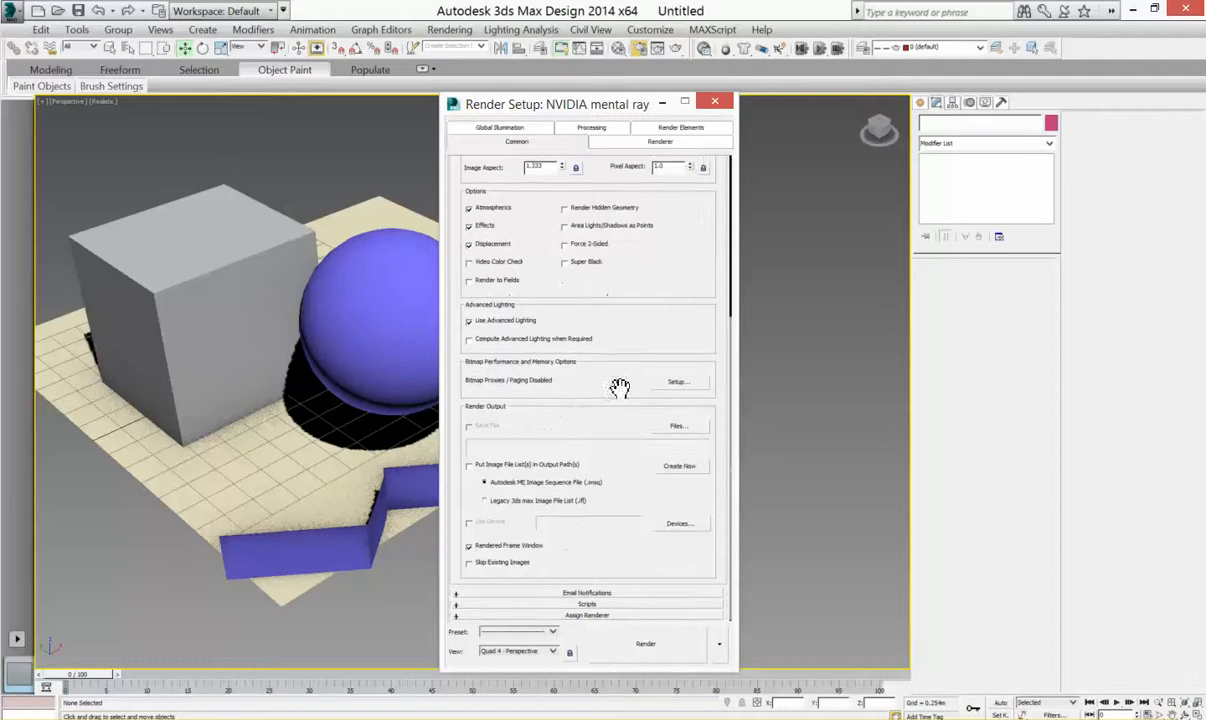
pyautogui.click(588, 616)
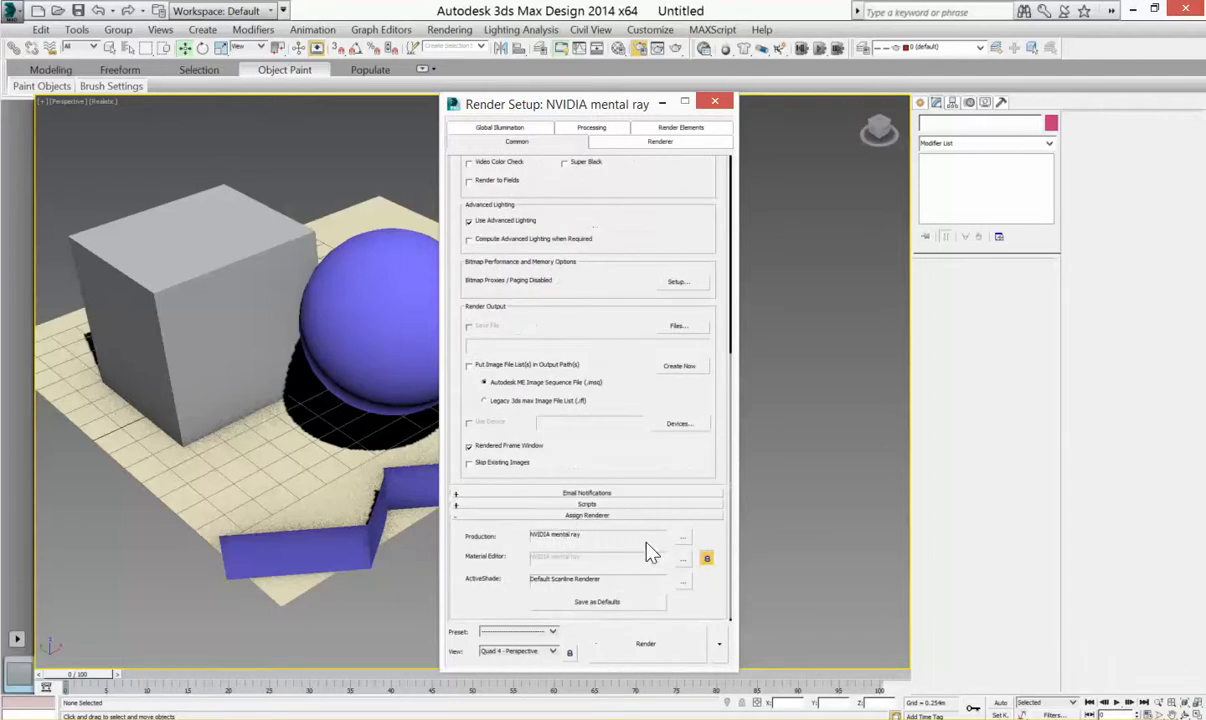
pyautogui.click(682, 538)
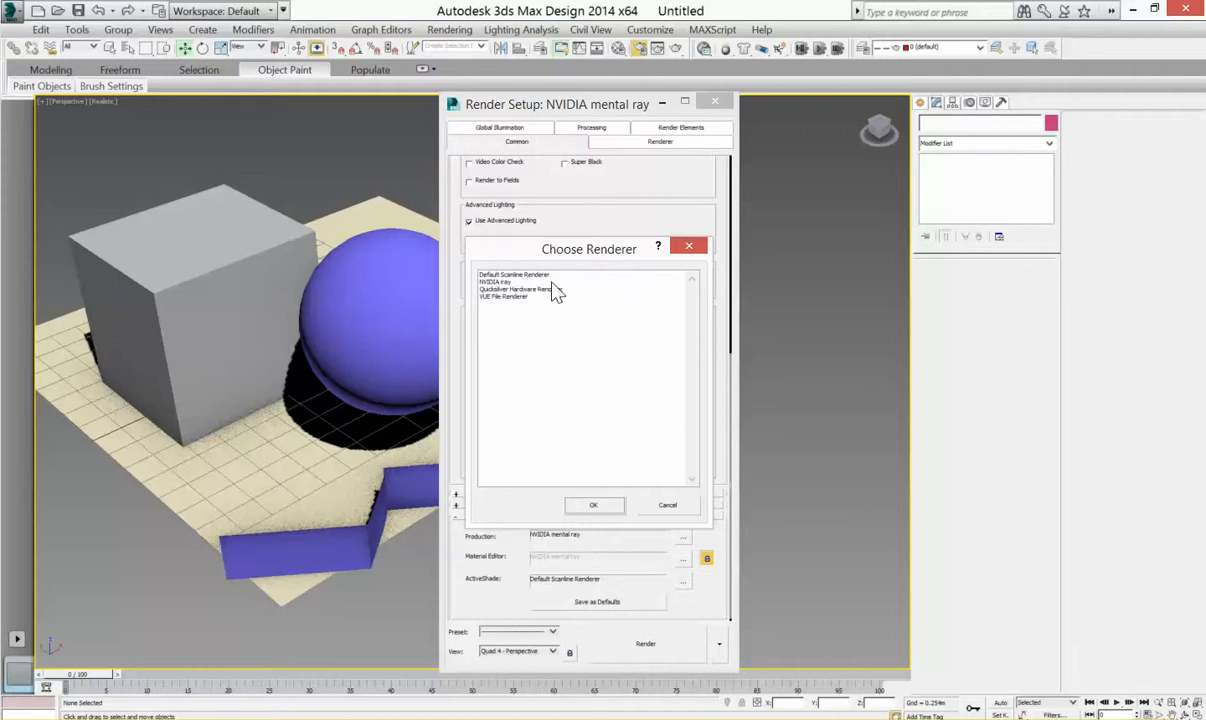
pyautogui.click(610, 510)
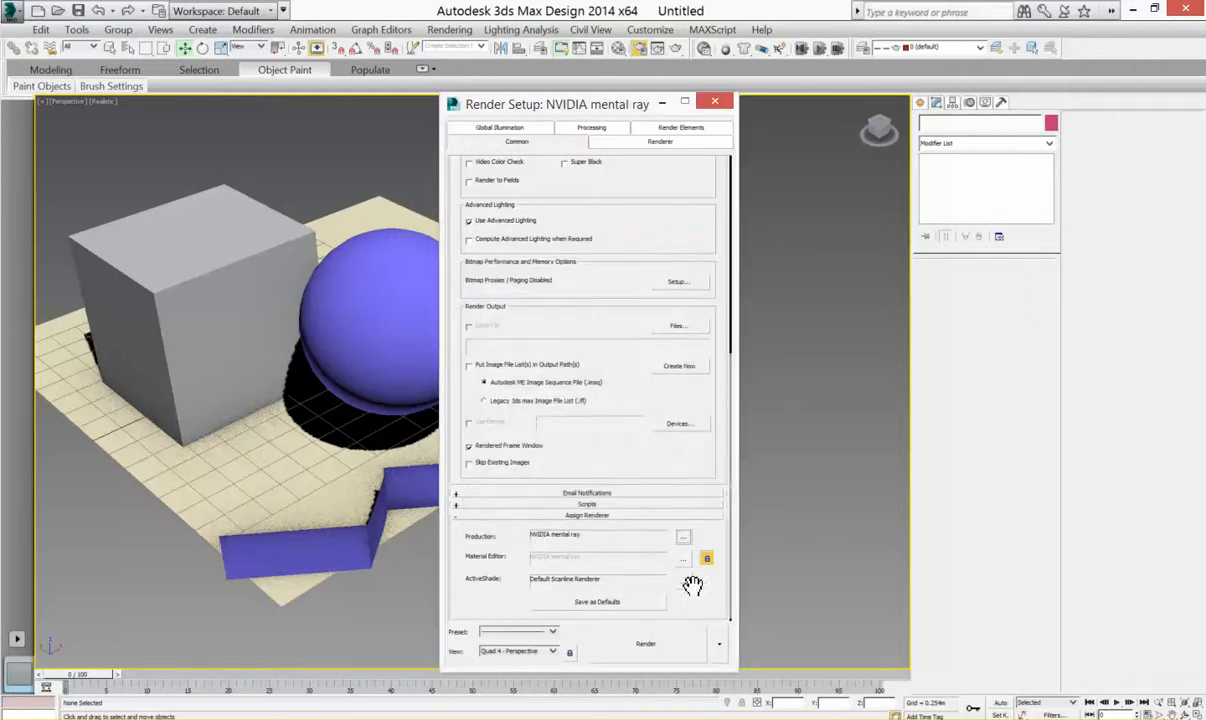
pyautogui.click(658, 650)
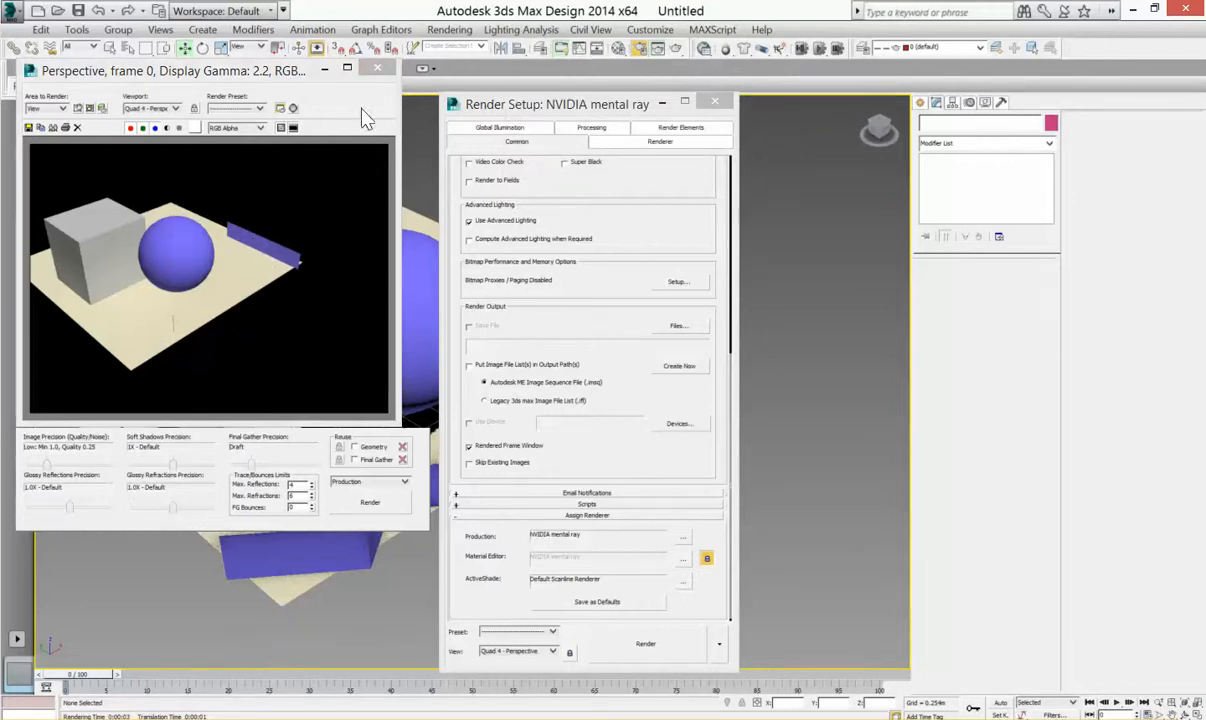
pyautogui.click(380, 68)
# Render the Perspective view from the opposite side of the extruded wall, and close the render and Render Setup windows
pyautogui.moveTo(568, 103); pyautogui.dragTo(1013, 115)
pyautogui.keyDown('alt'); pyautogui.moveTo(335, 502); pyautogui.dragTo(625, 488, button='middle'); pyautogui.keyUp('alt')
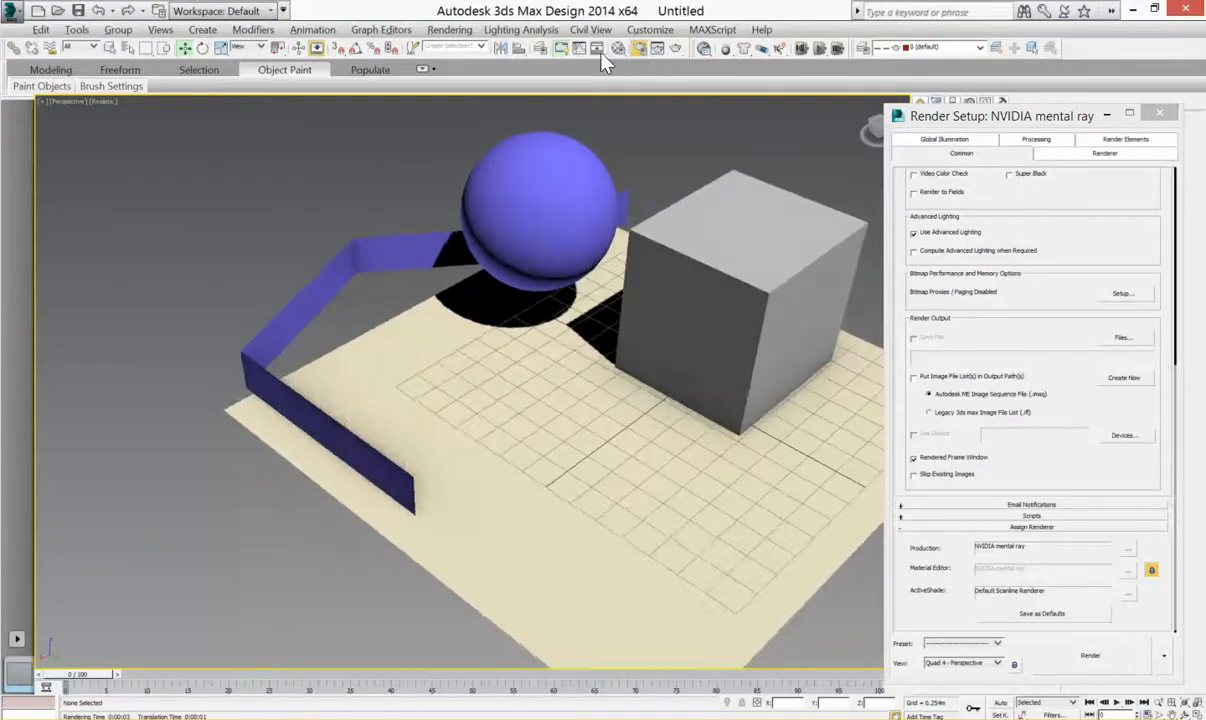
pyautogui.click(672, 49)
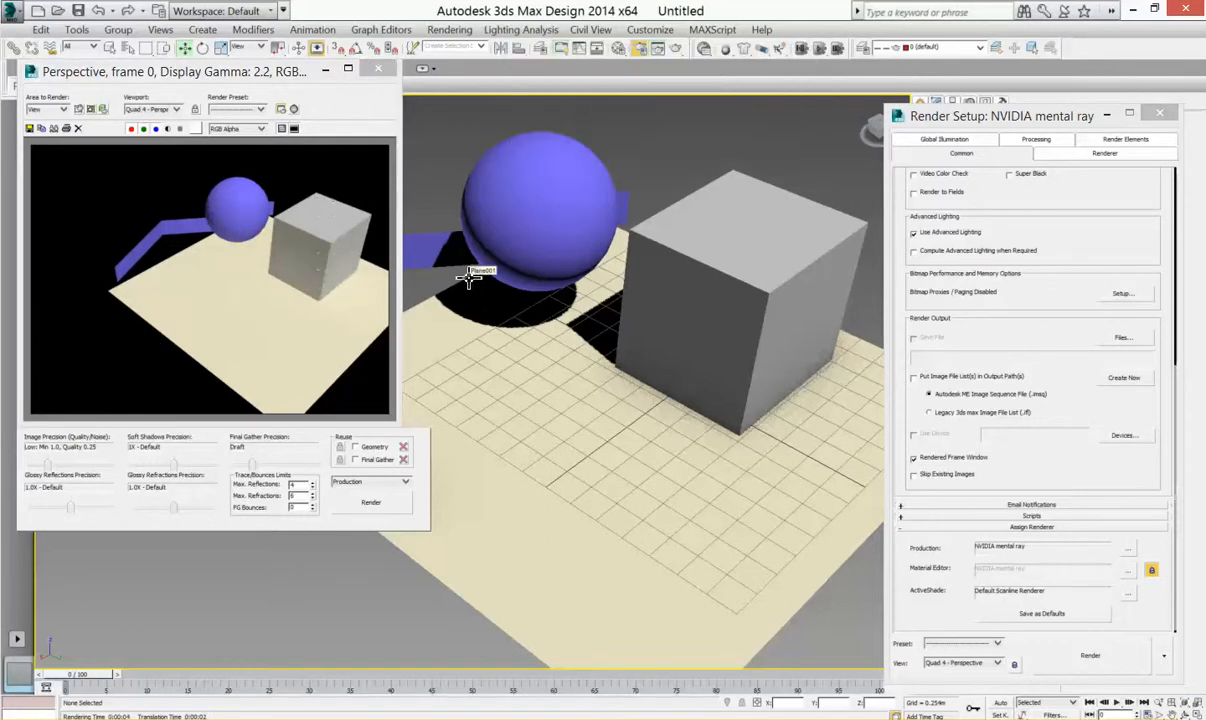
pyautogui.click(379, 69)
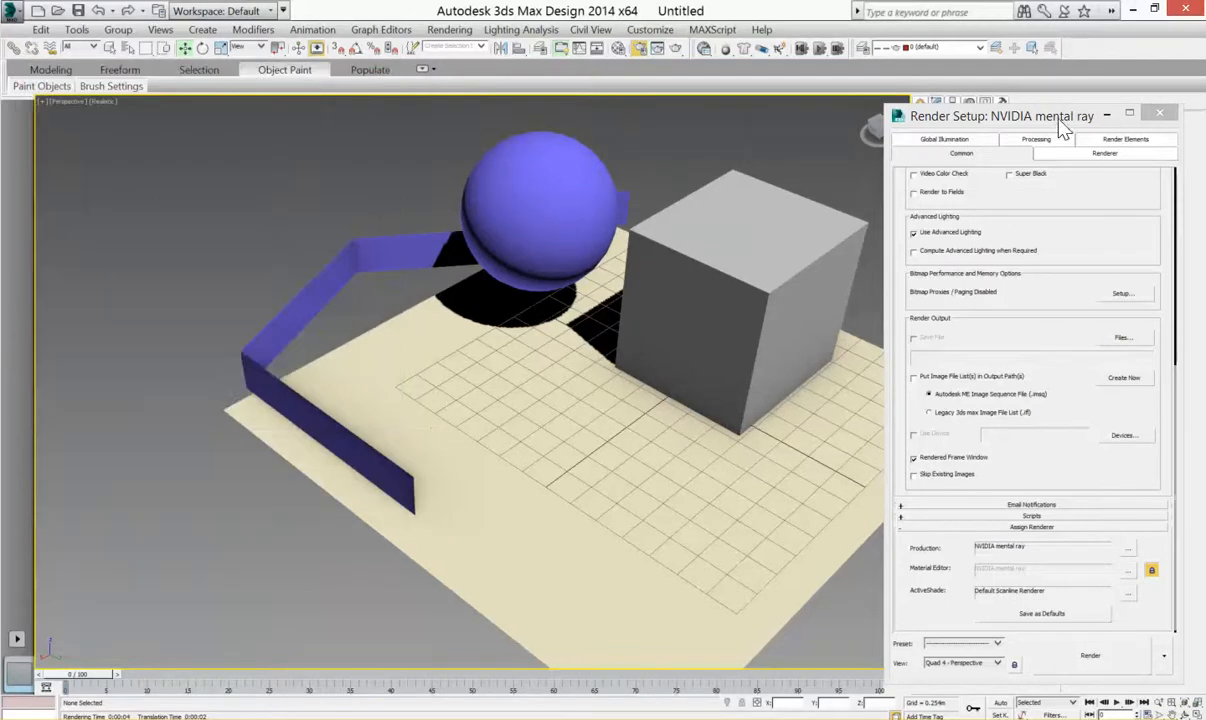
pyautogui.moveTo(1053, 122); pyautogui.dragTo(1024, 120)
pyautogui.click(1131, 107)
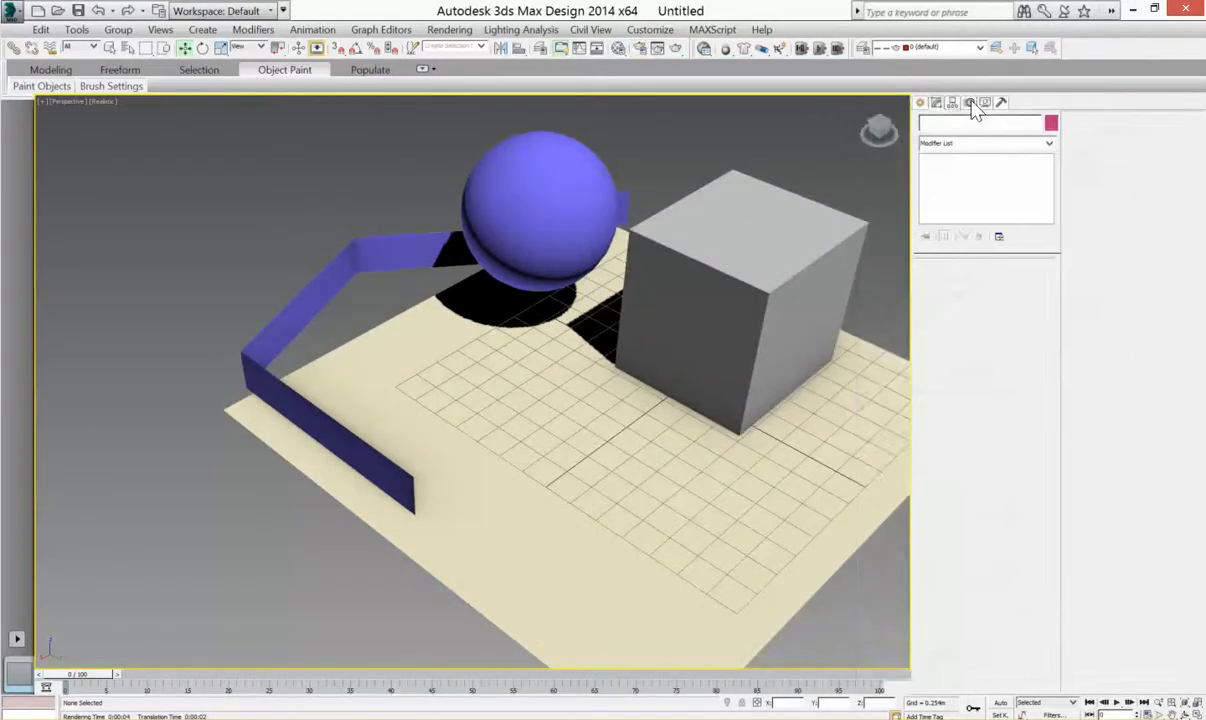
# Make the blue material 2-Sided in the Material Editor and render the Perspective view to check the wall
pyautogui.press('m')
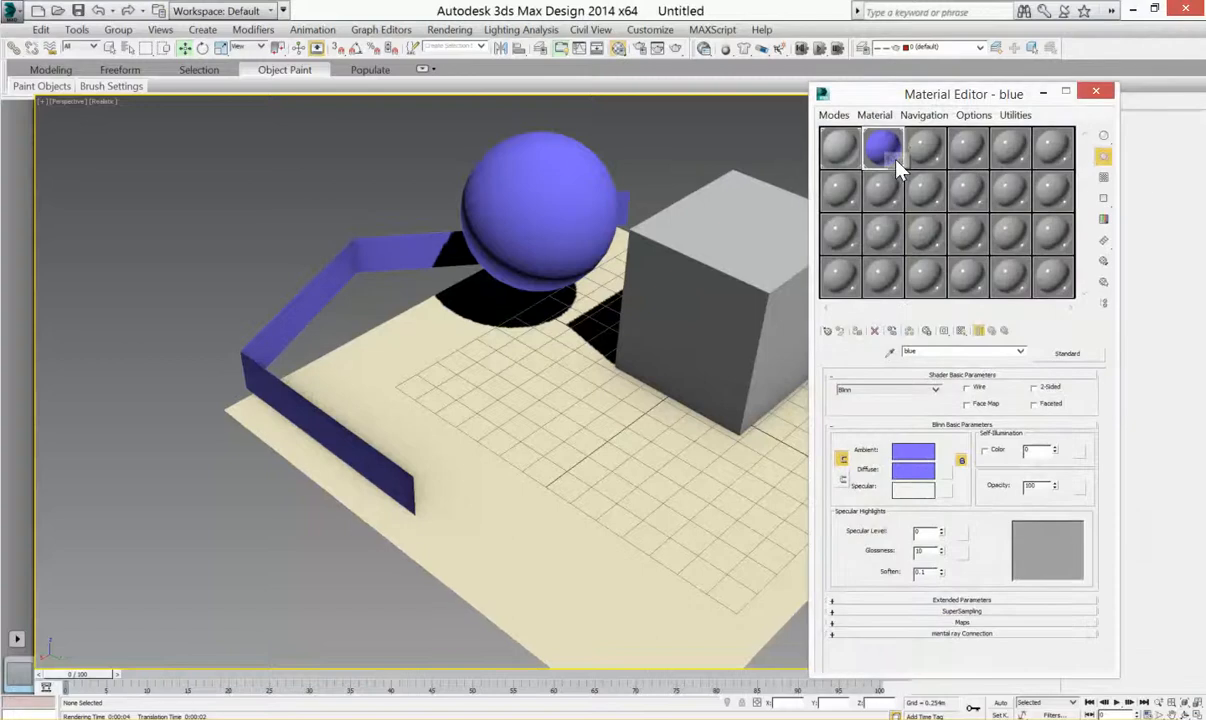
pyautogui.click(1034, 387)
pyautogui.click(704, 50)
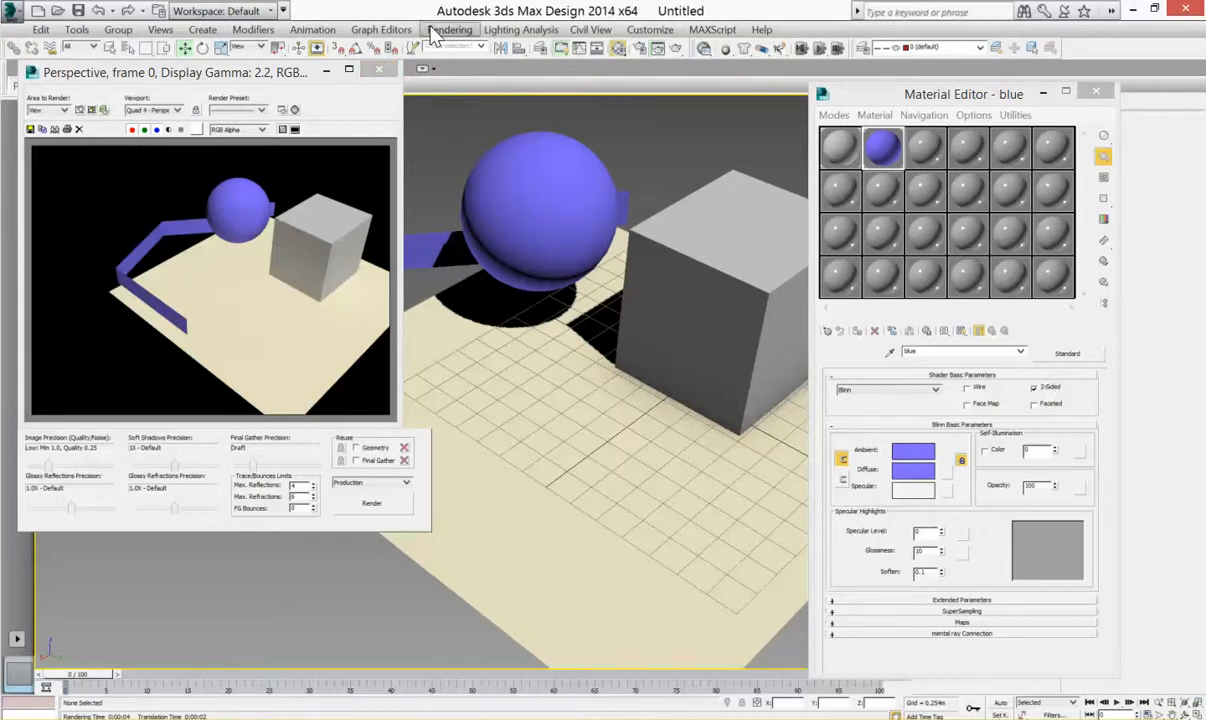
pyautogui.click(380, 72)
# Set the render output size to 800x600 in Render Setup and close the dialog
pyautogui.scroll(5, 503, 328)
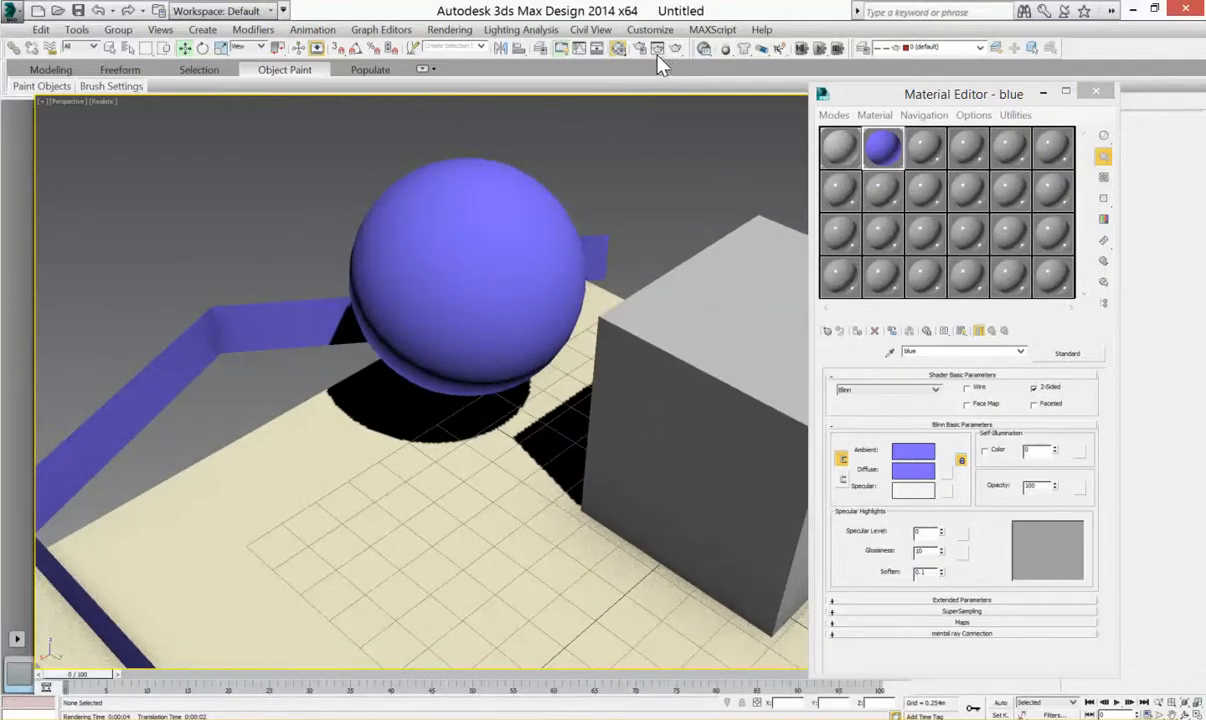
pyautogui.press('F10')
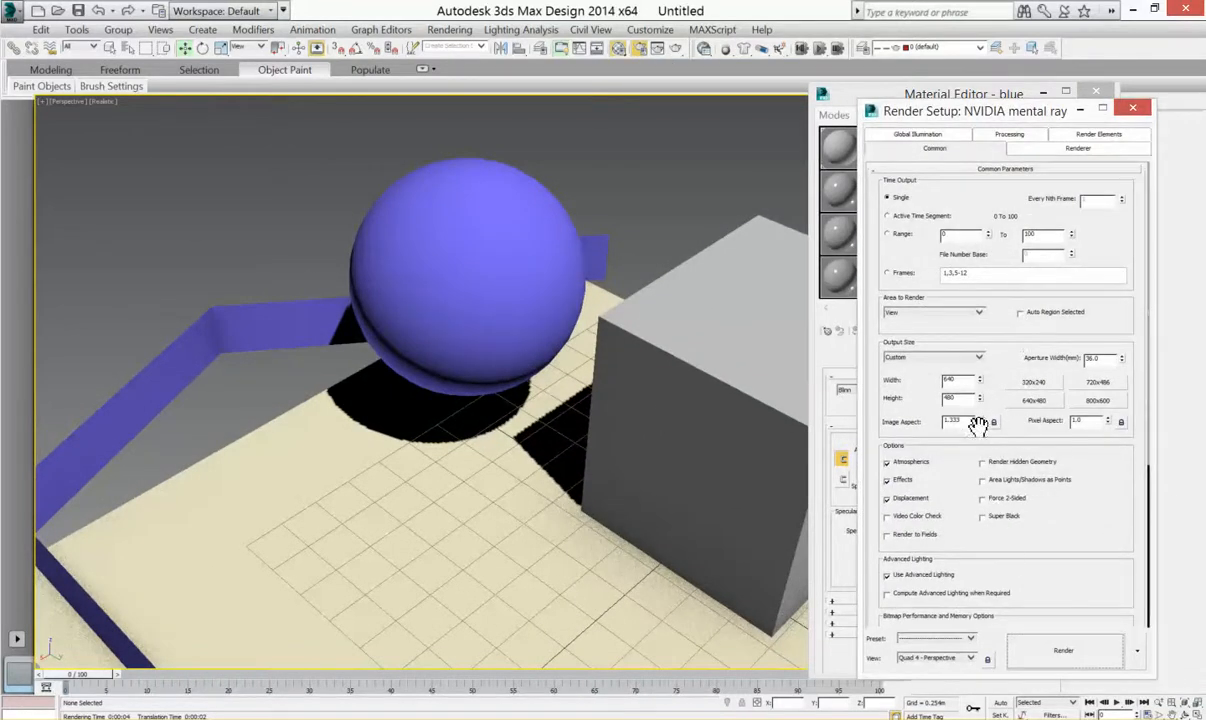
pyautogui.click(1112, 402)
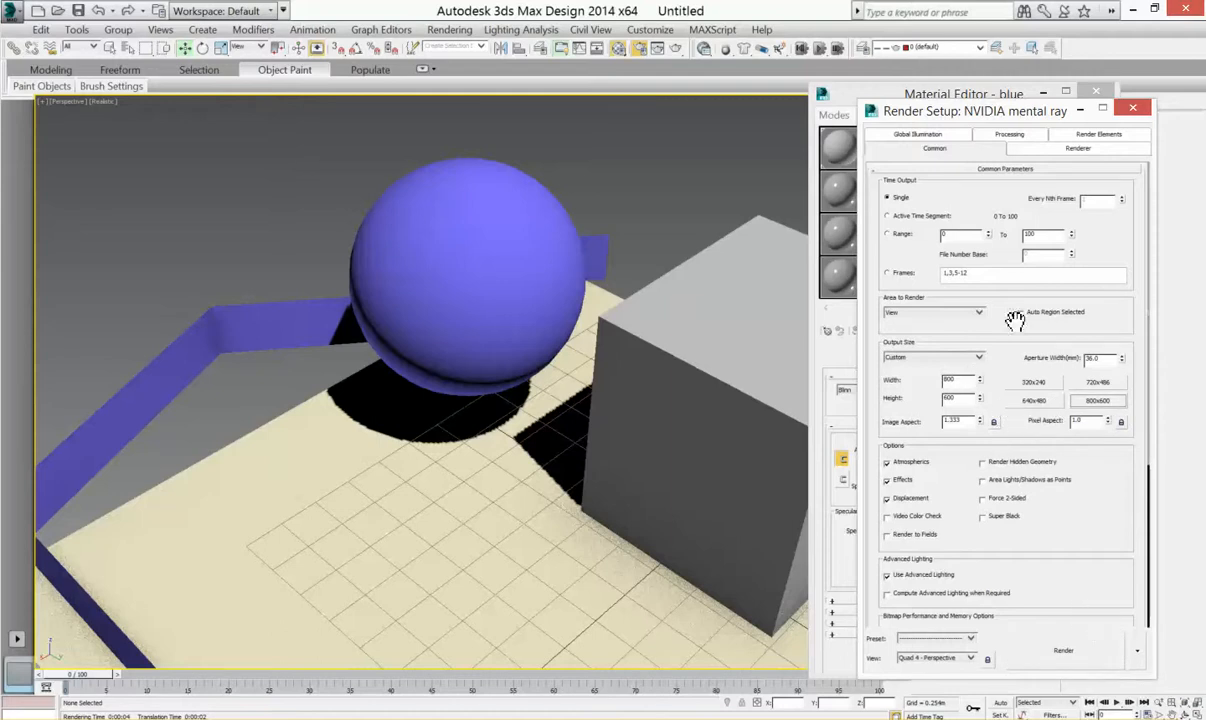
pyautogui.click(1132, 107)
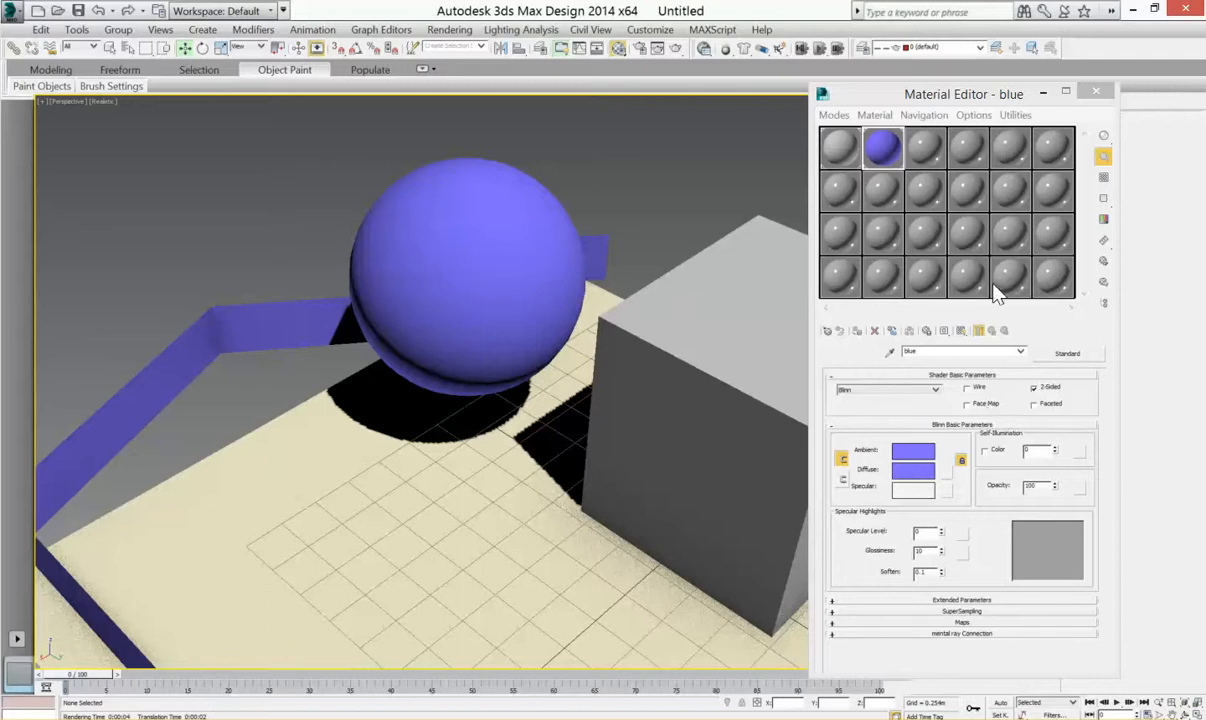
# Try the Face Map and Faceted shading options on the blue material, checking its enlarged sample
pyautogui.click(991, 408)
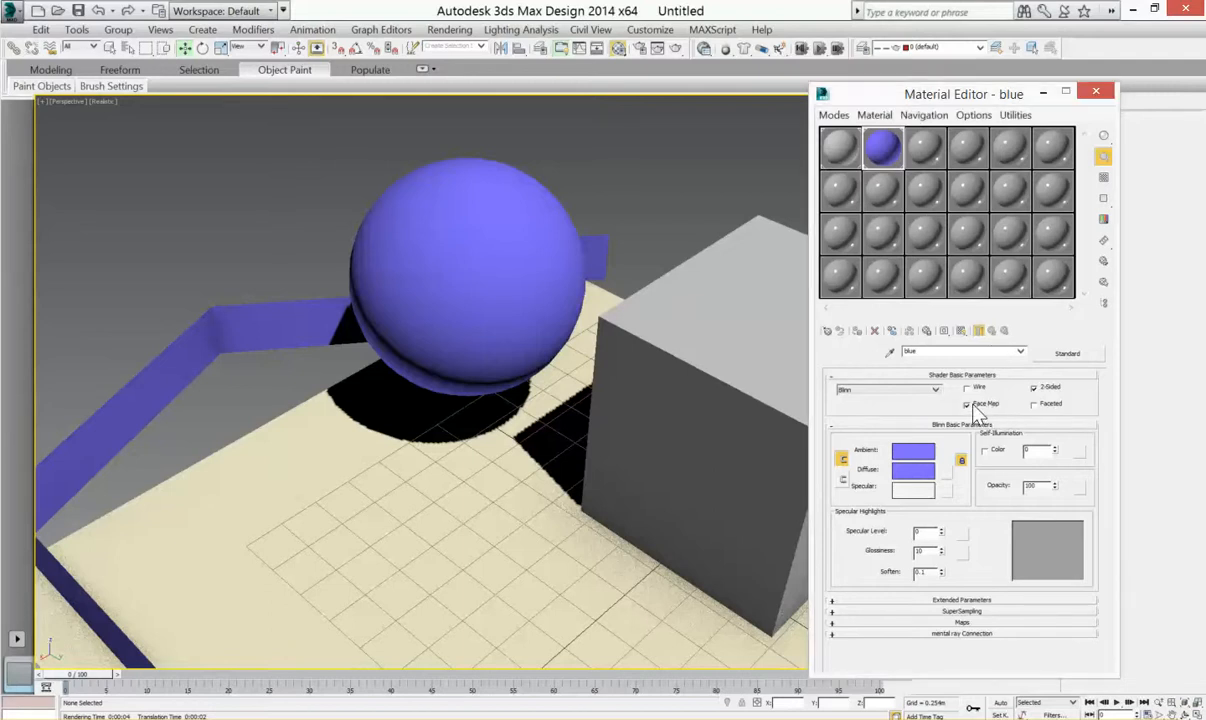
pyautogui.click(1042, 408)
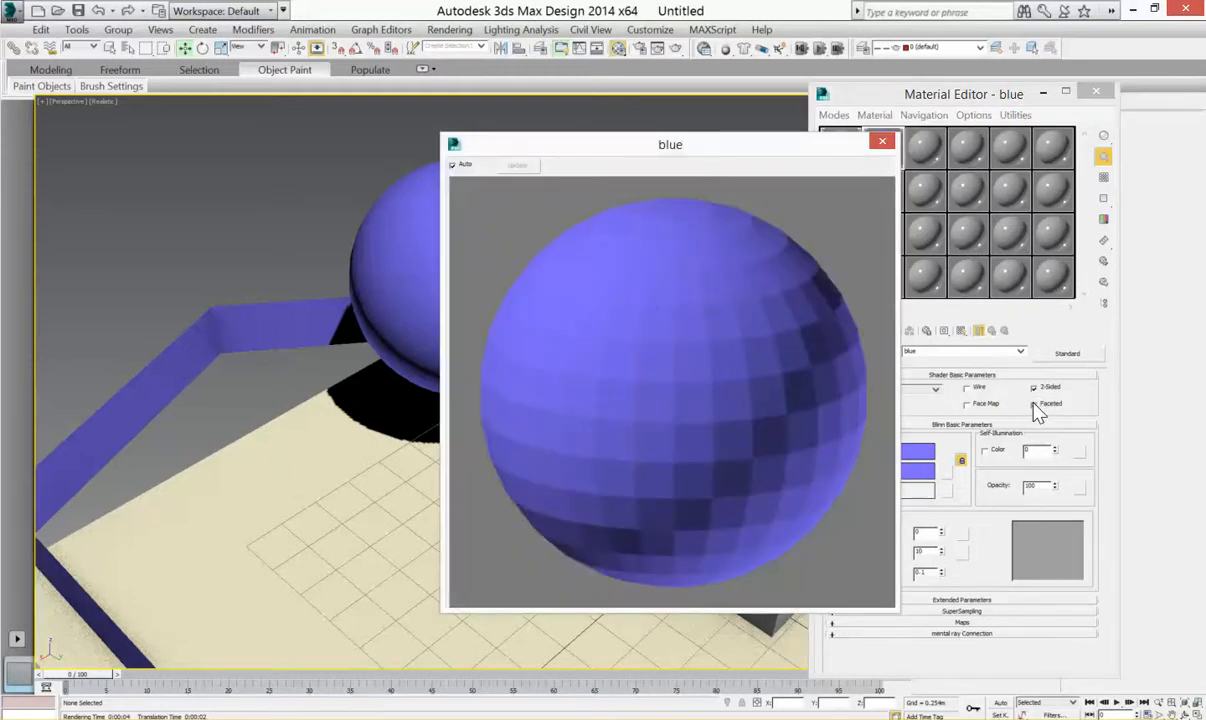
pyautogui.click(884, 144)
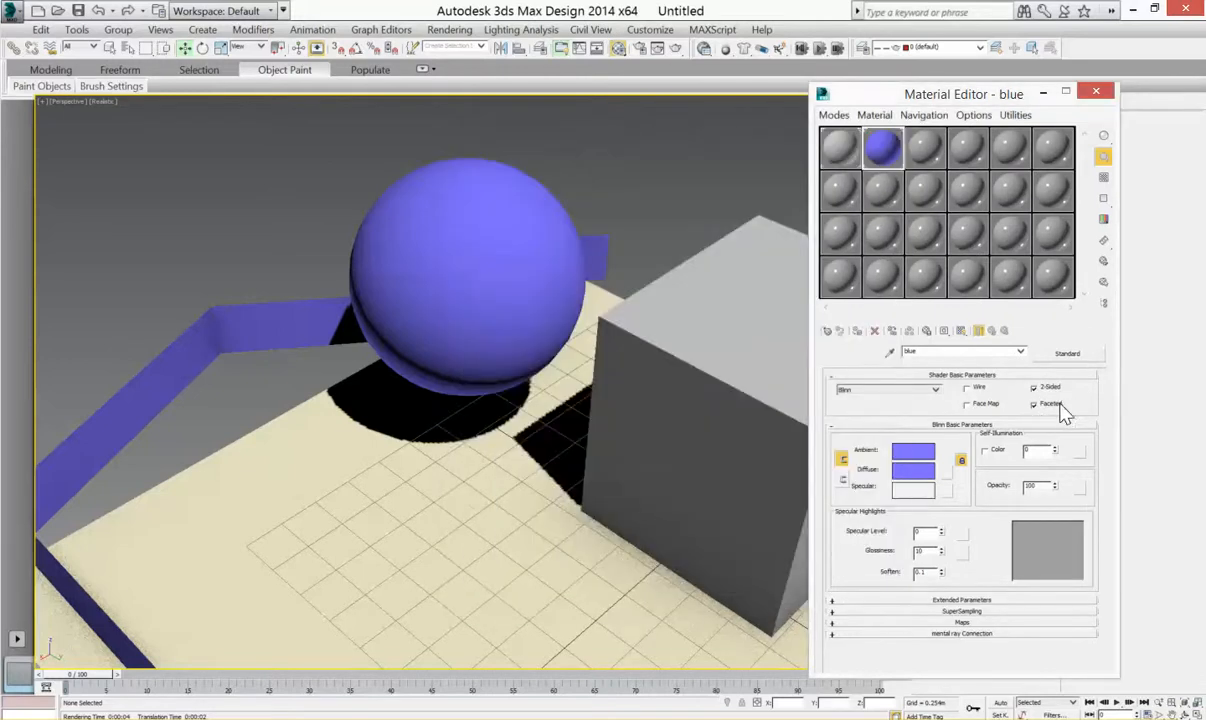
# Turn on Wire for the blue material and set its wire size to 4.0 in the extended parameters
pyautogui.click(979, 389)
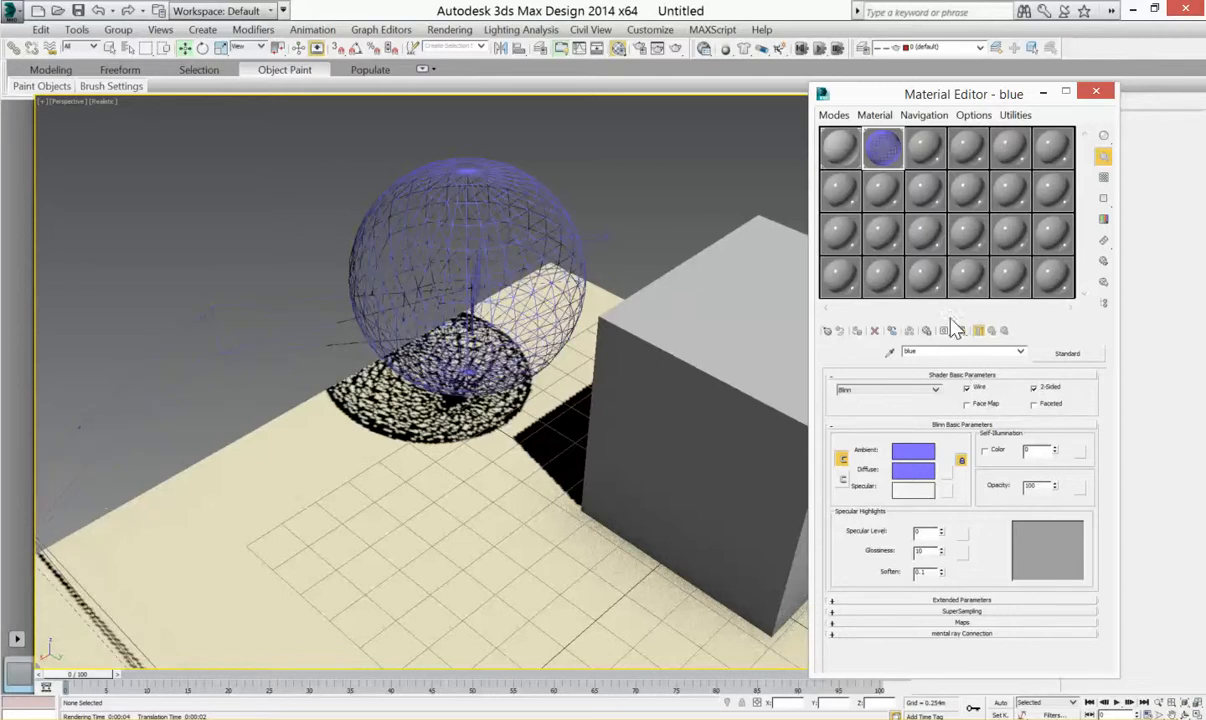
pyautogui.keyDown('alt'); pyautogui.moveTo(541, 250); pyautogui.dragTo(544, 221, button='middle'); pyautogui.keyUp('alt')
pyautogui.scroll(3, 546, 214)
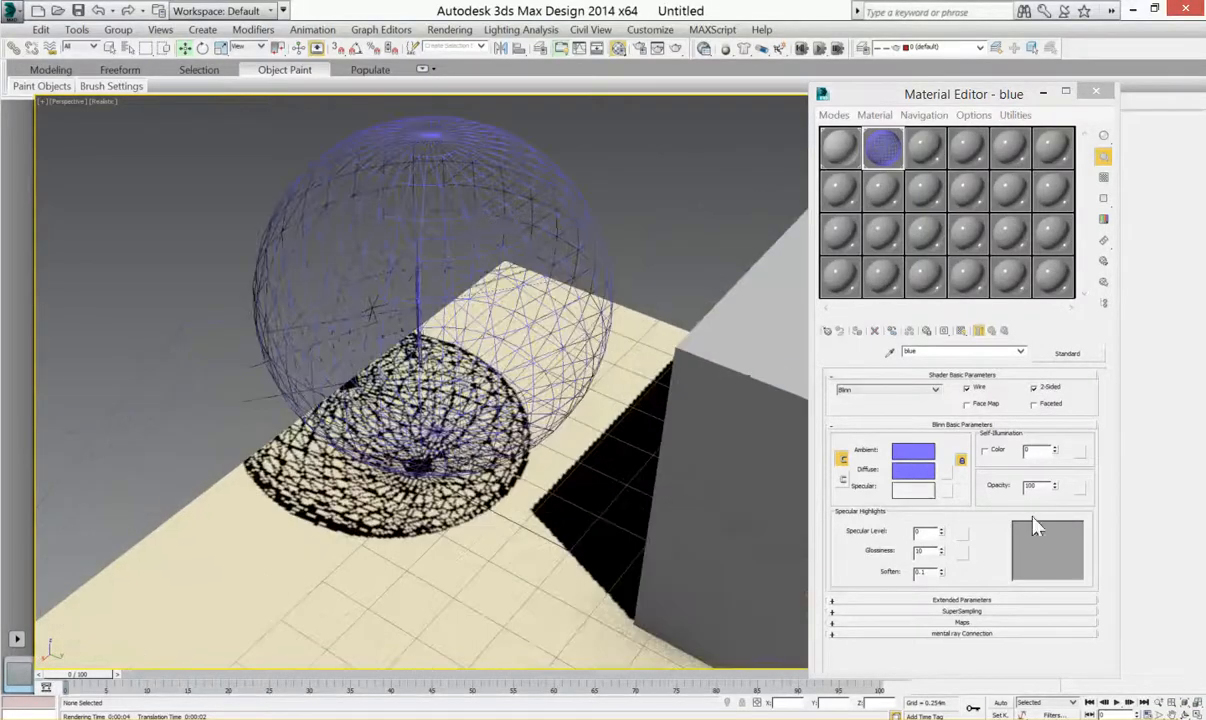
pyautogui.click(999, 603)
pyautogui.scroll(-3, 1015, 571)
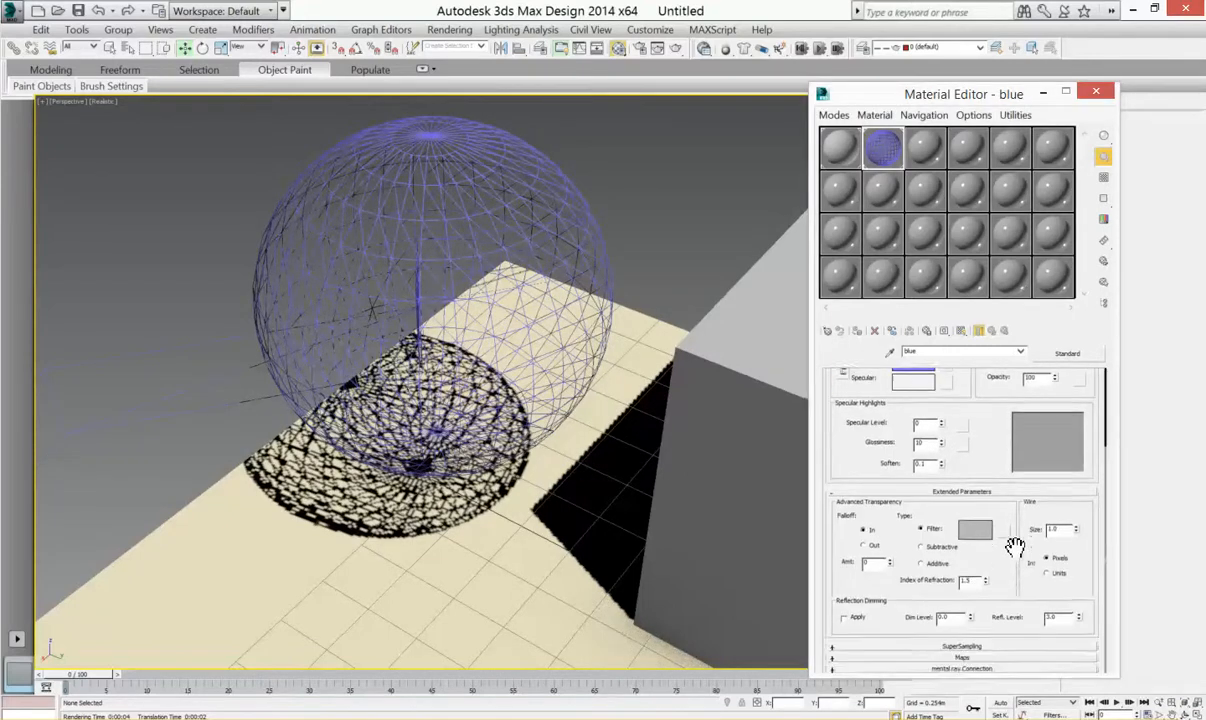
pyautogui.moveTo(1076, 529)
pyautogui.mouseDown()
pyautogui.moveTo(1075, 503)
pyautogui.moveTo(1081, 540)
pyautogui.mouseUp()
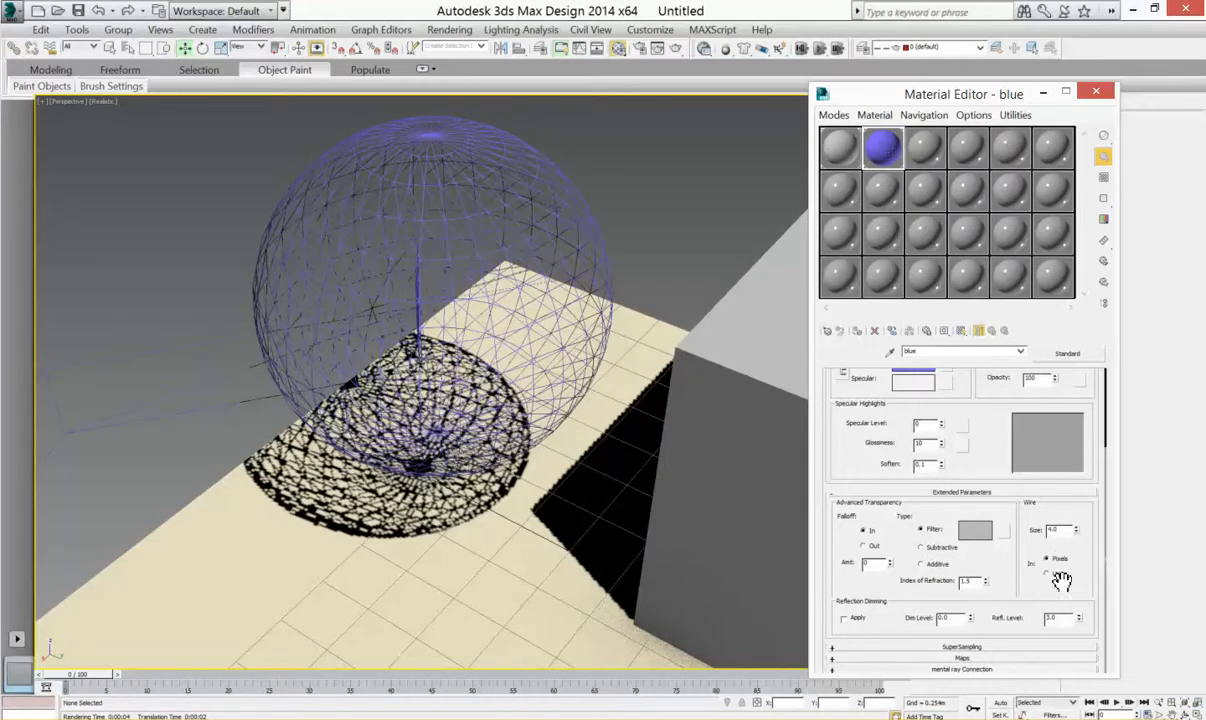
# Try measuring the blue material's wire size in units and switch it back to pixels
pyautogui.click(1057, 575)
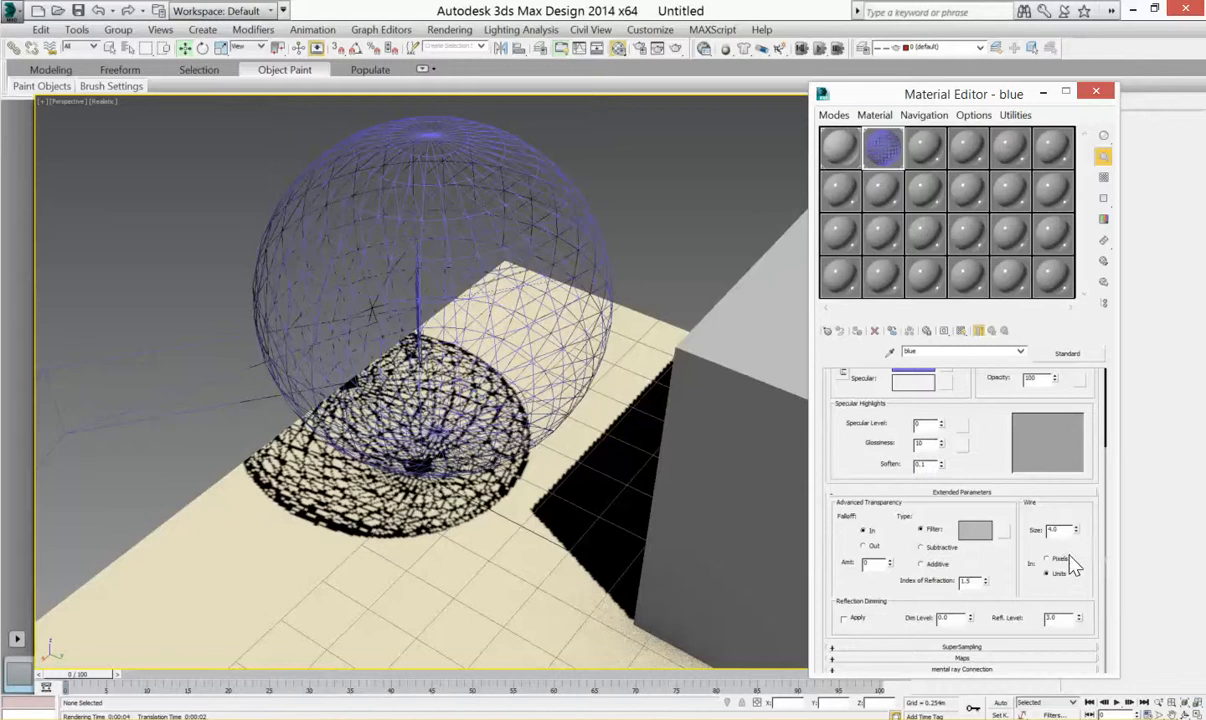
pyautogui.click(1059, 561)
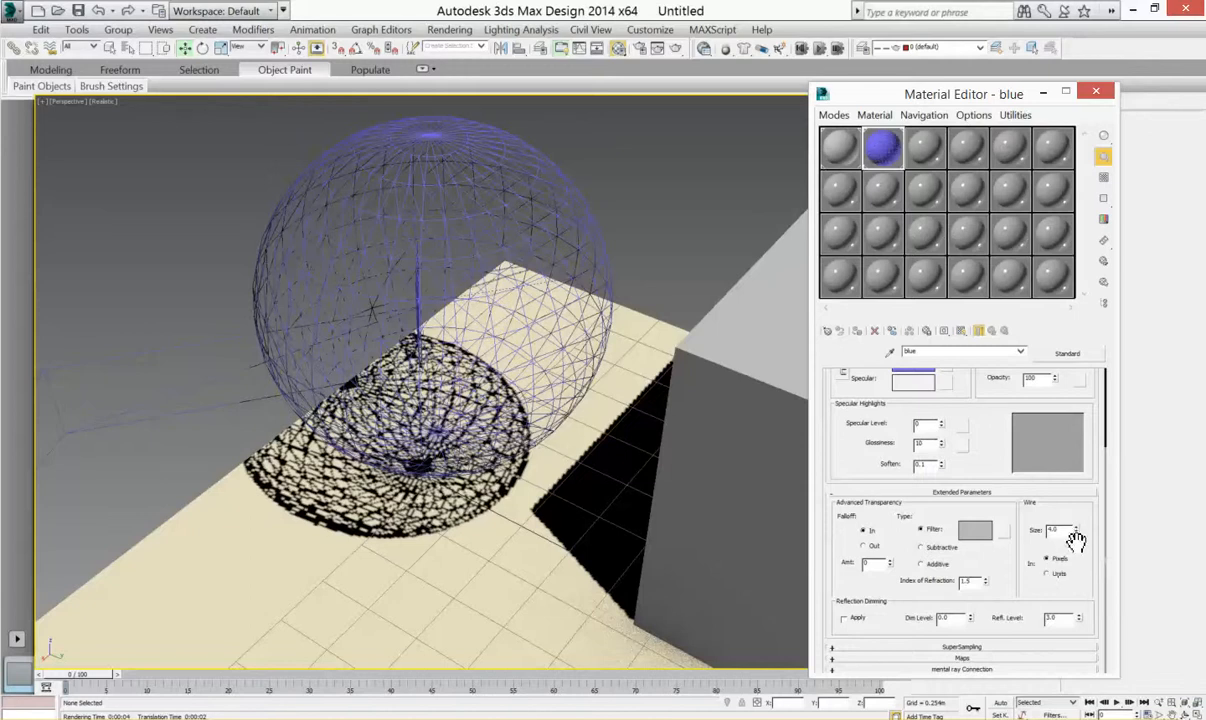
pyautogui.moveTo(412, 435); pyautogui.dragTo(413, 430, button='middle')
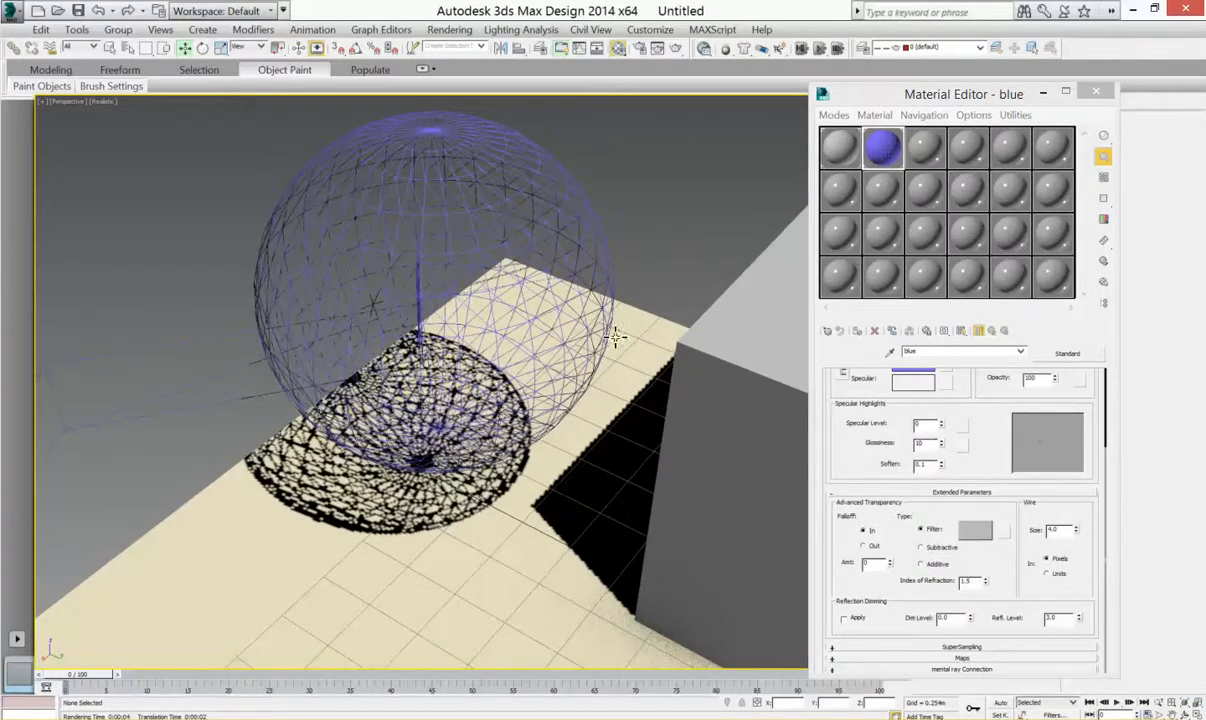
pyautogui.moveTo(1077, 531); pyautogui.dragTo(1076, 528)
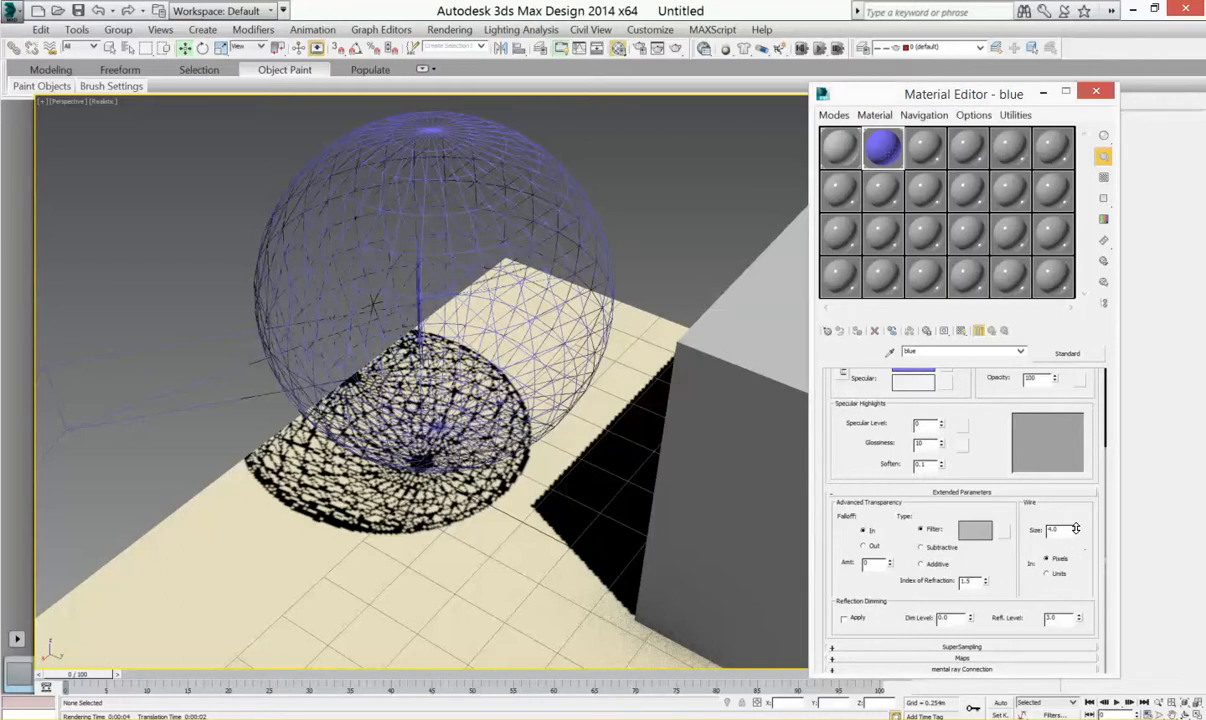
# Set the blue material's wire size to 14.0 with its enlarged sample open, and render the Perspective view
pyautogui.doubleClick(888, 155)
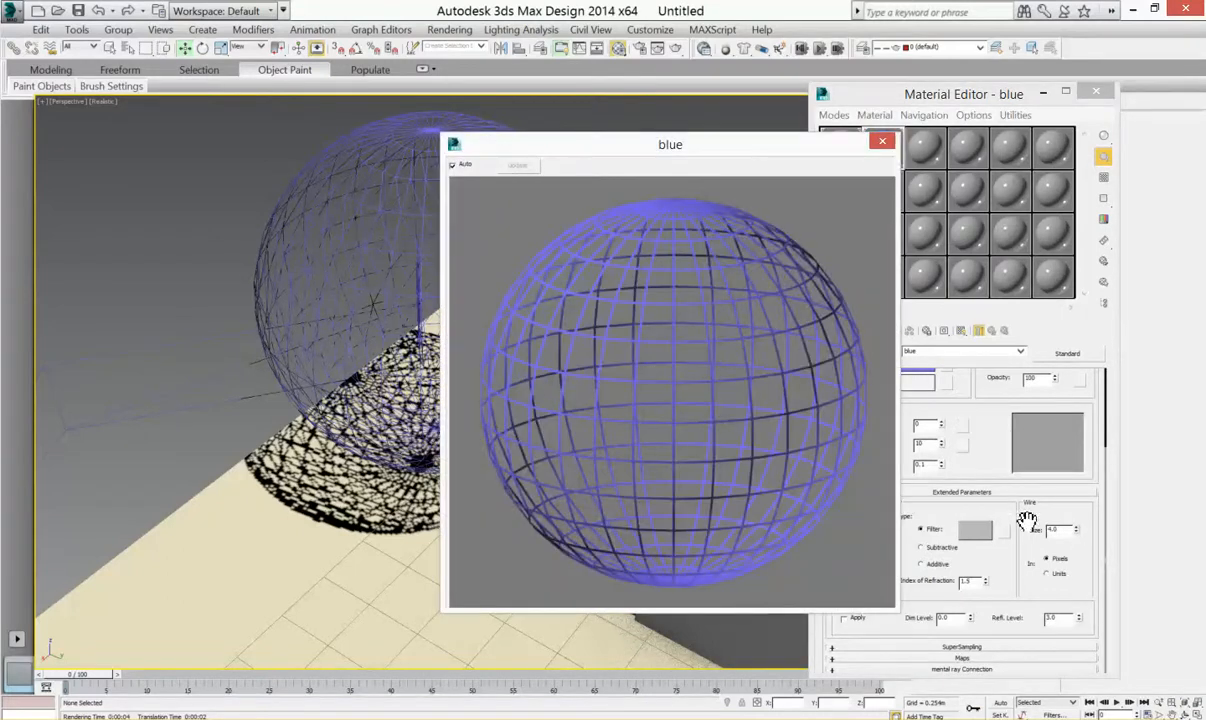
pyautogui.moveTo(1078, 531); pyautogui.dragTo(1074, 524)
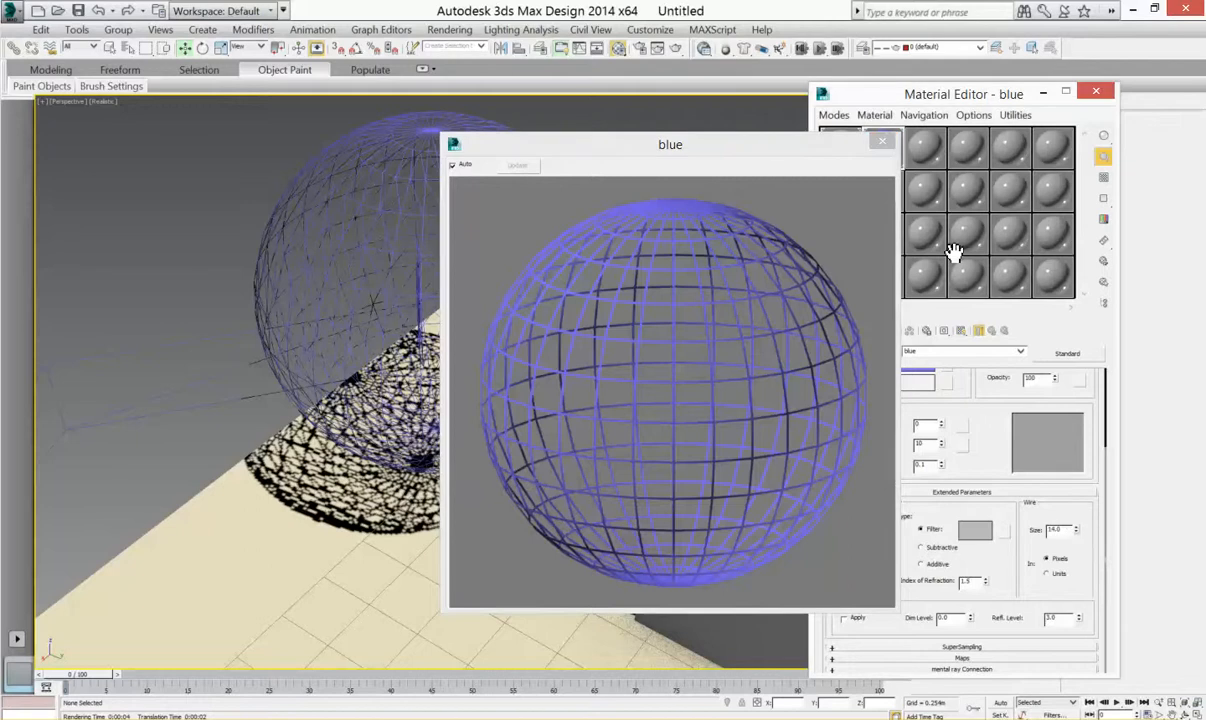
pyautogui.click(883, 146)
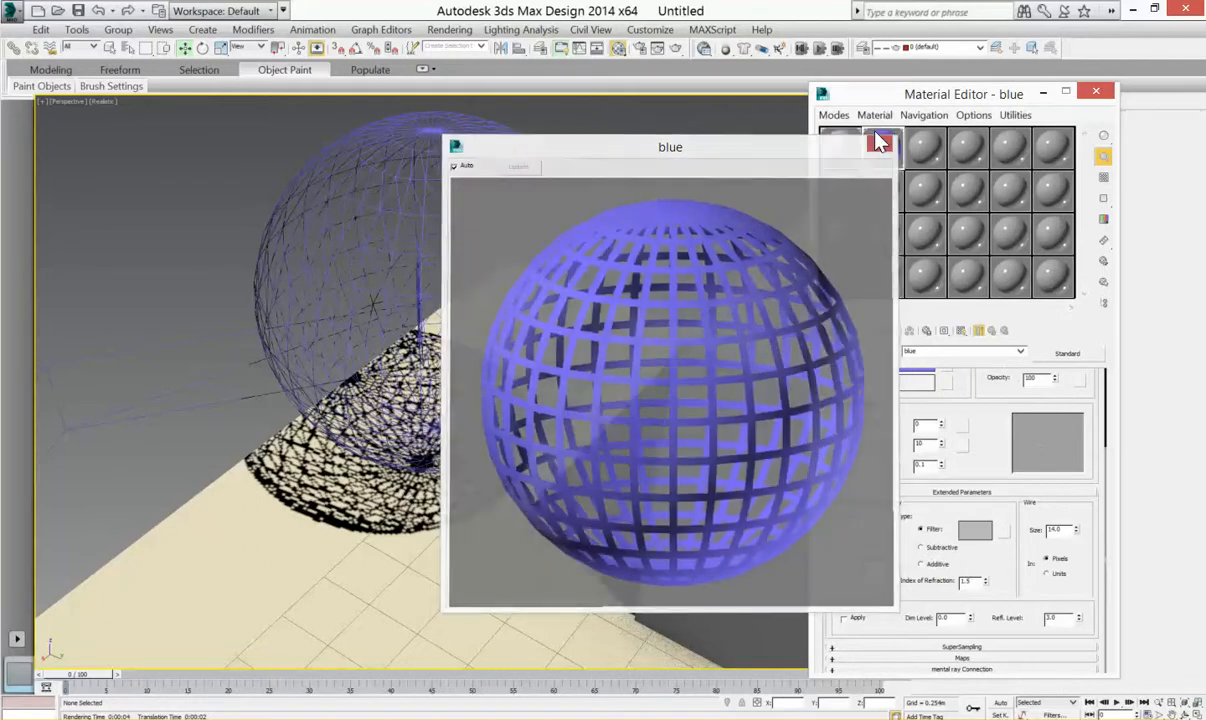
pyautogui.click(674, 49)
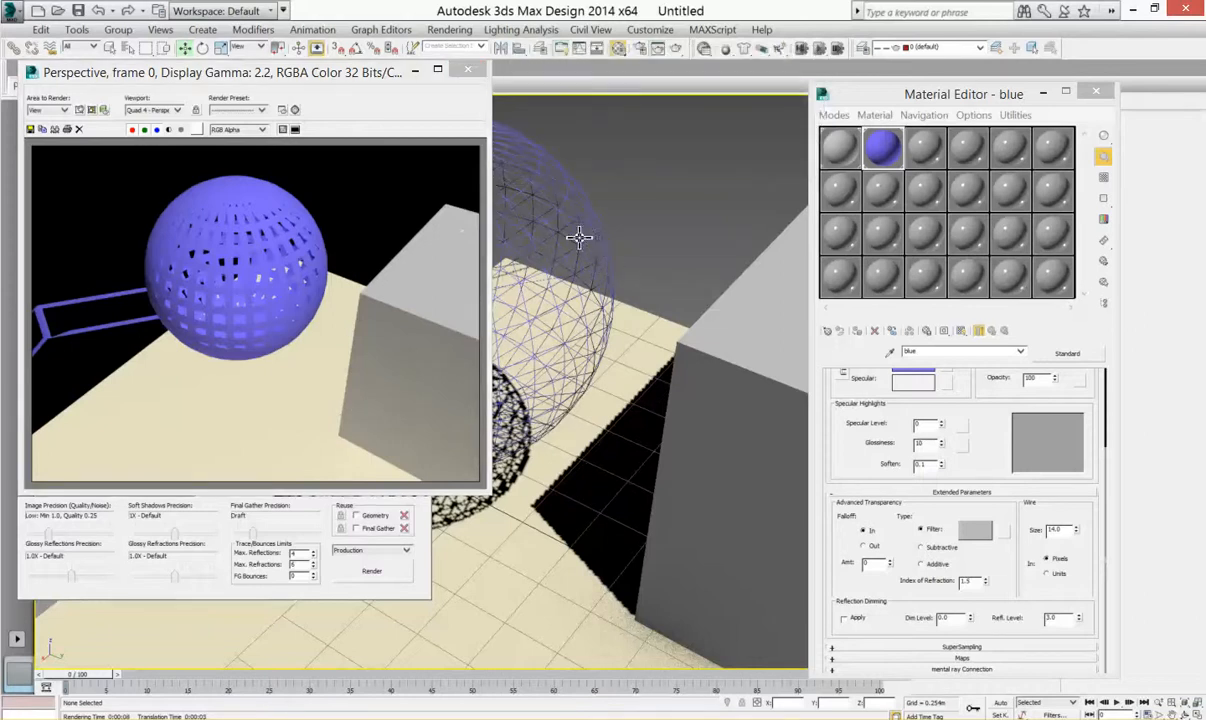
pyautogui.click(468, 71)
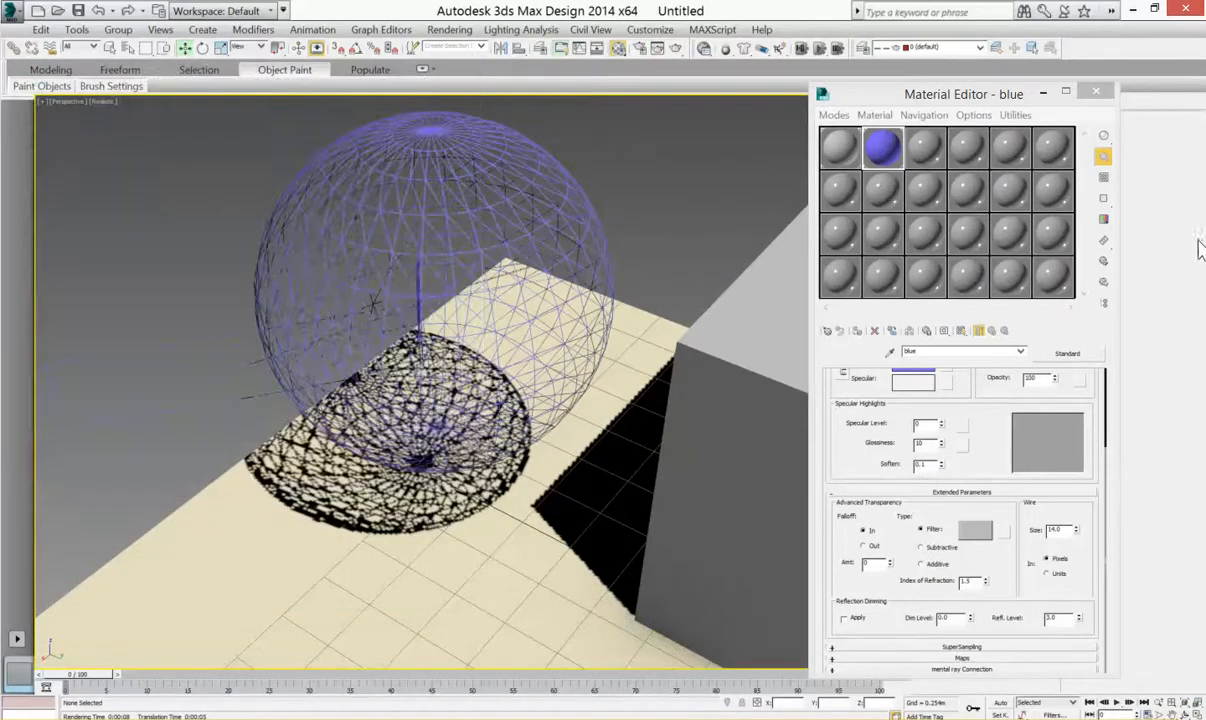
# Set the blue material's wire size to 2.0 and render the Perspective view to check the thinner wires
pyautogui.doubleClick(1068, 528)
pyautogui.write('2')
pyautogui.press('Return')
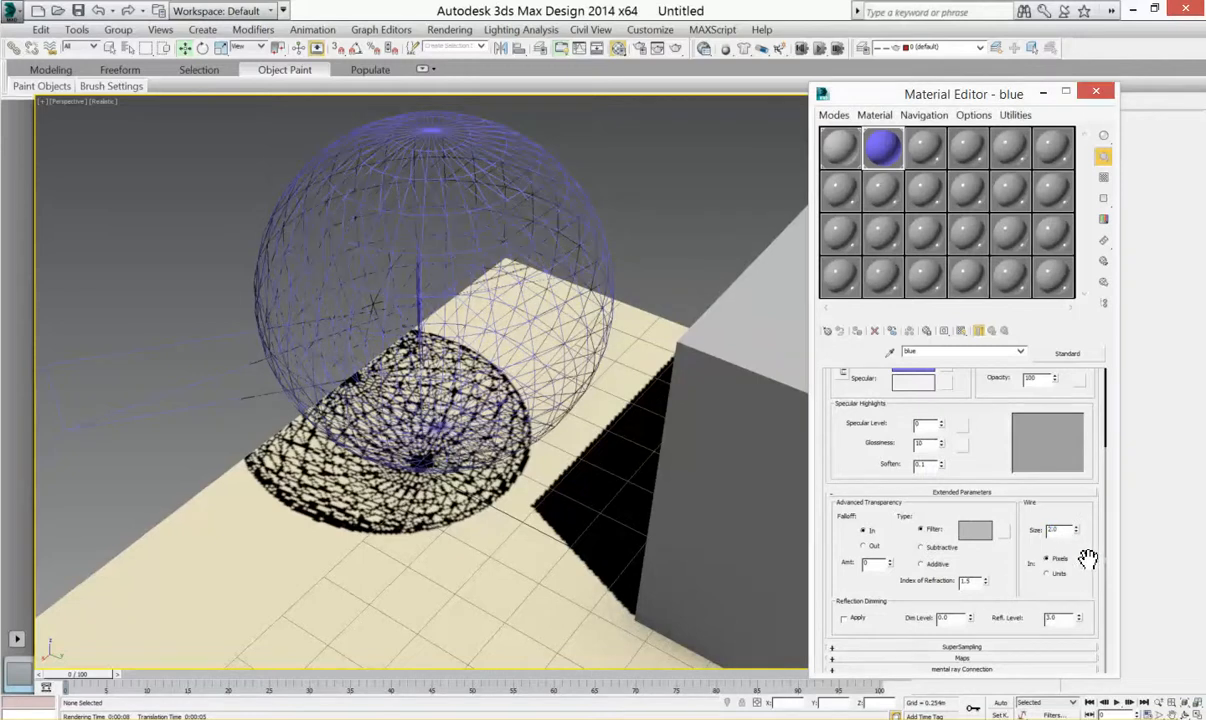
pyautogui.click(703, 49)
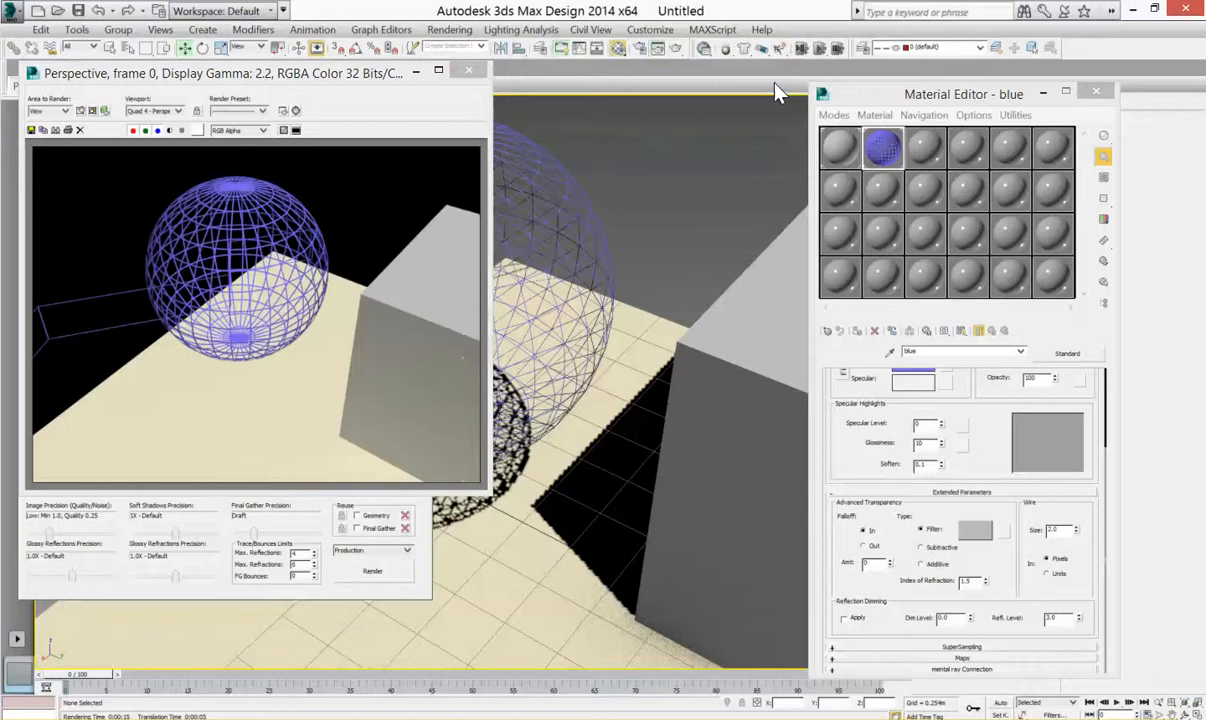
pyautogui.click(469, 70)
pyautogui.keyDown('alt'); pyautogui.moveTo(673, 439); pyautogui.dragTo(520, 425, button='middle'); pyautogui.keyUp('alt')
pyautogui.scroll(3, 1004, 410)
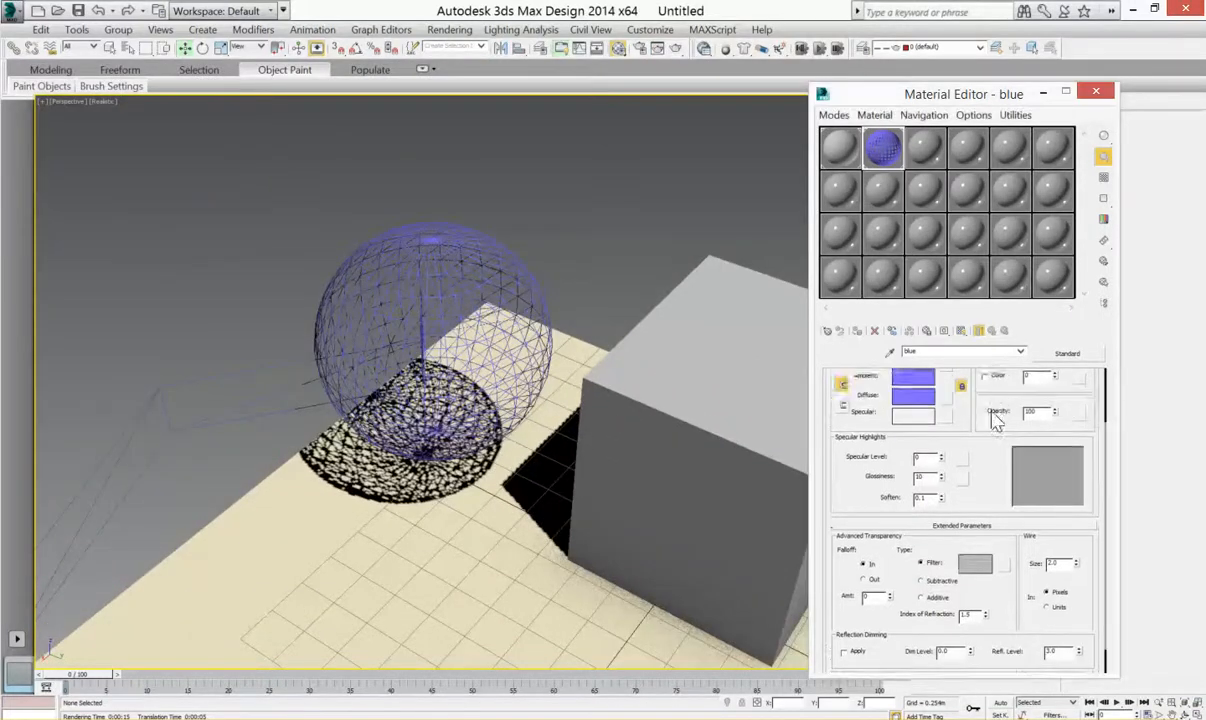
# Turn off Wire for the blue material and raise its specular level to 98
pyautogui.click(964, 387)
pyautogui.moveTo(476, 396); pyautogui.dragTo(479, 309, button='middle')
pyautogui.scroll(-3, 466, 390)
pyautogui.moveTo(942, 531); pyautogui.dragTo(942, 505)
pyautogui.scroll(3, 436, 356)
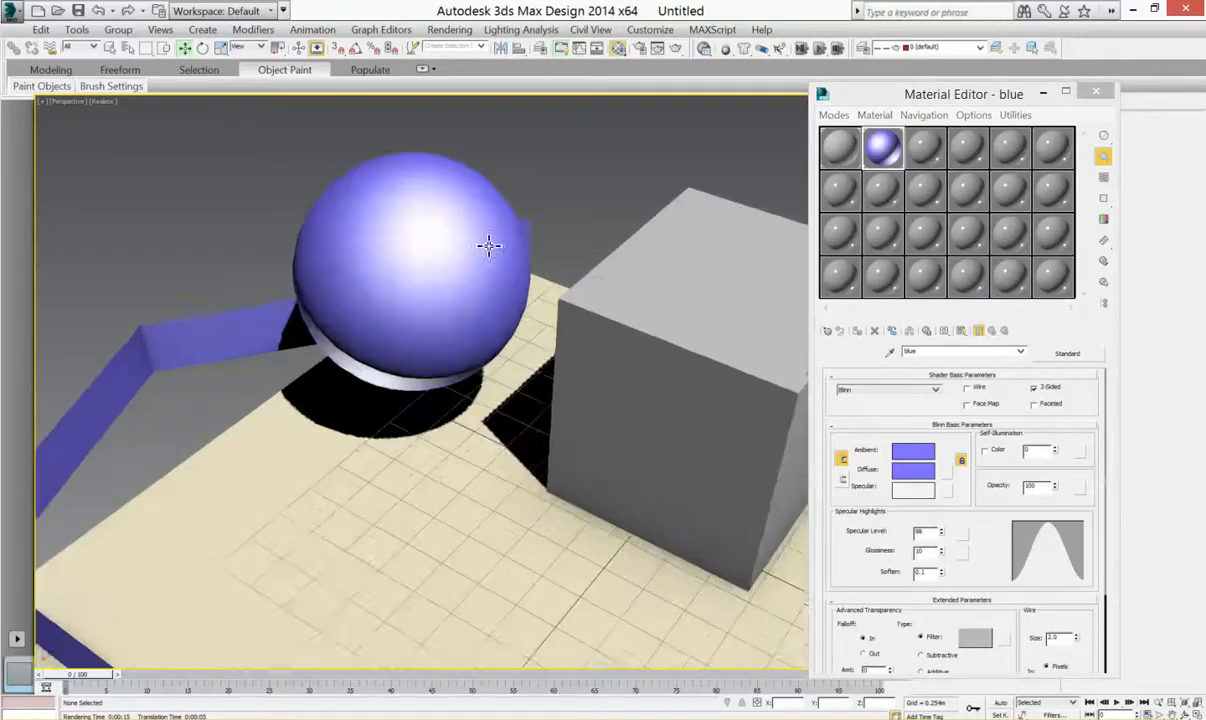
# Set the blue material's glossiness to 32 and render the Perspective view to check the highlight, closing the render when done
pyautogui.moveTo(450, 334); pyautogui.dragTo(436, 346, button='middle')
pyautogui.moveTo(941, 552)
pyautogui.mouseDown()
pyautogui.moveTo(948, 530)
pyautogui.moveTo(945, 574)
pyautogui.mouseUp()
pyautogui.moveTo(409, 280); pyautogui.dragTo(390, 279, button='middle')
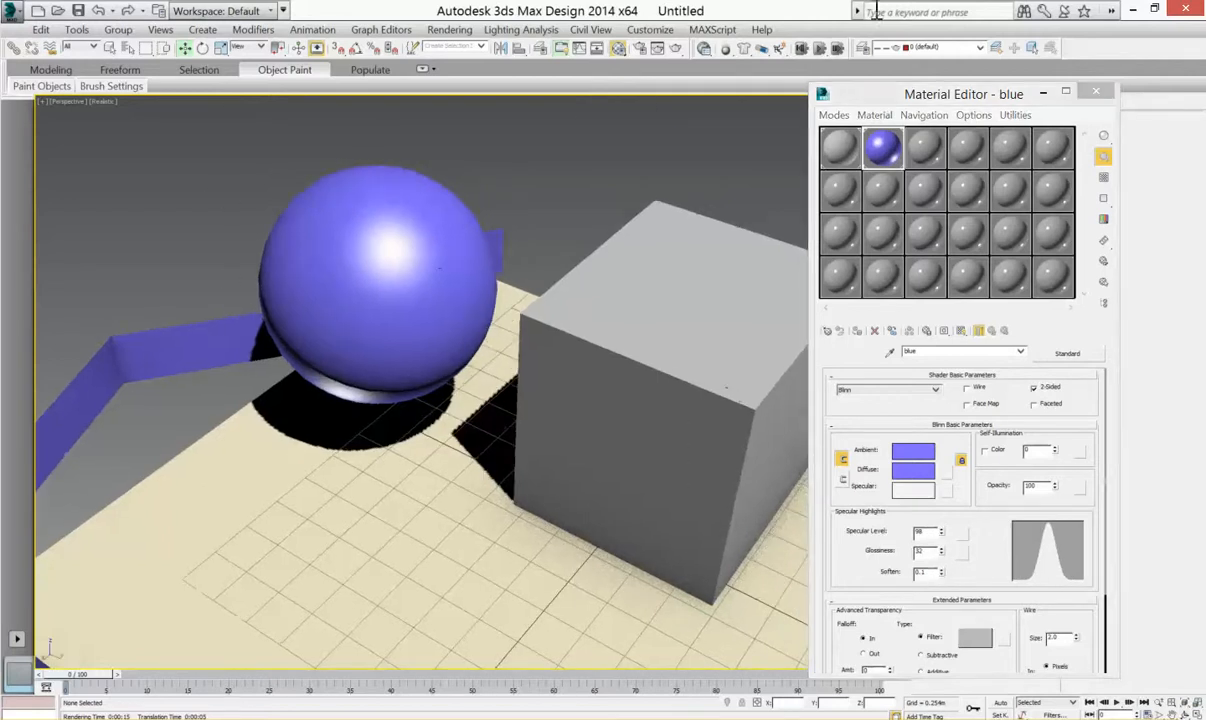
pyautogui.click(675, 49)
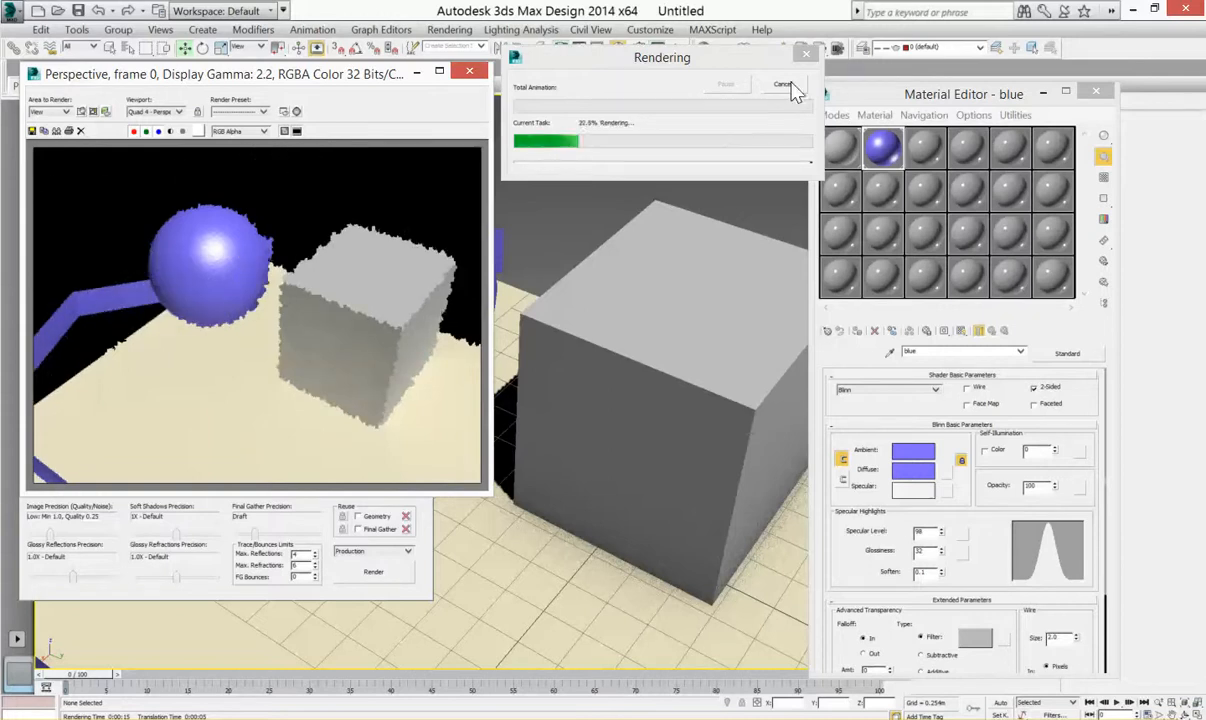
pyautogui.click(470, 72)
pyautogui.scroll(-3, 541, 433)
pyautogui.moveTo(595, 441); pyautogui.dragTo(528, 405, button='middle')
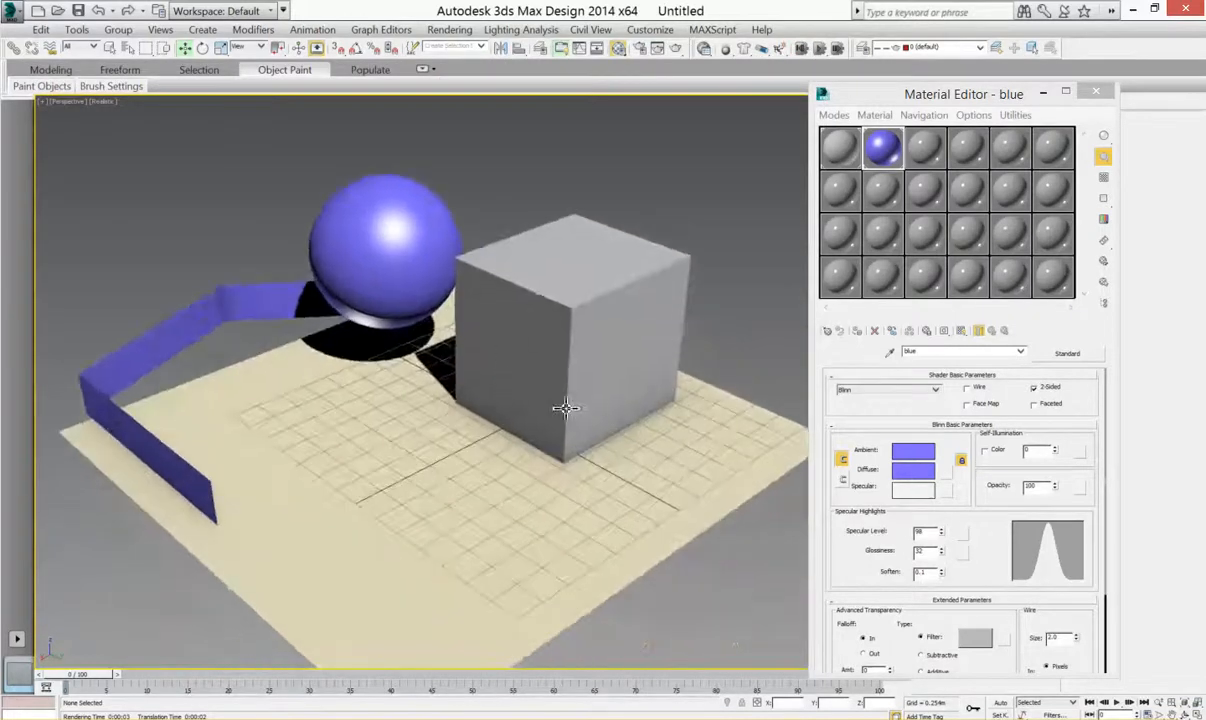
pyautogui.click(841, 152)
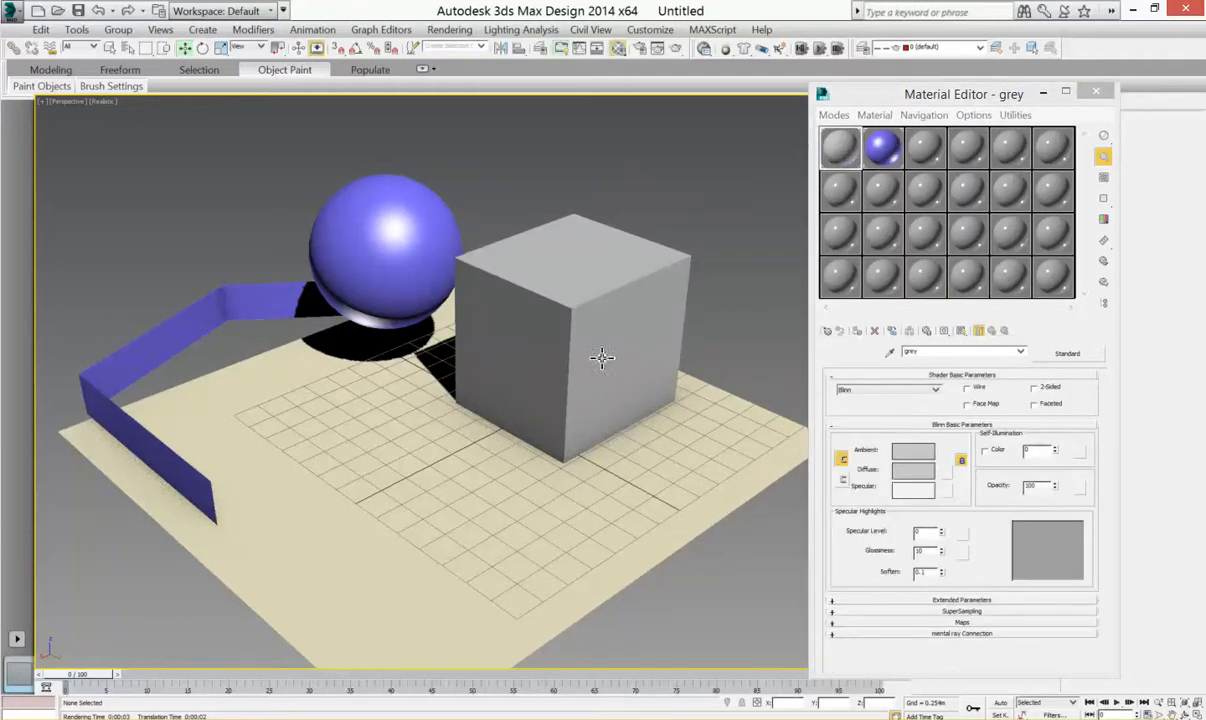
pyautogui.moveTo(552, 353); pyautogui.dragTo(525, 339, button='middle')
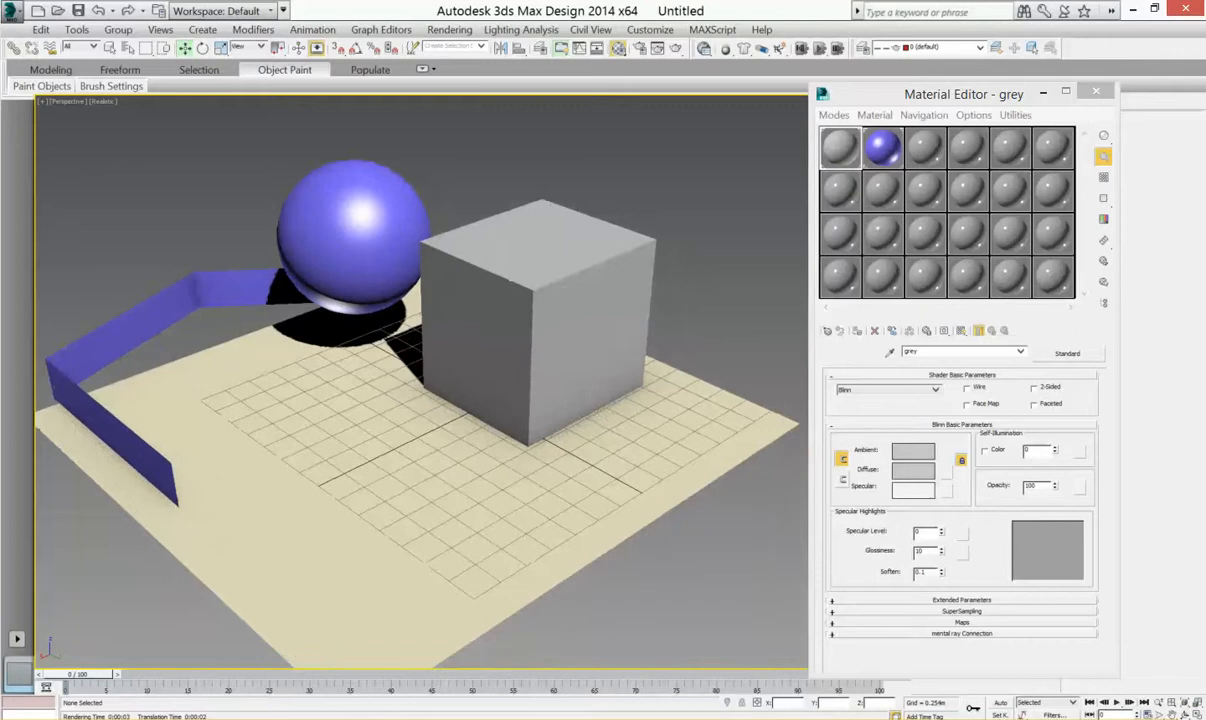
# Switch to the Chrome browser and search Google for "wood planks"
pyautogui.click(200, 718)
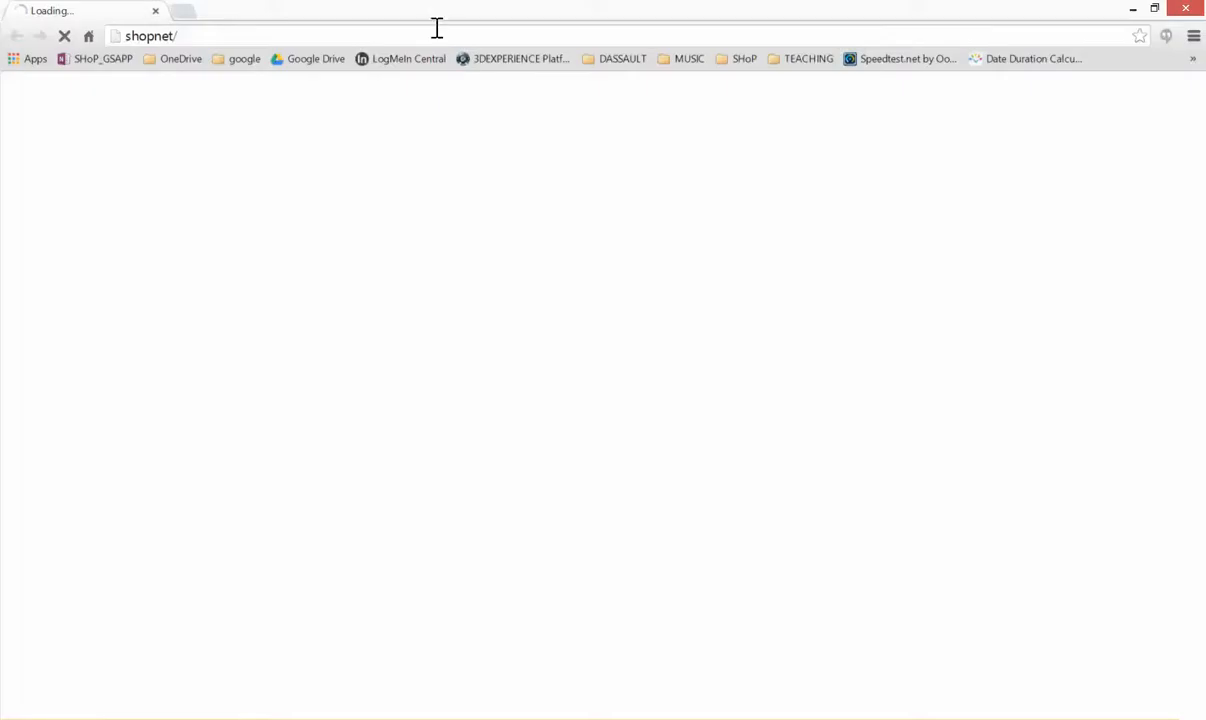
pyautogui.click(441, 36)
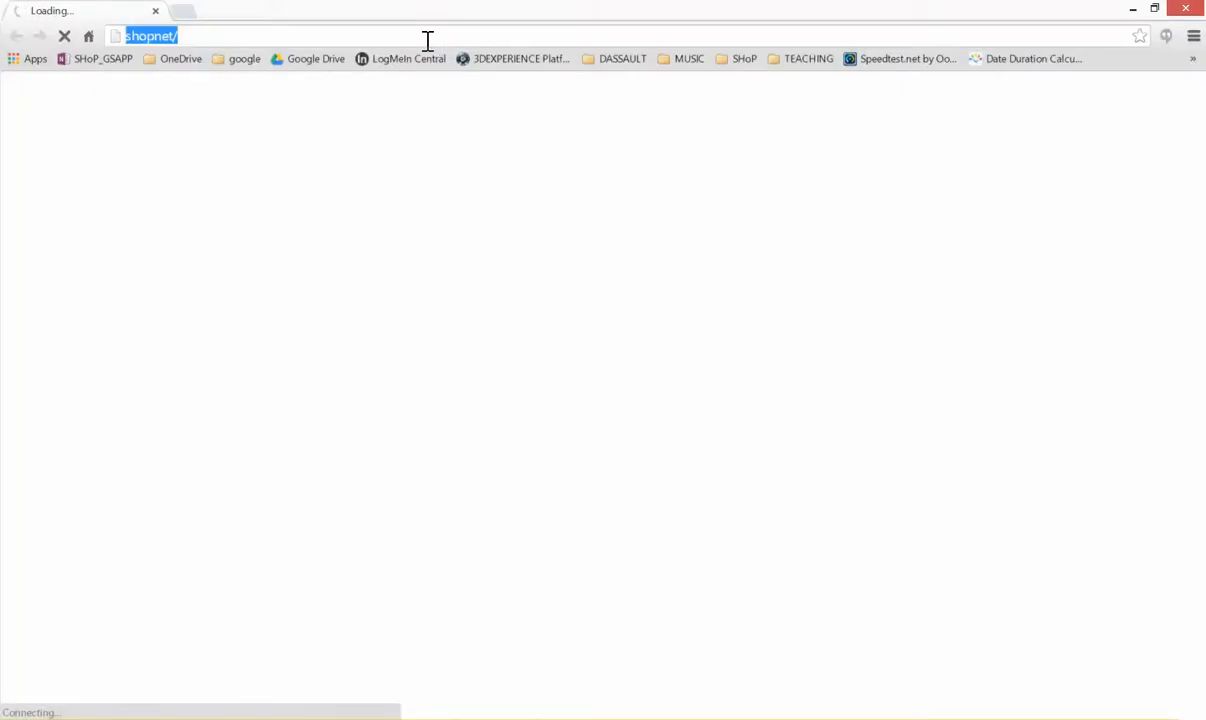
pyautogui.write('wood pla')
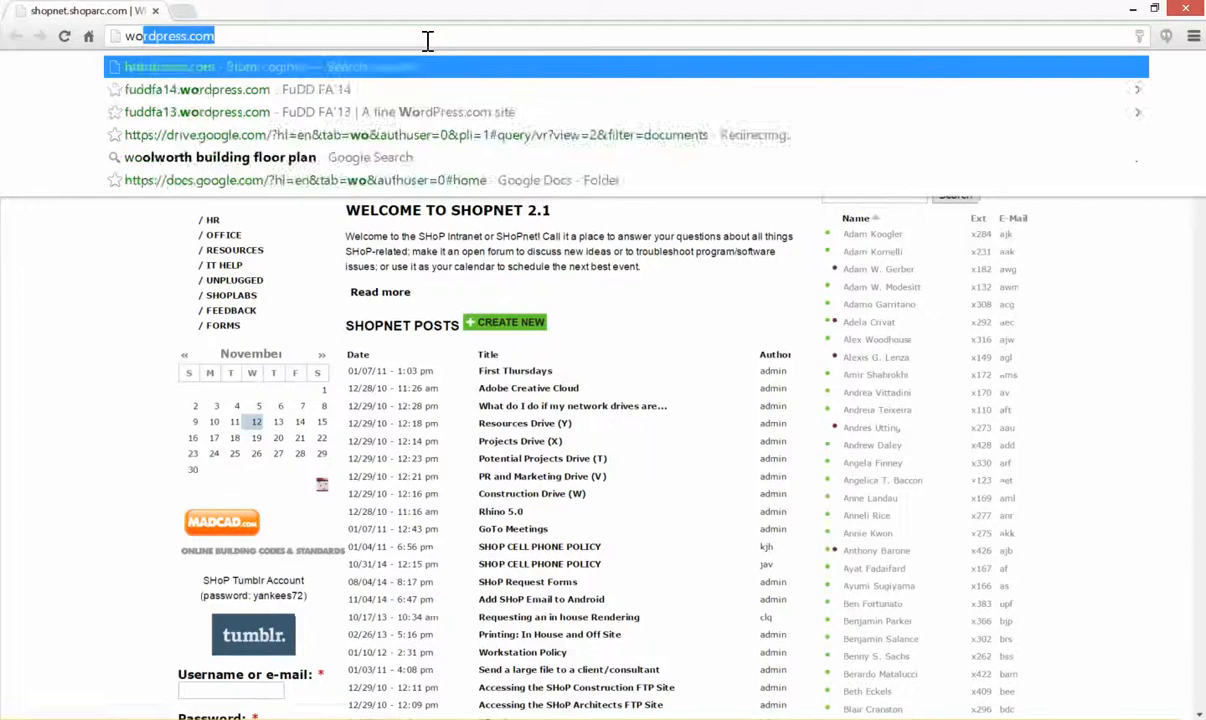
pyautogui.write('n')
pyautogui.press('Return')
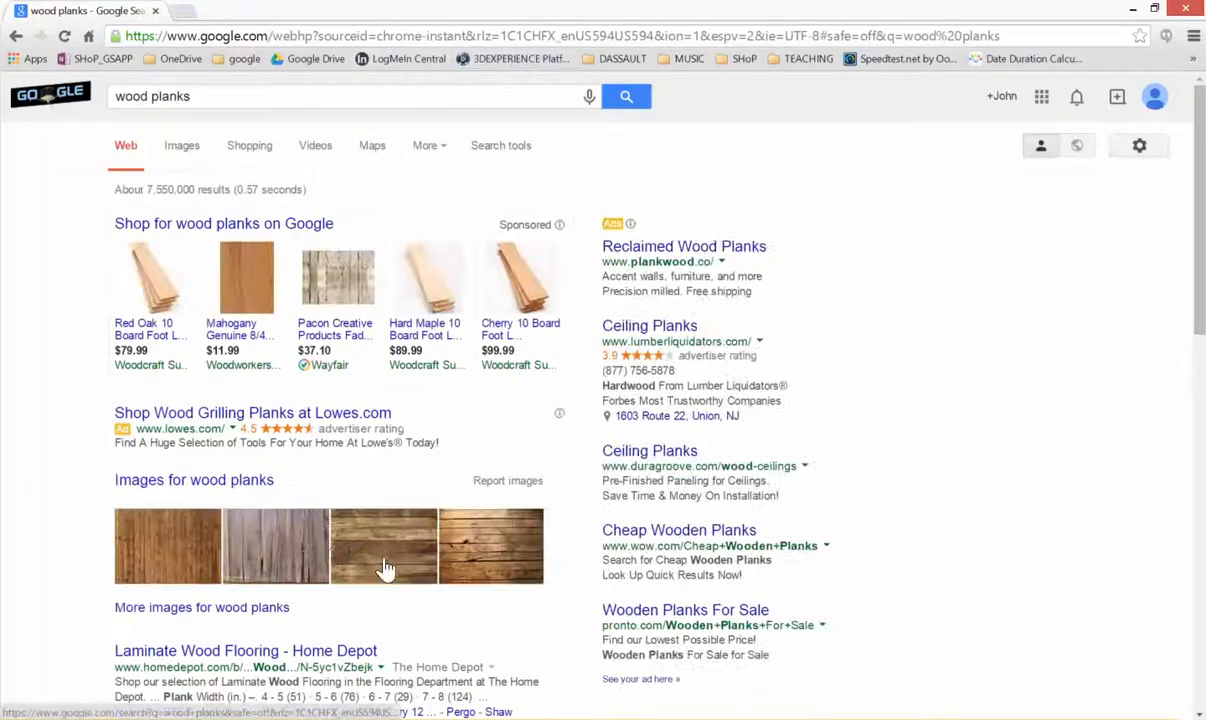
# Save the 800 × 428 wood planks image from the image results as a JPEG in the FUDD folder and minimize the browser
pyautogui.click(476, 567)
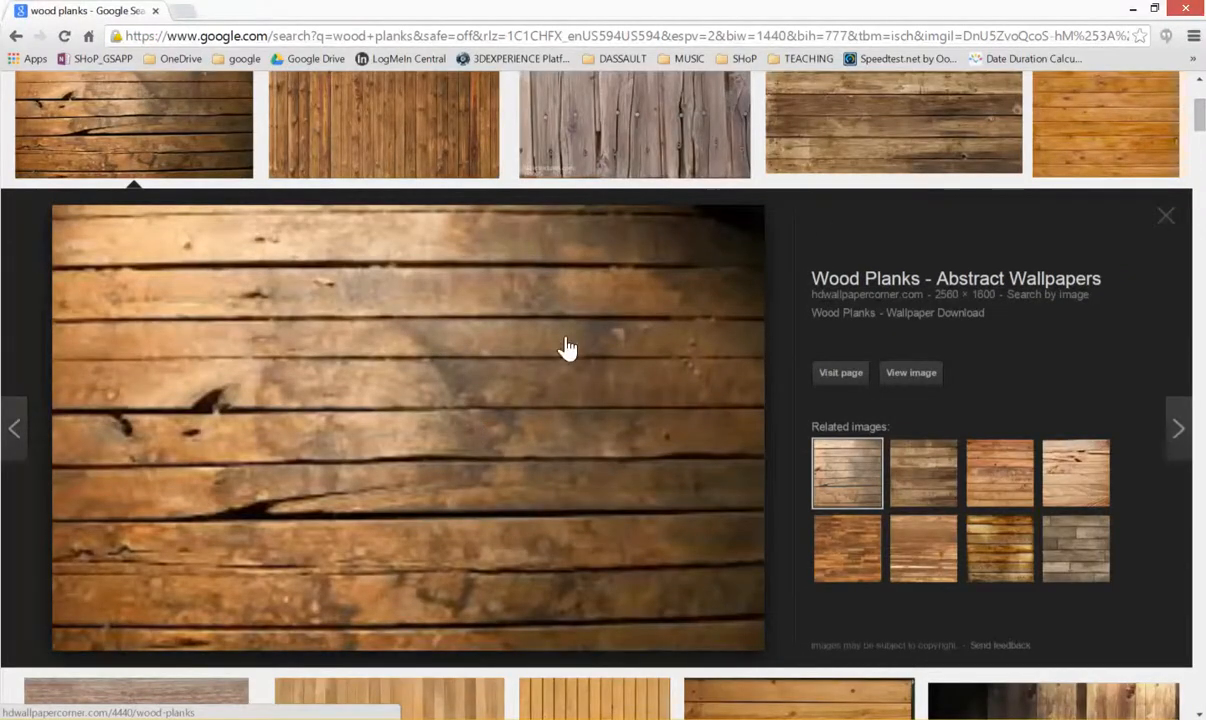
pyautogui.scroll(1, 565, 350)
pyautogui.click(916, 194)
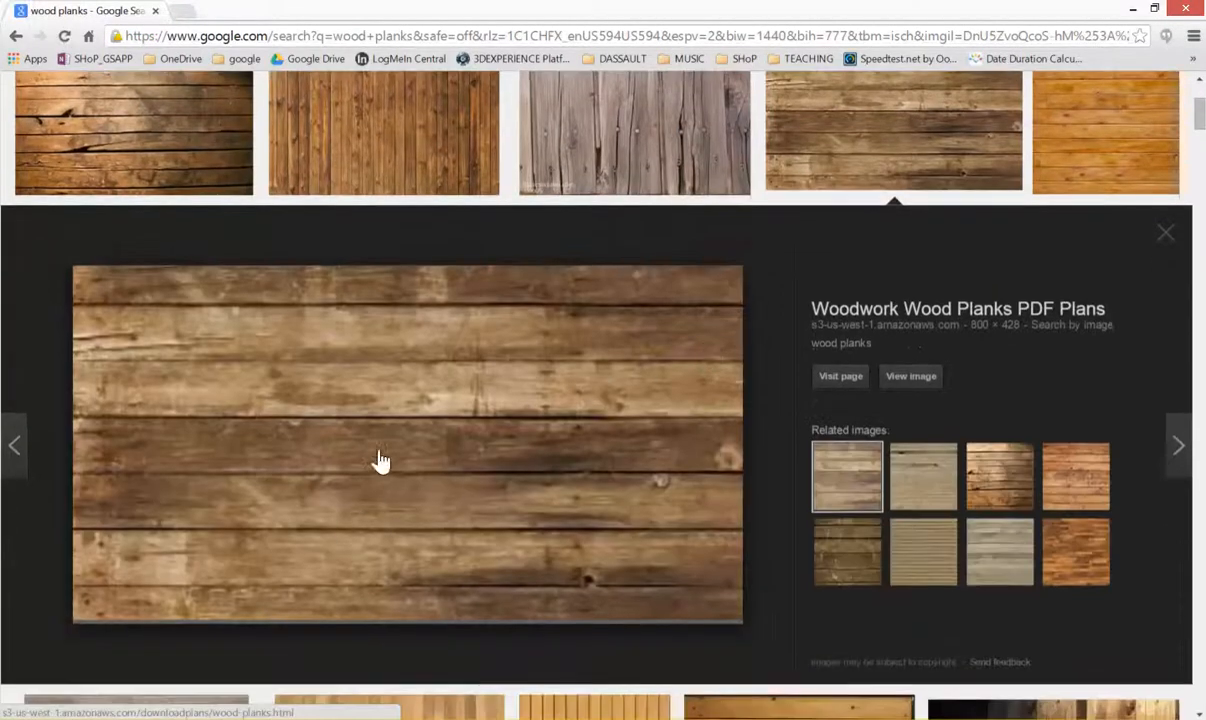
pyautogui.rightClick(433, 416)
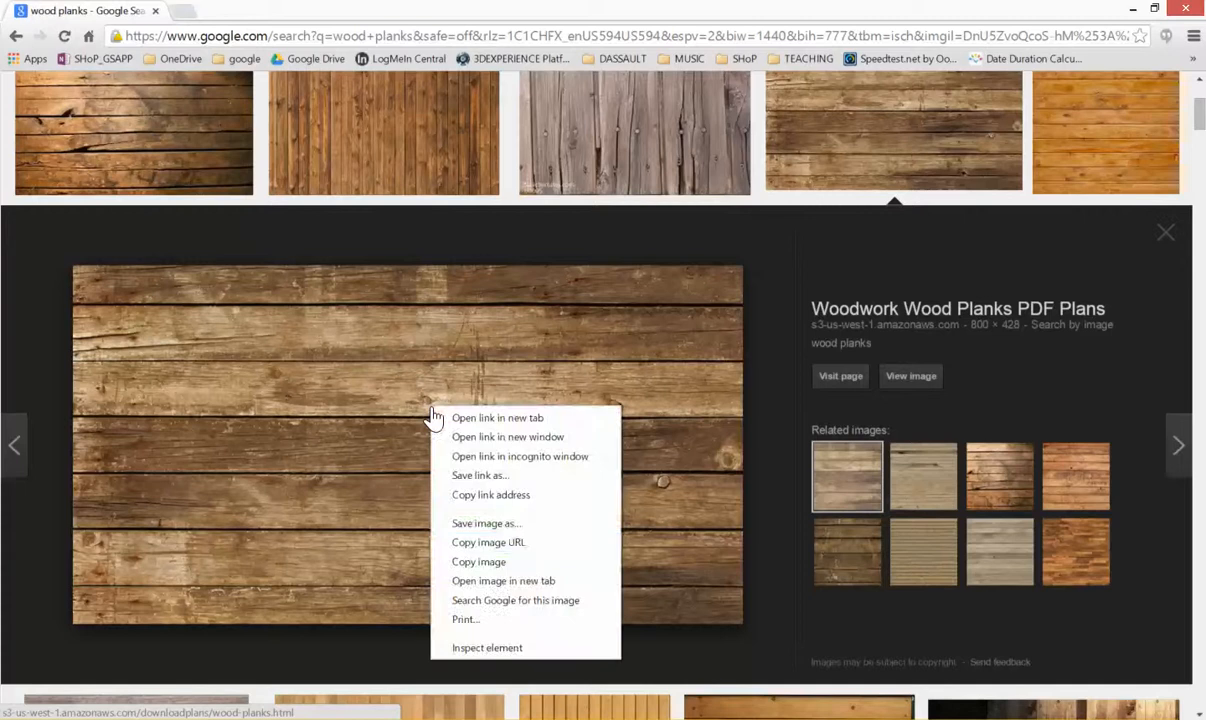
pyautogui.click(517, 530)
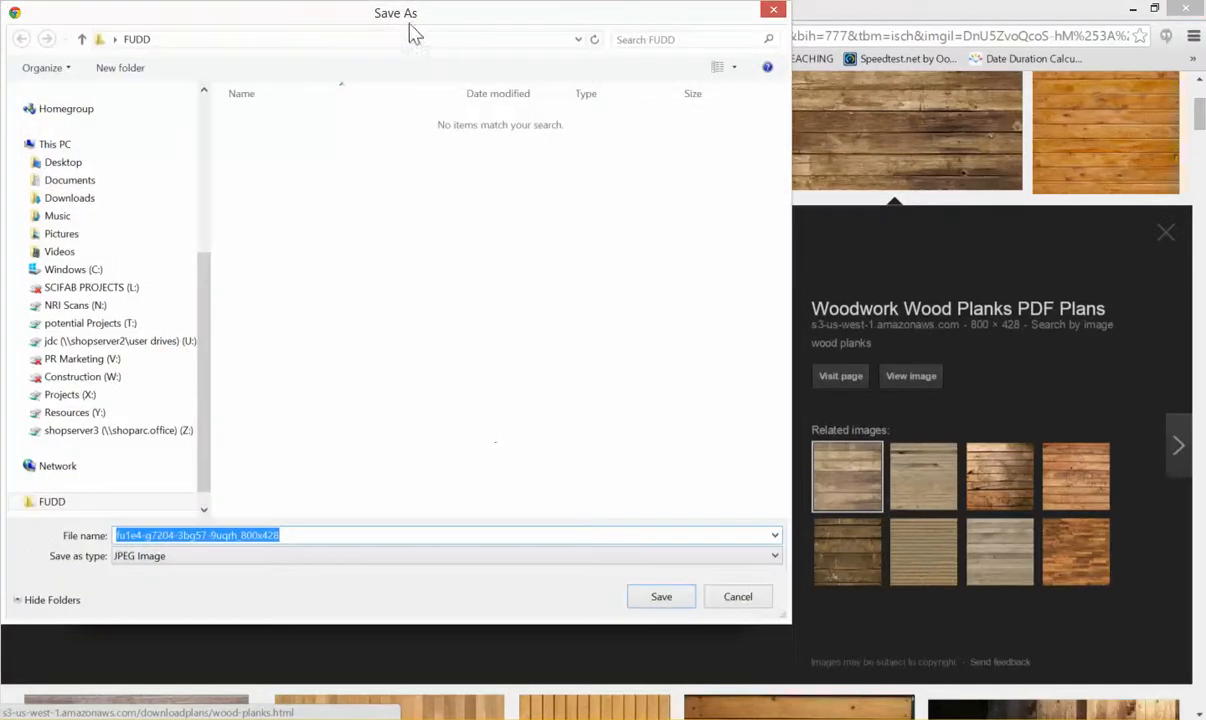
pyautogui.click(668, 603)
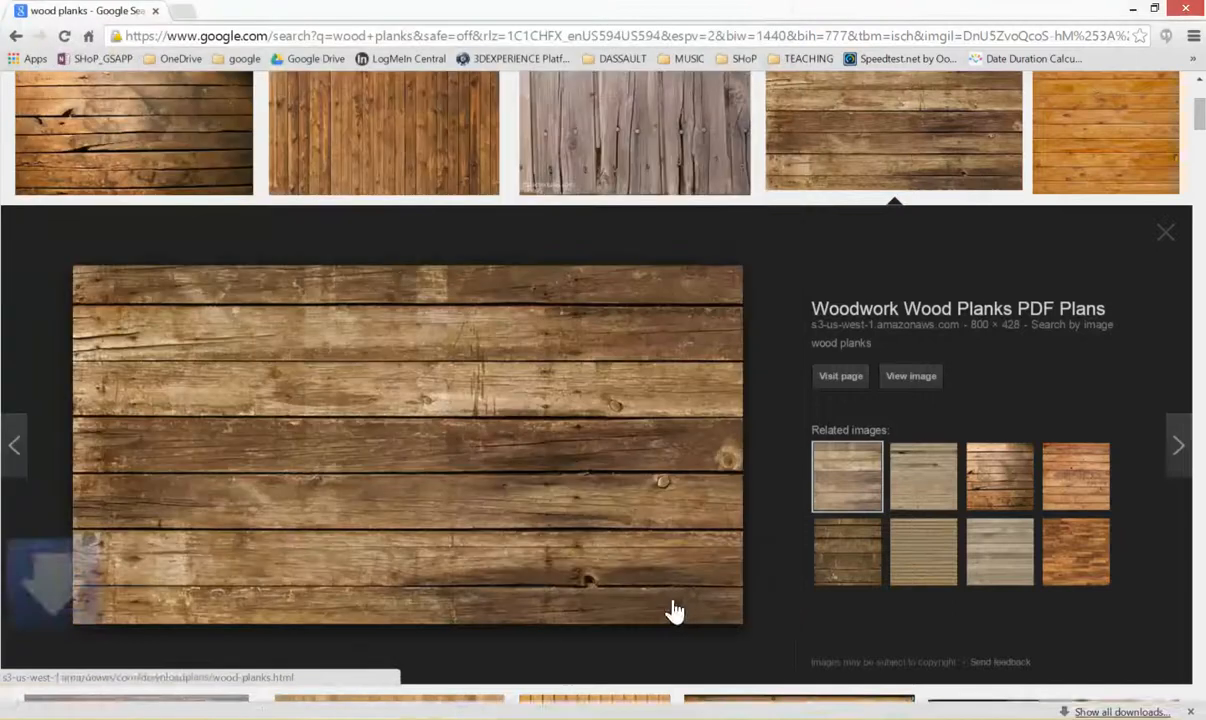
pyautogui.click(1133, 9)
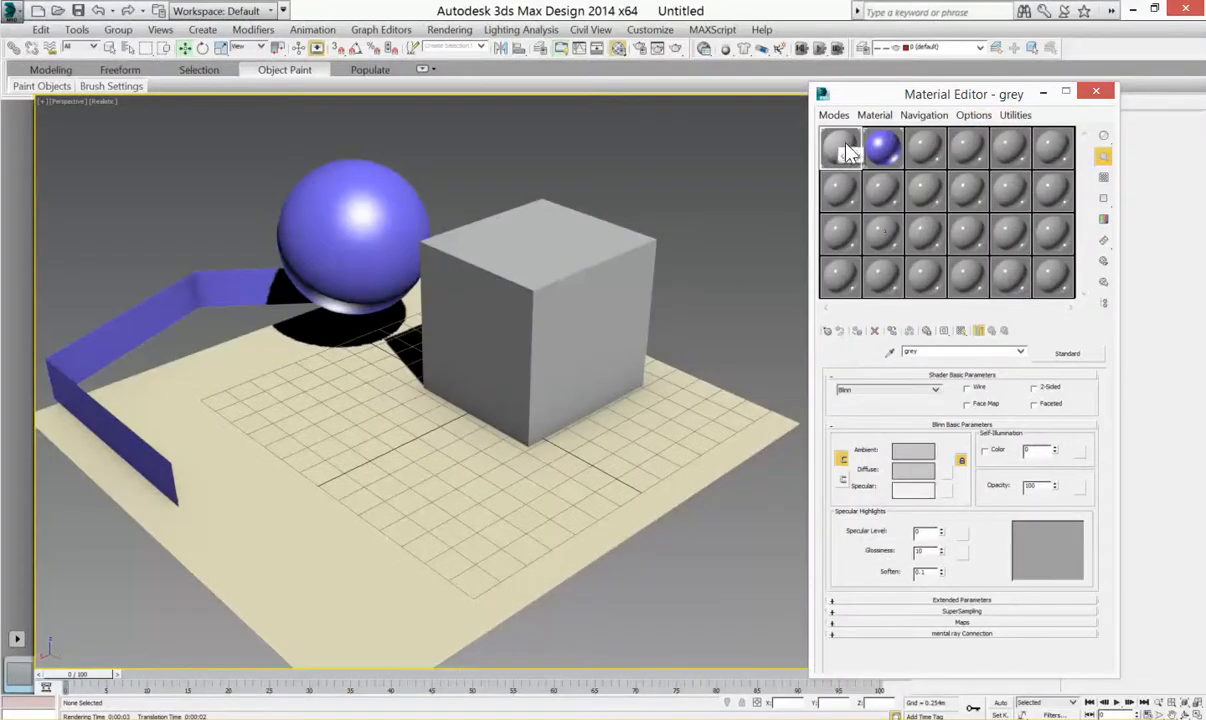
# Change the unused sample below the grey one to a Standard material and name it wood
pyautogui.click(845, 193)
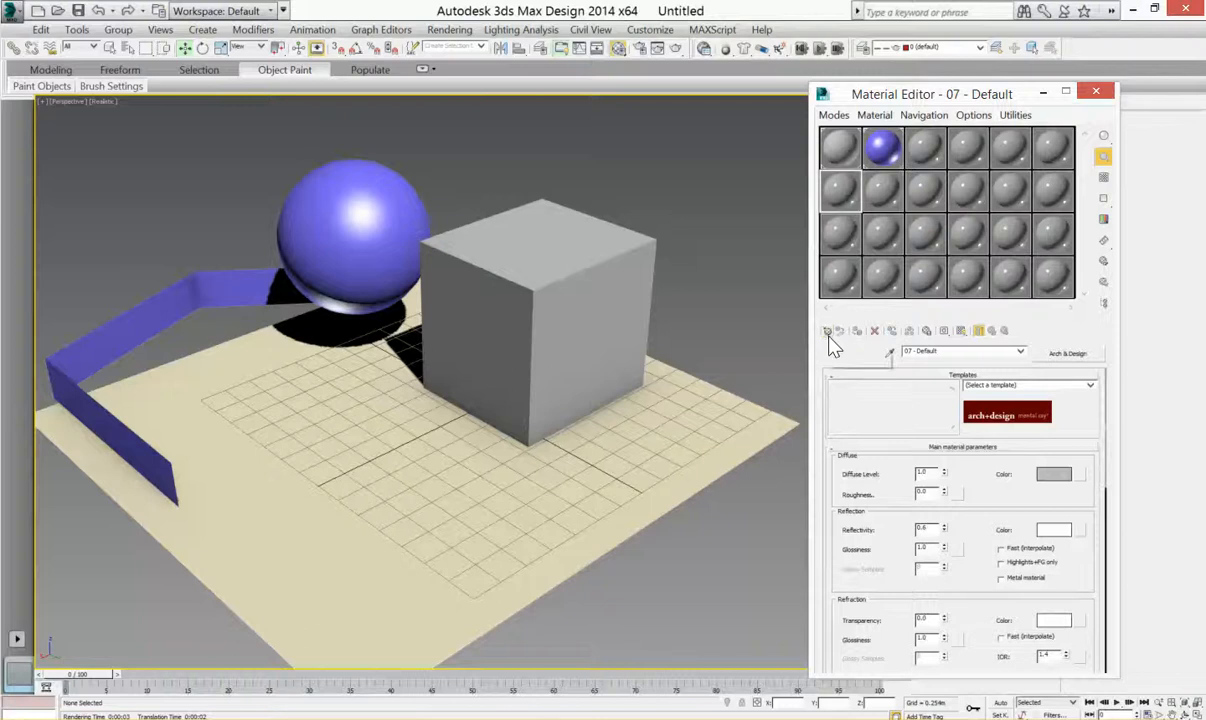
pyautogui.click(828, 332)
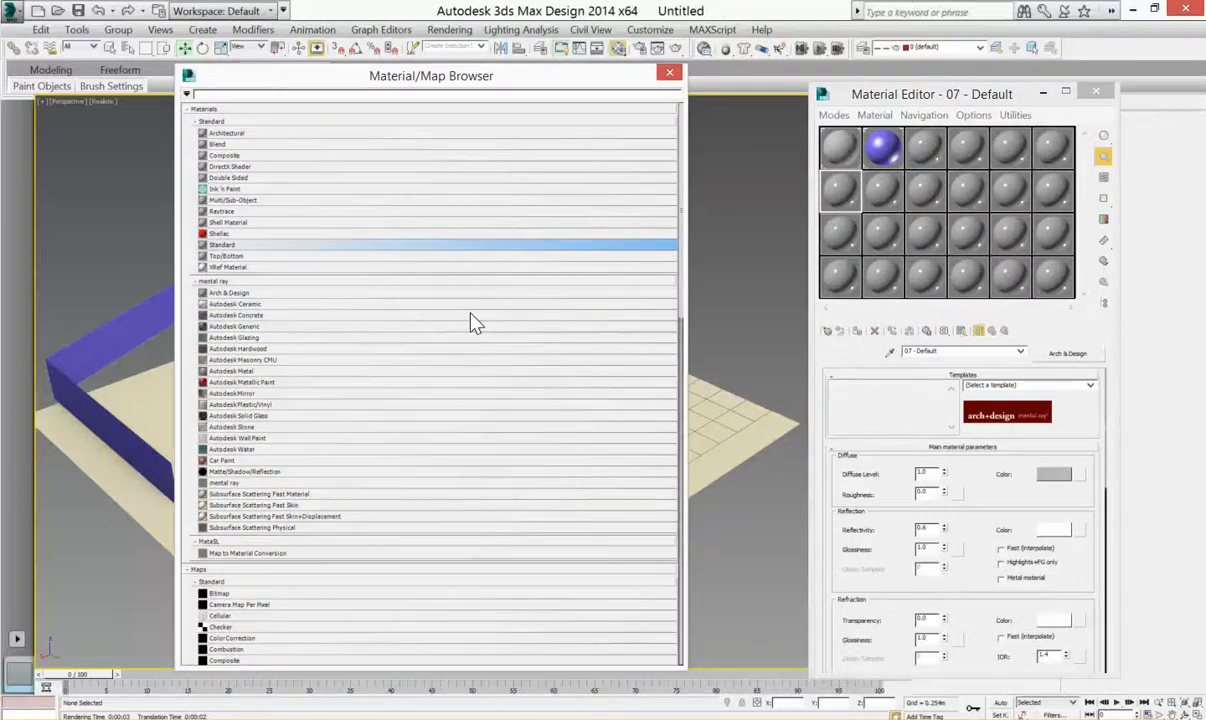
pyautogui.doubleClick(224, 245)
pyautogui.click(930, 351)
pyautogui.write('wood')
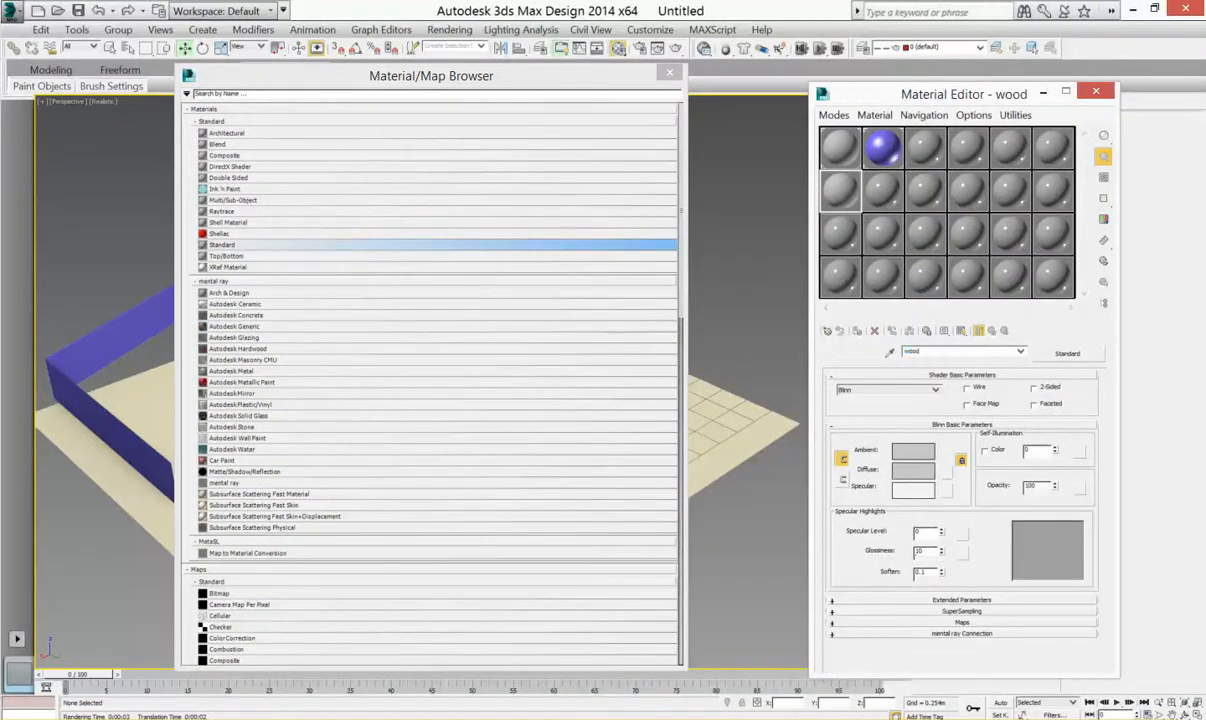
pyautogui.click(668, 74)
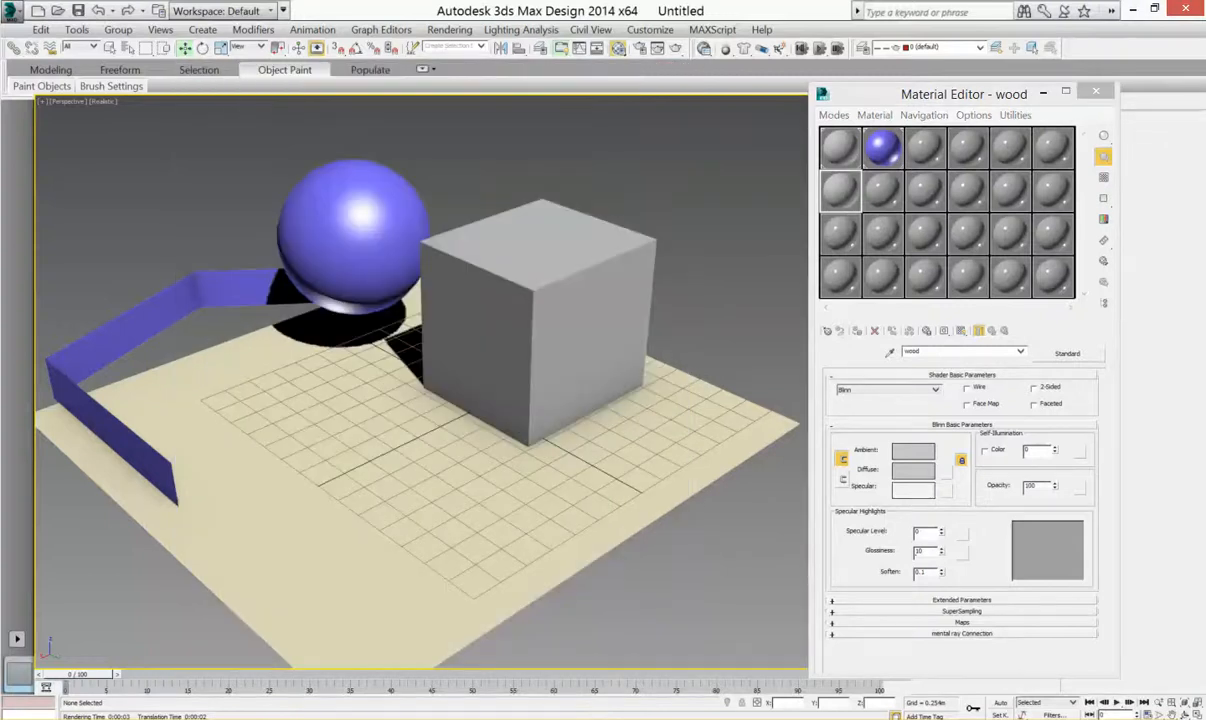
# Set the wood material's locked ambient and diffuse colour to a light pink, RGB 184, 123, 180
pyautogui.moveTo(261, 673)
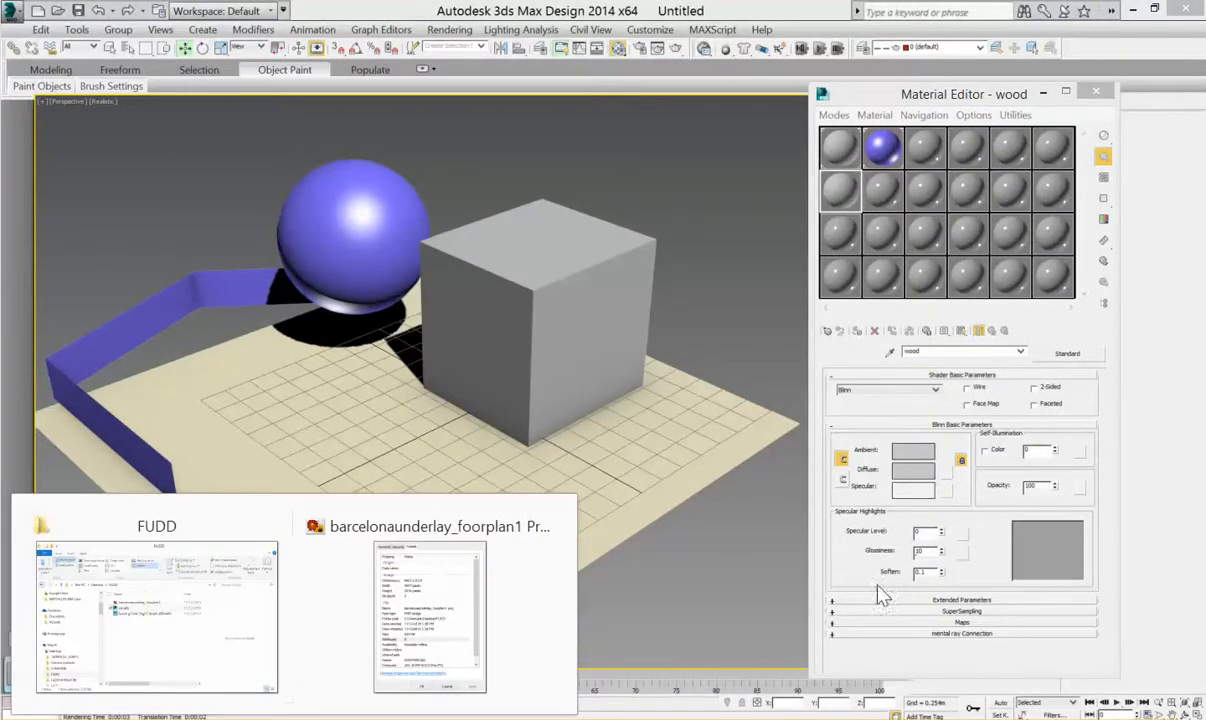
pyautogui.click(928, 455)
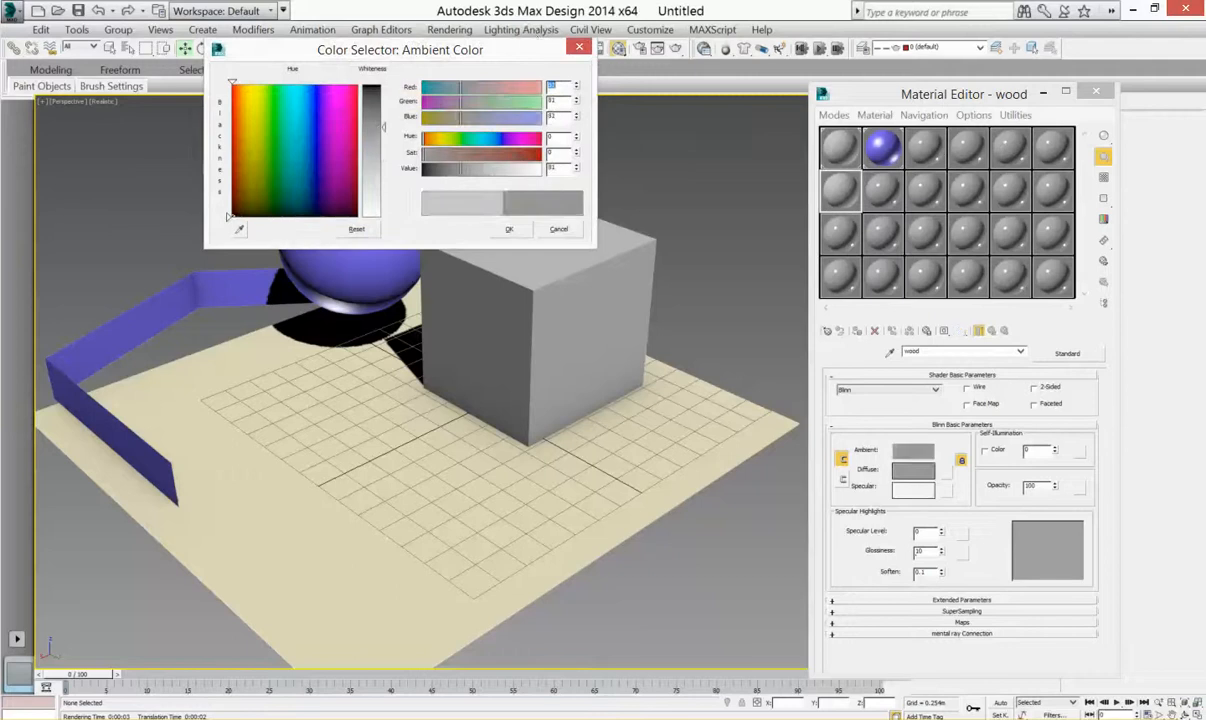
pyautogui.moveTo(357, 122)
pyautogui.mouseDown()
pyautogui.moveTo(311, 163)
pyautogui.moveTo(345, 110)
pyautogui.moveTo(222, 104)
pyautogui.moveTo(253, 157)
pyautogui.moveTo(338, 156)
pyautogui.mouseUp()
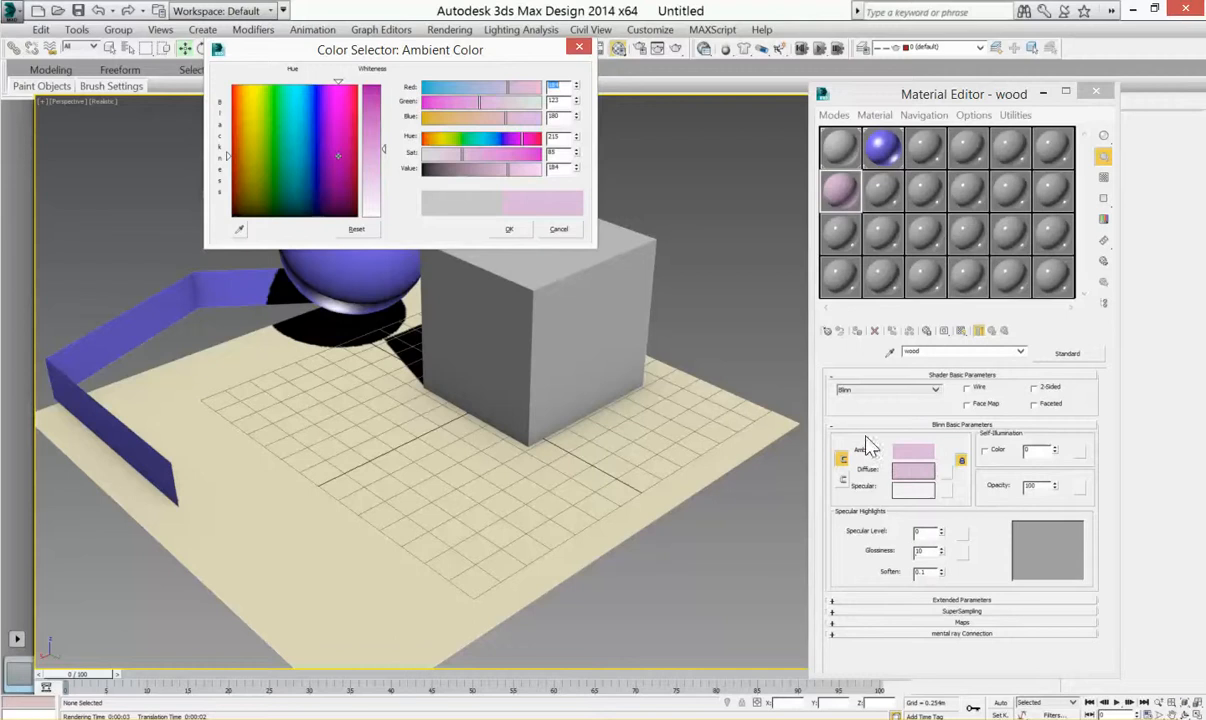
pyautogui.click(510, 229)
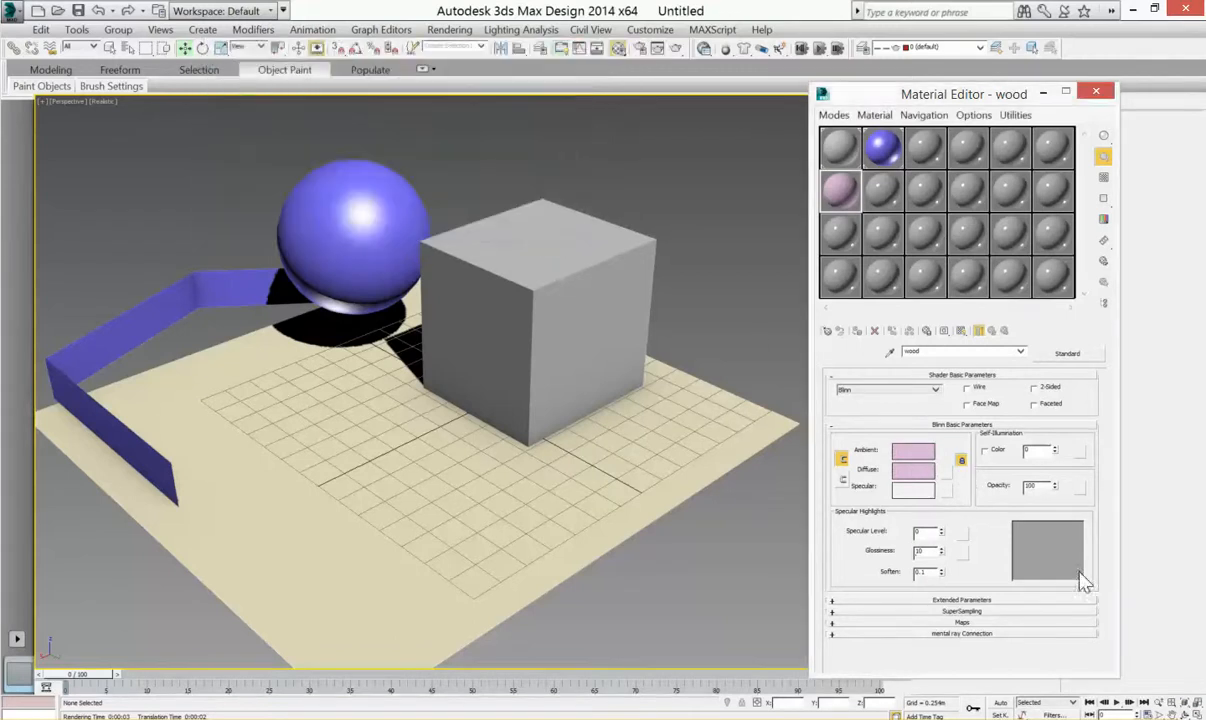
# Assign a Bitmap map to the wood material's Diffuse Color without choosing an image file
pyautogui.click(1064, 623)
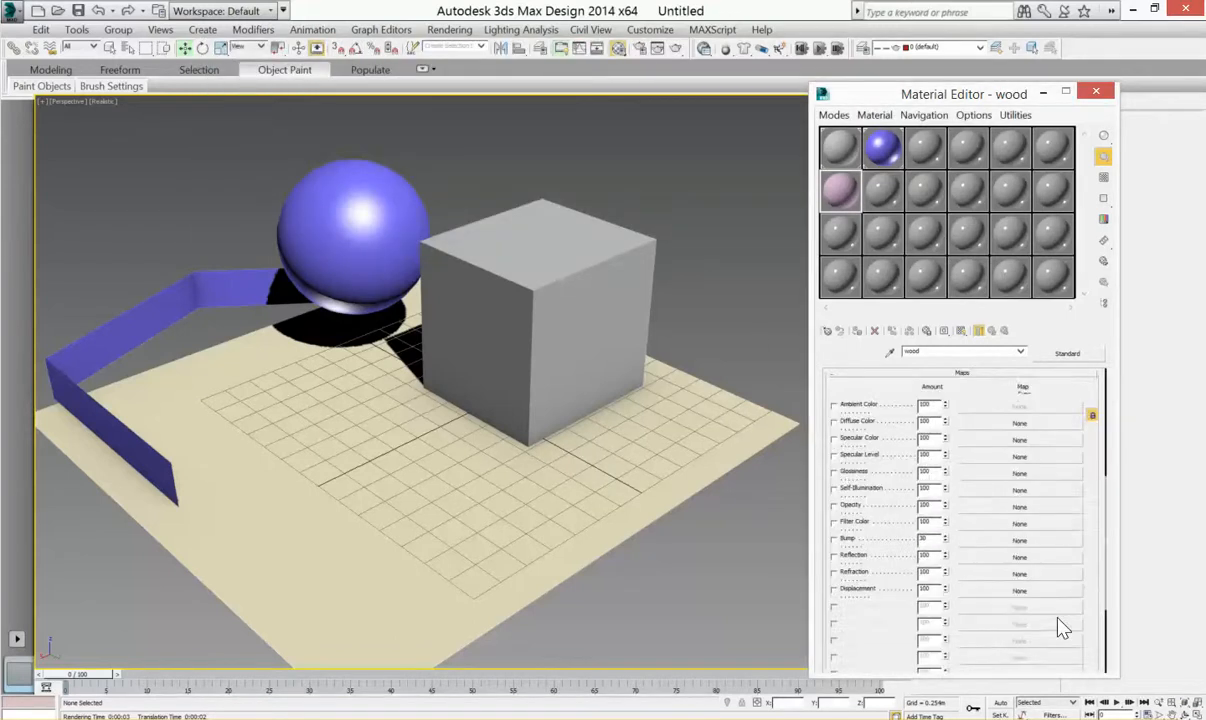
pyautogui.click(1005, 378)
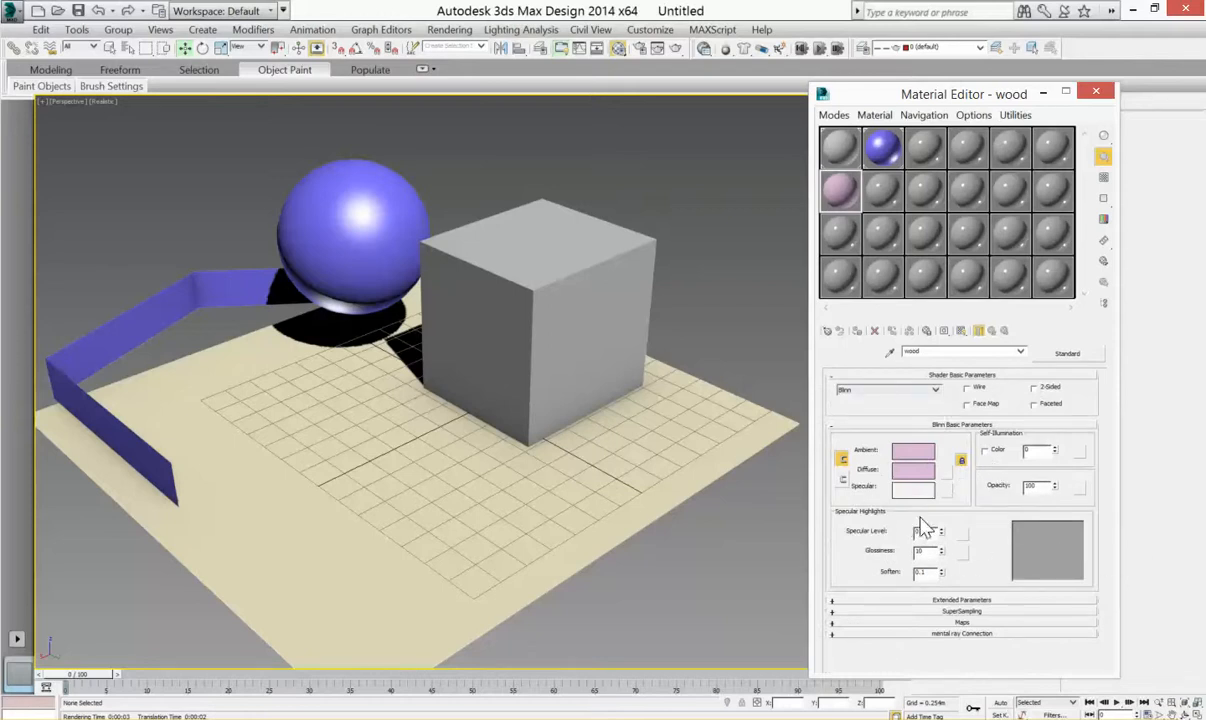
pyautogui.click(953, 623)
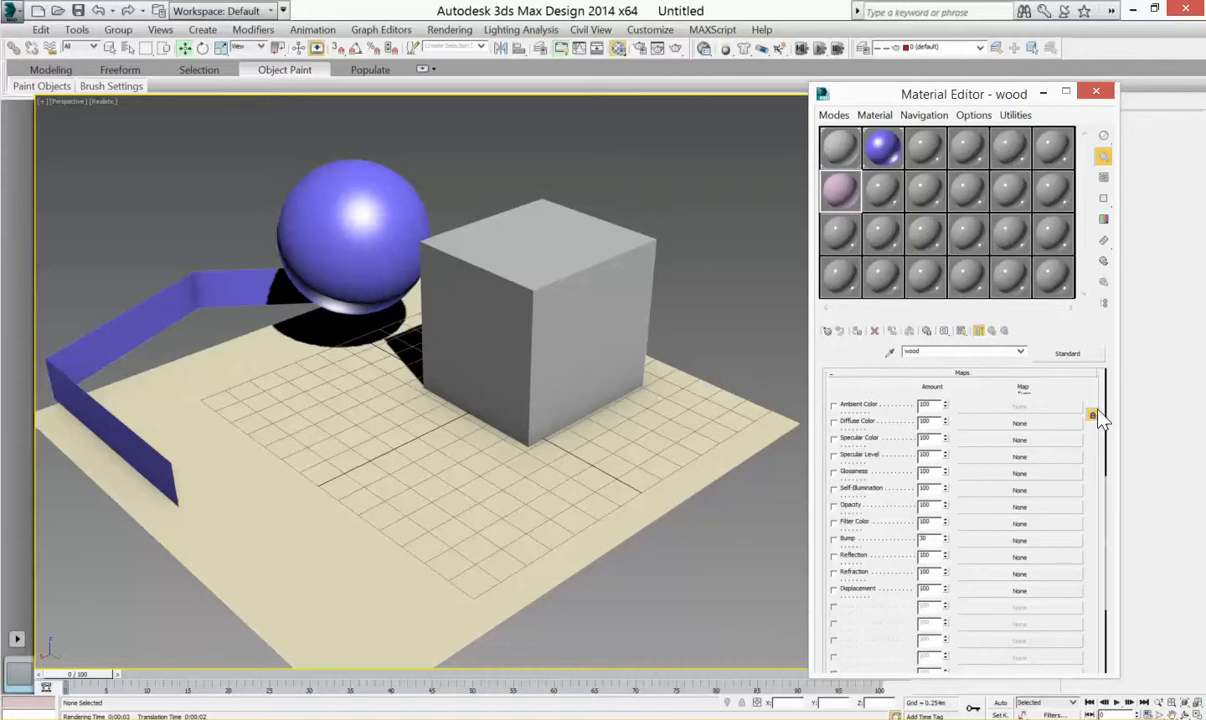
pyautogui.click(1035, 425)
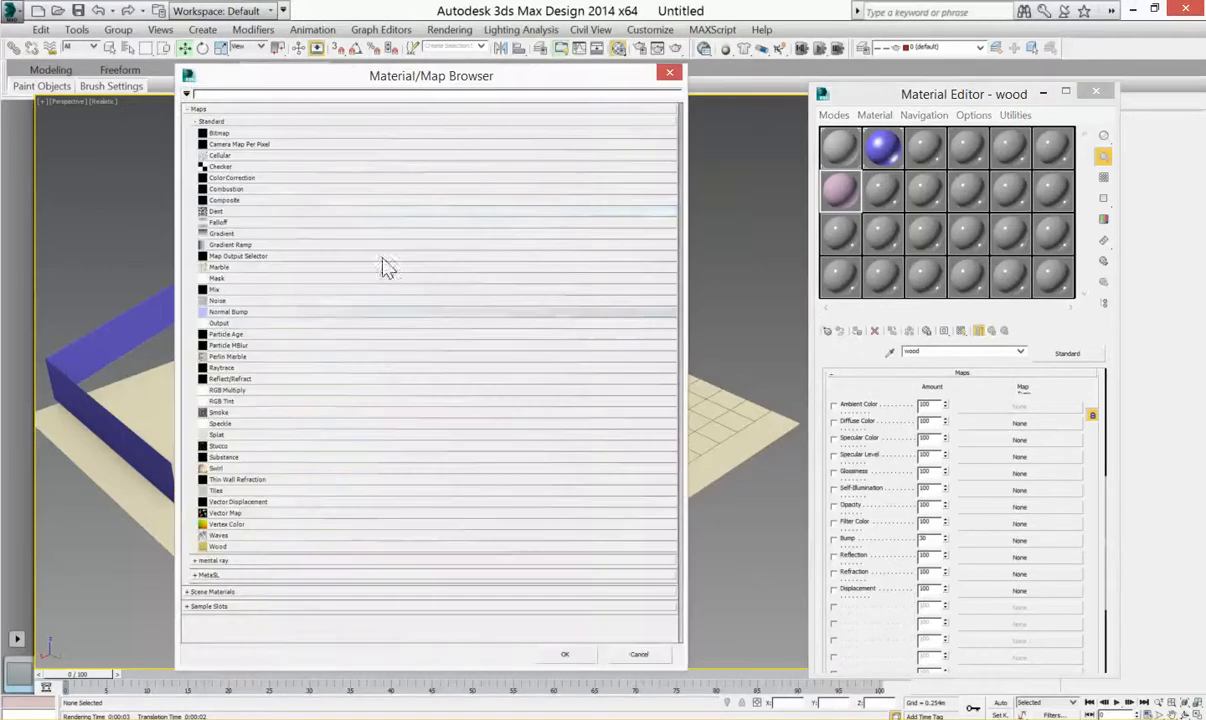
pyautogui.doubleClick(231, 134)
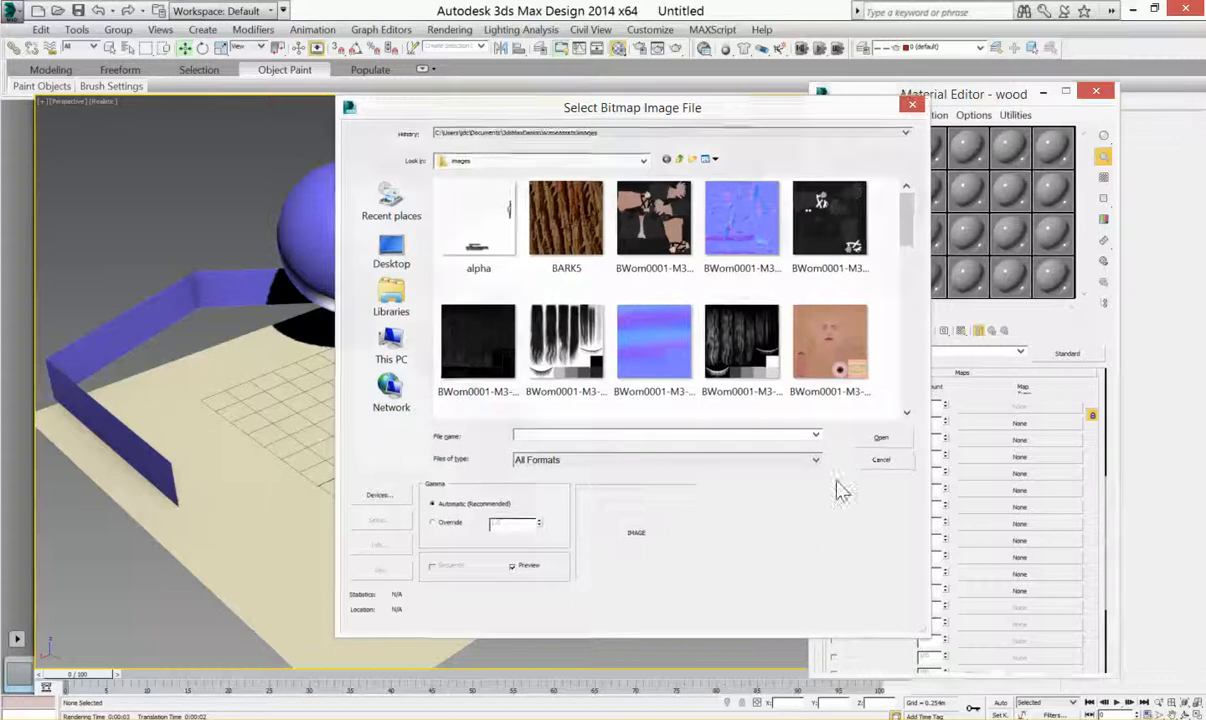
pyautogui.click(881, 459)
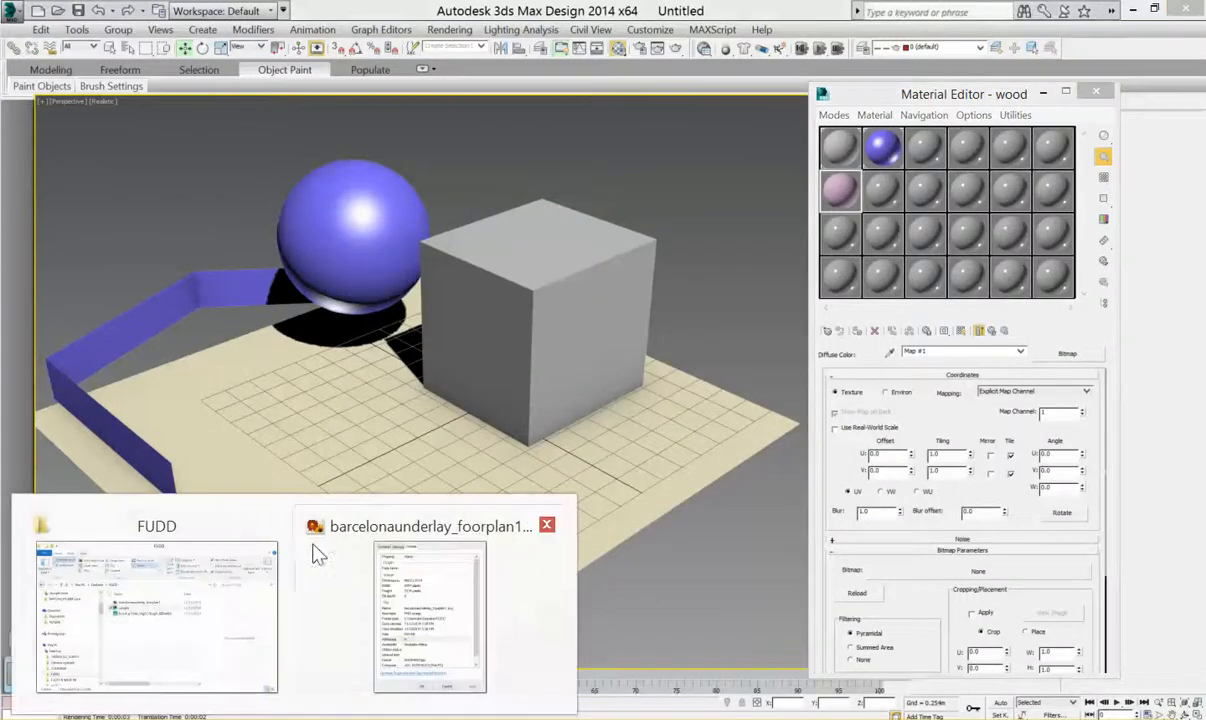
# Preview the saved wood planks image in the FUDD folder and look over the diffuse map's coordinates and bitmap parameters
pyautogui.click(205, 572)
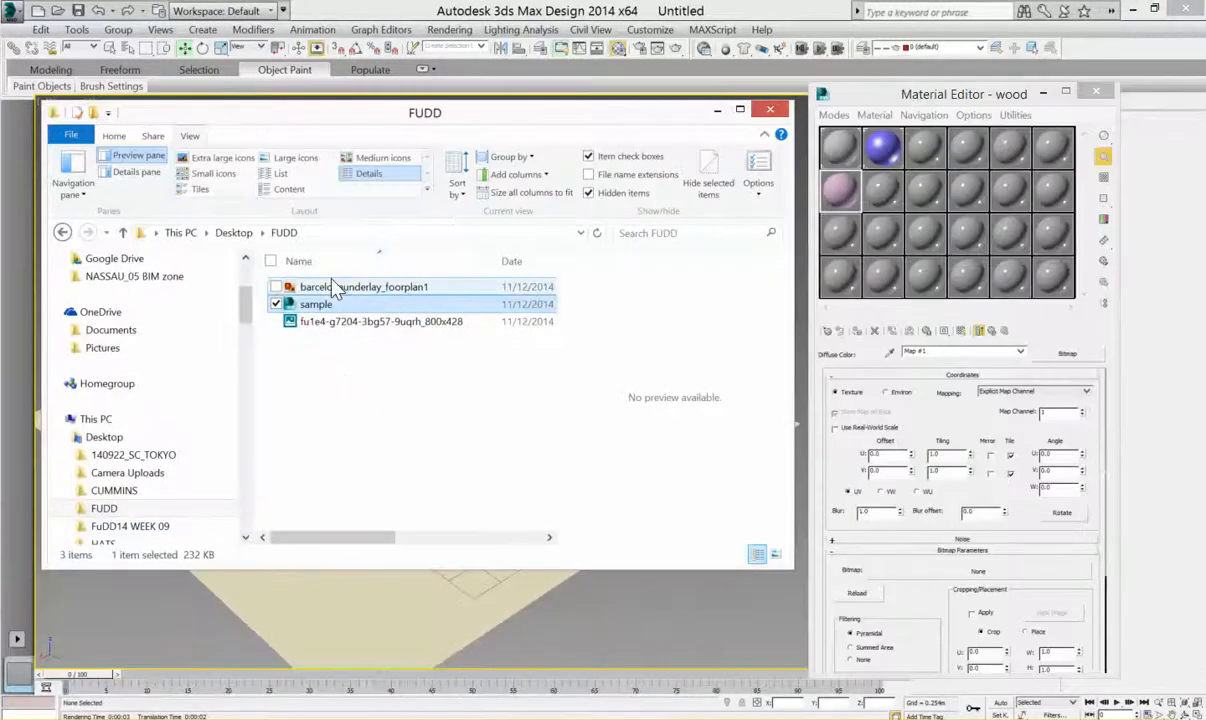
pyautogui.click(353, 322)
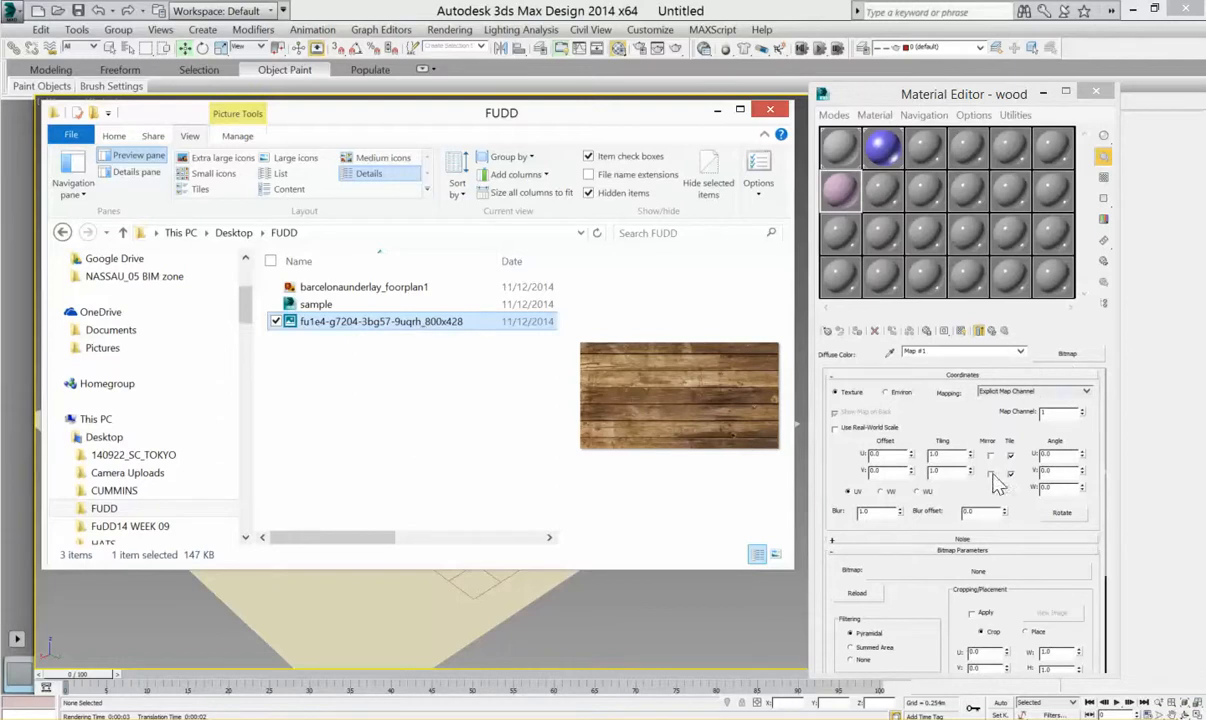
pyautogui.moveTo(1035, 549)
pyautogui.mouseDown()
pyautogui.moveTo(1030, 566)
pyautogui.moveTo(1035, 534)
pyautogui.mouseUp()
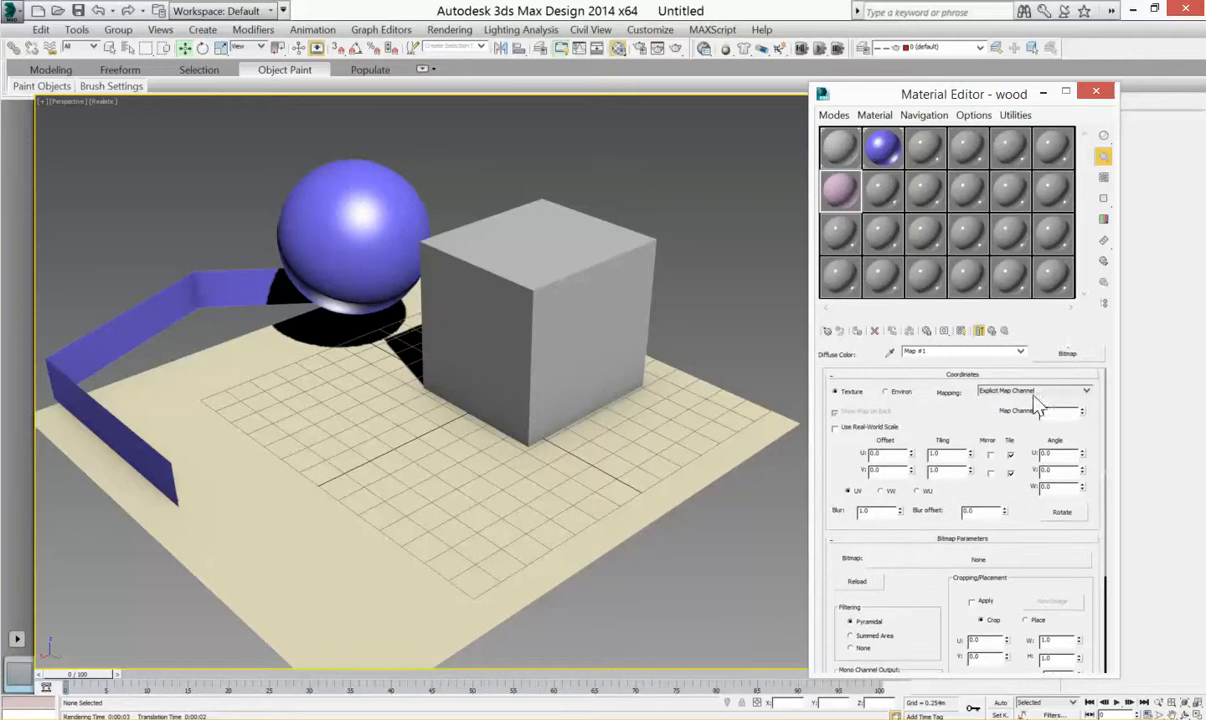
pyautogui.scroll(-4, 1007, 513)
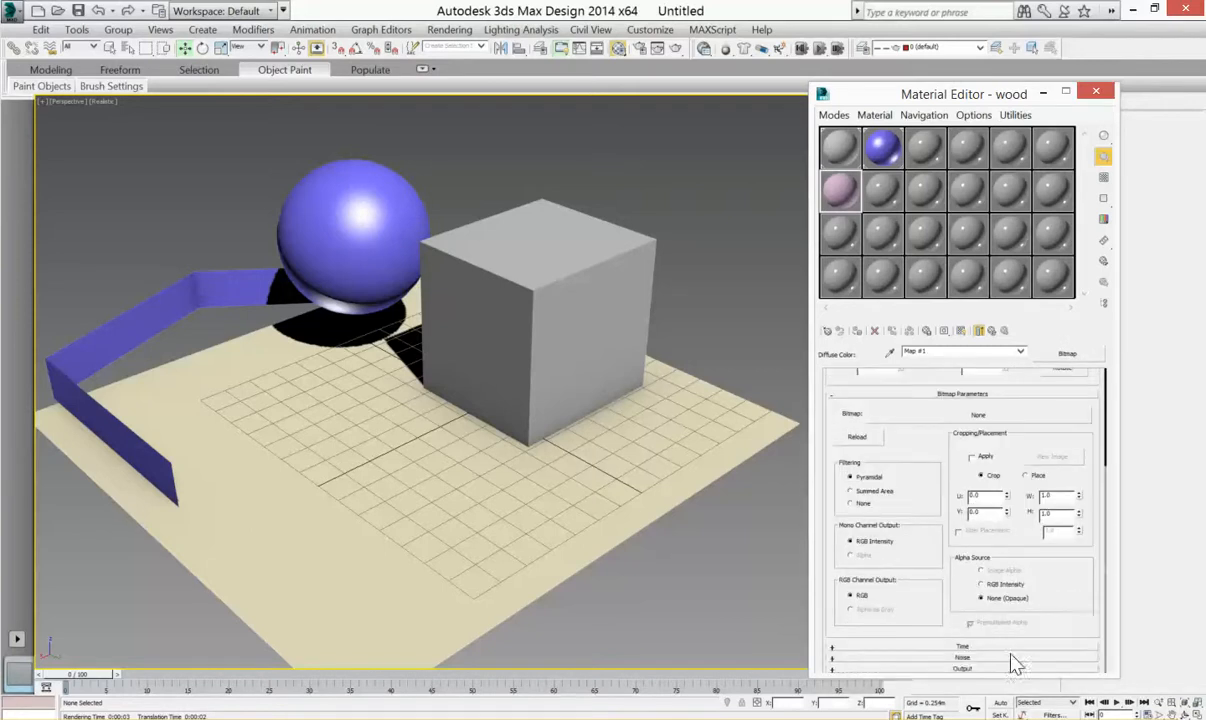
pyautogui.scroll(4, 995, 470)
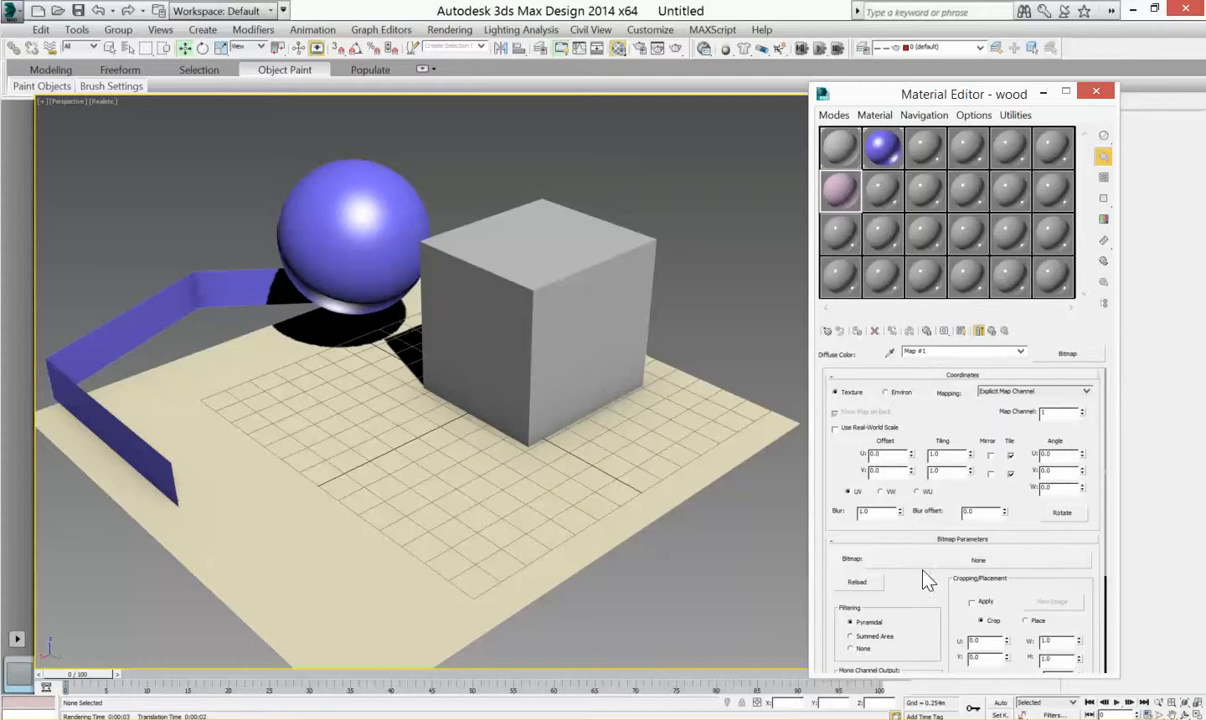
# Assign the wood planks image fu1e4-g7204-3bg57-9uqrh_800x428 from the FUDD folder to the wood material's Diffuse Color map
pyautogui.click(993, 333)
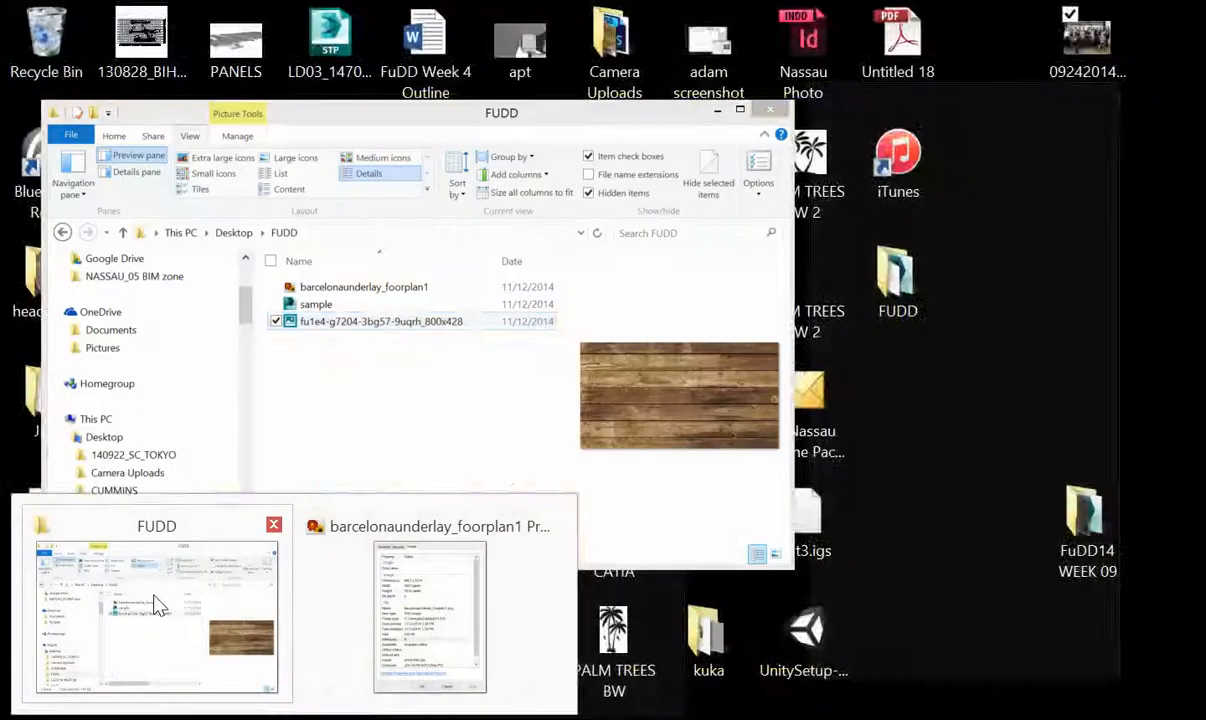
pyautogui.click(144, 560)
pyautogui.moveTo(336, 324); pyautogui.dragTo(995, 390)
pyautogui.moveTo(1005, 435); pyautogui.dragTo(1005, 428)
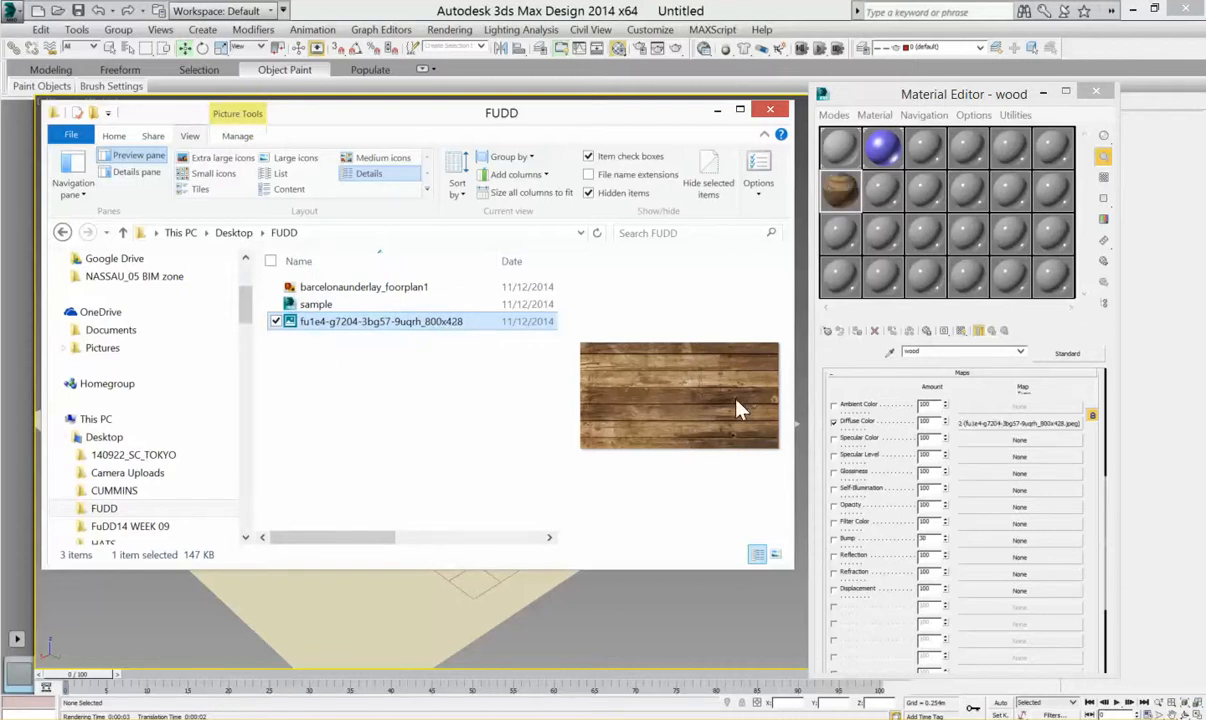
pyautogui.click(717, 112)
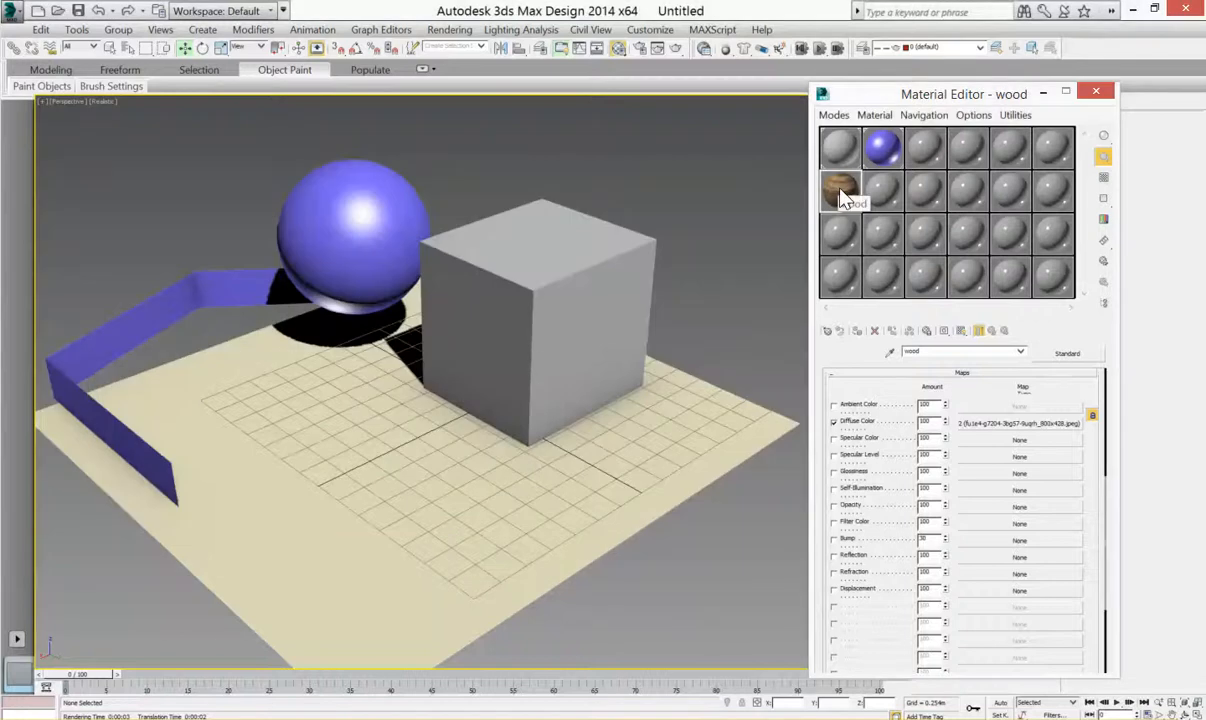
# Open a magnified preview of the wood sample beside the editor and show the diffuse bitmap's coordinate settings
pyautogui.doubleClick(841, 194)
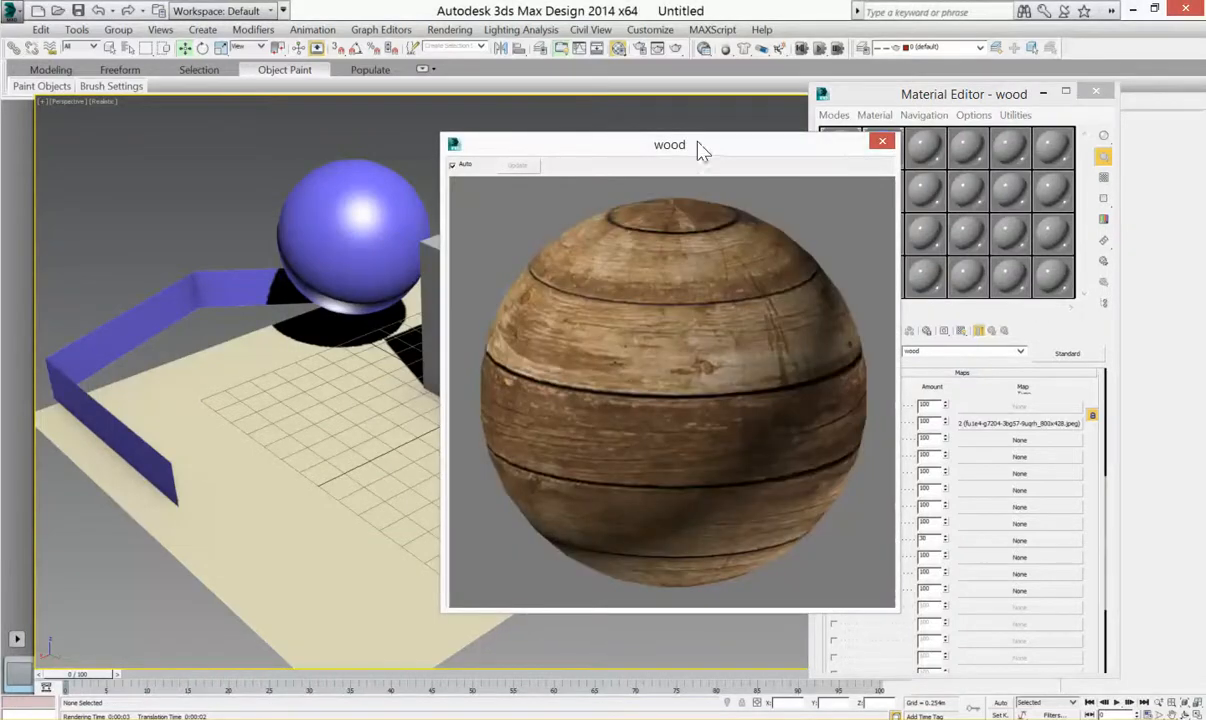
pyautogui.moveTo(677, 154); pyautogui.dragTo(509, 143)
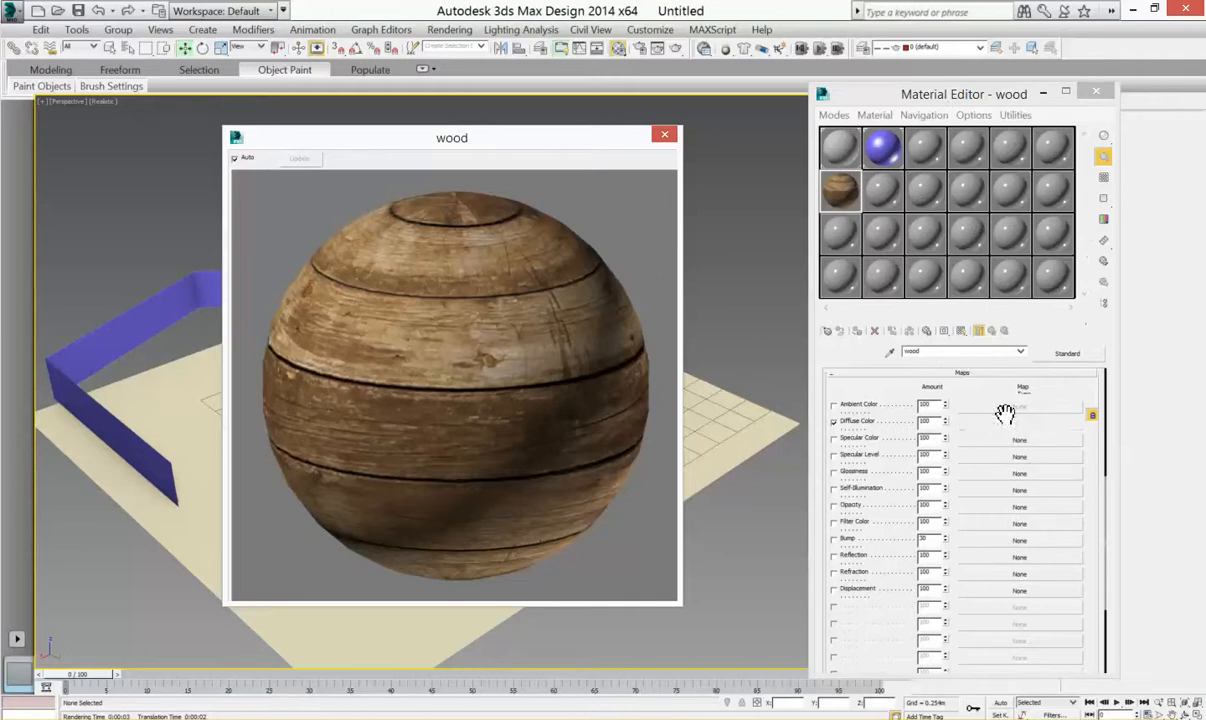
pyautogui.click(1019, 423)
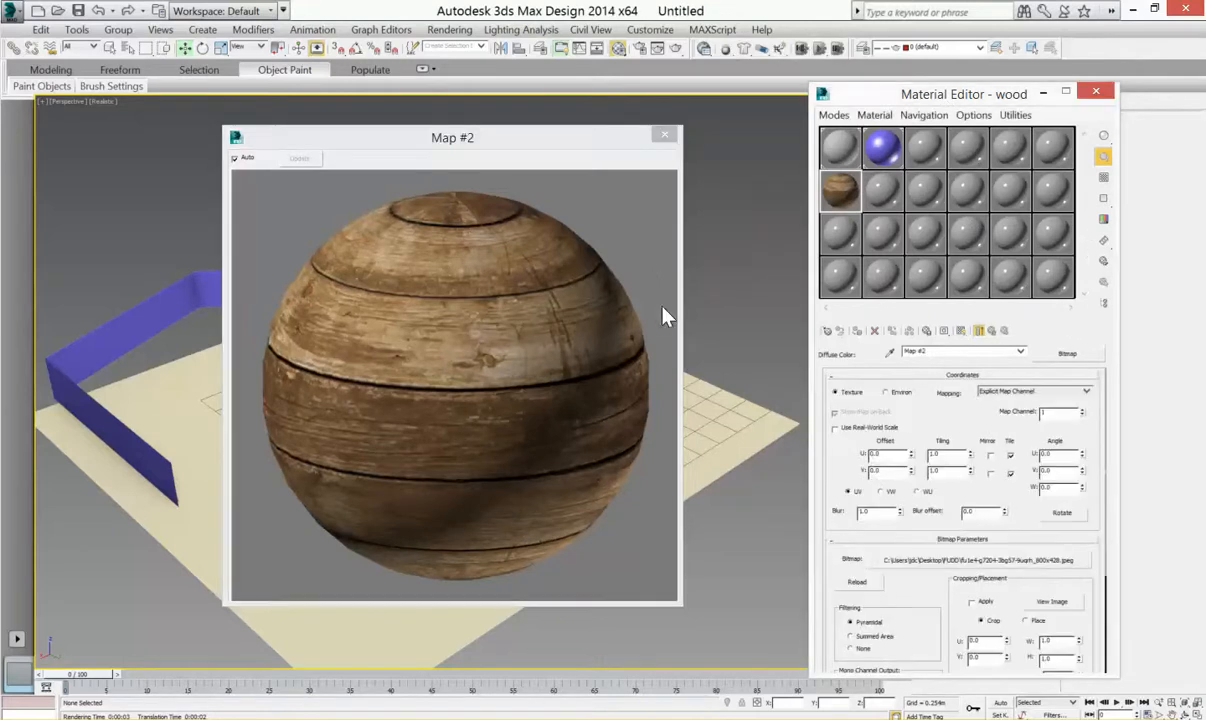
# Try Use Real-World Scale on the wood bitmap's coordinates and turn it back off
pyautogui.click(851, 427)
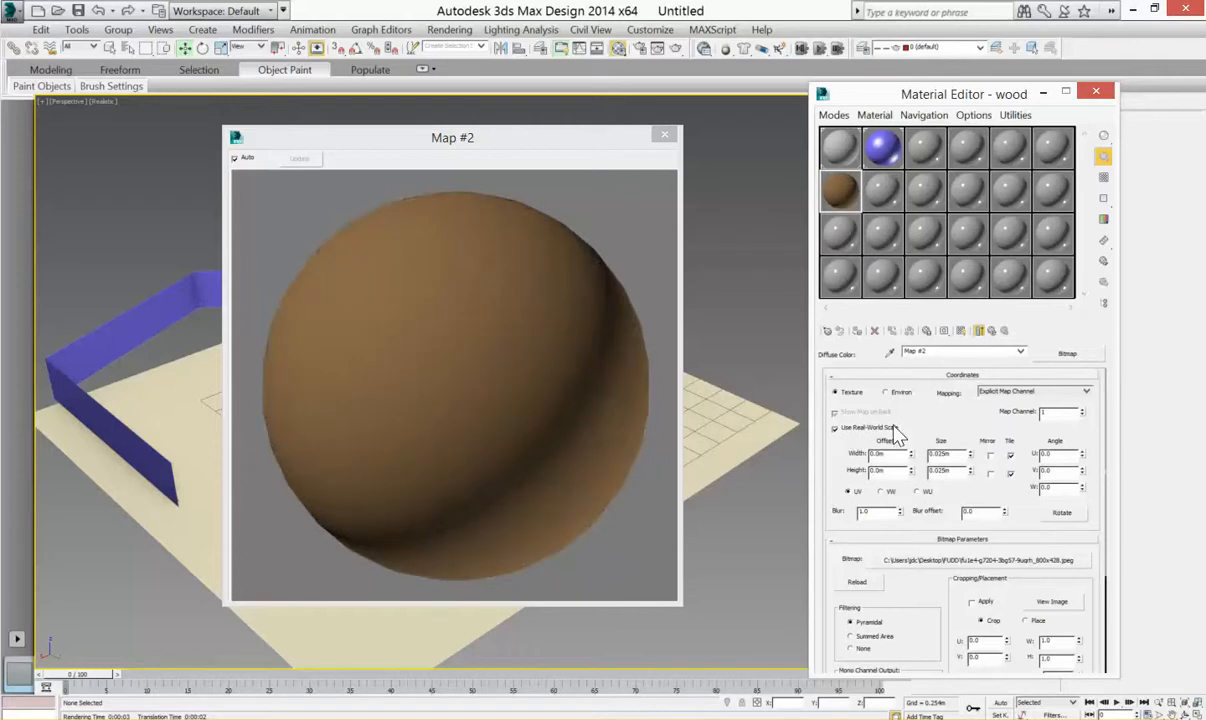
pyautogui.click(991, 332)
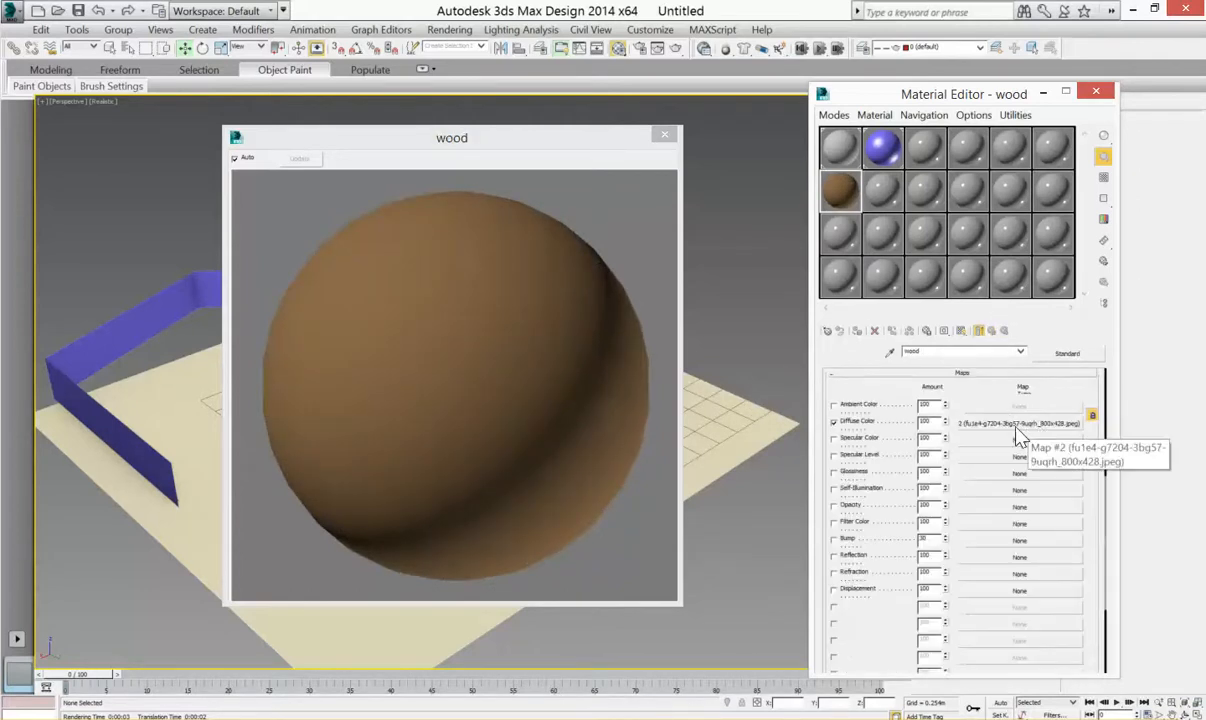
pyautogui.click(975, 401)
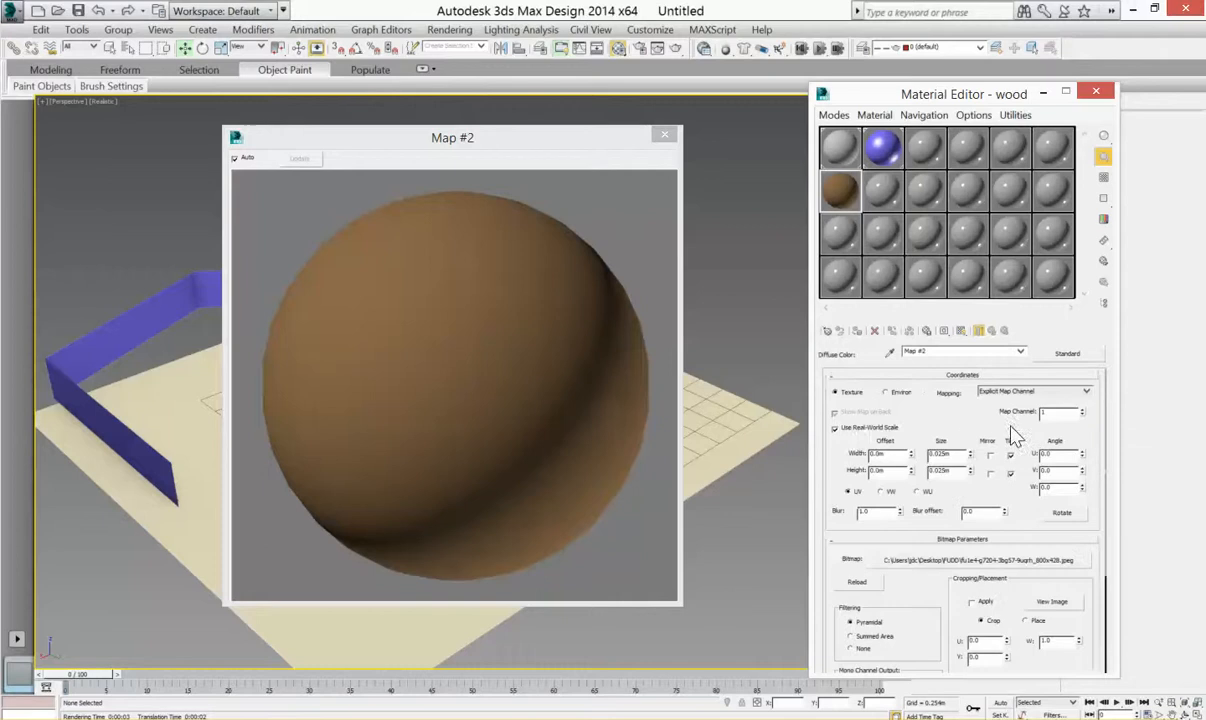
pyautogui.click(835, 427)
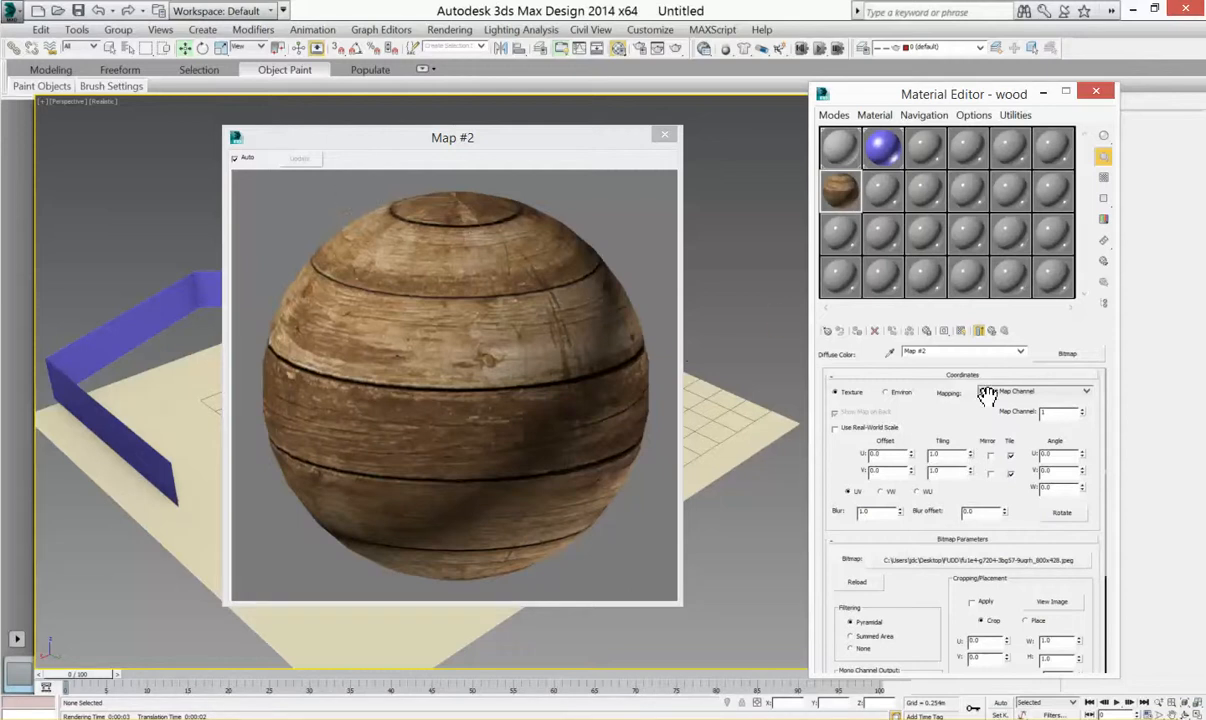
# Try a U tiling of 14.3 and a V tiling of 6.3 on the wood bitmap, resetting each to 1.0, and close the preview
pyautogui.moveTo(970, 455); pyautogui.dragTo(903, 350)
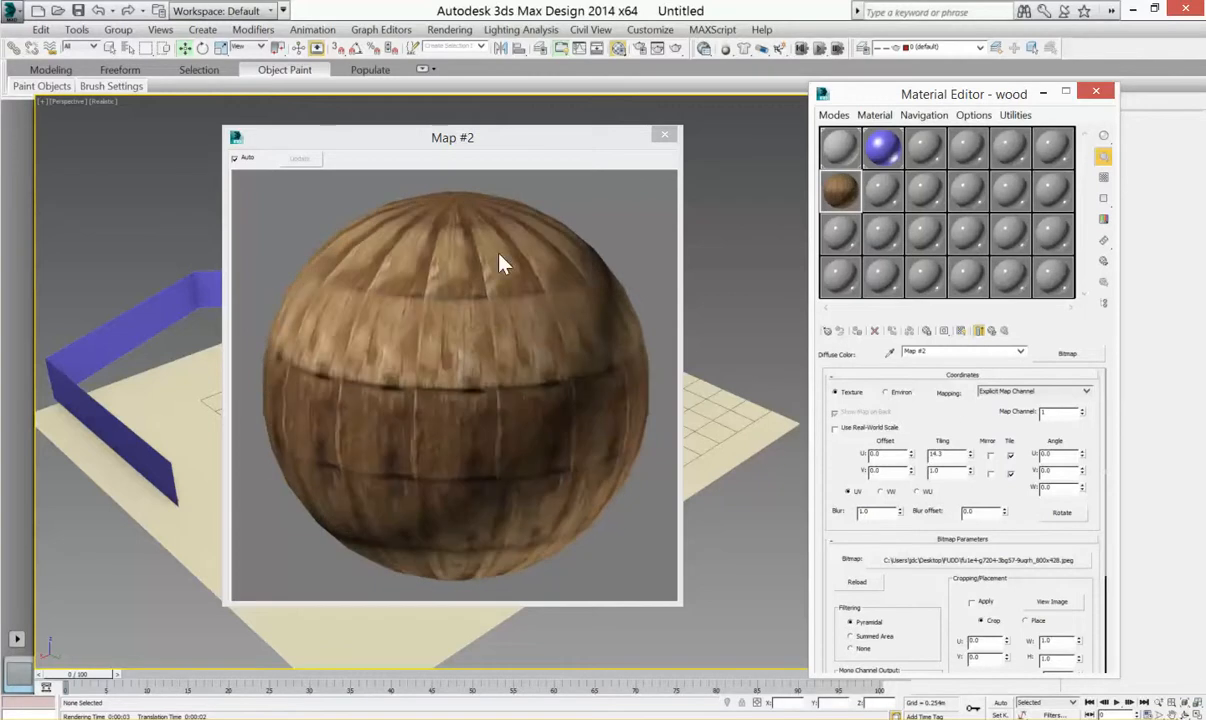
pyautogui.doubleClick(935, 455)
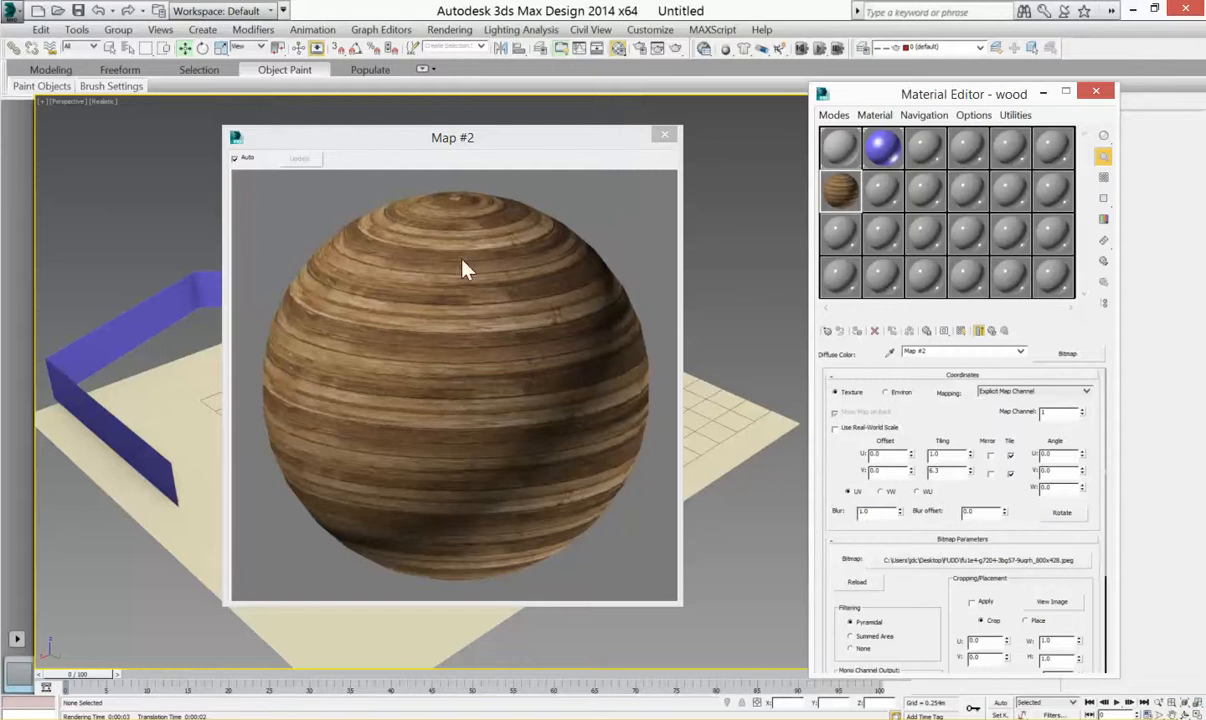
pyautogui.doubleClick(946, 473)
pyautogui.press('Return')
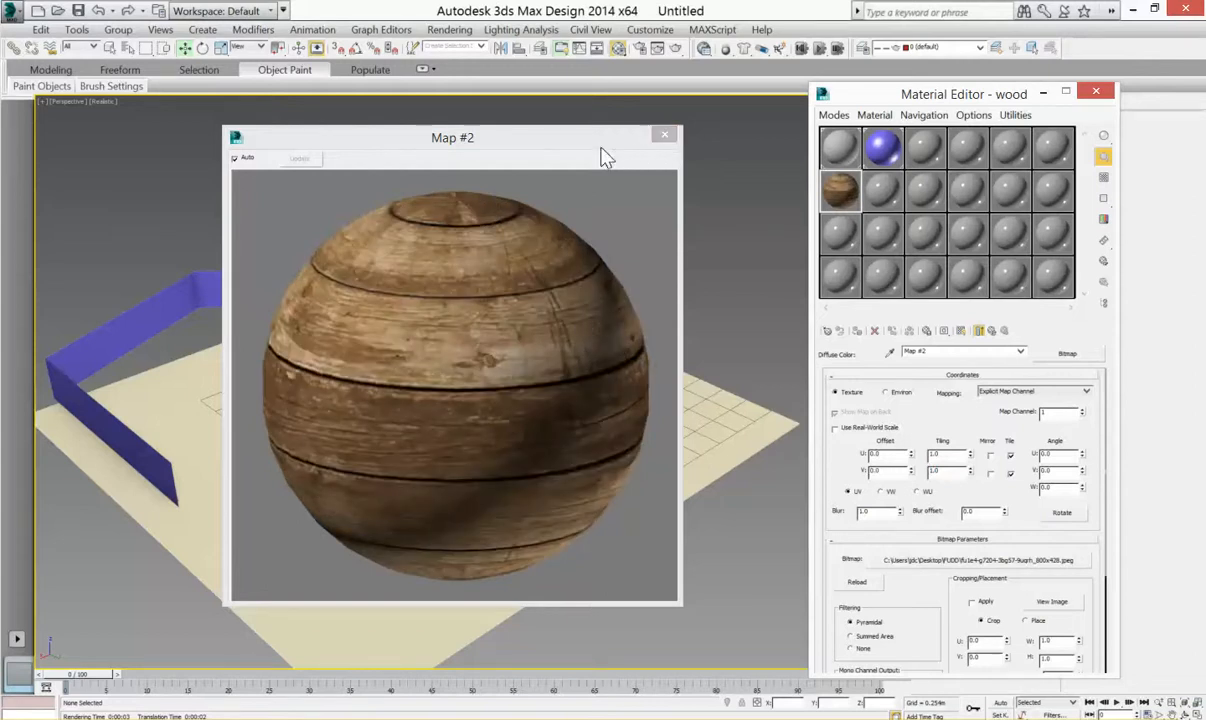
pyautogui.moveTo(600, 138); pyautogui.dragTo(464, 122)
pyautogui.click(527, 120)
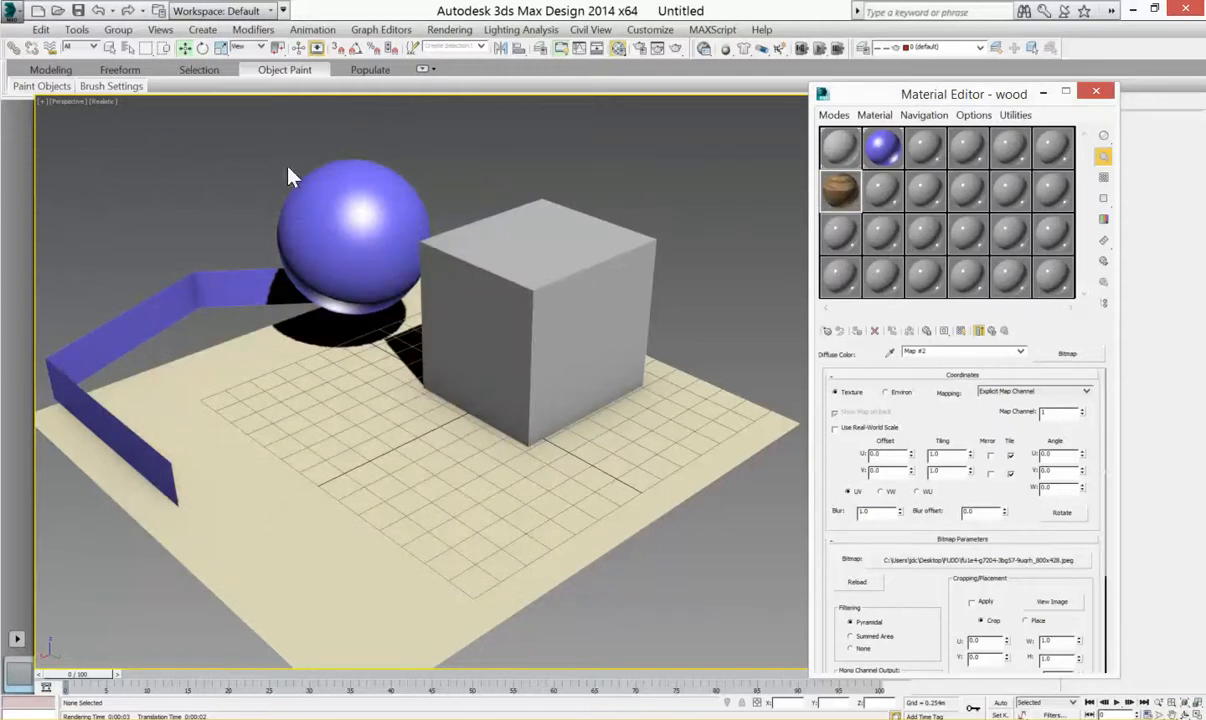
# Assign the wood material to the sphere and return from the bitmap to the parent material's settings
pyautogui.click(349, 190)
pyautogui.click(858, 333)
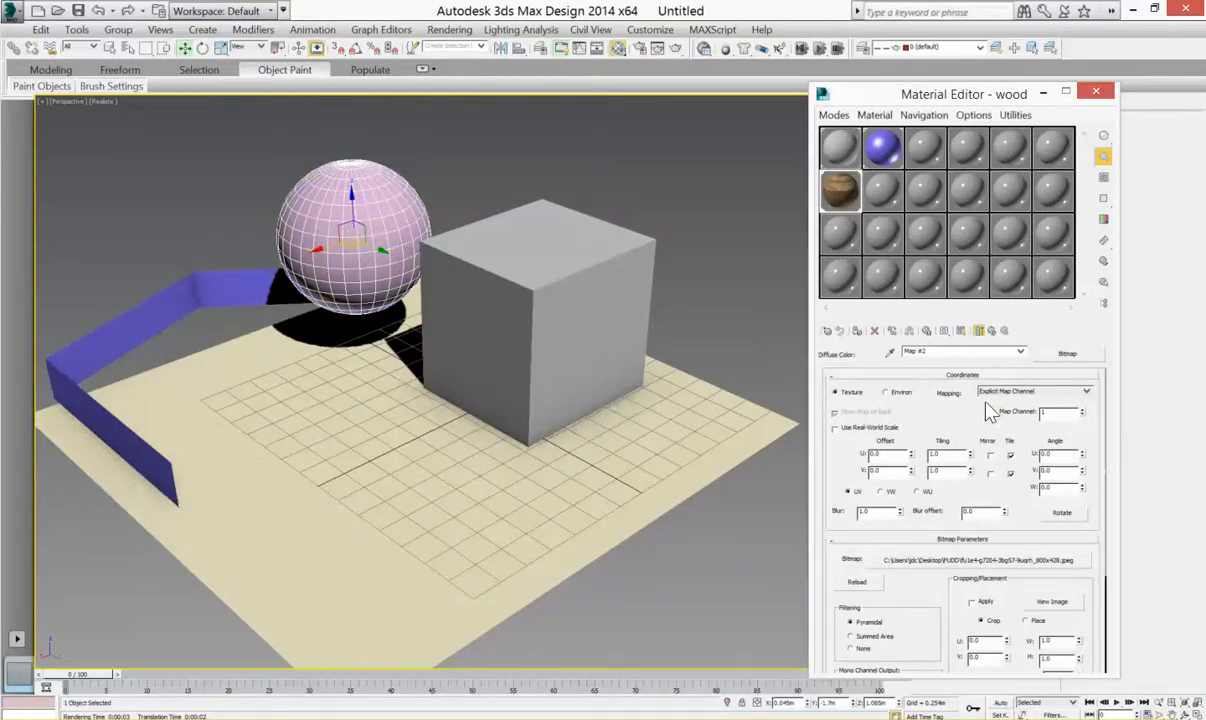
pyautogui.moveTo(964, 404)
pyautogui.mouseDown()
pyautogui.moveTo(975, 625)
pyautogui.moveTo(942, 418)
pyautogui.moveTo(955, 402)
pyautogui.mouseUp()
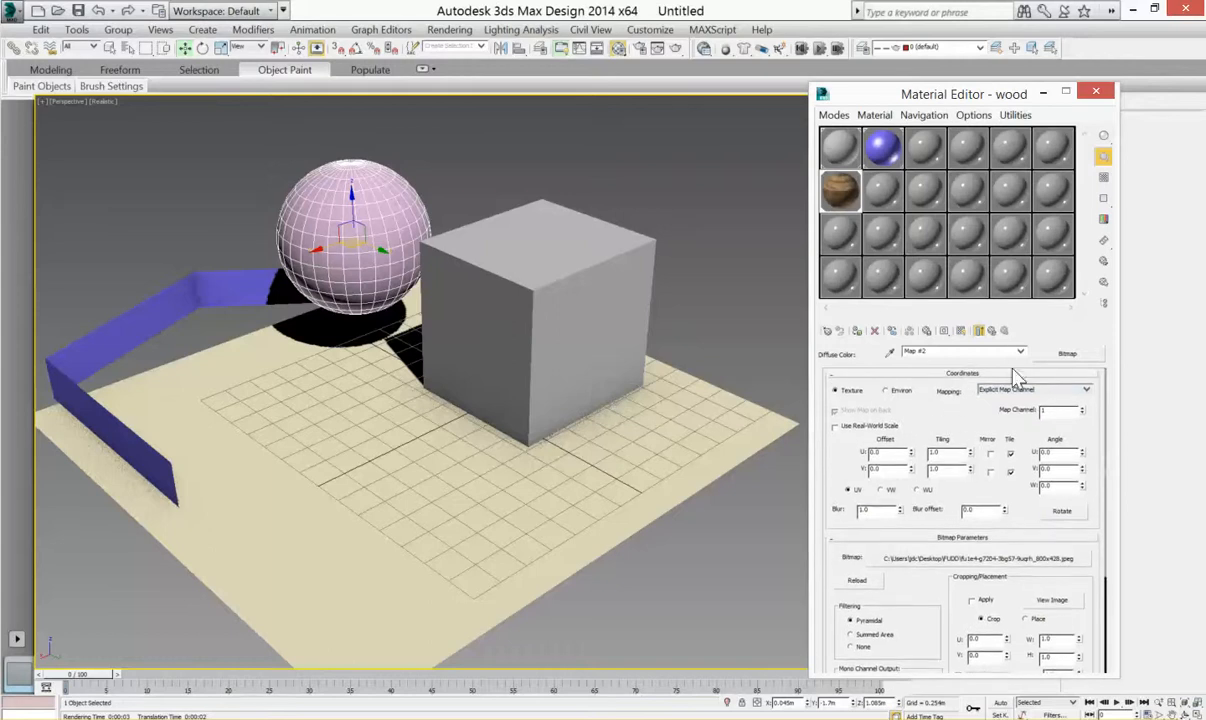
pyautogui.click(960, 331)
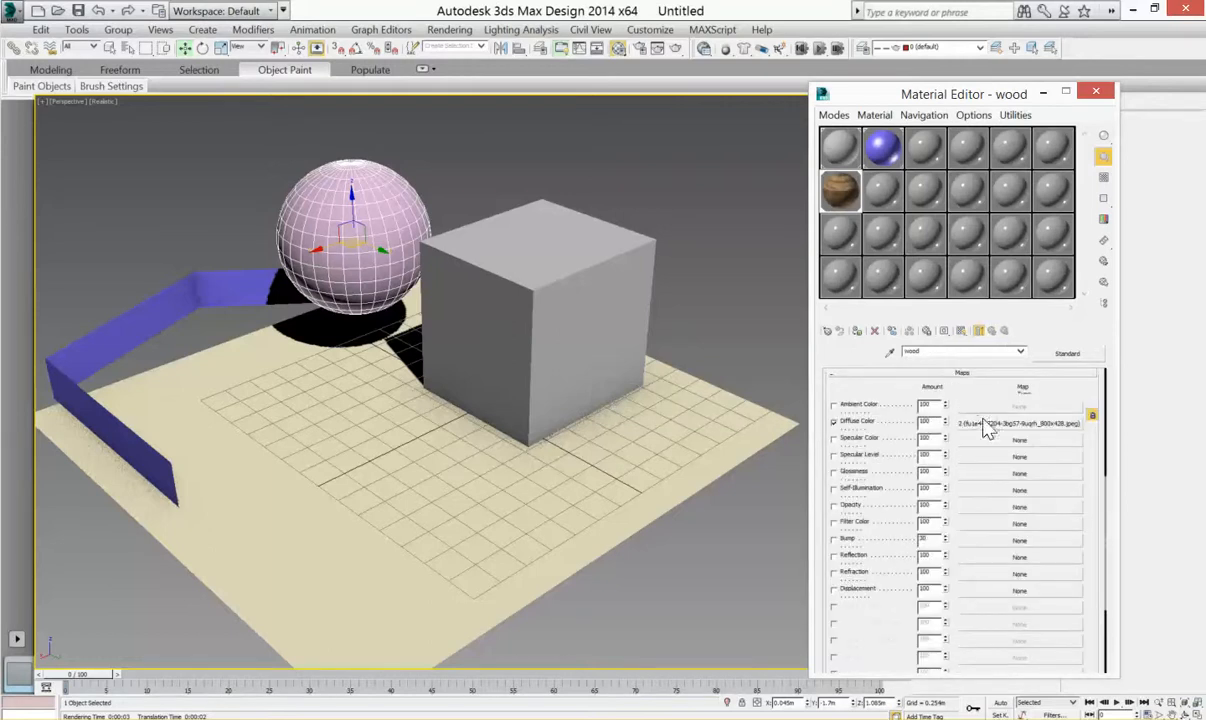
# Set the wood material's locked ambient and diffuse colour to orange
pyautogui.moveTo(988, 398); pyautogui.dragTo(975, 600)
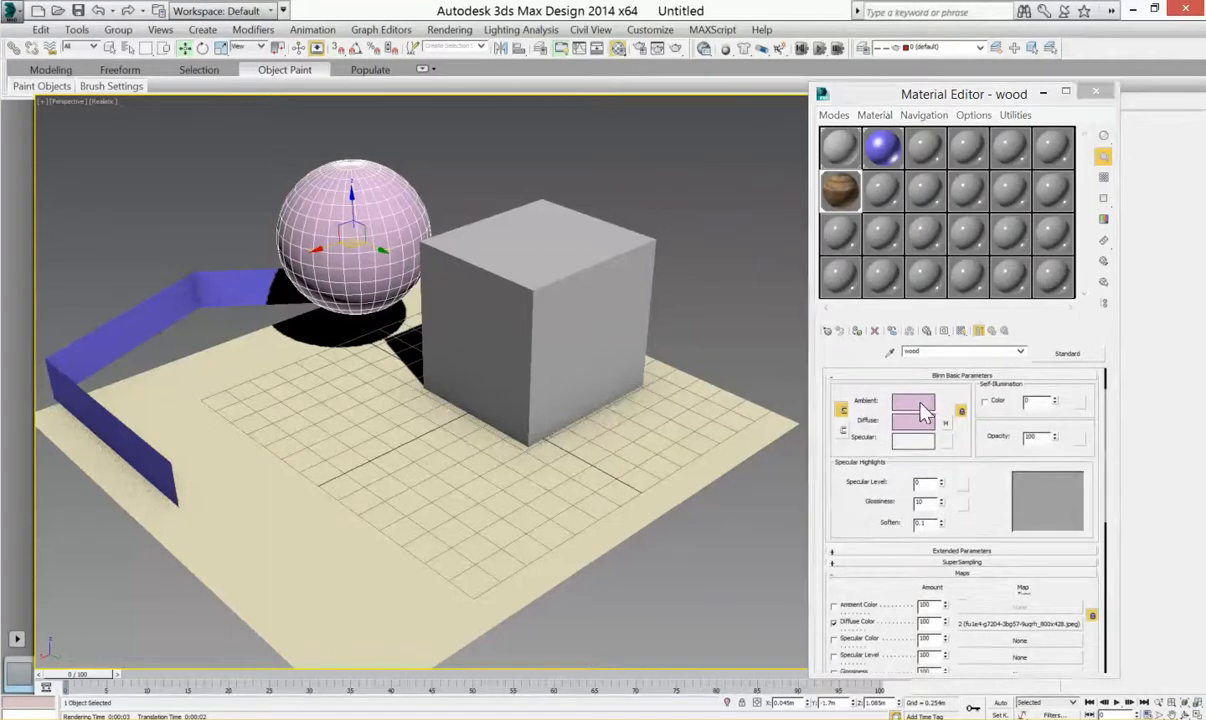
pyautogui.click(921, 405)
pyautogui.moveTo(308, 122)
pyautogui.mouseDown()
pyautogui.moveTo(301, 86)
pyautogui.moveTo(241, 90)
pyautogui.mouseUp()
pyautogui.click(372, 86)
pyautogui.click(266, 100)
pyautogui.click(511, 230)
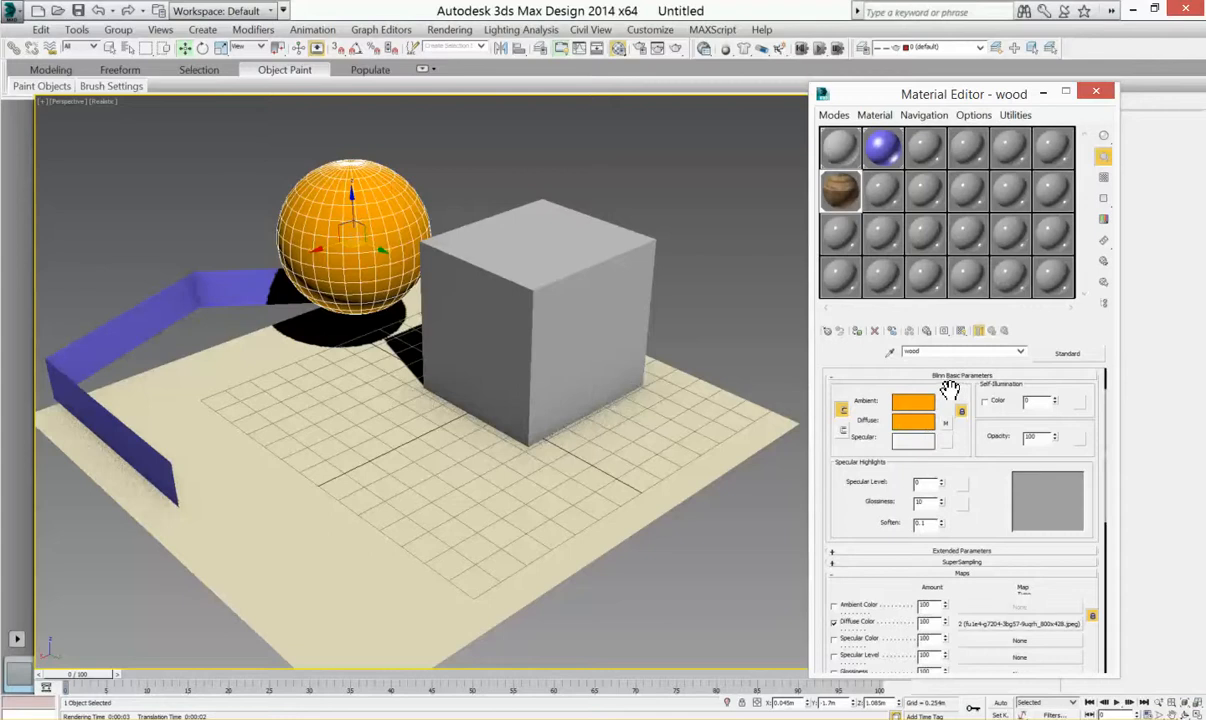
# Display the wood material's bitmap texture on the sphere in the viewport
pyautogui.click(961, 331)
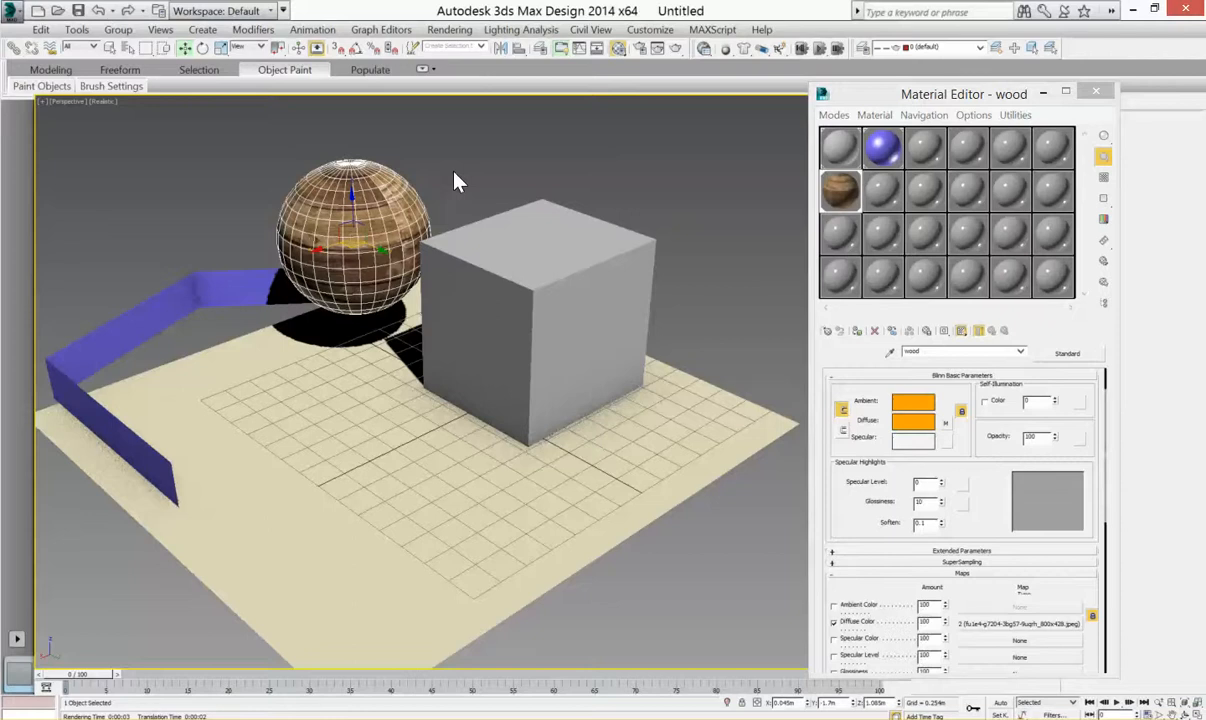
pyautogui.scroll(4, 452, 195)
pyautogui.click(447, 202)
pyautogui.scroll(3, 440, 208)
pyautogui.scroll(-3, 392, 384)
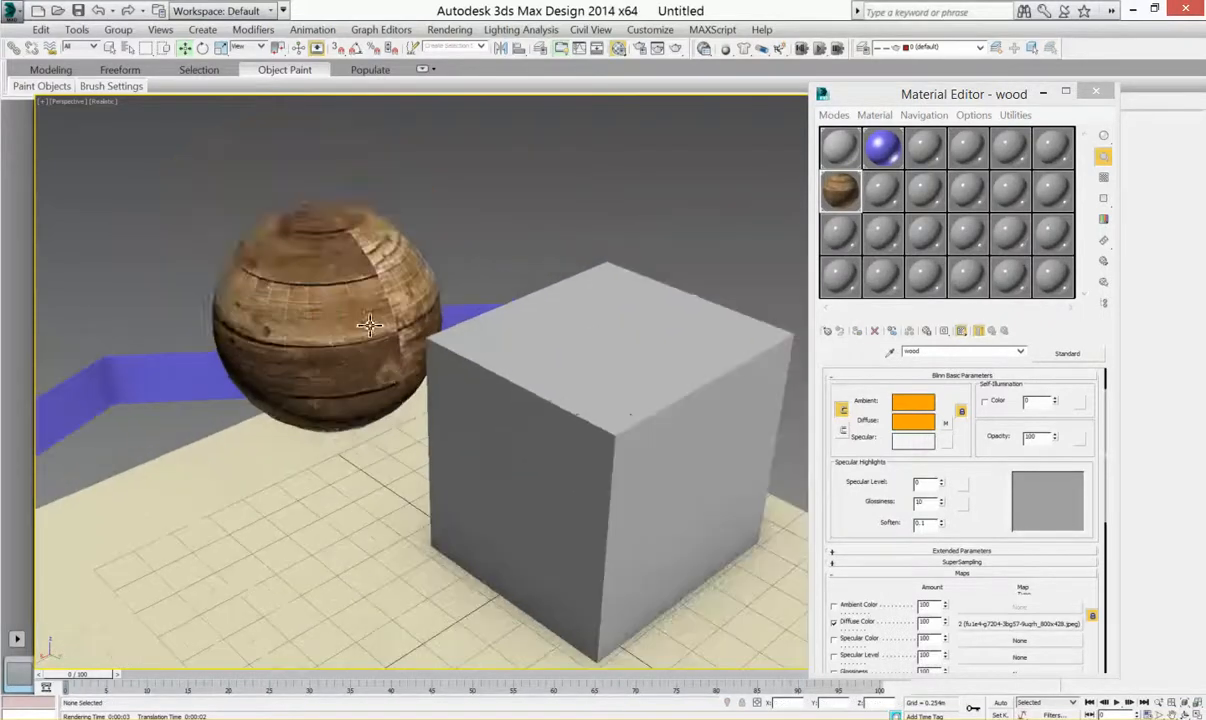
# Rotate the sphere so the seam in its wood texture faces away from the view
pyautogui.click(377, 344)
pyautogui.press('e')
pyautogui.moveTo(332, 337); pyautogui.dragTo(498, 264)
pyautogui.click(485, 256)
pyautogui.moveTo(473, 275); pyautogui.dragTo(494, 272, button='middle')
pyautogui.keyDown('alt'); pyautogui.moveTo(562, 328); pyautogui.dragTo(530, 337, button='middle'); pyautogui.keyUp('alt')
pyautogui.scroll(-3, 532, 337)
# Assign the wood material to the ground plane
pyautogui.click(614, 520)
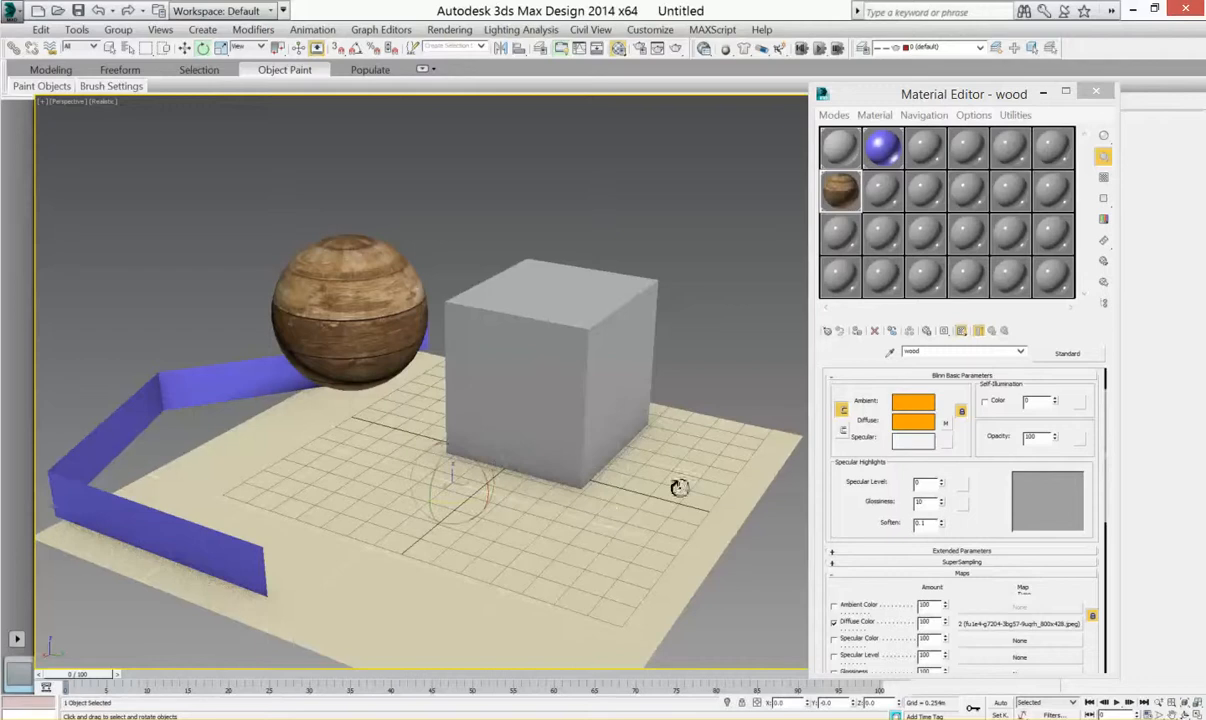
pyautogui.click(857, 331)
pyautogui.moveTo(705, 260); pyautogui.dragTo(697, 232, button='middle')
pyautogui.click(697, 232)
pyautogui.keyDown('alt'); pyautogui.moveTo(657, 328); pyautogui.dragTo(617, 298, button='middle'); pyautogui.keyUp('alt')
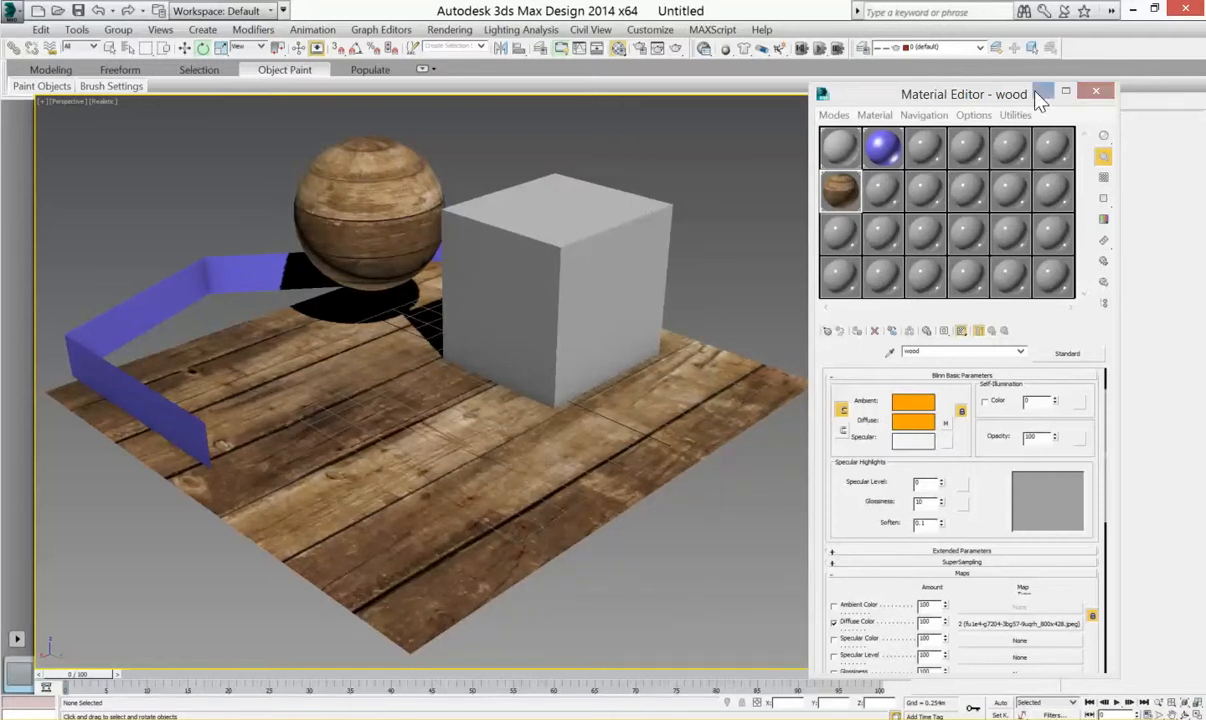
# Close the Material Editor and add a UVW Map modifier to the ground plane
pyautogui.moveTo(982, 92); pyautogui.dragTo(958, 85)
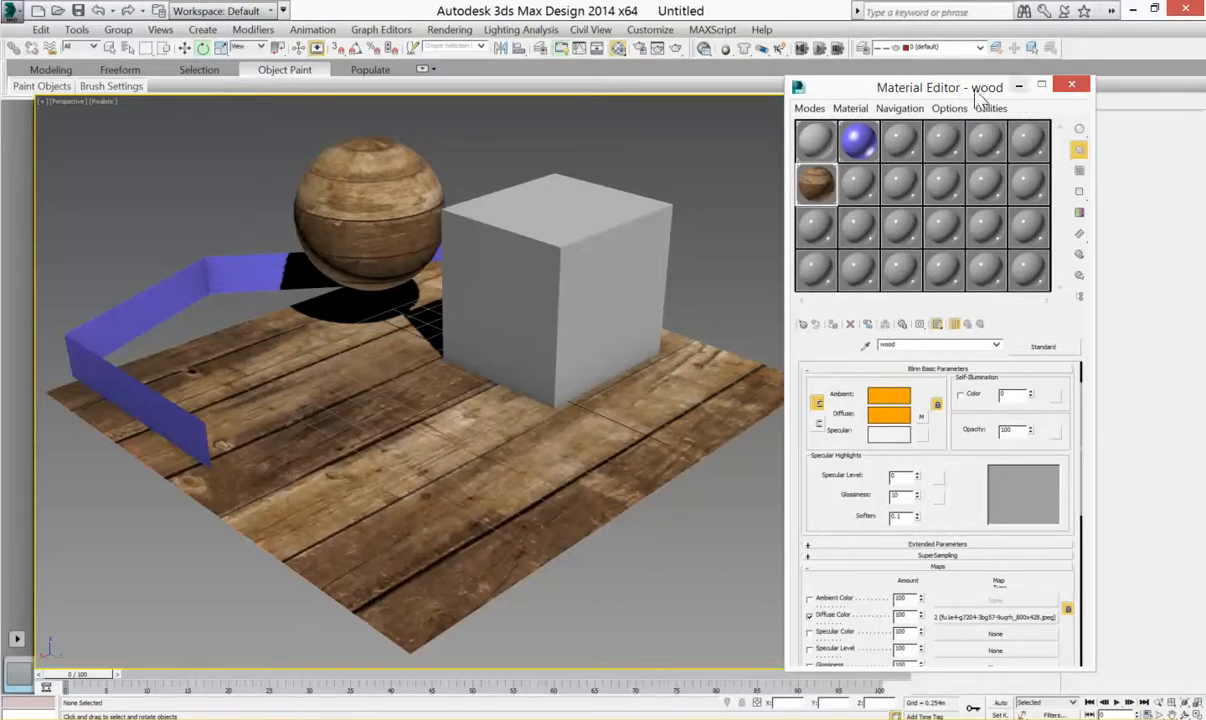
pyautogui.moveTo(962, 91); pyautogui.dragTo(941, 89)
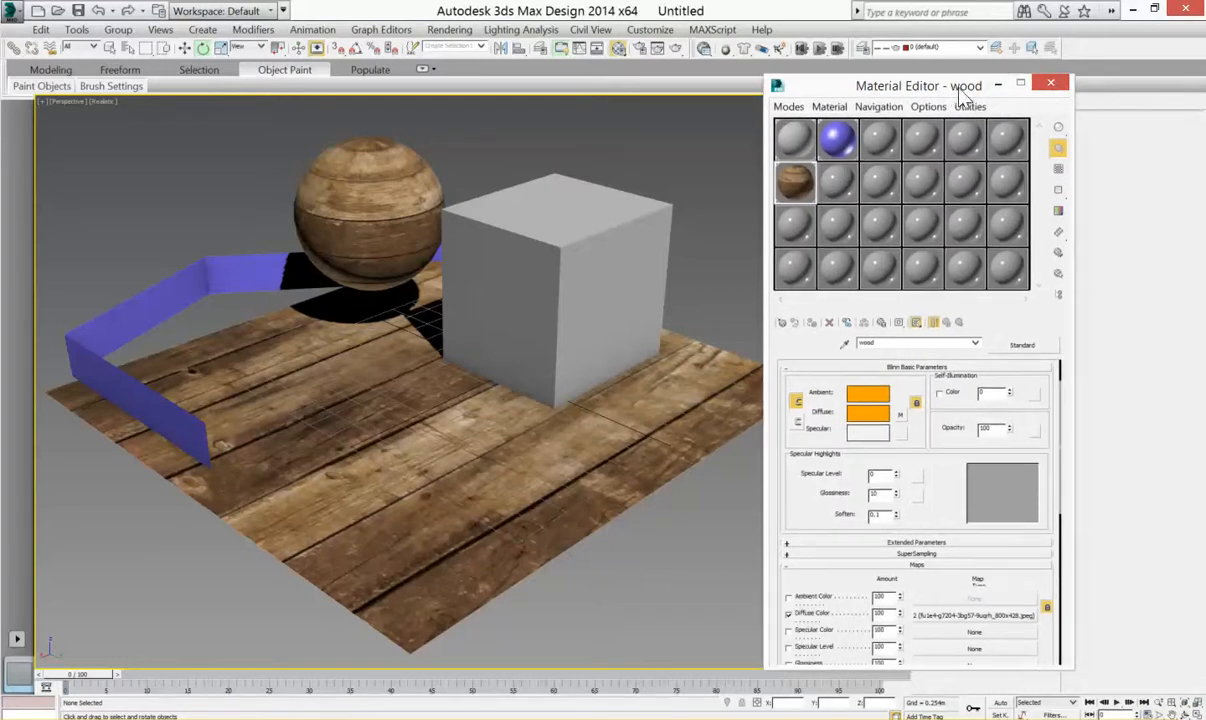
pyautogui.click(1051, 84)
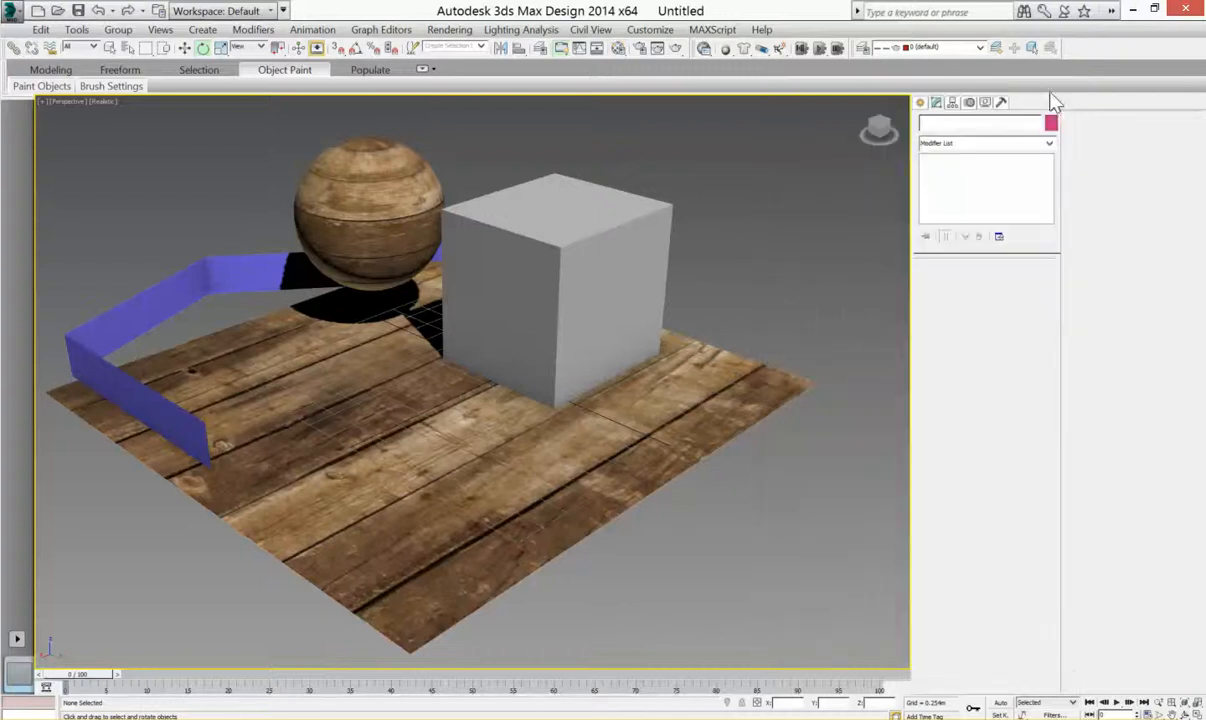
pyautogui.click(679, 383)
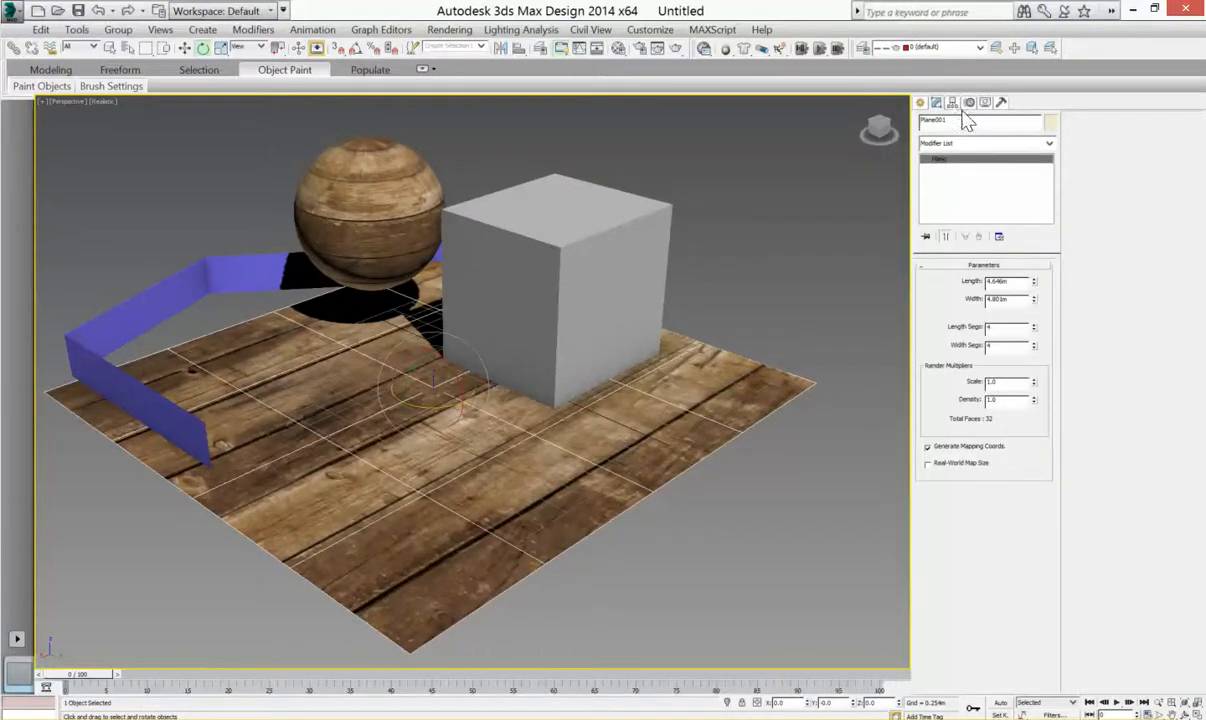
pyautogui.click(1010, 144)
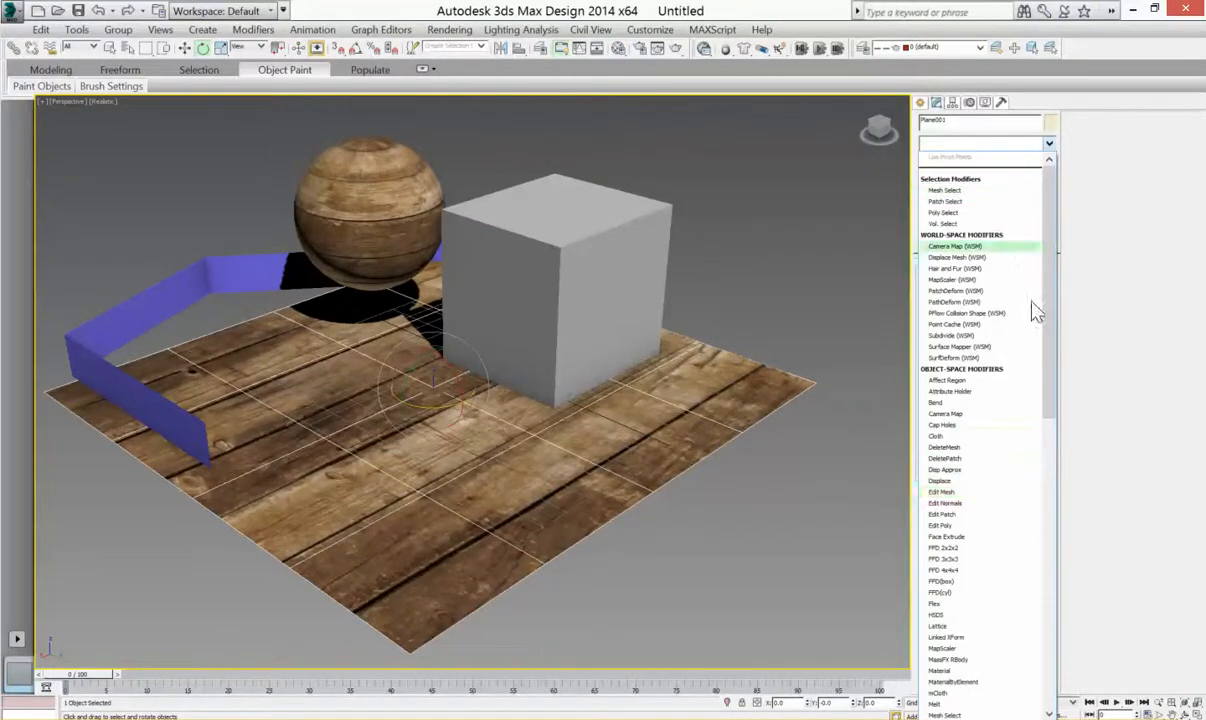
pyautogui.press('u')
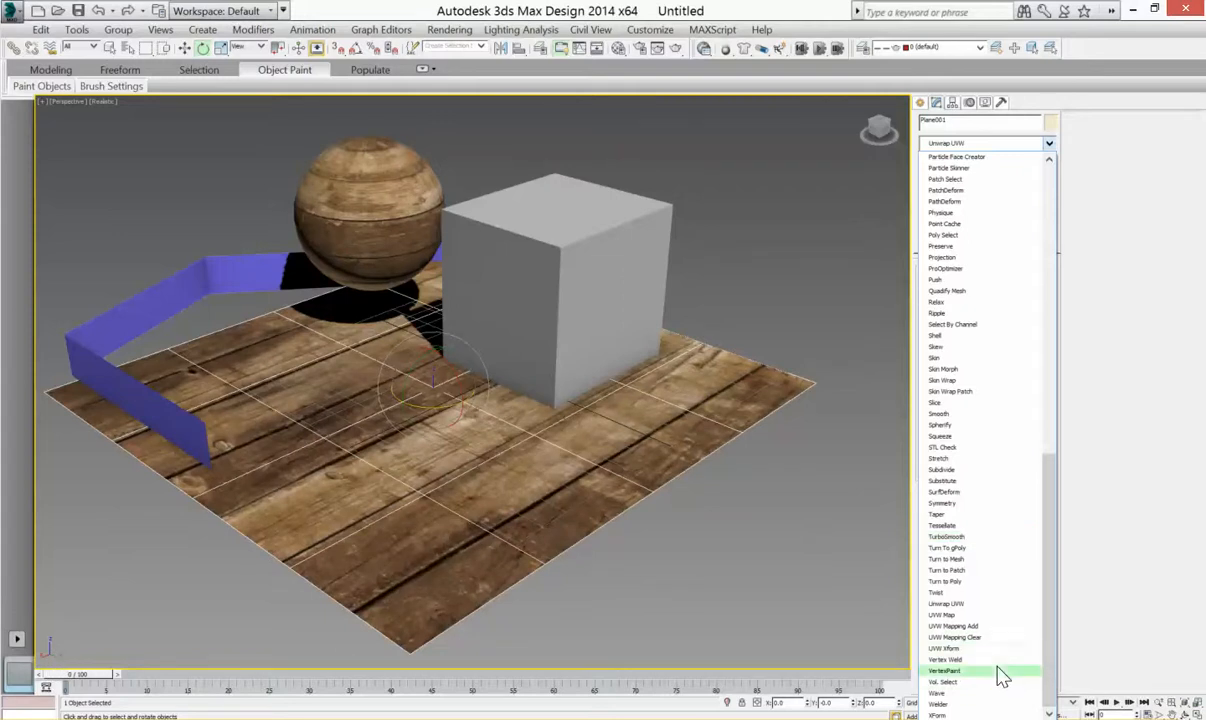
pyautogui.click(975, 616)
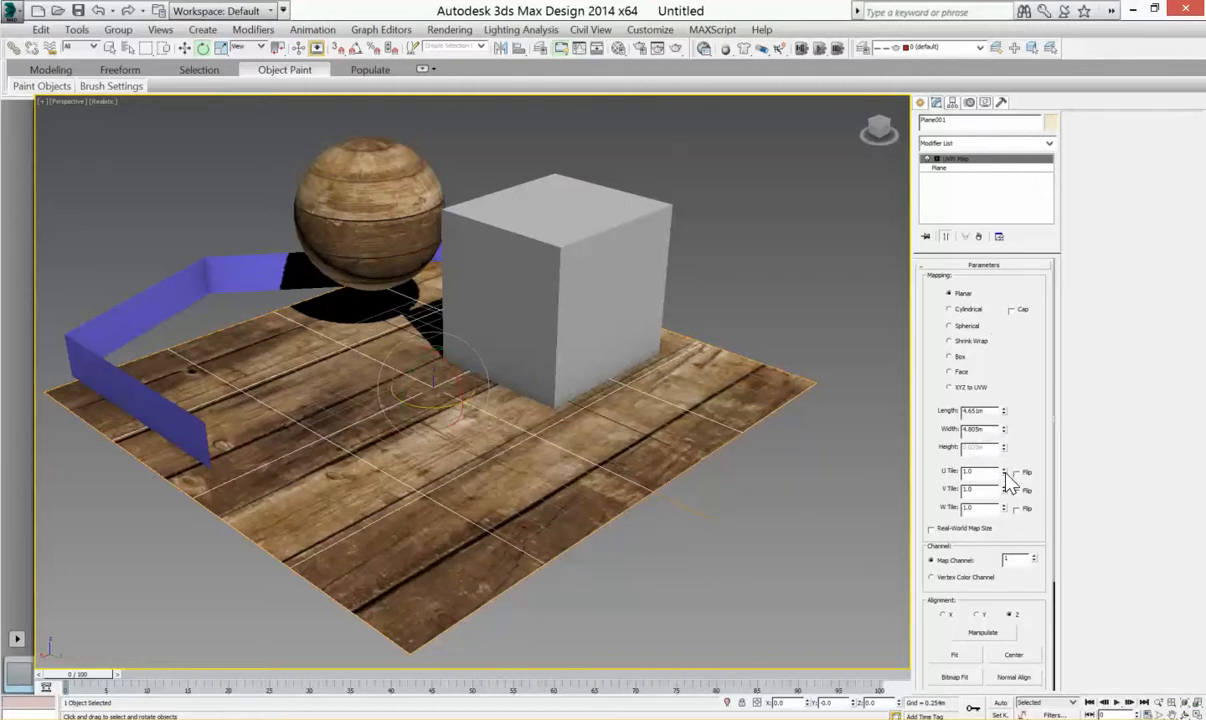
# Set the ground plane's UVW Map tiling to U 1.0 and V 4.13
pyautogui.moveTo(1004, 472); pyautogui.dragTo(1011, 464)
pyautogui.moveTo(1004, 490); pyautogui.dragTo(998, 320)
pyautogui.moveTo(999, 317); pyautogui.dragTo(999, 311)
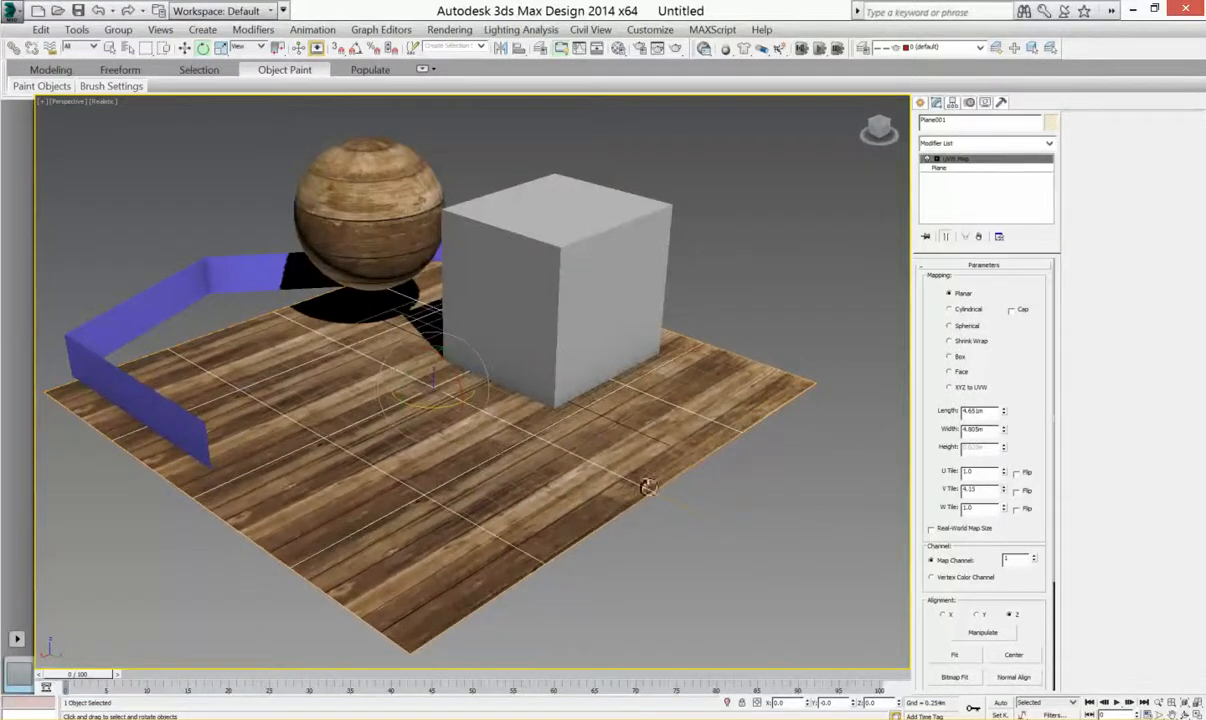
pyautogui.keyDown('alt'); pyautogui.moveTo(697, 556); pyautogui.dragTo(618, 552, button='middle'); pyautogui.keyUp('alt')
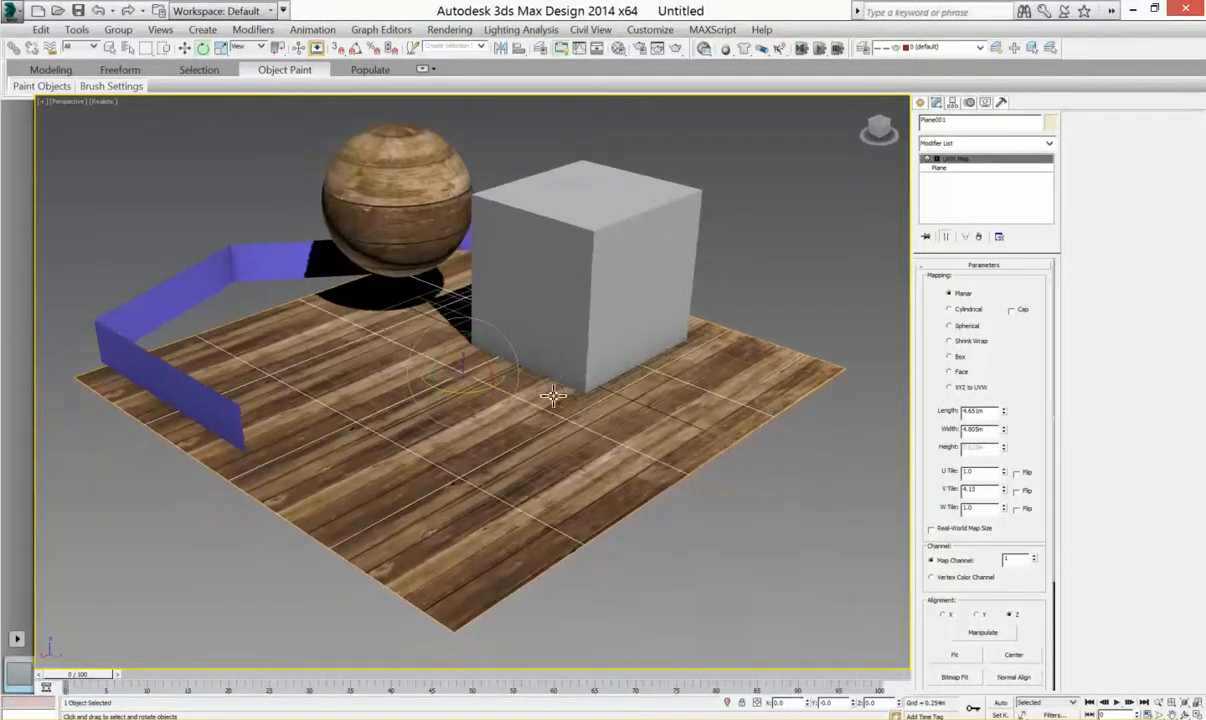
pyautogui.scroll(5, 650, 370)
pyautogui.scroll(-7, 444, 546)
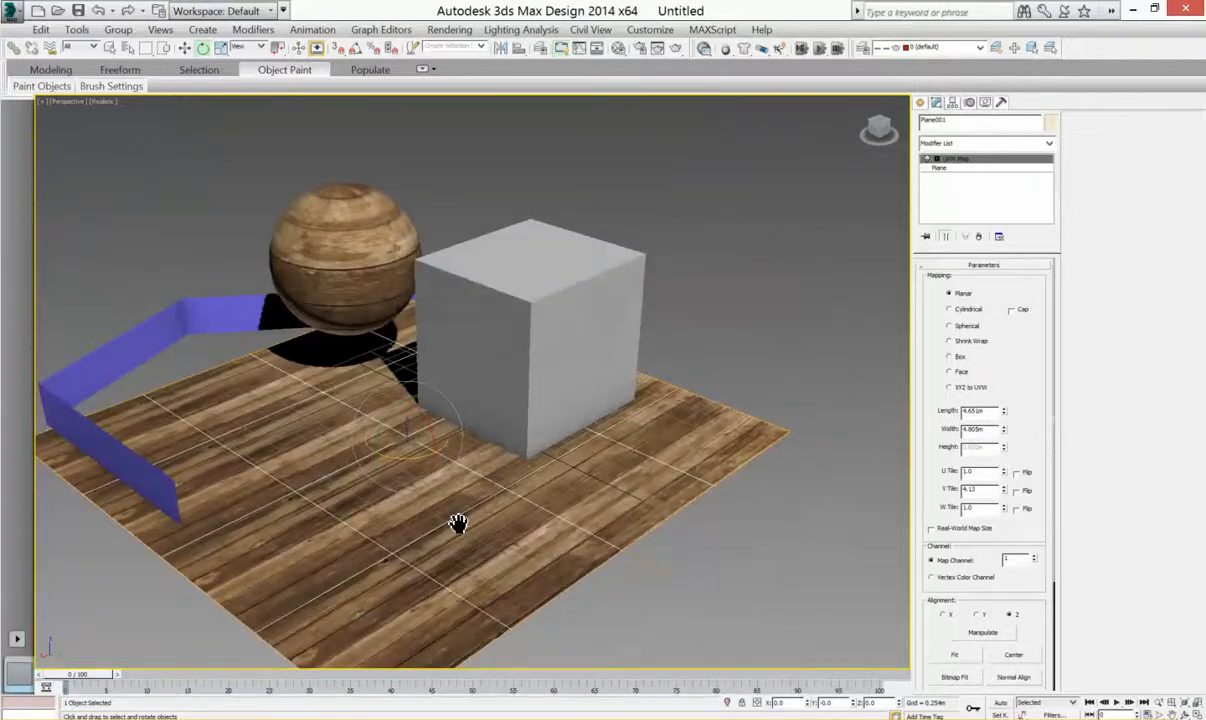
pyautogui.moveTo(457, 523); pyautogui.dragTo(465, 531, button='middle')
# Deselect the ground plane and hide the viewport grid
pyautogui.click(789, 286)
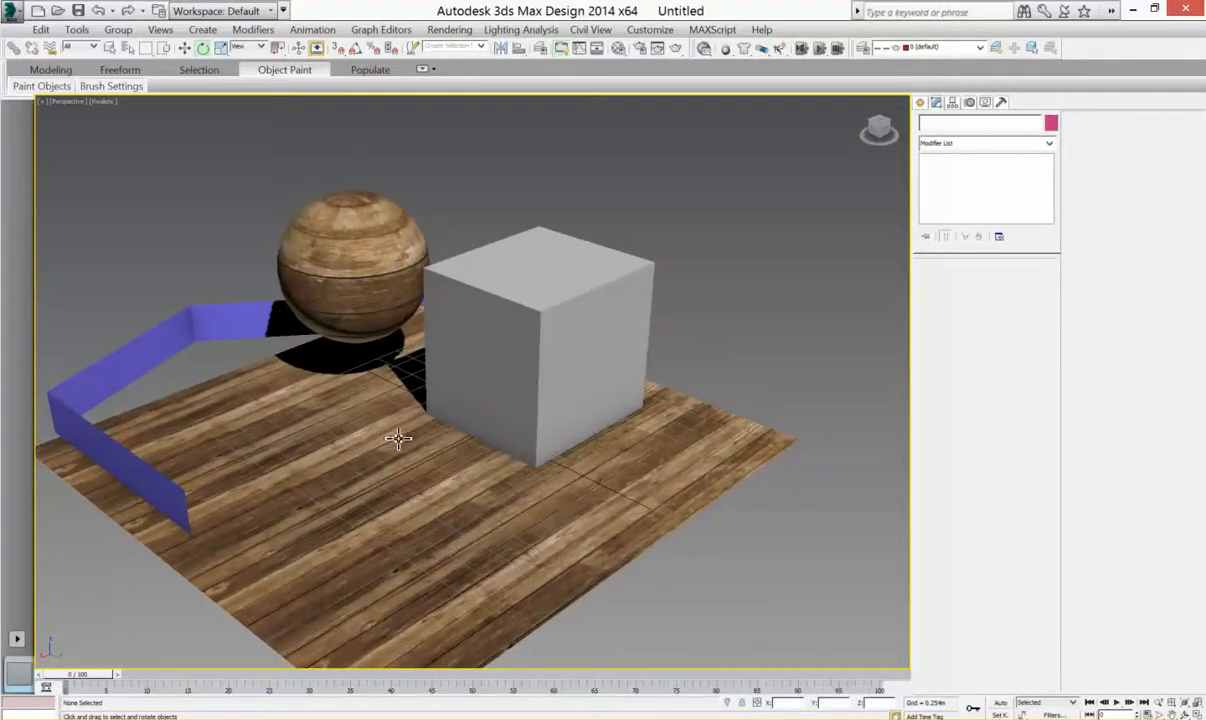
pyautogui.press('g')
pyautogui.moveTo(545, 492); pyautogui.dragTo(557, 467, button='middle')
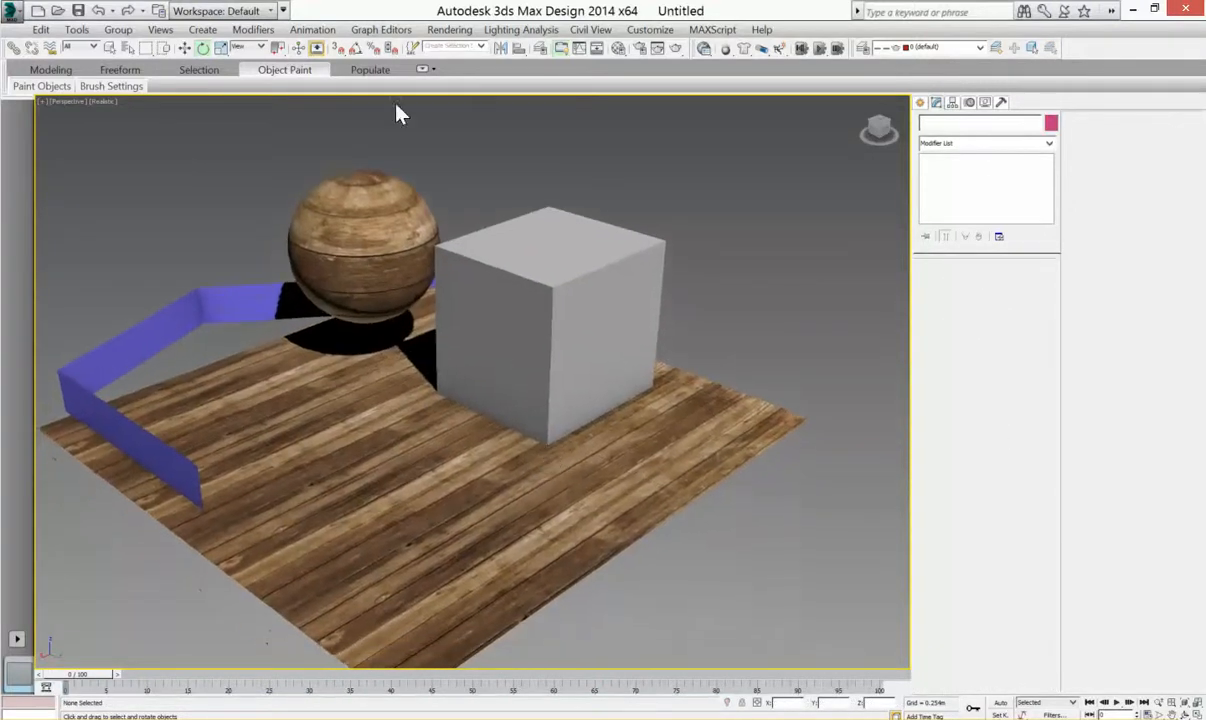
# Add a UVW Map modifier to the wooden sphere and set its mapping type to Spherical
pyautogui.click(391, 182)
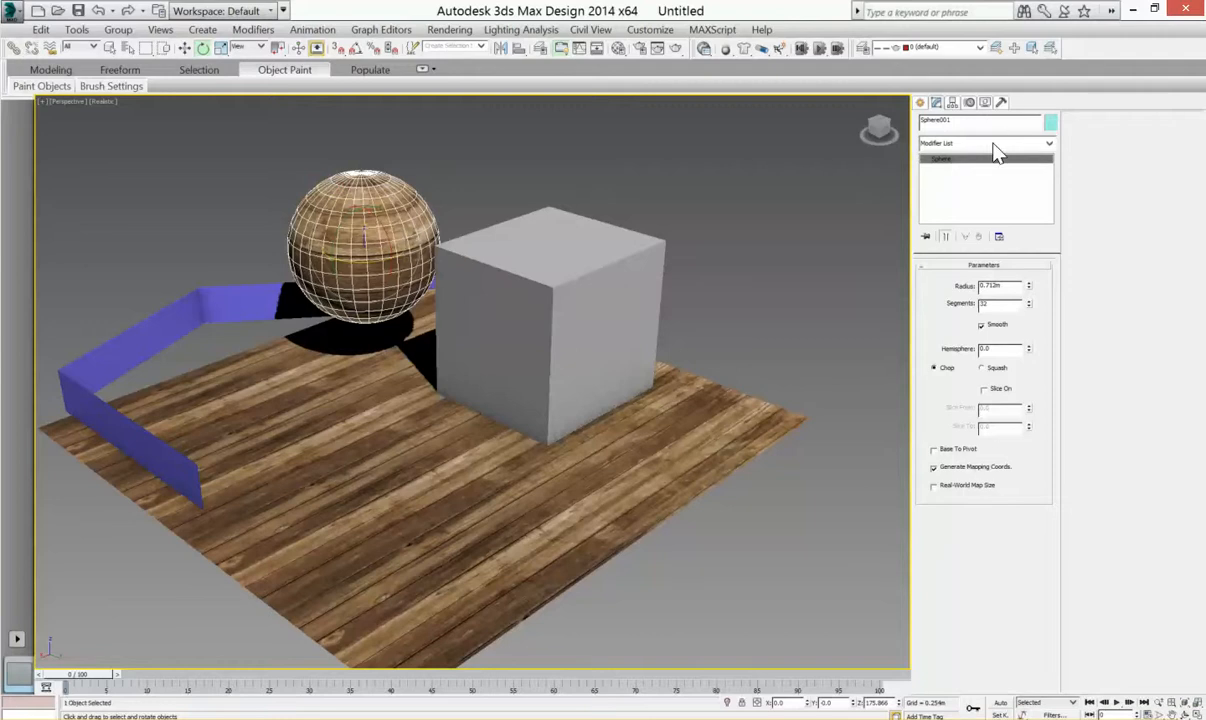
pyautogui.click(1033, 148)
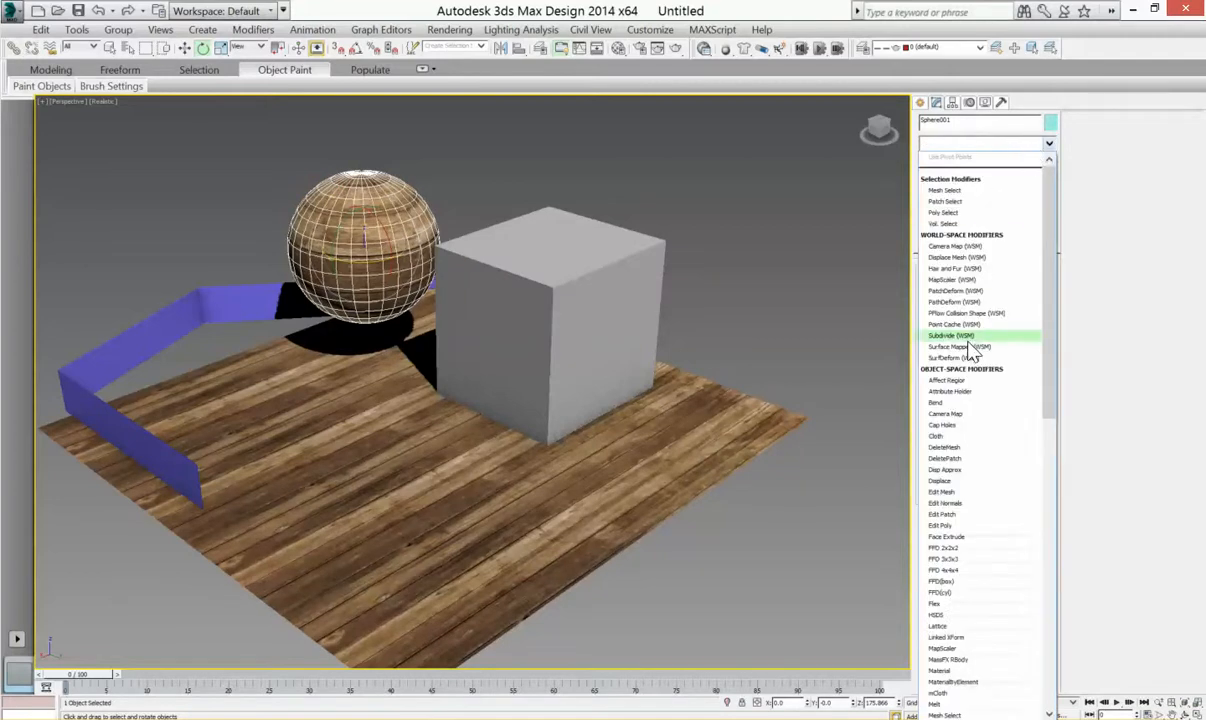
pyautogui.scroll(-10, 975, 498)
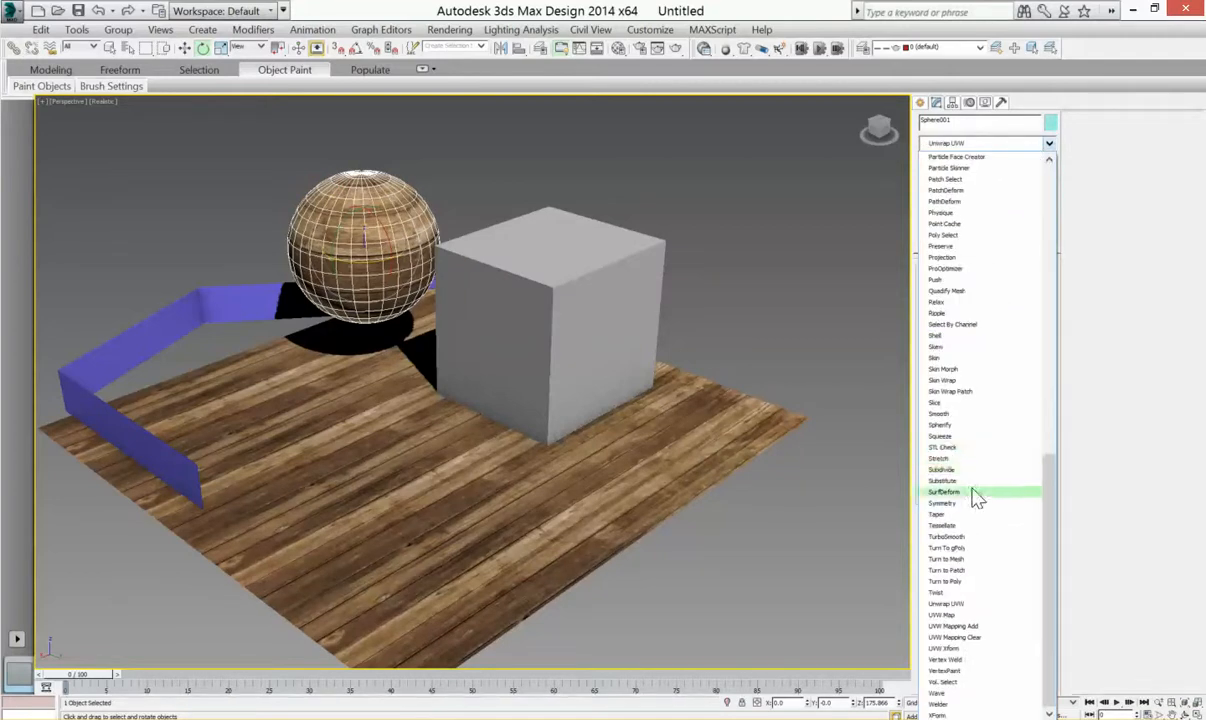
pyautogui.click(985, 615)
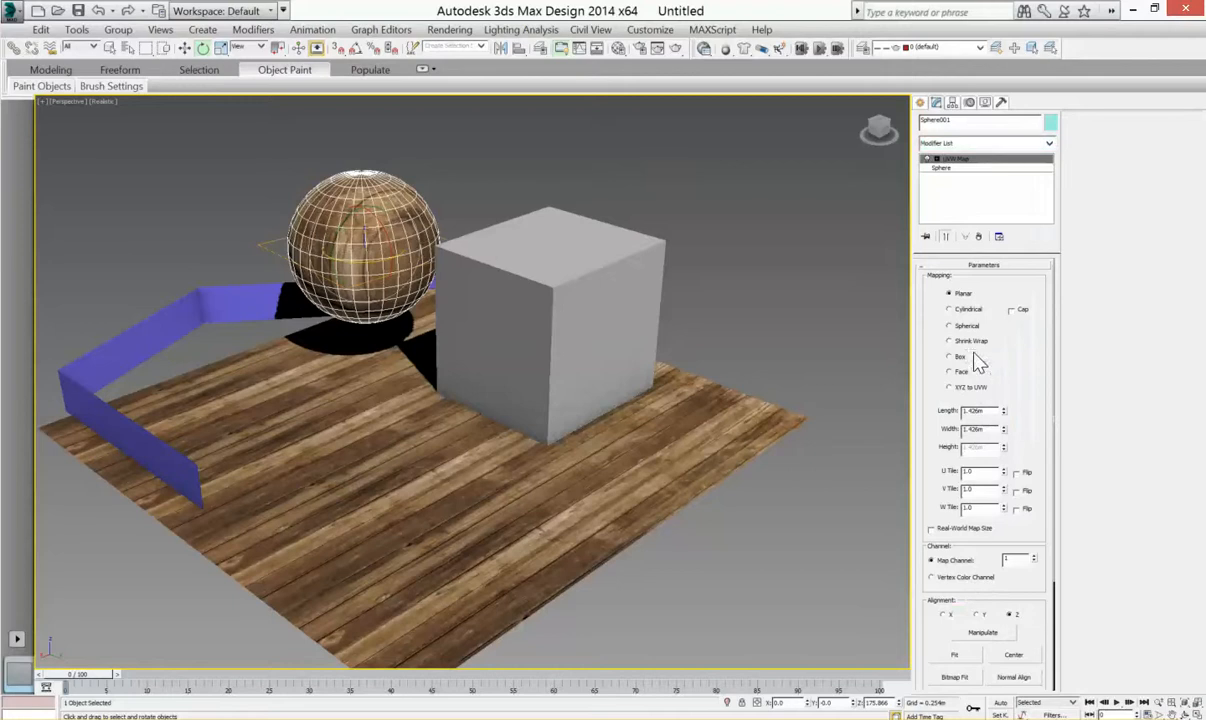
pyautogui.click(950, 326)
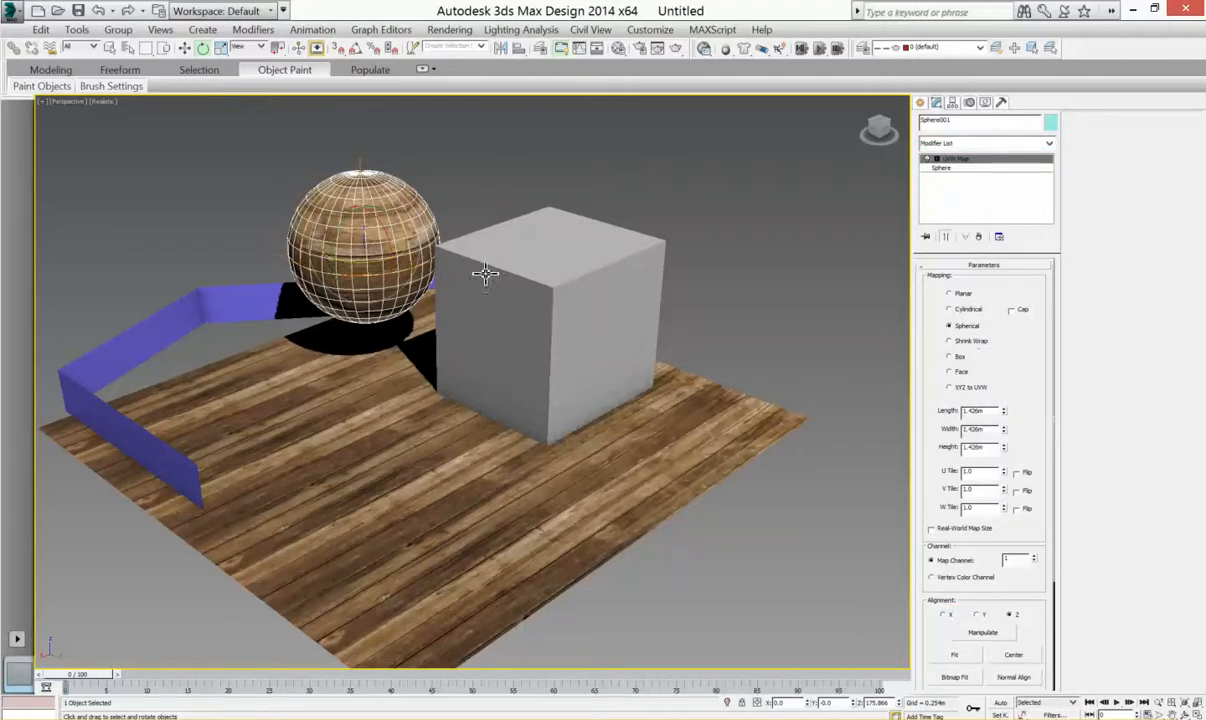
# Set the sphere's UVW Map tiling to U 1.0 and V 3.62
pyautogui.moveTo(671, 452); pyautogui.dragTo(754, 521, button='middle')
pyautogui.scroll(2, 325, 264)
pyautogui.scroll(2, 597, 391)
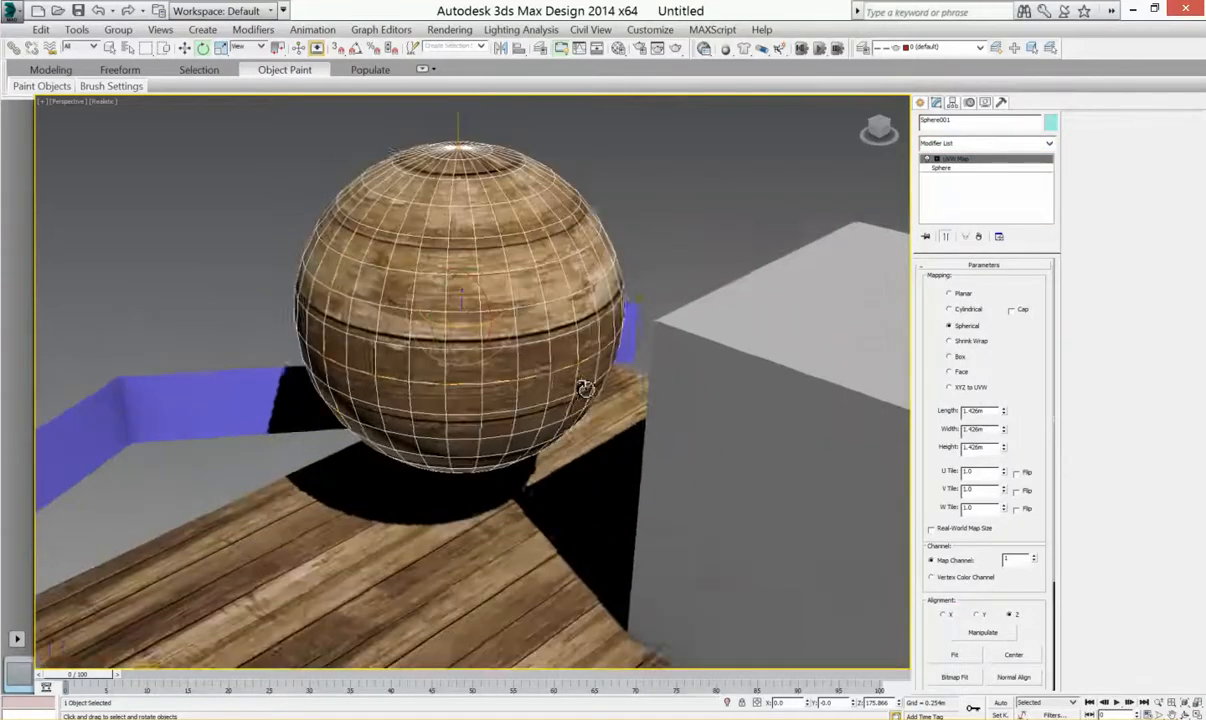
pyautogui.moveTo(584, 388); pyautogui.dragTo(545, 372, button='middle')
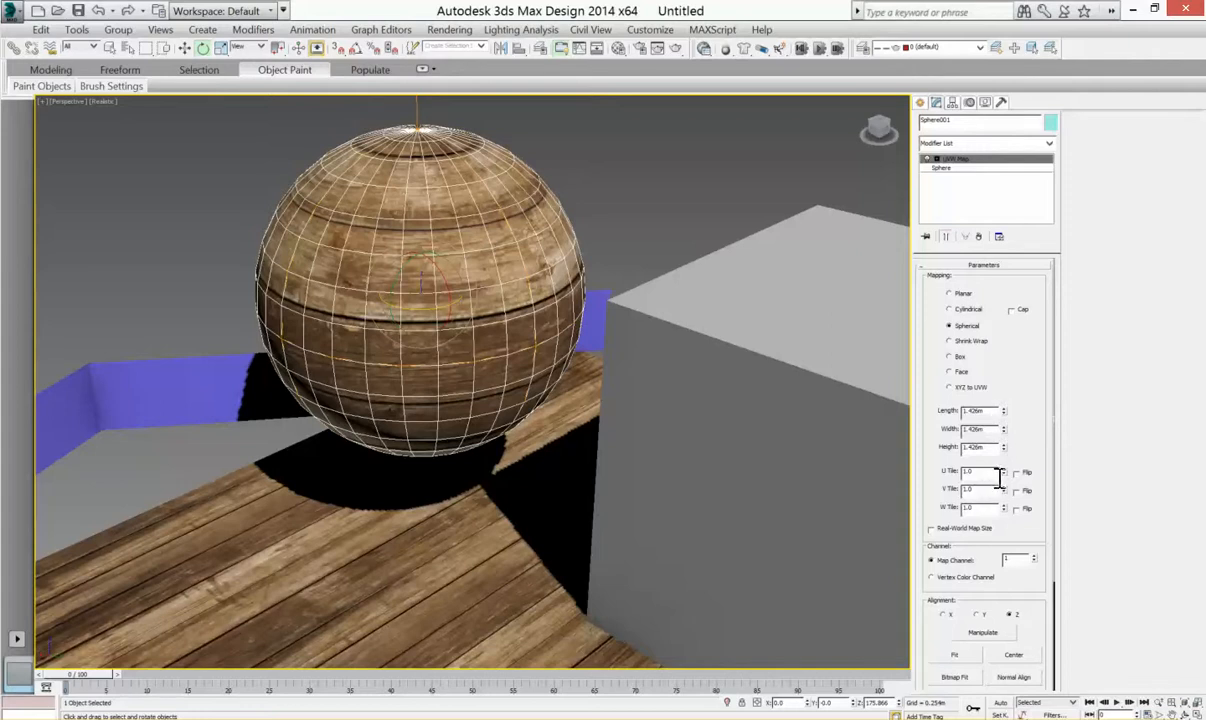
pyautogui.moveTo(1005, 490); pyautogui.dragTo(993, 398)
pyautogui.moveTo(624, 328); pyautogui.dragTo(555, 298, button='middle')
pyautogui.moveTo(1005, 475)
pyautogui.mouseDown()
pyautogui.moveTo(1008, 421)
pyautogui.moveTo(1014, 536)
pyautogui.moveTo(1029, 473)
pyautogui.mouseUp()
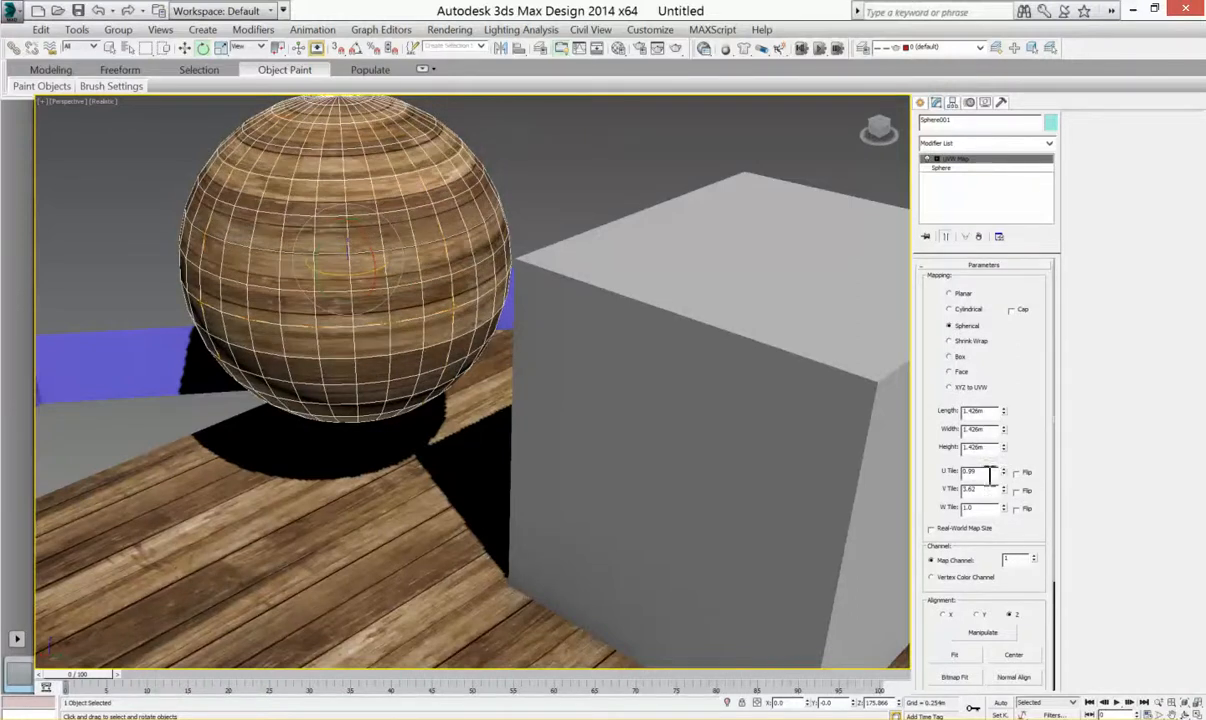
pyautogui.moveTo(492, 484); pyautogui.dragTo(447, 460, button='middle')
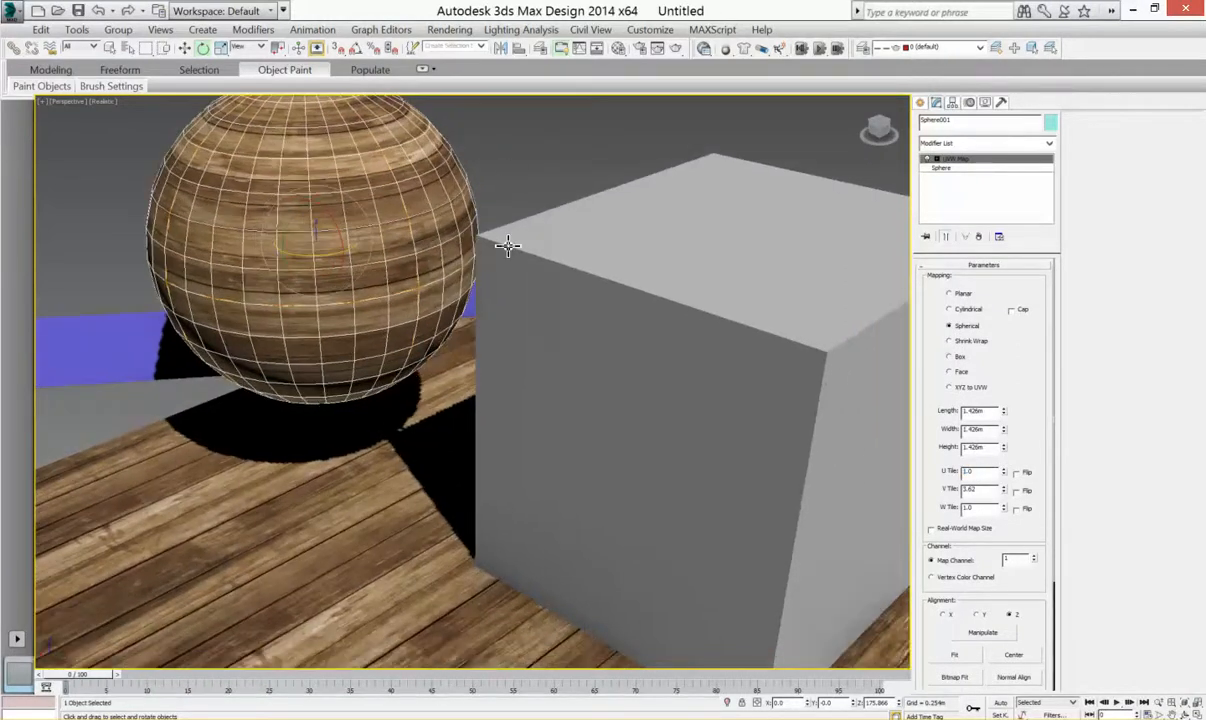
# Deselect the sphere to inspect its wood tiling without the wireframe, and select it again
pyautogui.hotkey('ctrl', 'd')
pyautogui.scroll(-3, 376, 282)
pyautogui.keyDown('alt'); pyautogui.moveTo(426, 403); pyautogui.dragTo(339, 248, button='middle'); pyautogui.keyUp('alt')
pyautogui.click(339, 248)
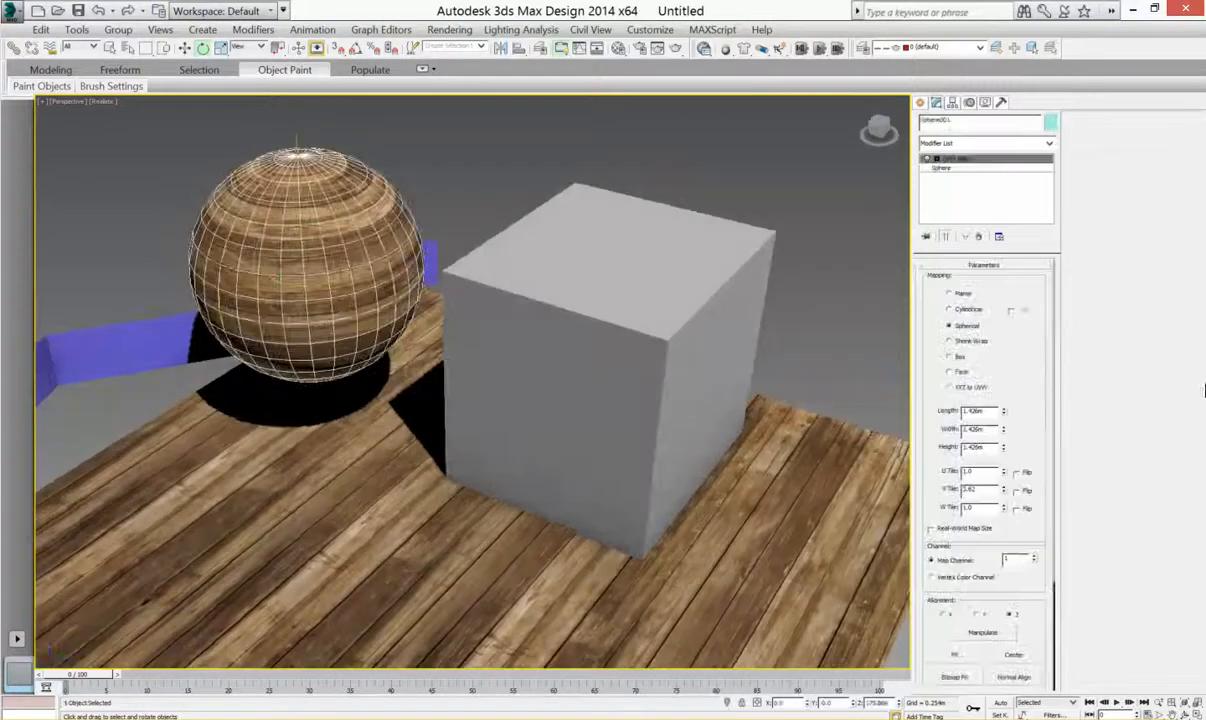
pyautogui.scroll(-4, 338, 367)
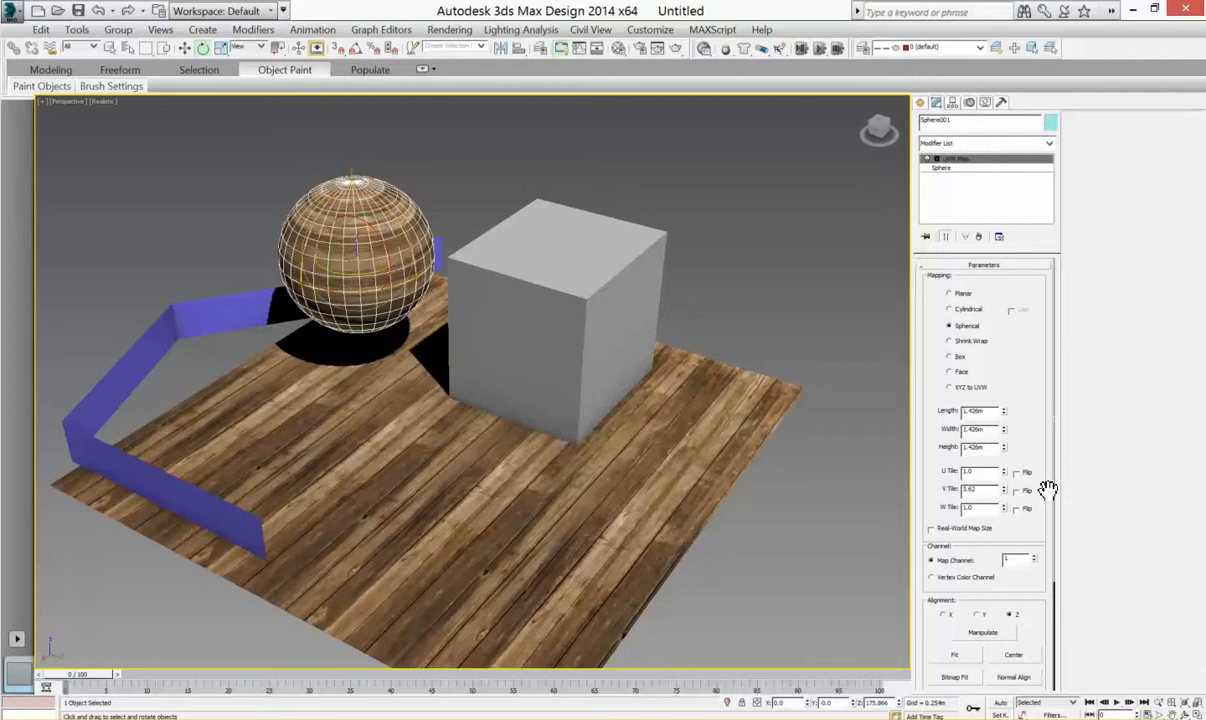
# Try stretching the sphere's mapping gizmo by adjusting its width and setting its length to 3.423 m
pyautogui.moveTo(1004, 431); pyautogui.dragTo(945, 378)
pyautogui.moveTo(1005, 408); pyautogui.dragTo(954, 293)
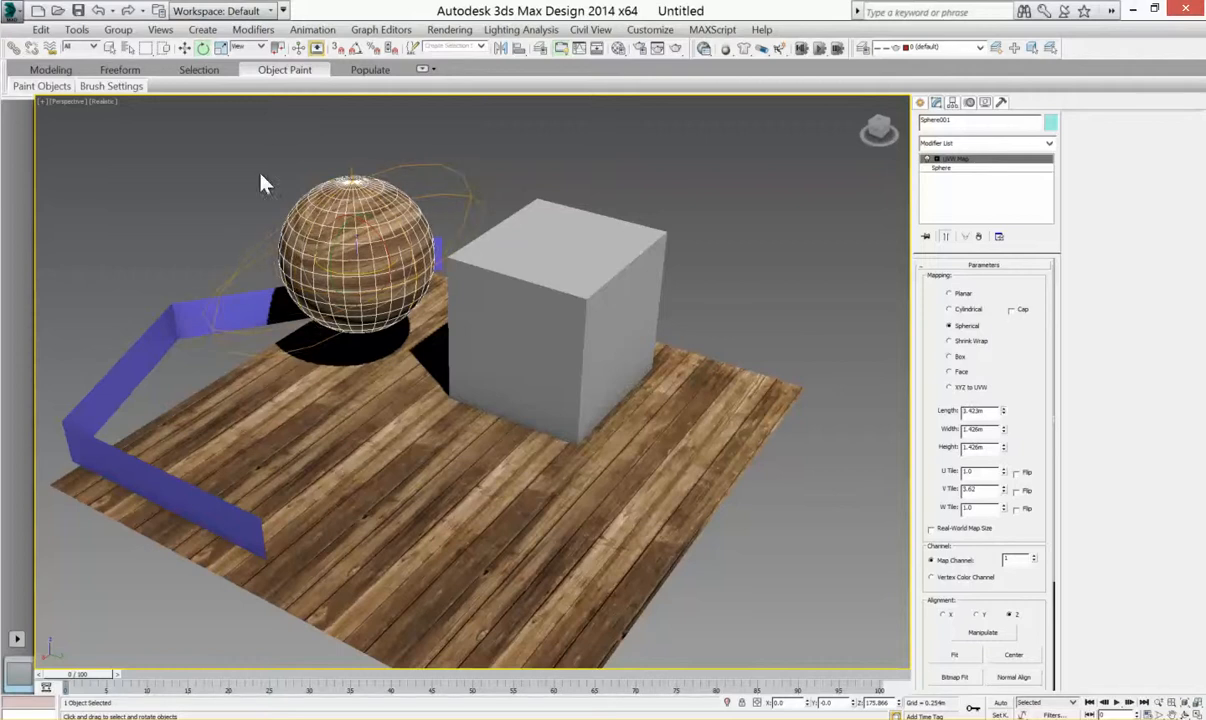
pyautogui.keyDown('alt'); pyautogui.moveTo(384, 344); pyautogui.dragTo(660, 202, button='middle'); pyautogui.keyUp('alt')
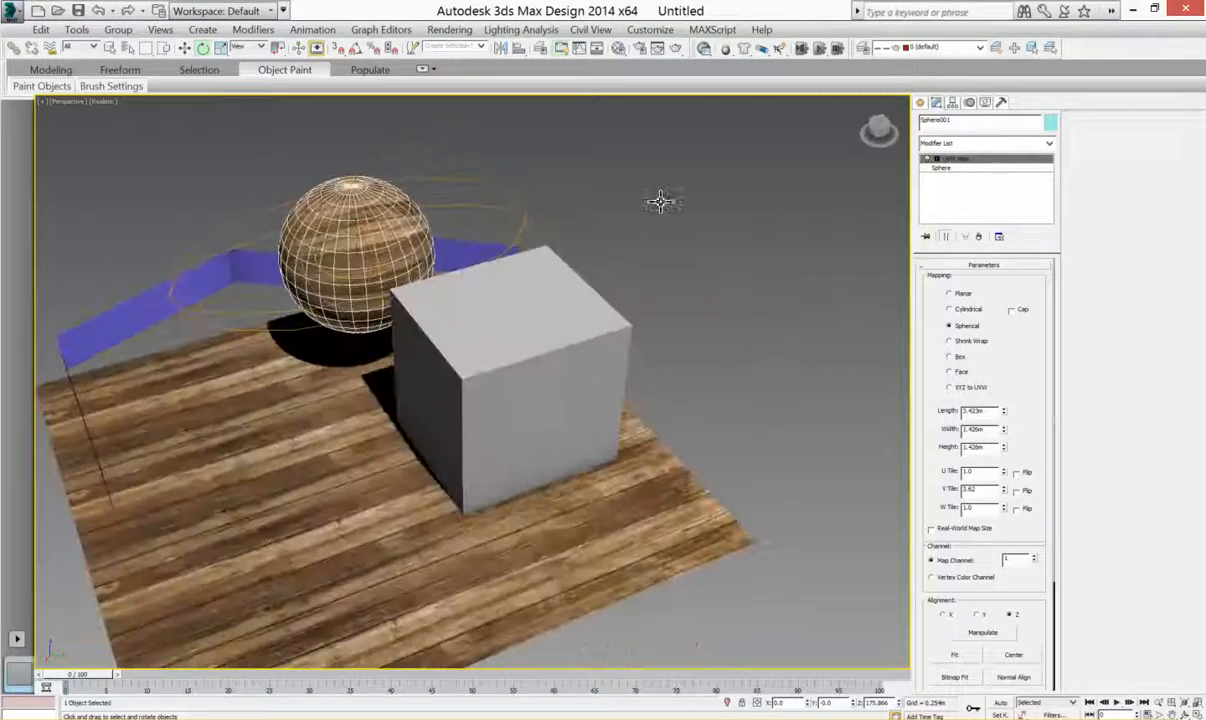
# Set the sphere's UVW Map V tiling to 2.81 and deselect the sphere
pyautogui.keyDown('alt'); pyautogui.moveTo(541, 367); pyautogui.dragTo(1088, 522, button='middle'); pyautogui.keyUp('alt')
pyautogui.moveTo(1007, 497); pyautogui.dragTo(910, 467)
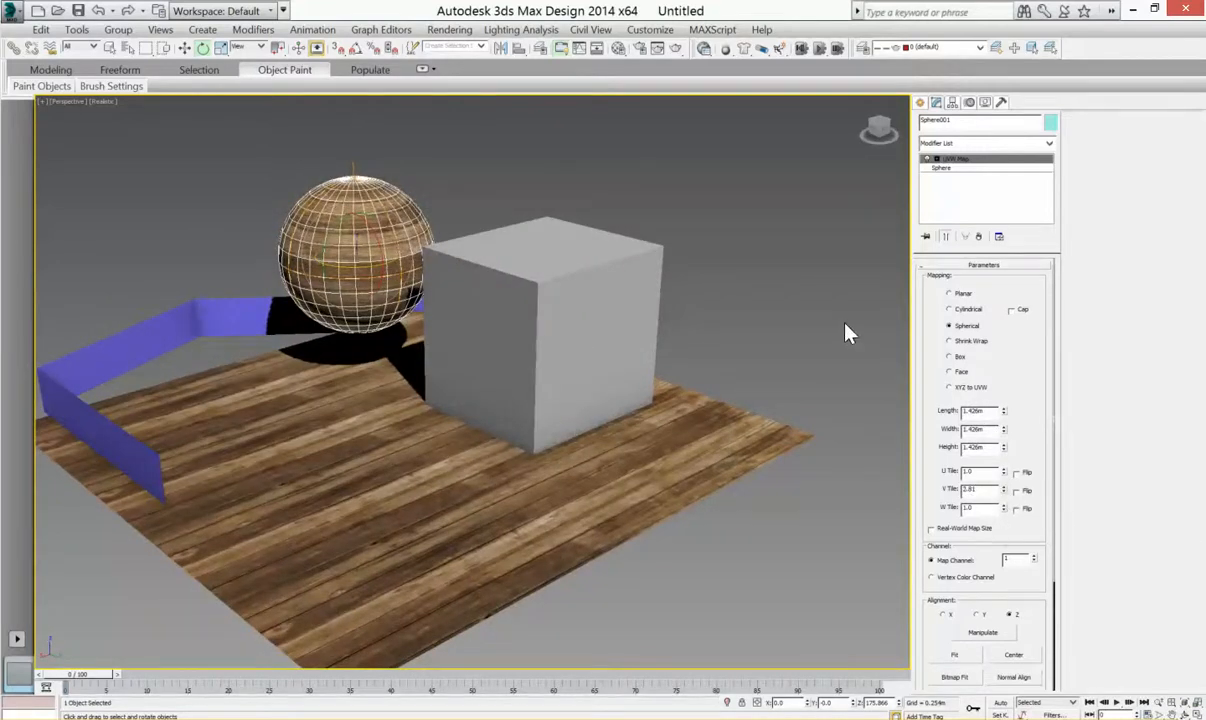
pyautogui.click(847, 333)
# Render the perspective view of the scene and close the rendered image
pyautogui.keyDown('alt'); pyautogui.moveTo(431, 342); pyautogui.dragTo(526, 278, button='middle'); pyautogui.keyUp('alt')
pyautogui.moveTo(388, 202); pyautogui.dragTo(398, 216, button='middle')
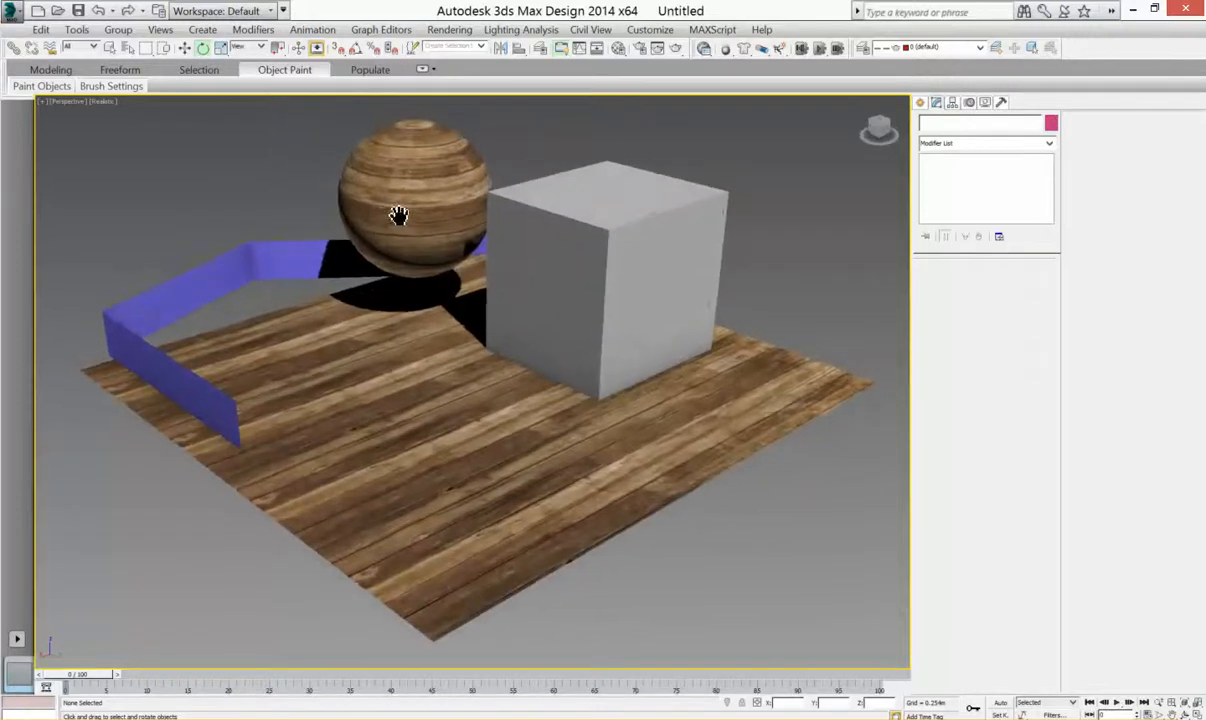
pyautogui.moveTo(588, 229); pyautogui.dragTo(584, 260, button='middle')
pyautogui.click(680, 50)
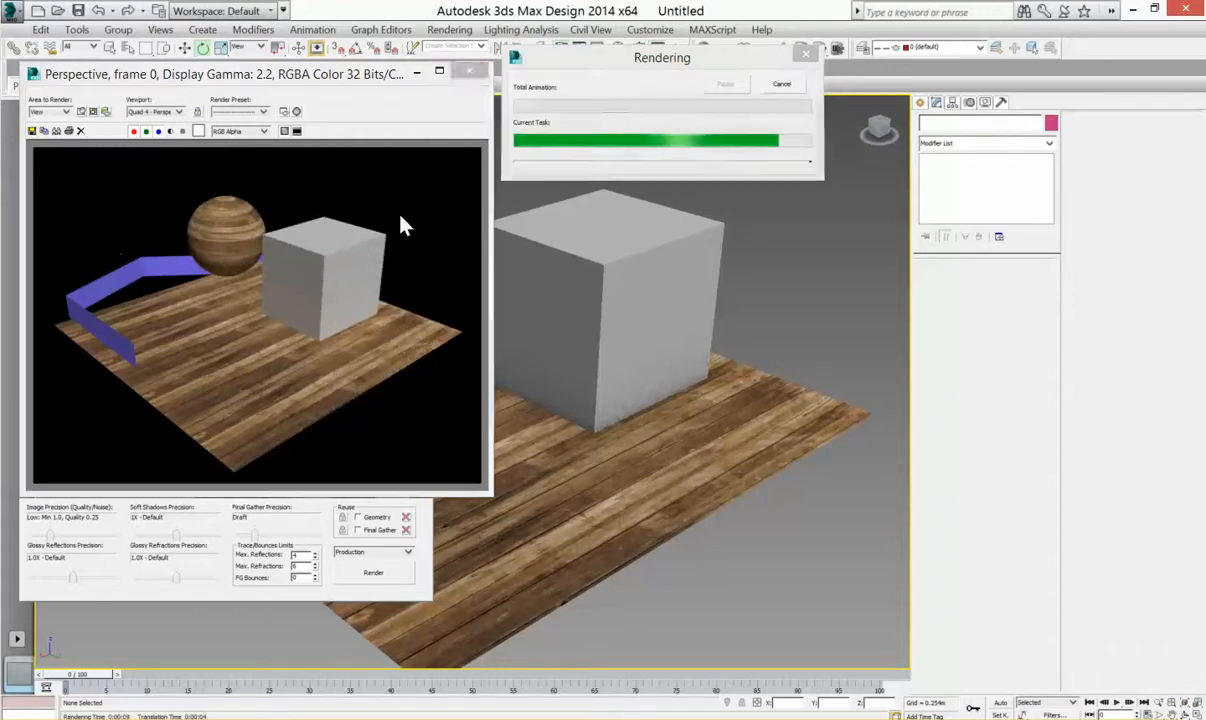
pyautogui.click(484, 72)
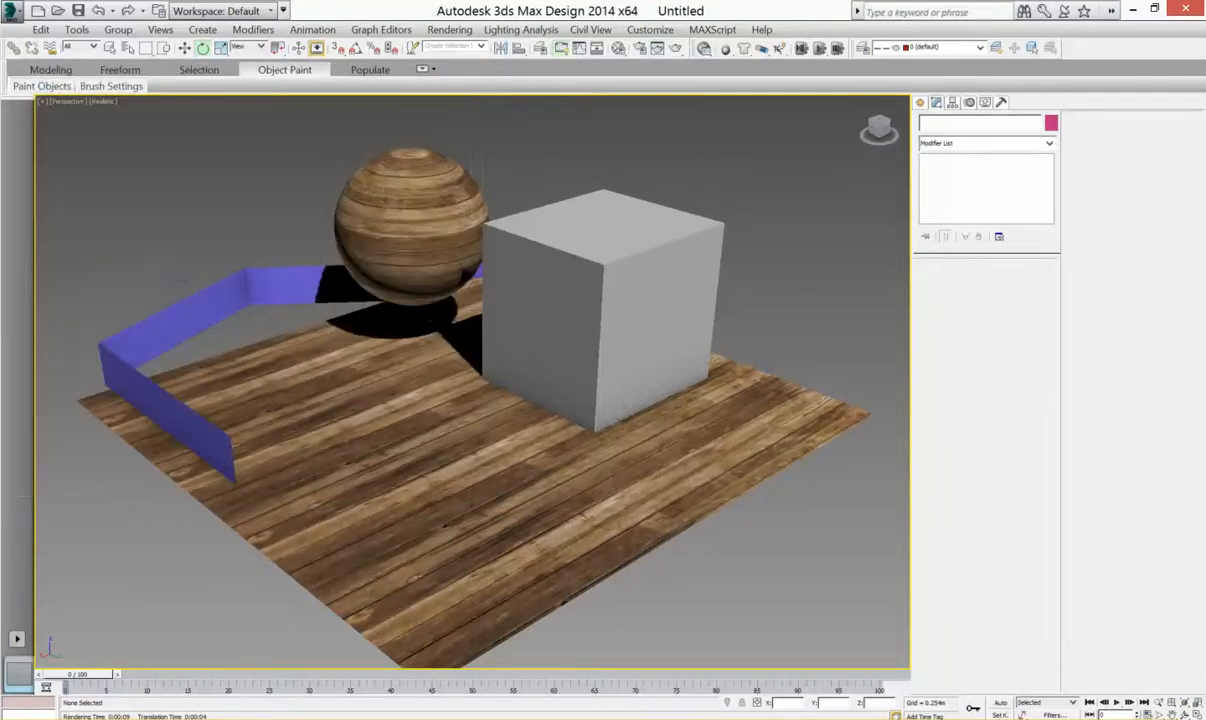
# Switch to the Chrome browser and search Google for "brick map"
pyautogui.click(148, 718)
pyautogui.click(305, 38)
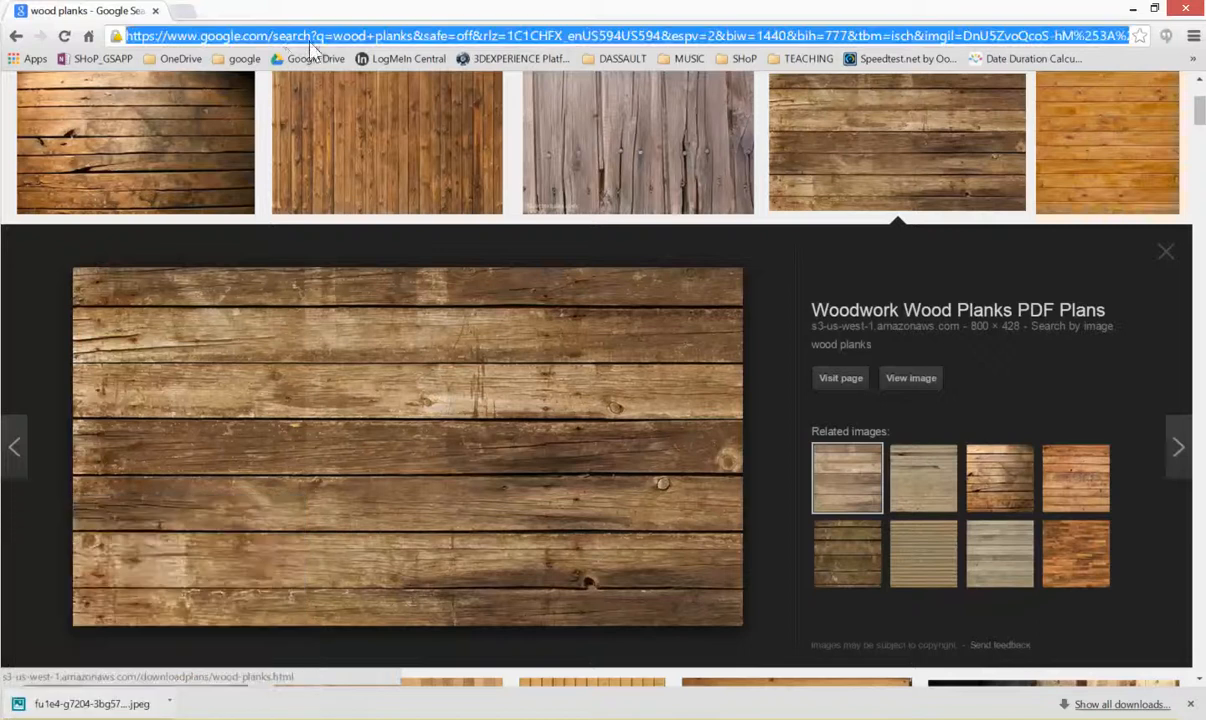
pyautogui.write('brick ')
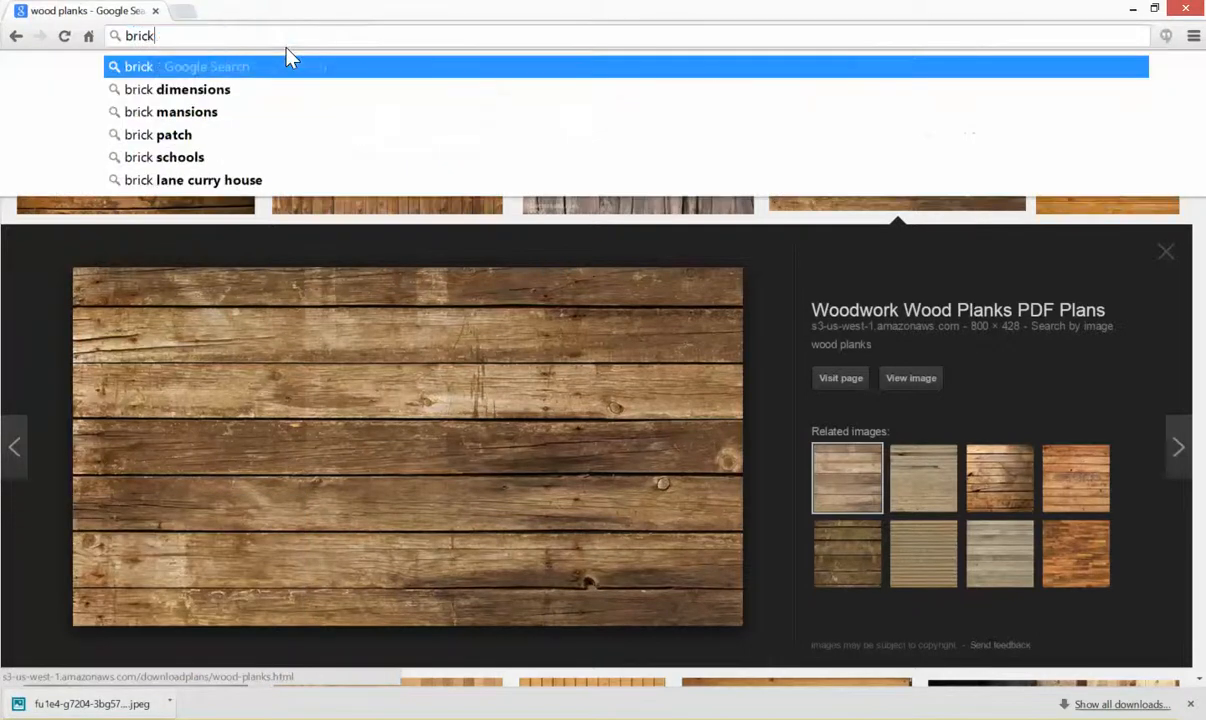
pyautogui.write('map')
pyautogui.press('Return')
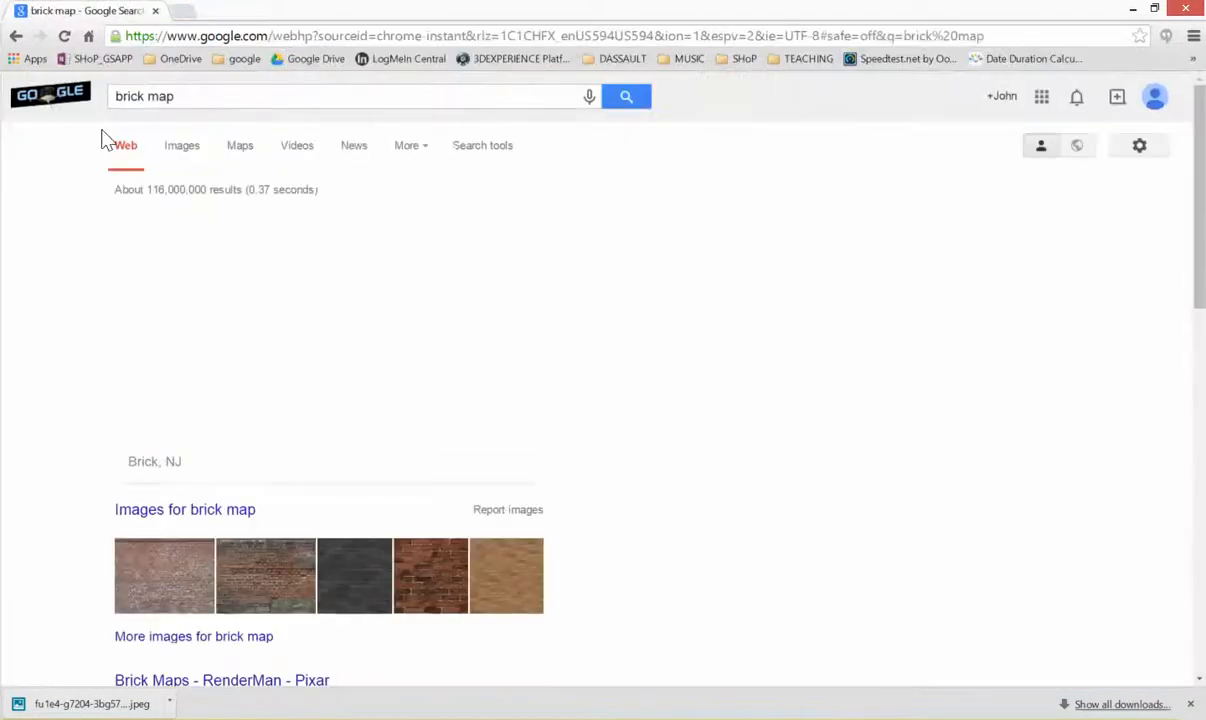
# Save the weathered red brick wall image as PNG file bricks02_d100 in the FUDD folder and return to 3ds Max
pyautogui.click(368, 592)
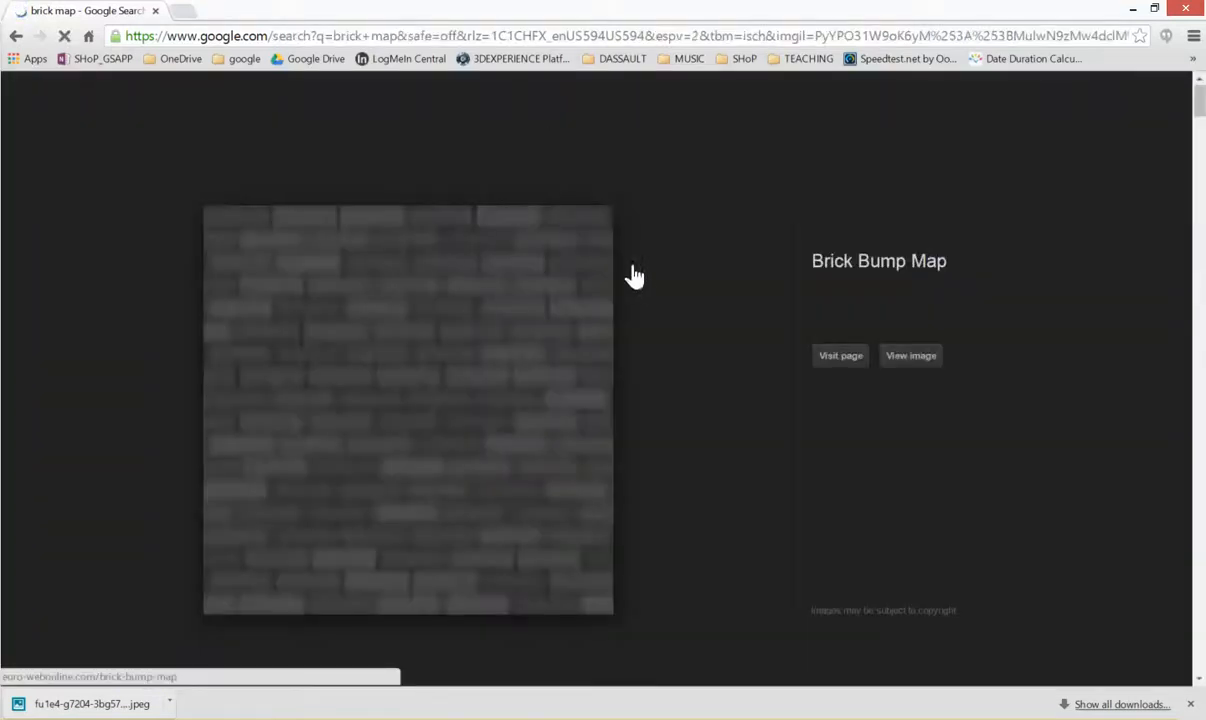
pyautogui.scroll(3, 415, 288)
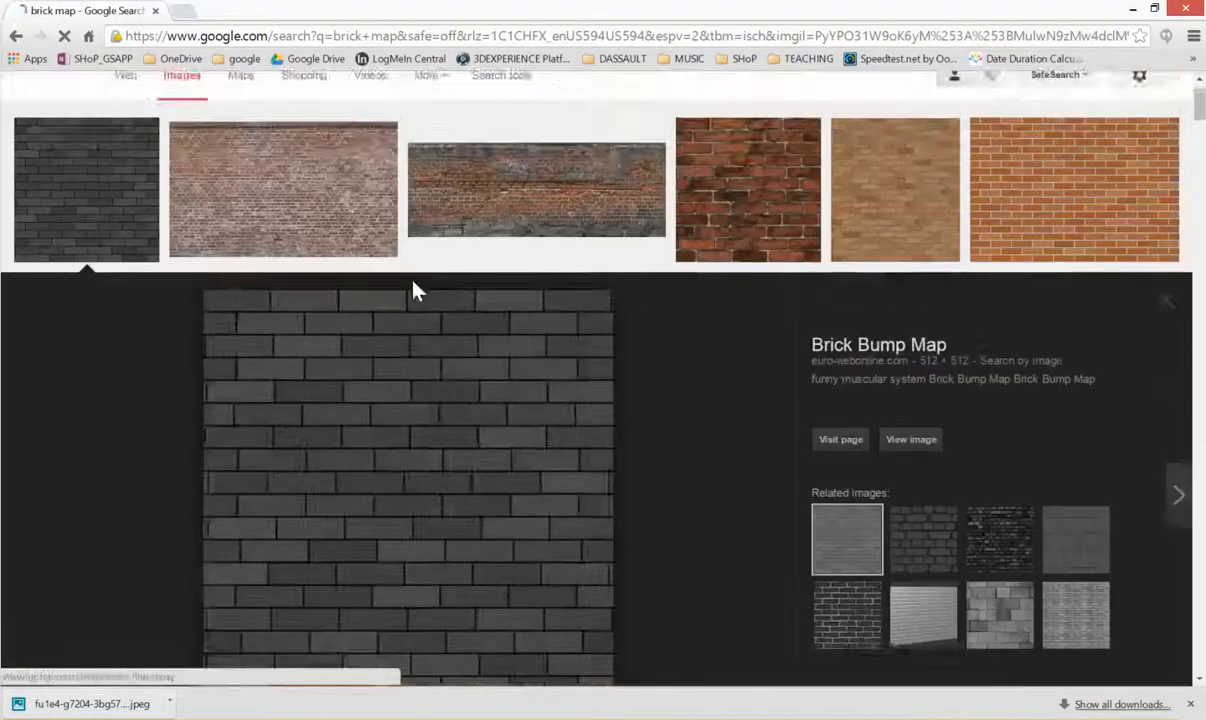
pyautogui.click(287, 295)
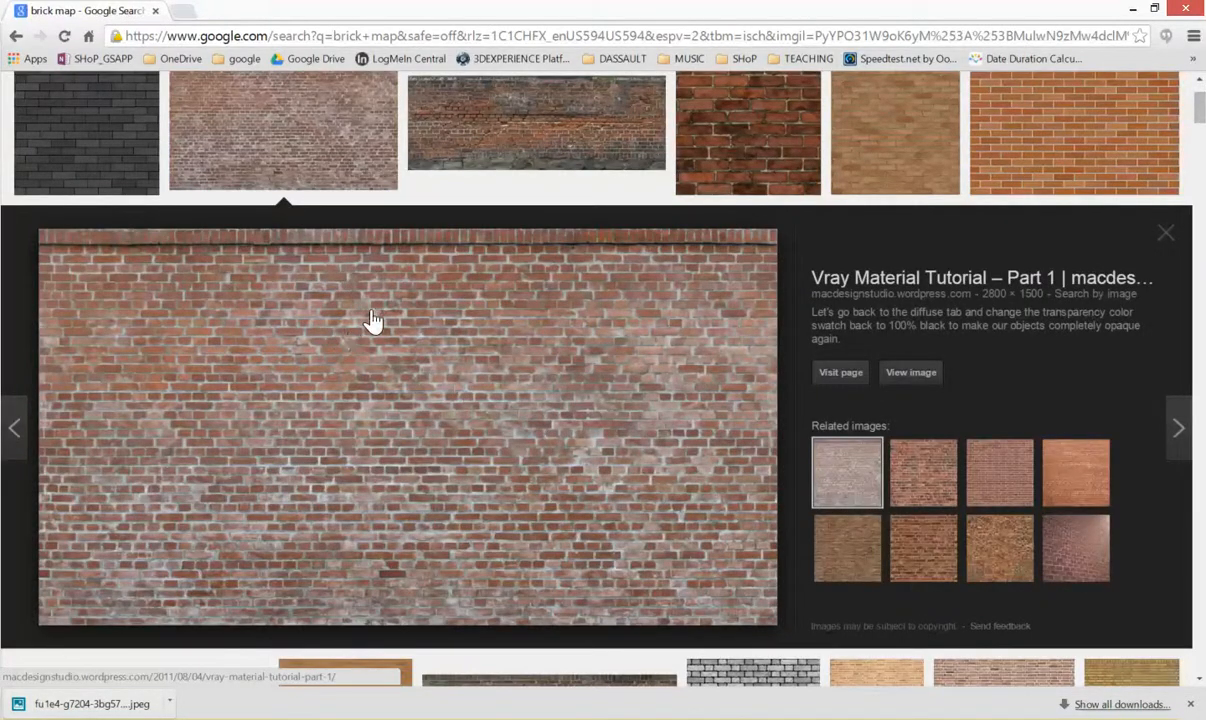
pyautogui.rightClick(424, 345)
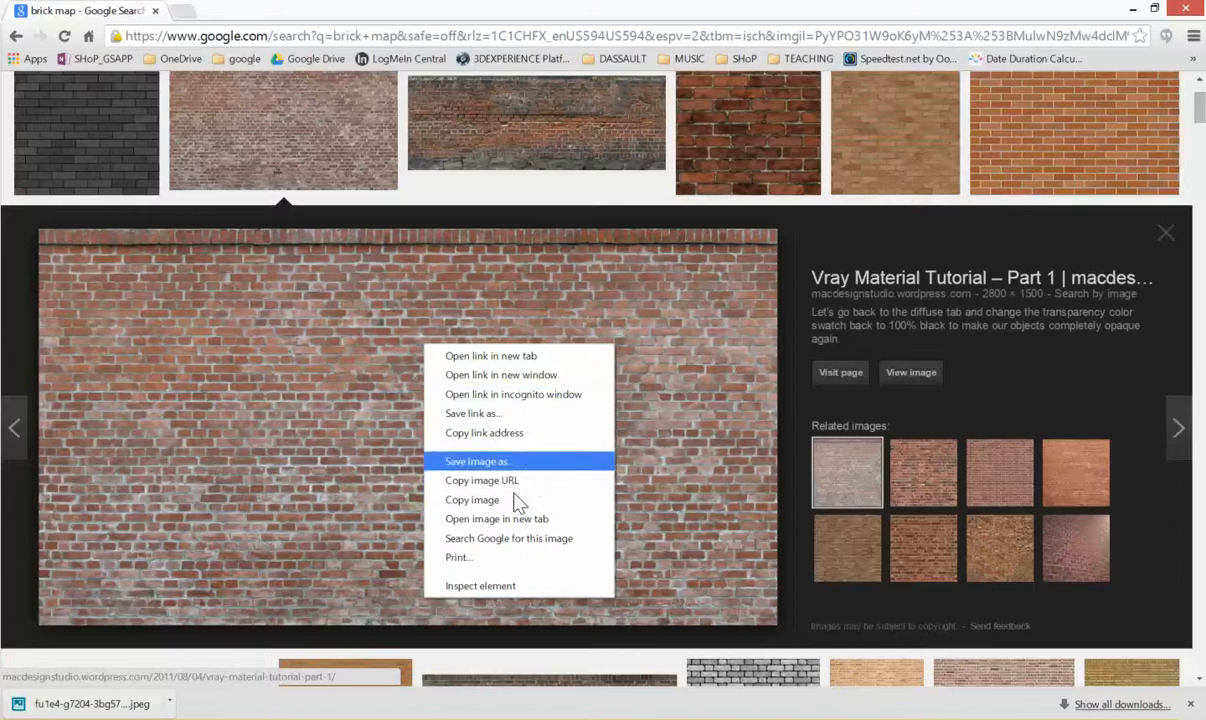
pyautogui.click(478, 461)
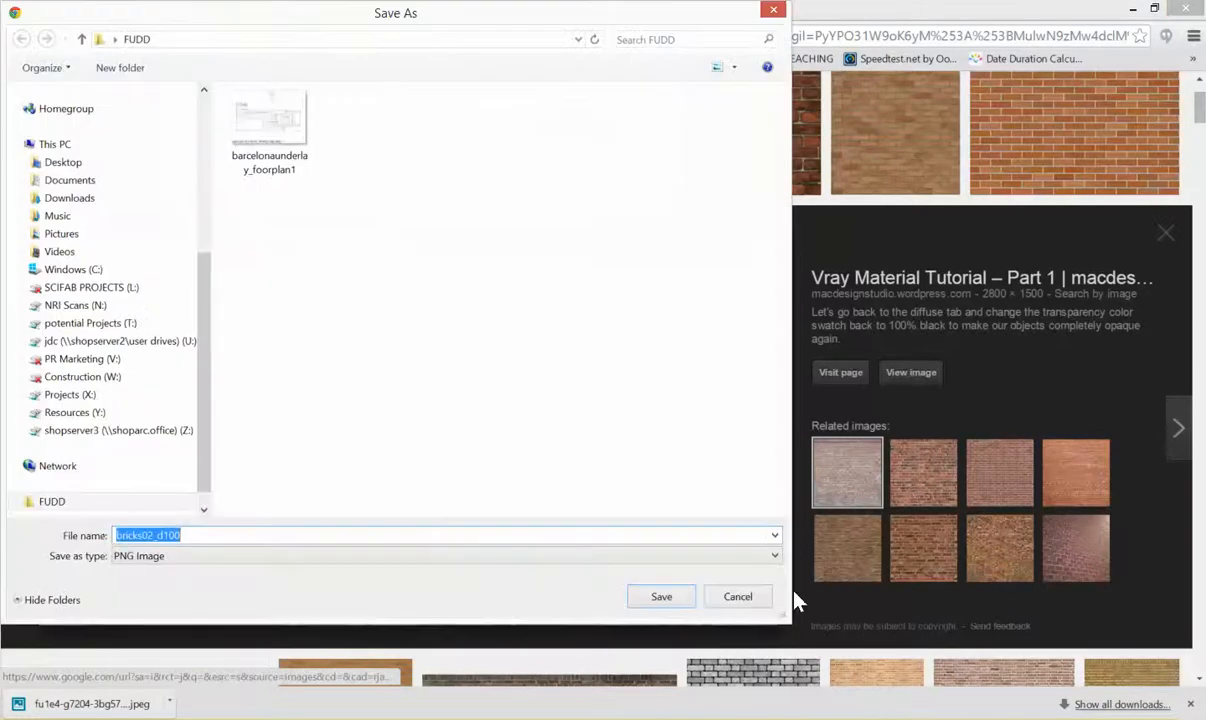
pyautogui.click(652, 597)
pyautogui.click(1131, 9)
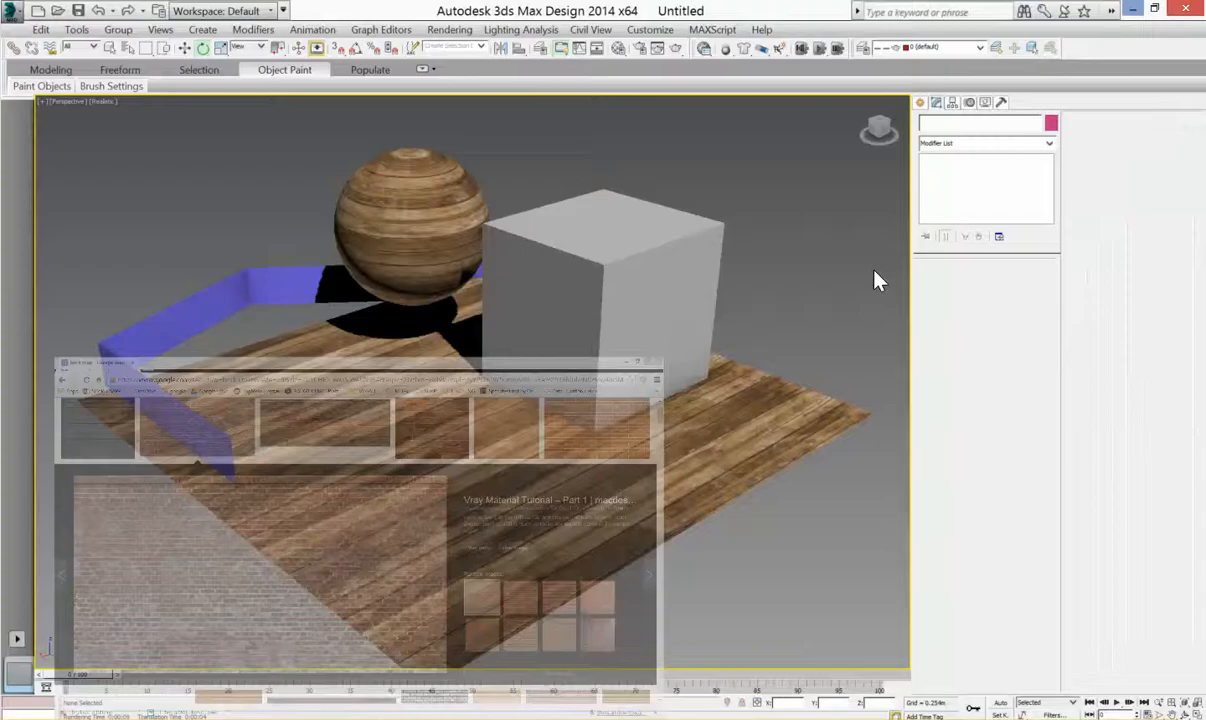
# Select the grey box and open the Material Editor on the unused 08 - Default material
pyautogui.moveTo(596, 338); pyautogui.dragTo(548, 346, button='middle')
pyautogui.click(560, 277)
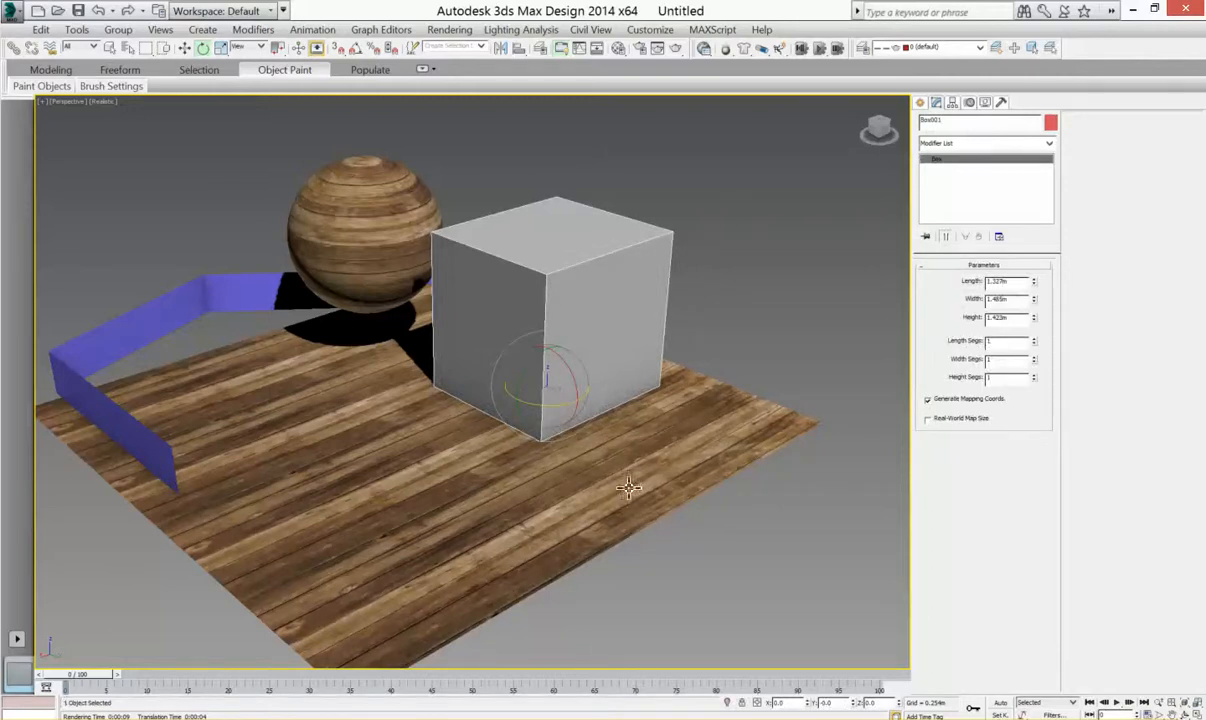
pyautogui.press('m')
pyautogui.click(838, 182)
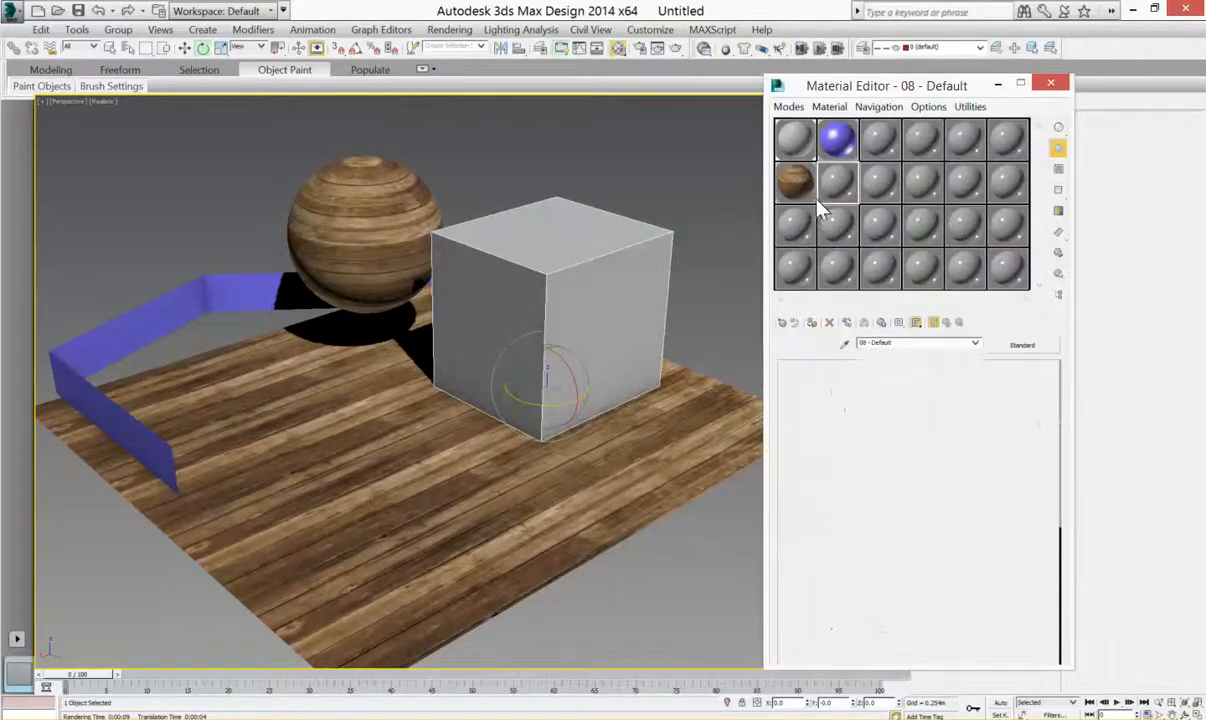
# Copy the grey material into the sample slot beside the wood material and rename the copy brick
pyautogui.click(795, 180)
pyautogui.click(800, 140)
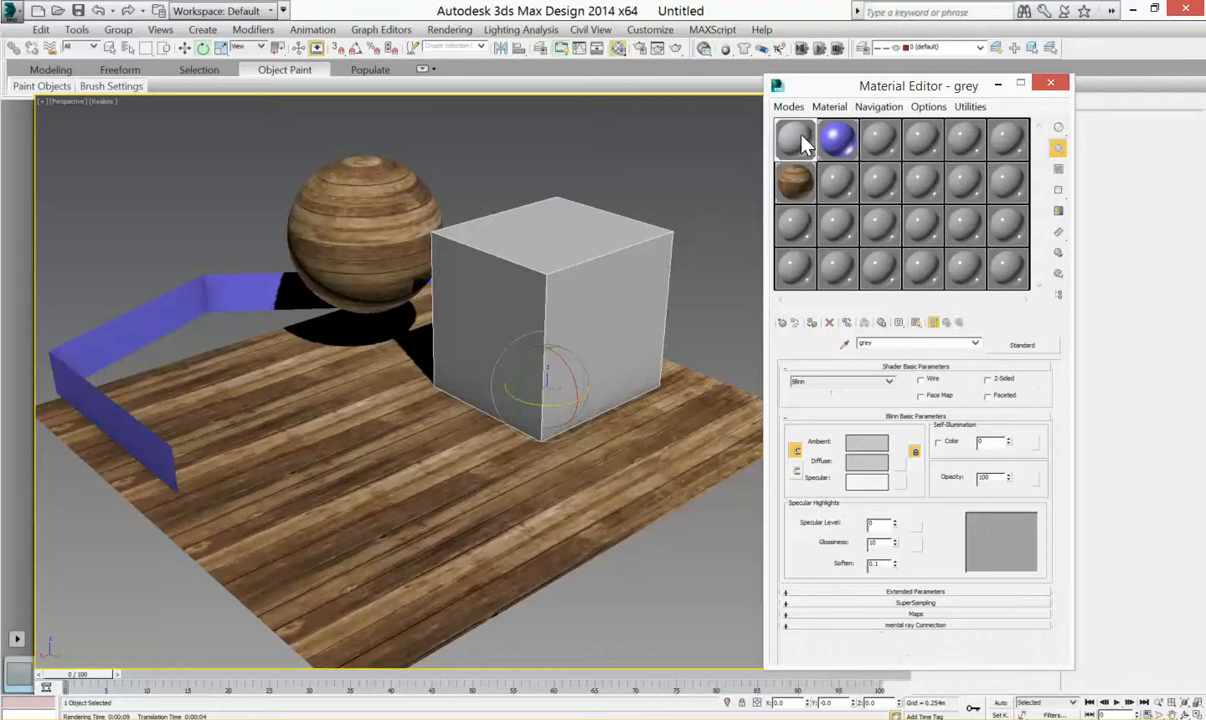
pyautogui.moveTo(801, 140); pyautogui.dragTo(838, 184)
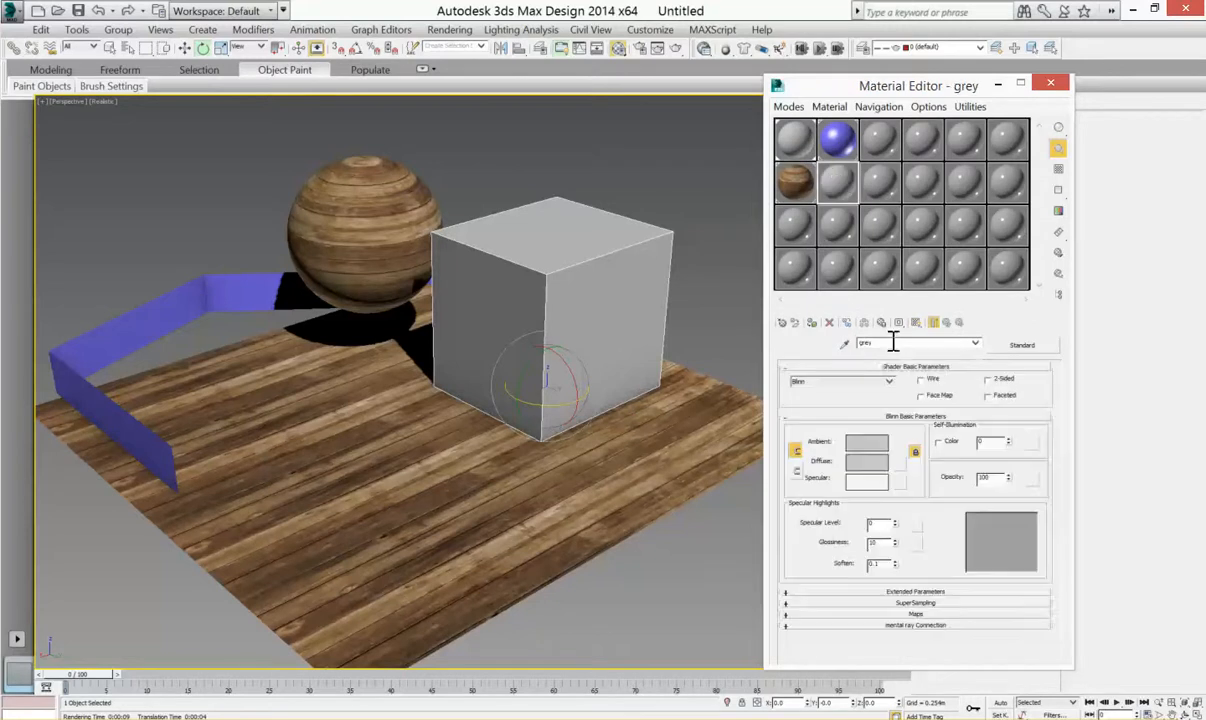
pyautogui.write('brick')
# Apply the bricks02_d100 image from the FUDD folder to the brick material's sample slot and expand the material's map settings
pyautogui.moveTo(277, 718)
pyautogui.click(148, 611)
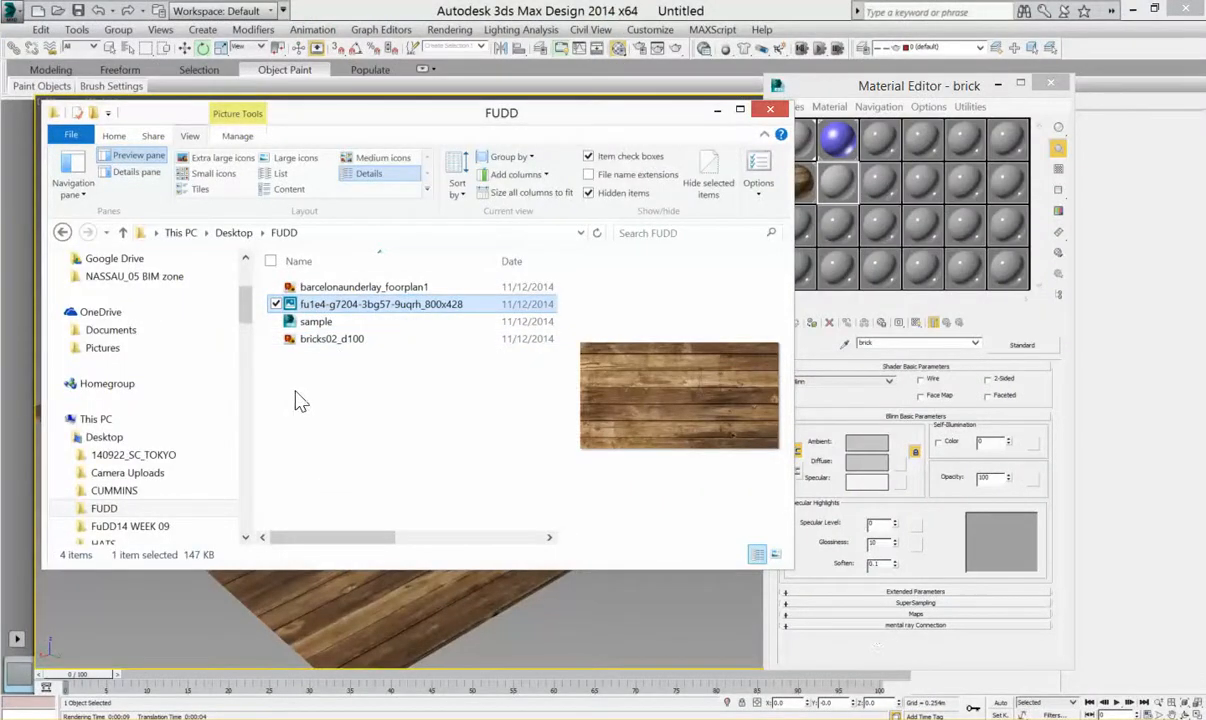
pyautogui.click(320, 338)
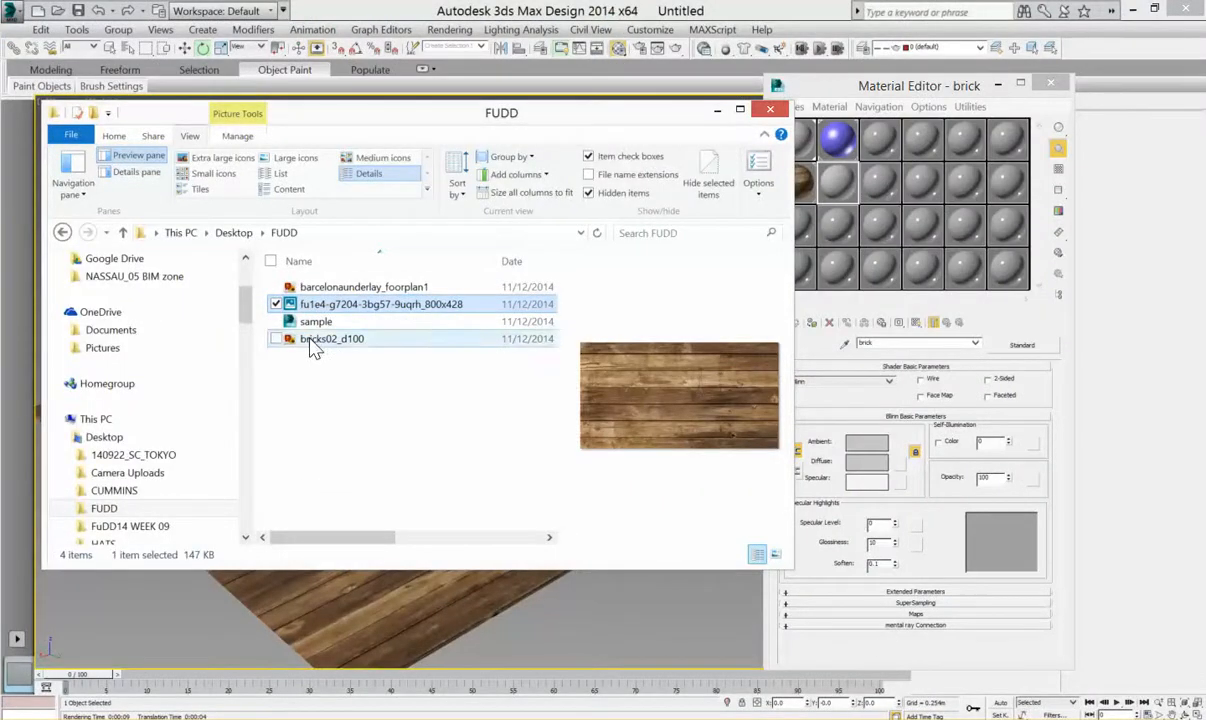
pyautogui.click(840, 190)
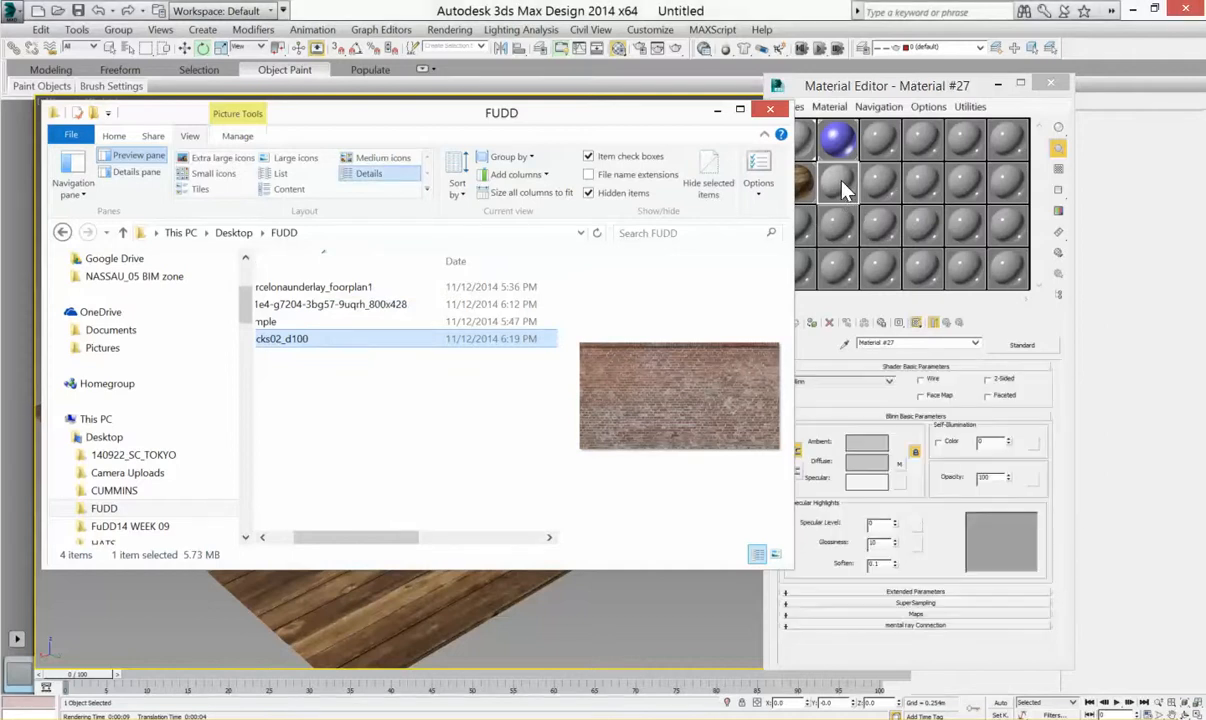
pyautogui.click(958, 614)
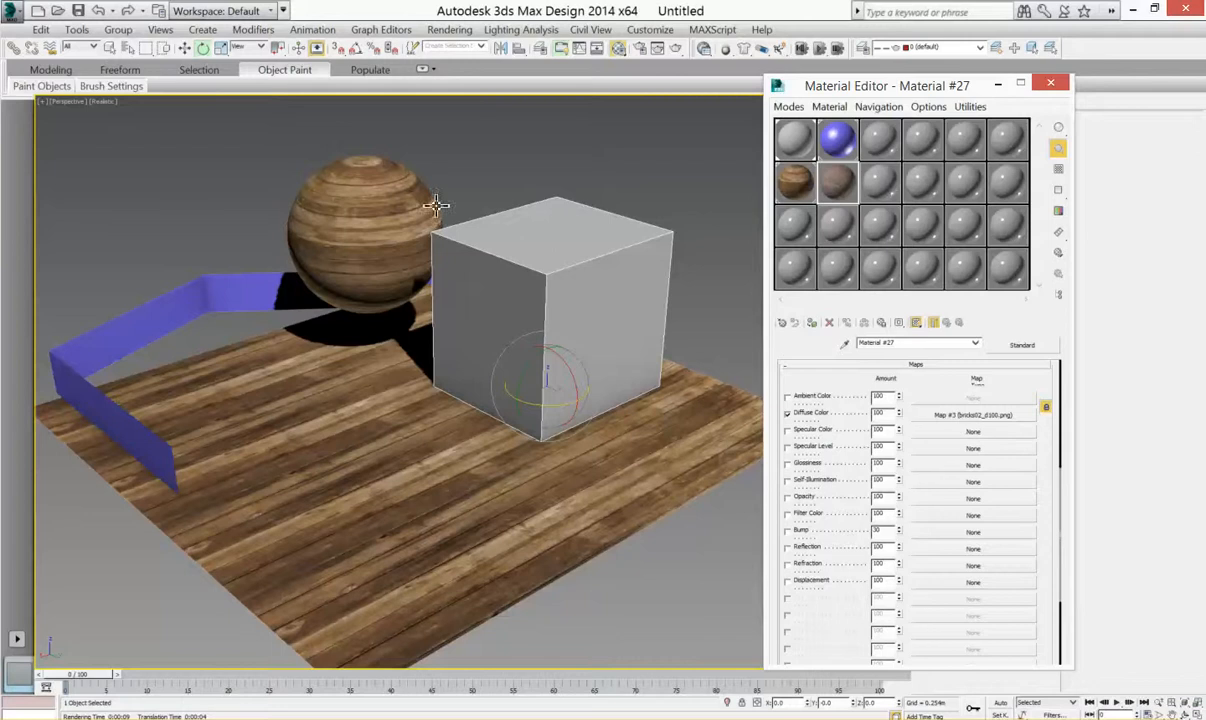
pyautogui.moveTo(385, 334); pyautogui.dragTo(326, 347, button='middle')
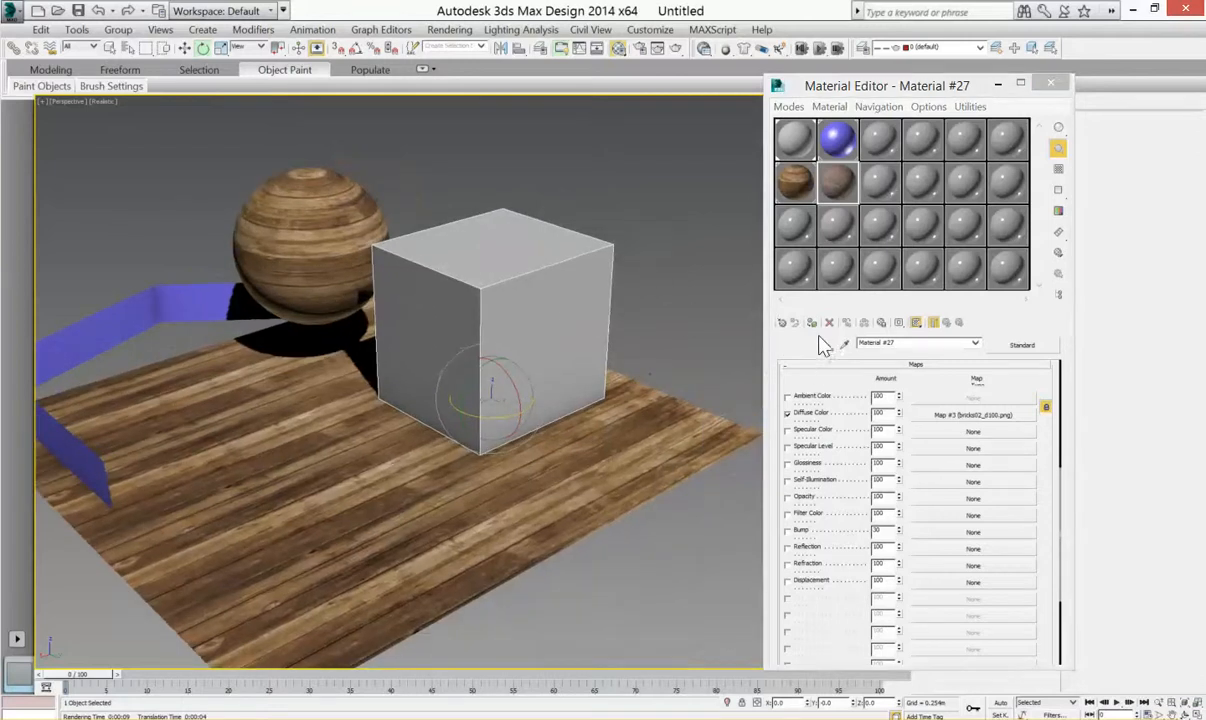
# Assign the brick material to the selected box and inspect the texture on its faces
pyautogui.click(811, 322)
pyautogui.moveTo(545, 356); pyautogui.dragTo(512, 372, button='middle')
pyautogui.keyDown('alt'); pyautogui.moveTo(426, 340); pyautogui.dragTo(501, 235, button='middle'); pyautogui.keyUp('alt')
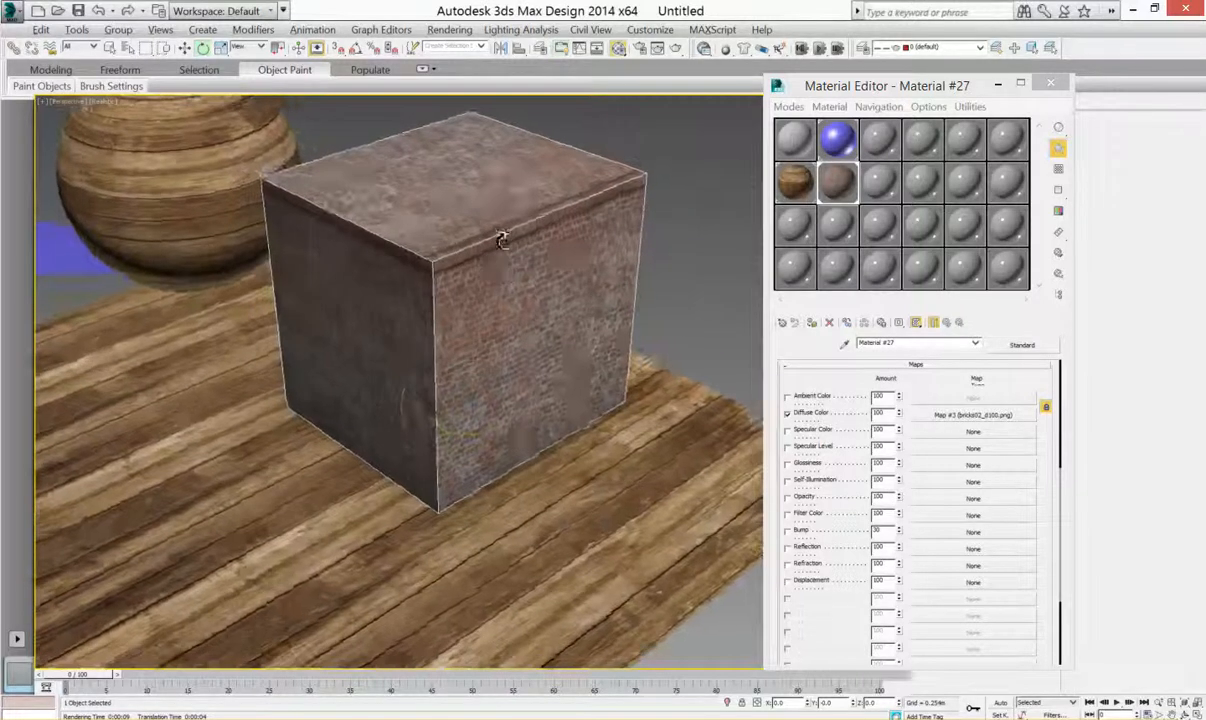
pyautogui.scroll(3, 501, 235)
pyautogui.scroll(-3, 477, 309)
pyautogui.keyDown('alt'); pyautogui.moveTo(477, 309); pyautogui.dragTo(457, 272, button='middle'); pyautogui.keyUp('alt')
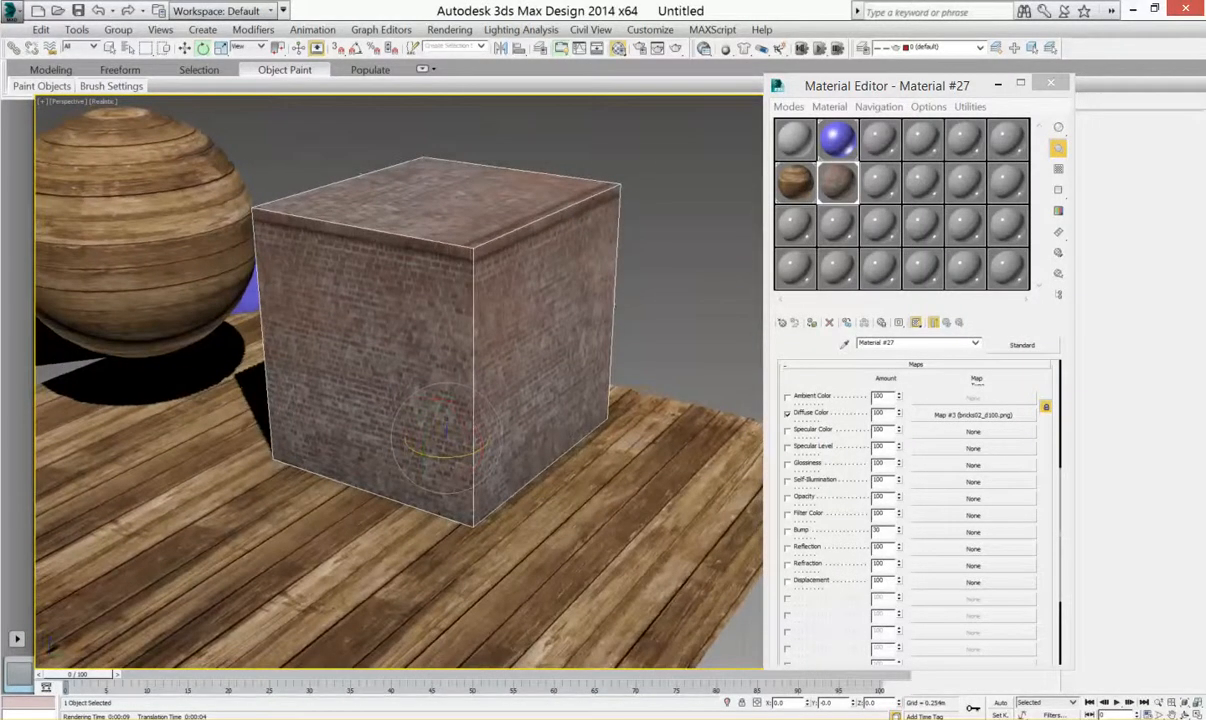
# Switch to the browser to compare the original brick wall image, and return to 3ds Max to check the box
pyautogui.hotkey('alt', 'Tab')
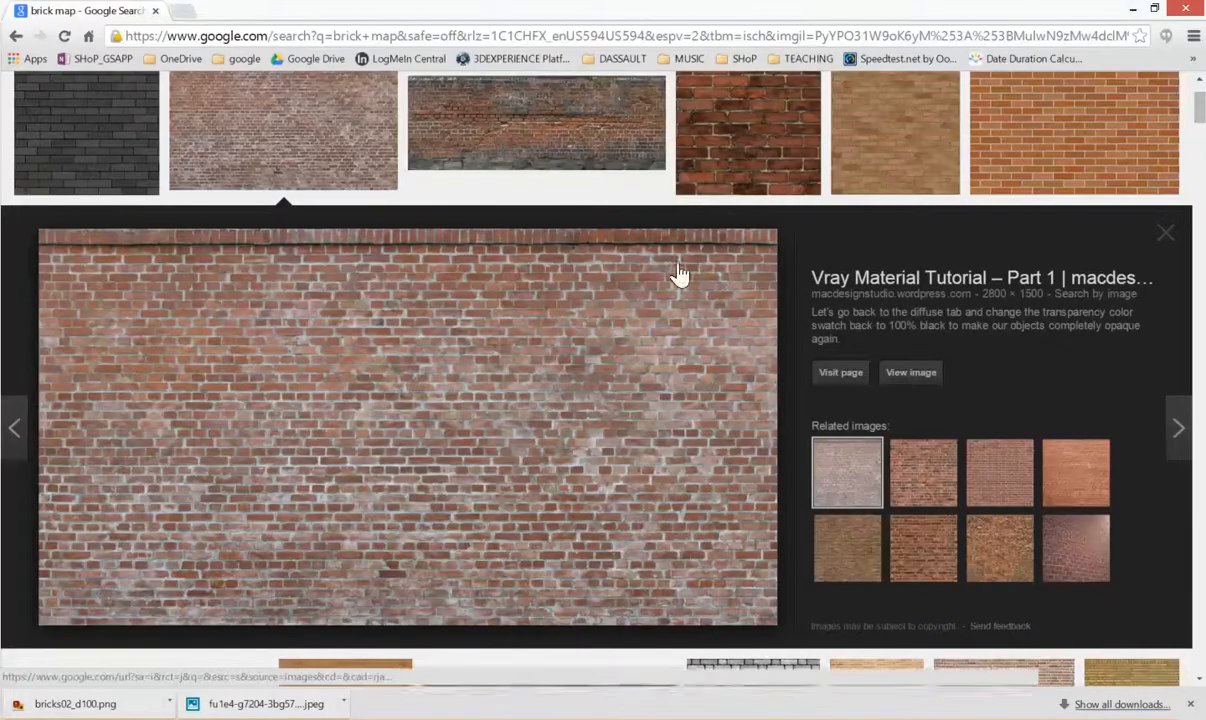
pyautogui.click(1133, 8)
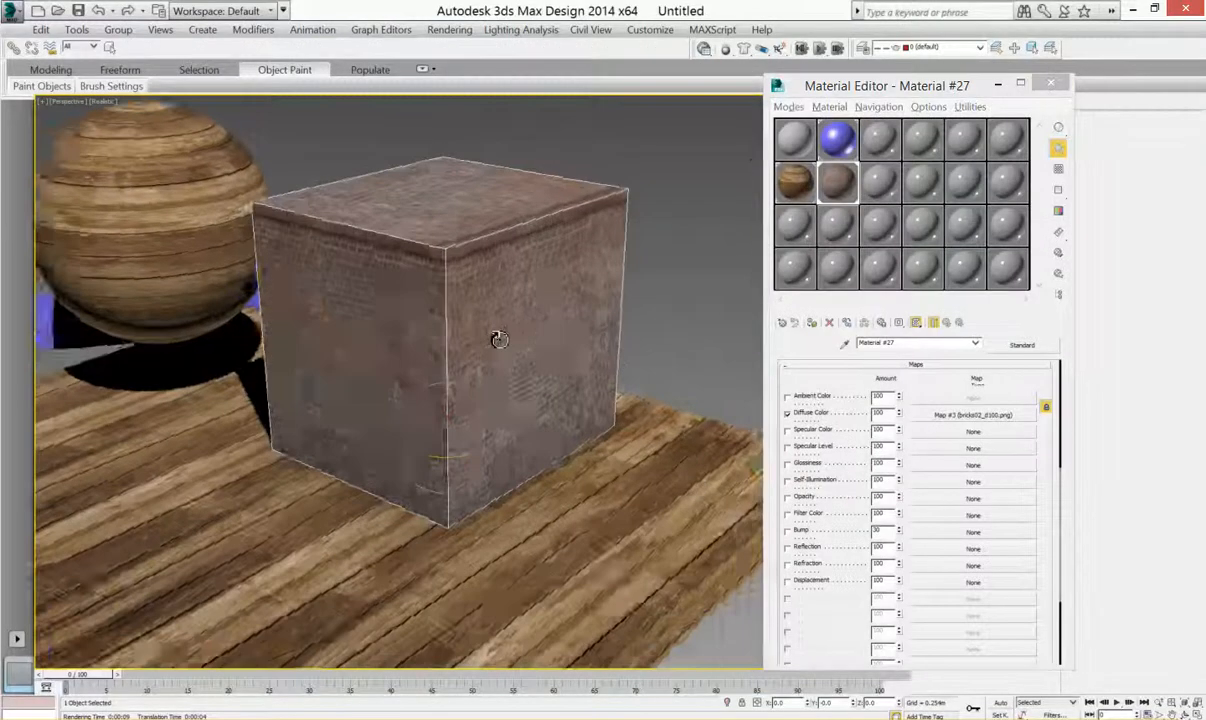
pyautogui.keyDown('alt'); pyautogui.moveTo(499, 339); pyautogui.dragTo(527, 228, button='middle'); pyautogui.keyUp('alt')
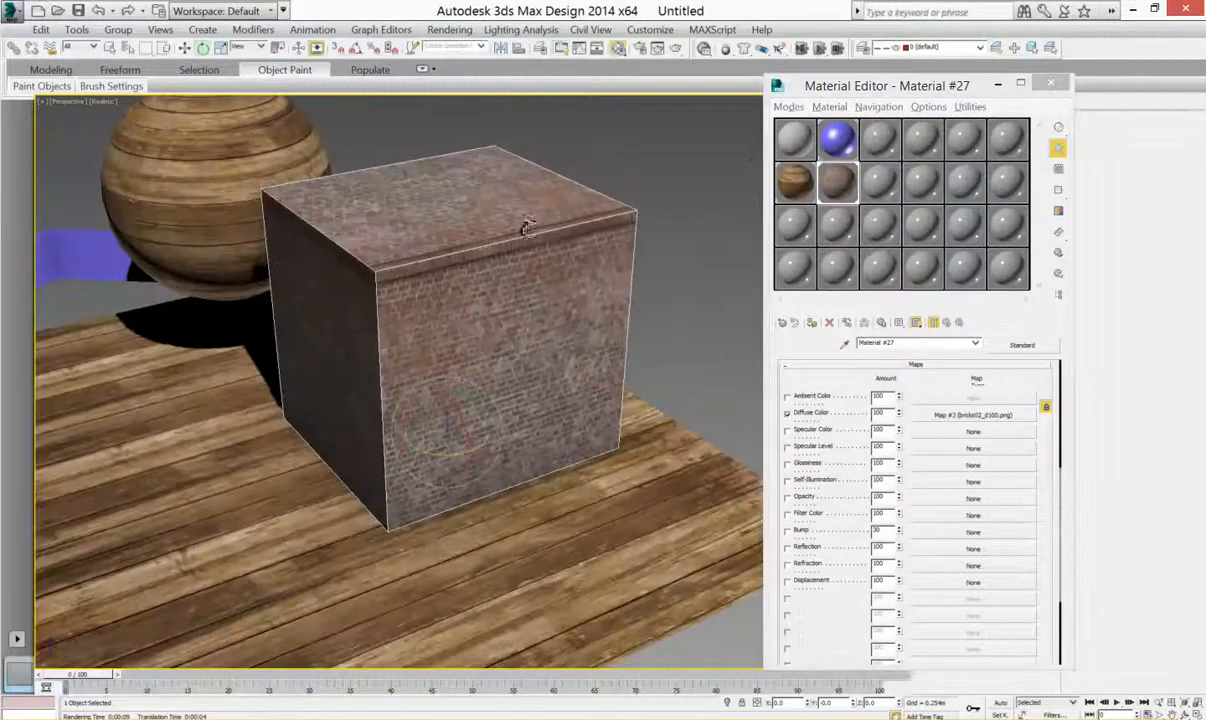
# Close the Material Editor, add a UVW Map modifier to the brick box and enter its Gizmo level
pyautogui.click(1061, 88)
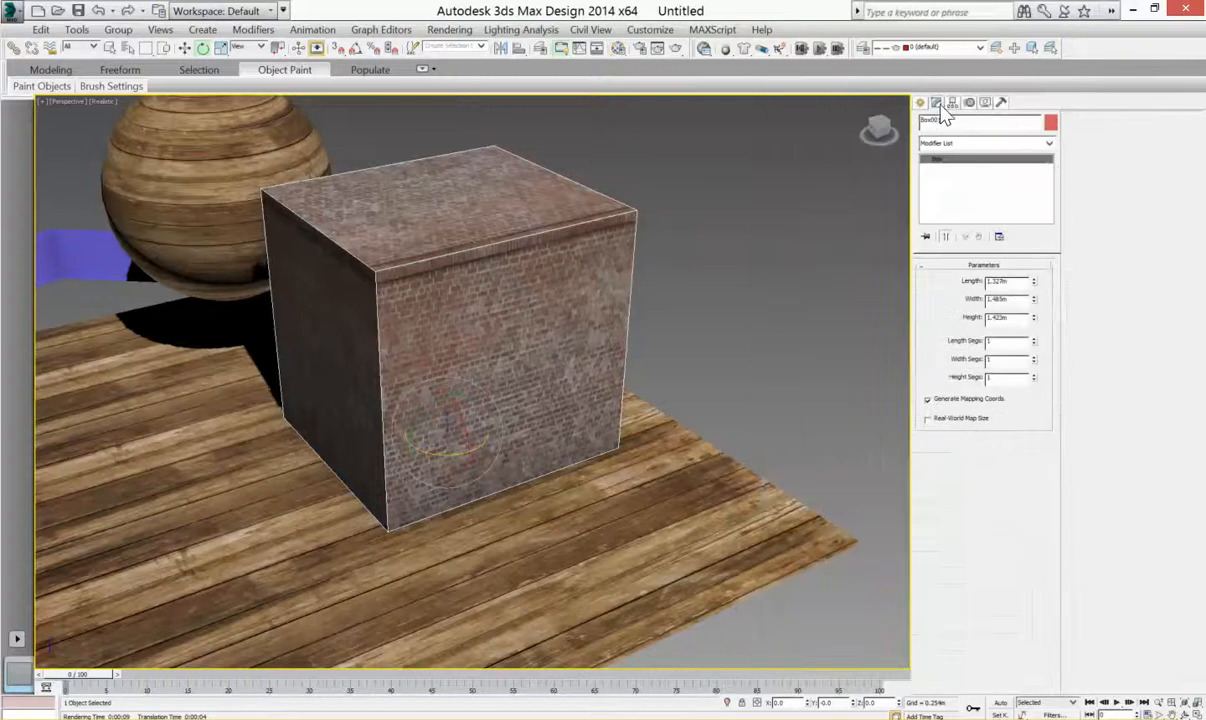
pyautogui.click(995, 150)
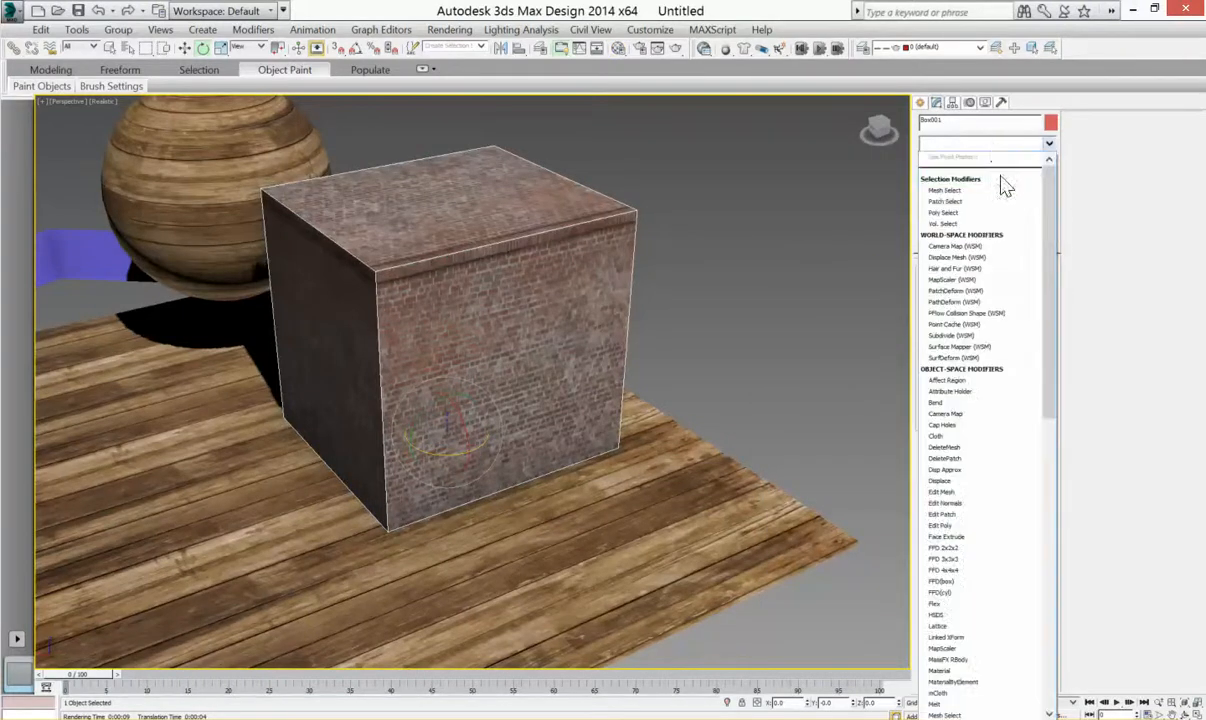
pyautogui.press('u')
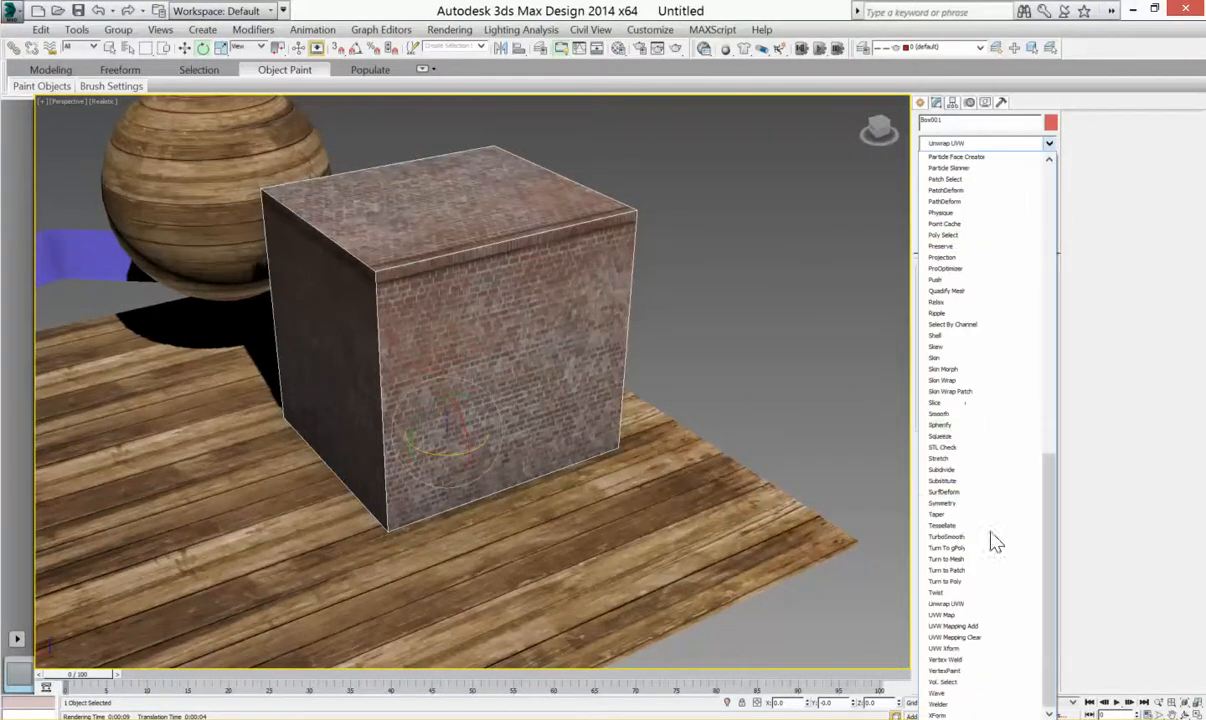
pyautogui.click(968, 617)
pyautogui.keyDown('alt'); pyautogui.moveTo(770, 355); pyautogui.dragTo(478, 203, button='middle'); pyautogui.keyUp('alt')
pyautogui.keyDown('alt'); pyautogui.moveTo(483, 265); pyautogui.dragTo(875, 307, button='middle'); pyautogui.keyUp('alt')
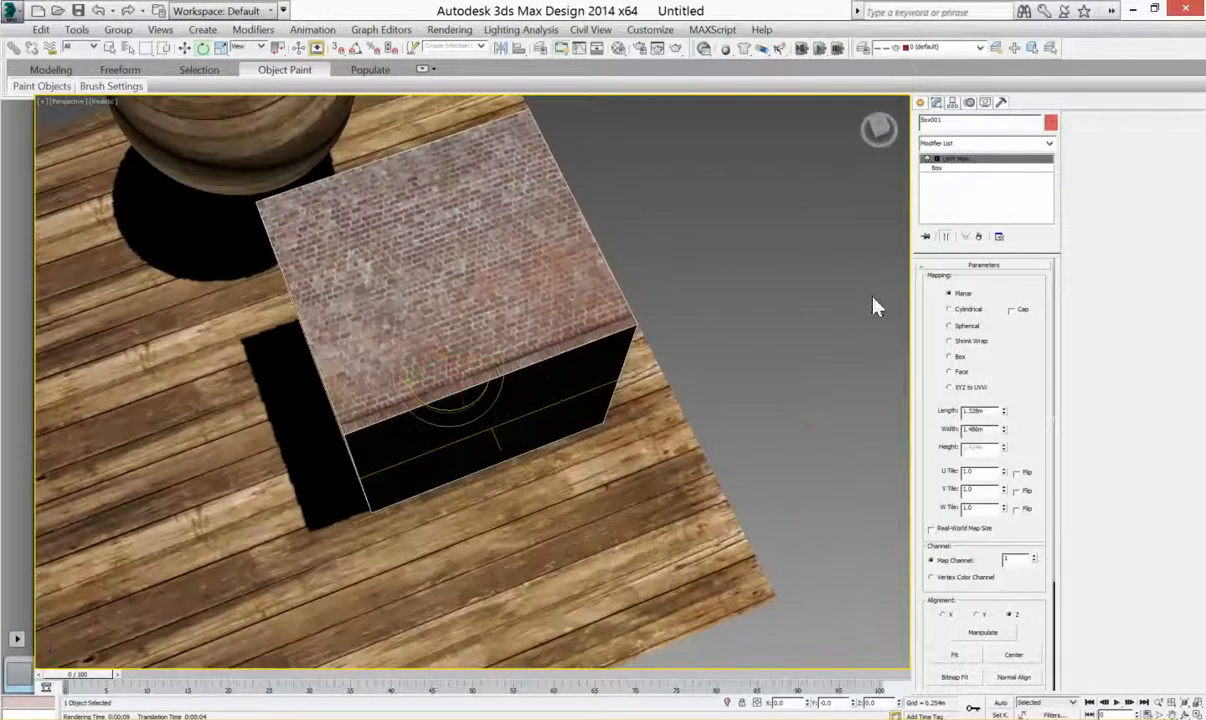
pyautogui.keyDown('alt'); pyautogui.moveTo(618, 325); pyautogui.dragTo(576, 317, button='middle'); pyautogui.keyUp('alt')
pyautogui.click(928, 159)
pyautogui.click(956, 167)
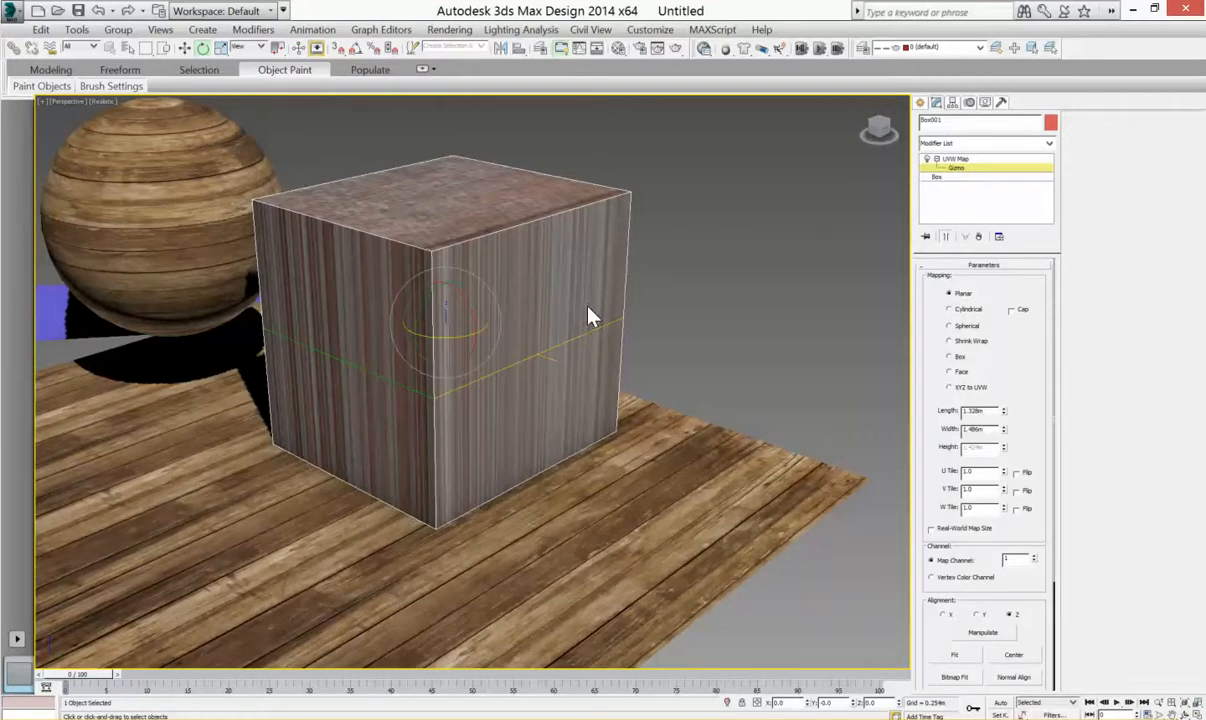
# Rotate the planar mapping gizmo upright and move it along Y out in front of the box
pyautogui.moveTo(451, 308); pyautogui.dragTo(492, 395)
pyautogui.press('w')
pyautogui.moveTo(487, 343); pyautogui.dragTo(765, 395)
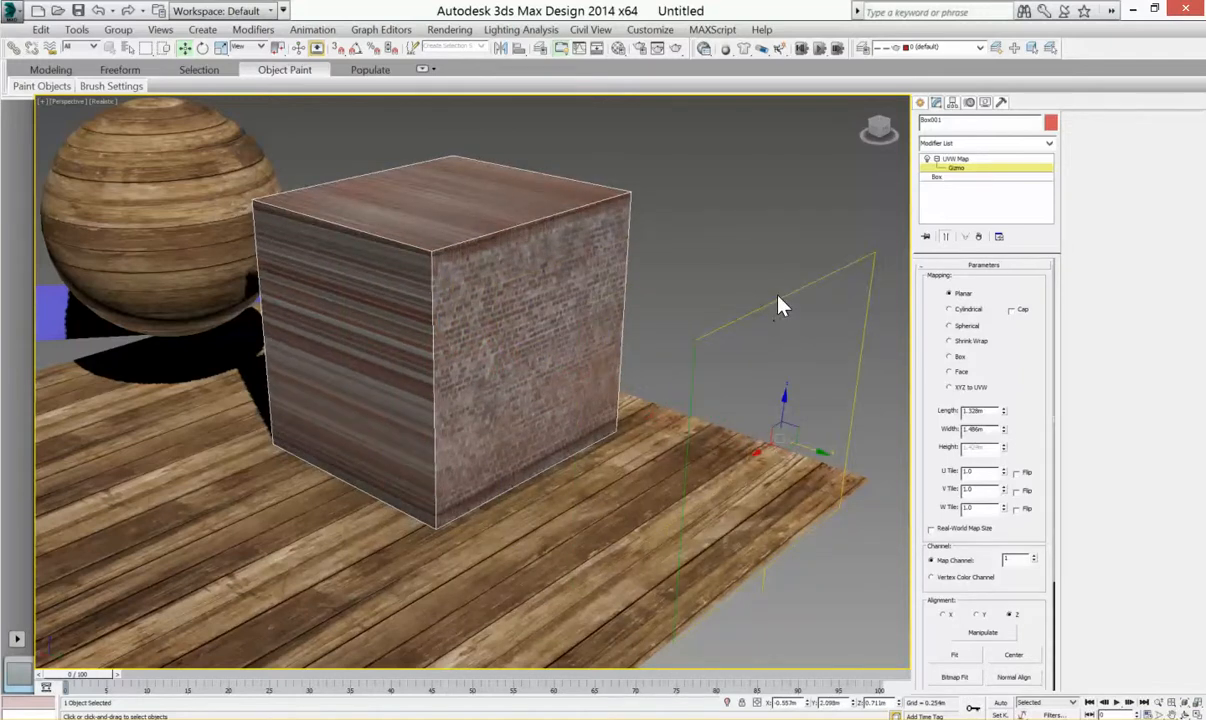
# Tilt the planar gizmo diagonally and reposition it to see how the brick projection shifts across the box
pyautogui.keyDown('alt'); pyautogui.moveTo(697, 358); pyautogui.dragTo(685, 320, button='middle'); pyautogui.keyUp('alt')
pyautogui.press('e')
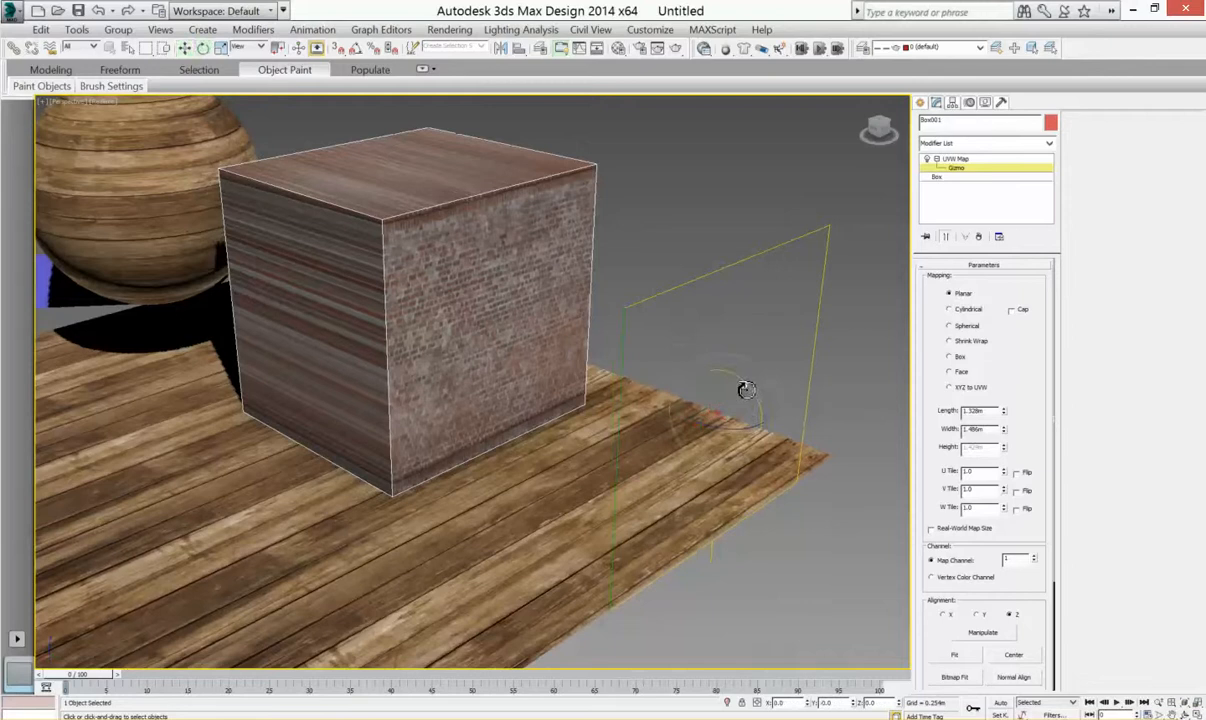
pyautogui.moveTo(750, 388); pyautogui.dragTo(716, 247)
pyautogui.keyDown('alt'); pyautogui.moveTo(617, 420); pyautogui.dragTo(385, 255, button='middle'); pyautogui.keyUp('alt')
pyautogui.press('w')
pyautogui.keyDown('alt'); pyautogui.moveTo(272, 437); pyautogui.dragTo(537, 316, button='middle'); pyautogui.keyUp('alt')
pyautogui.keyDown('alt'); pyautogui.moveTo(606, 291); pyautogui.dragTo(569, 325, button='middle'); pyautogui.keyUp('alt')
pyautogui.moveTo(563, 341)
pyautogui.keyDown('alt'); pyautogui.mouseDown(button='middle')
pyautogui.moveTo(638, 291)
pyautogui.moveTo(546, 345)
pyautogui.moveTo(583, 335)
pyautogui.mouseUp(button='middle'); pyautogui.keyUp('alt')
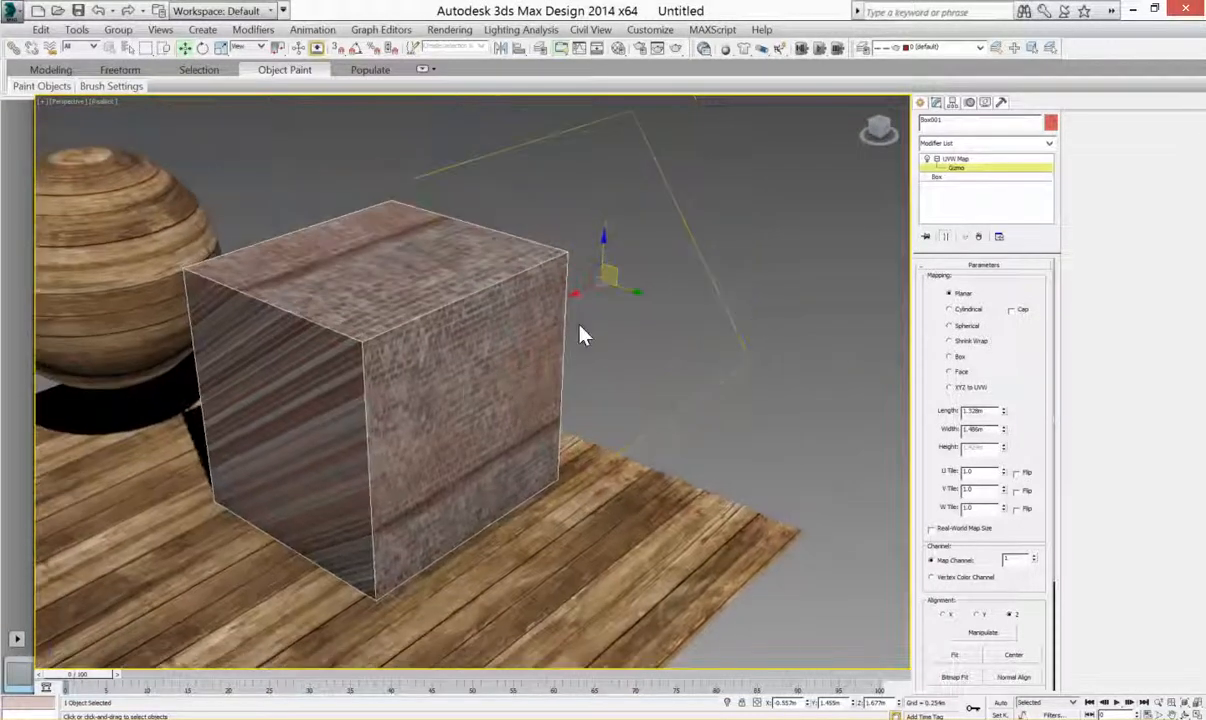
# Switch the UVW mapping type to Box and reset the gizmo so it encloses the object
pyautogui.click(960, 357)
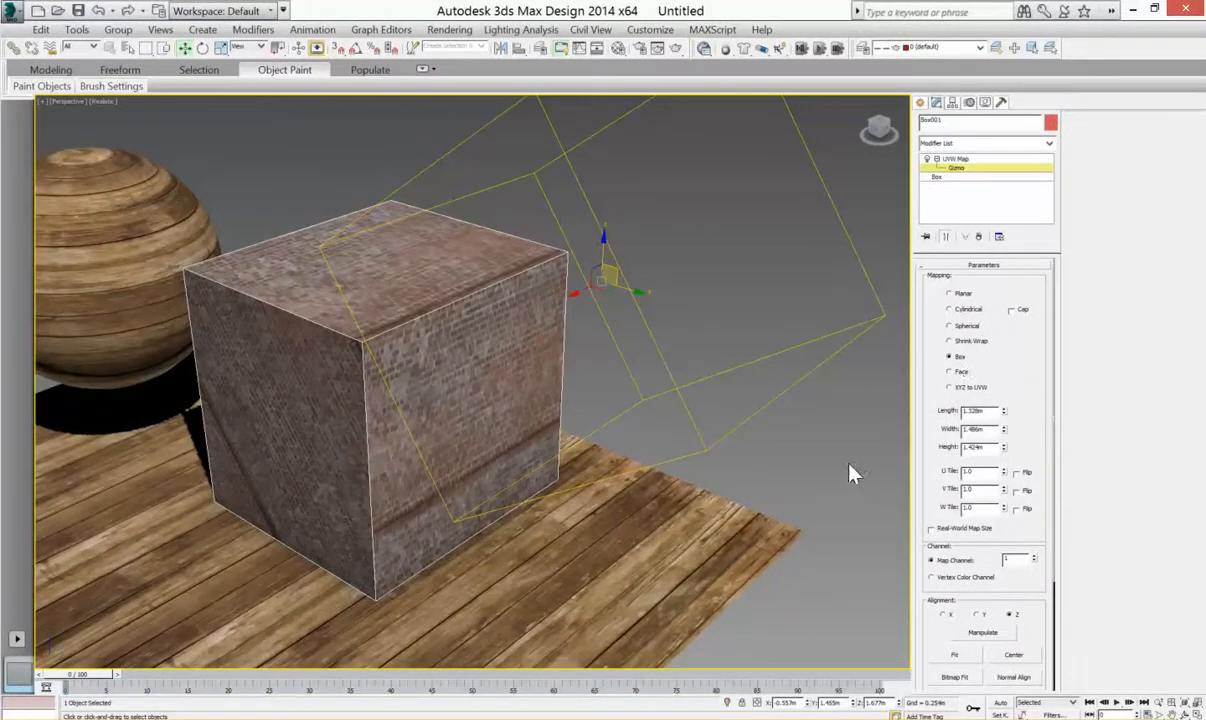
pyautogui.keyDown('alt'); pyautogui.moveTo(700, 472); pyautogui.dragTo(725, 458, button='middle'); pyautogui.keyUp('alt')
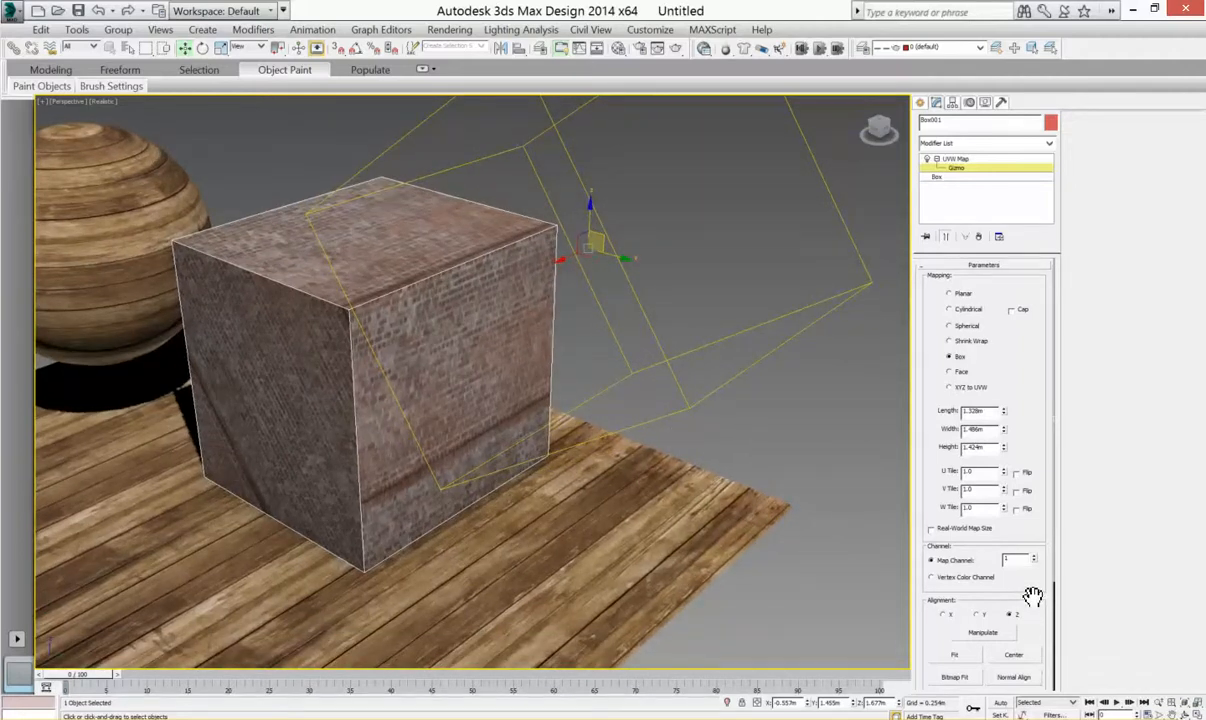
pyautogui.moveTo(1032, 596); pyautogui.dragTo(1039, 506)
pyautogui.click(956, 563)
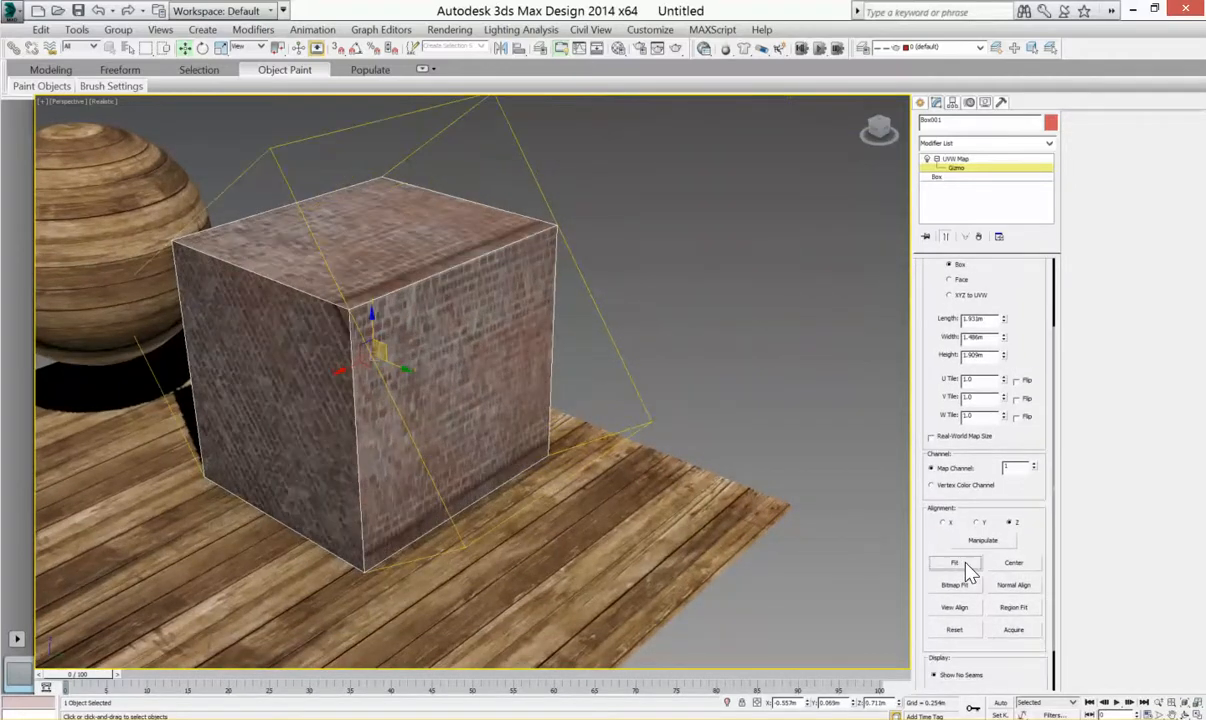
pyautogui.click(958, 630)
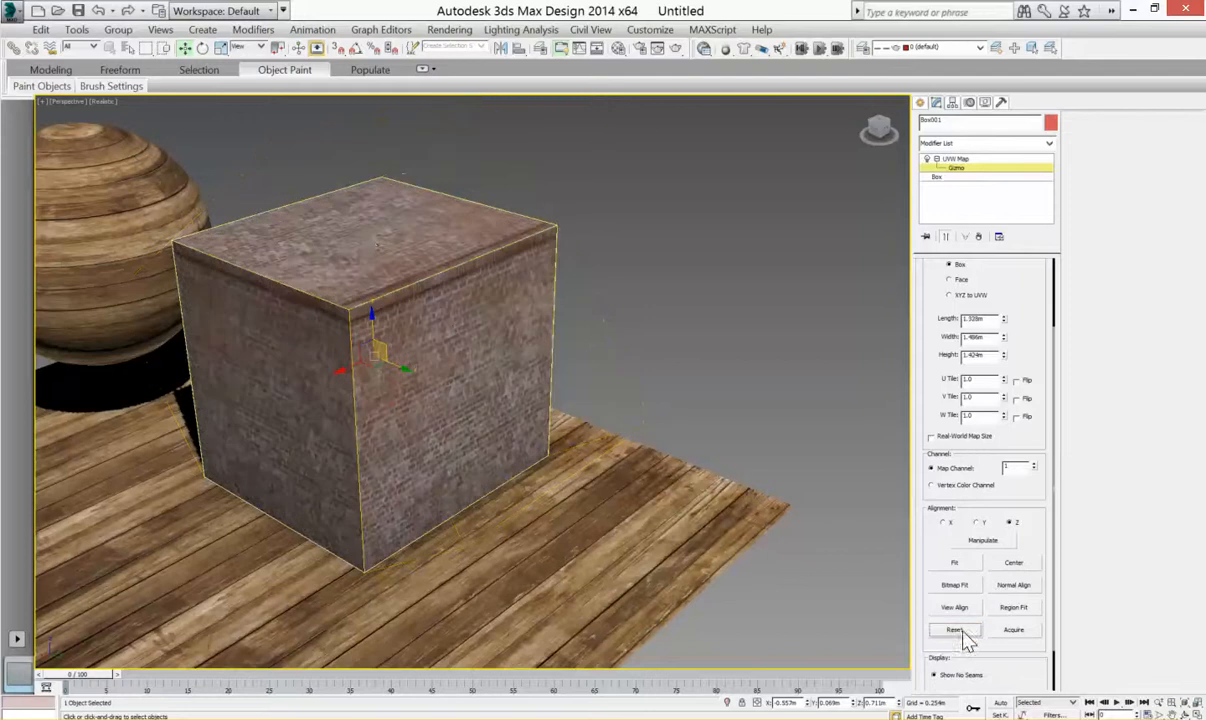
pyautogui.keyDown('alt'); pyautogui.moveTo(715, 326); pyautogui.dragTo(929, 243, button='middle'); pyautogui.keyUp('alt')
pyautogui.moveTo(797, 302); pyautogui.dragTo(850, 313, button='middle')
pyautogui.keyDown('alt'); pyautogui.moveTo(773, 326); pyautogui.dragTo(700, 340, button='middle'); pyautogui.keyUp('alt')
pyautogui.keyDown('alt'); pyautogui.moveTo(745, 390); pyautogui.dragTo(762, 396, button='middle'); pyautogui.keyUp('alt')
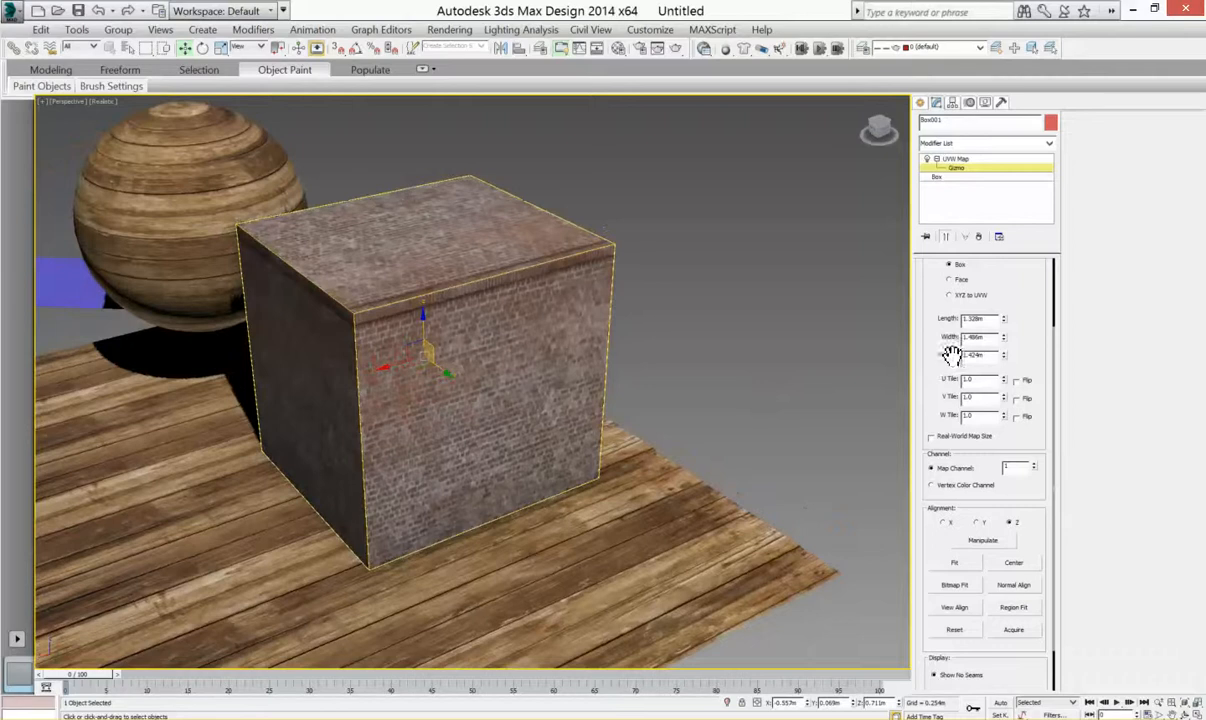
# Enlarge the box mapping gizmo to a width of 4.013 m and a length of 3.612 m
pyautogui.moveTo(1004, 320)
pyautogui.mouseDown()
pyautogui.moveTo(1006, 305)
pyautogui.moveTo(1006, 317)
pyautogui.mouseUp()
pyautogui.hotkey('ctrl', 'z')
pyautogui.moveTo(1005, 340); pyautogui.dragTo(1025, 240)
pyautogui.keyDown('alt'); pyautogui.moveTo(670, 338); pyautogui.dragTo(770, 318, button='middle'); pyautogui.keyUp('alt')
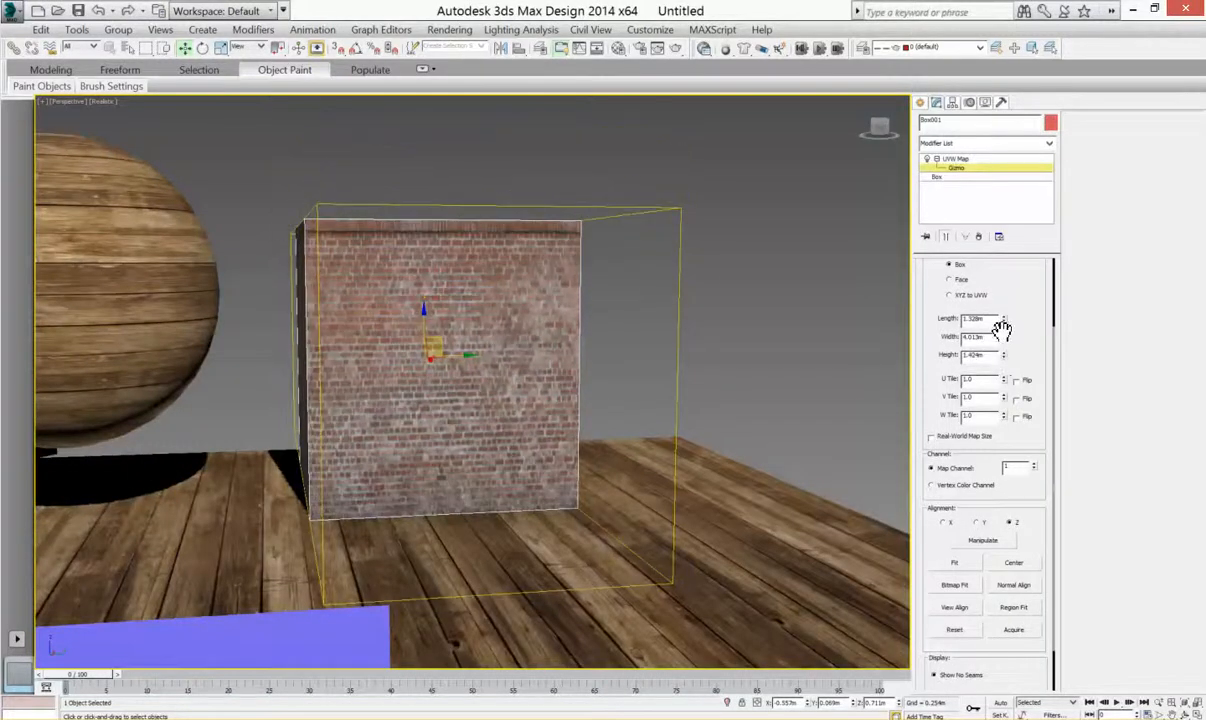
pyautogui.moveTo(1004, 336); pyautogui.dragTo(1004, 282)
pyautogui.keyDown('alt'); pyautogui.moveTo(593, 285); pyautogui.dragTo(520, 310, button='middle'); pyautogui.keyUp('alt')
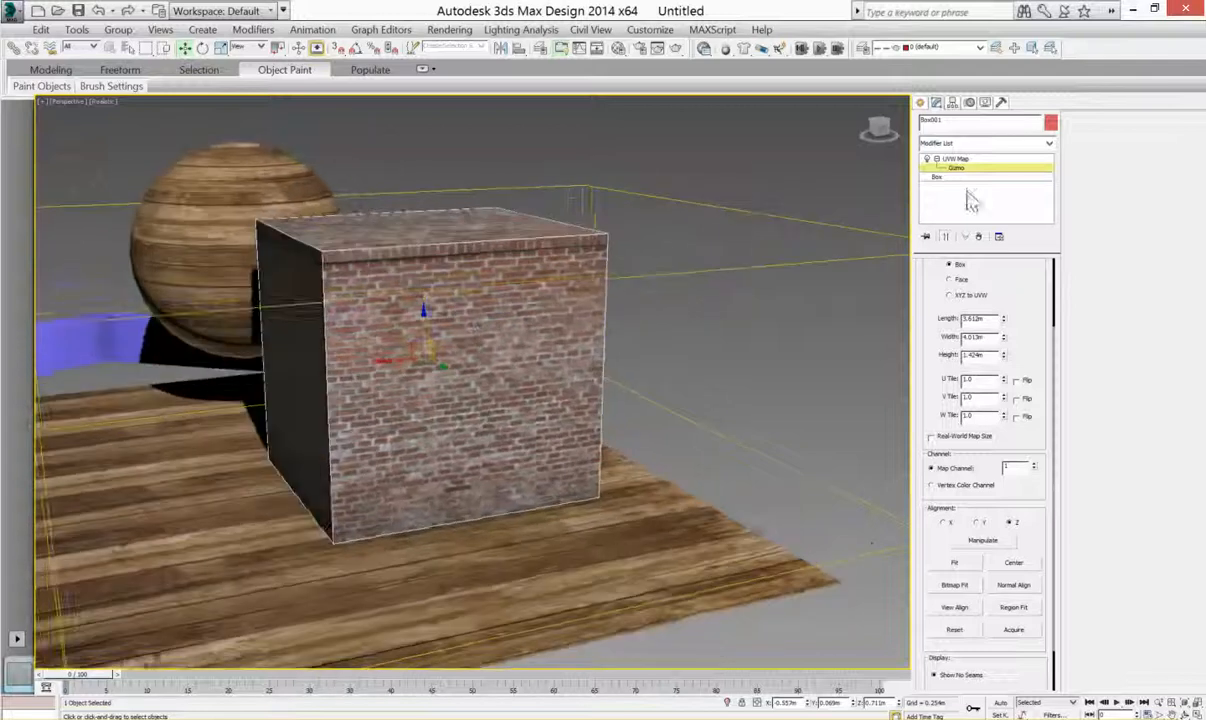
# Move the mapping gizmo to about X -1.132 m and Y 0.014 m to align the bricks on the box's faces
pyautogui.moveTo(385, 358); pyautogui.dragTo(442, 354)
pyautogui.keyDown('alt'); pyautogui.moveTo(442, 354); pyautogui.dragTo(505, 350, button='middle'); pyautogui.keyUp('alt')
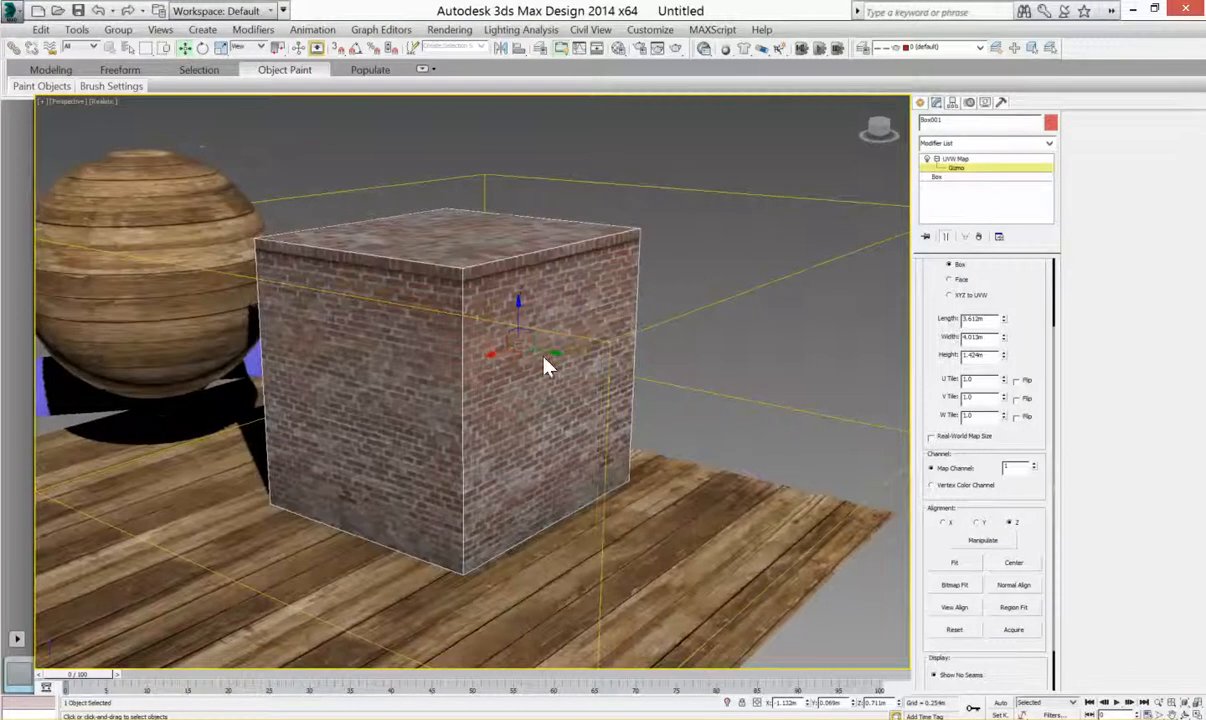
pyautogui.moveTo(553, 353)
pyautogui.mouseDown()
pyautogui.moveTo(536, 351)
pyautogui.moveTo(619, 359)
pyautogui.moveTo(546, 358)
pyautogui.mouseUp()
pyautogui.keyDown('alt'); pyautogui.moveTo(546, 358); pyautogui.dragTo(565, 330, button='middle'); pyautogui.keyUp('alt')
pyautogui.scroll(-3, 556, 386)
pyautogui.scroll(-2, 576, 350)
pyautogui.scroll(3, 546, 342)
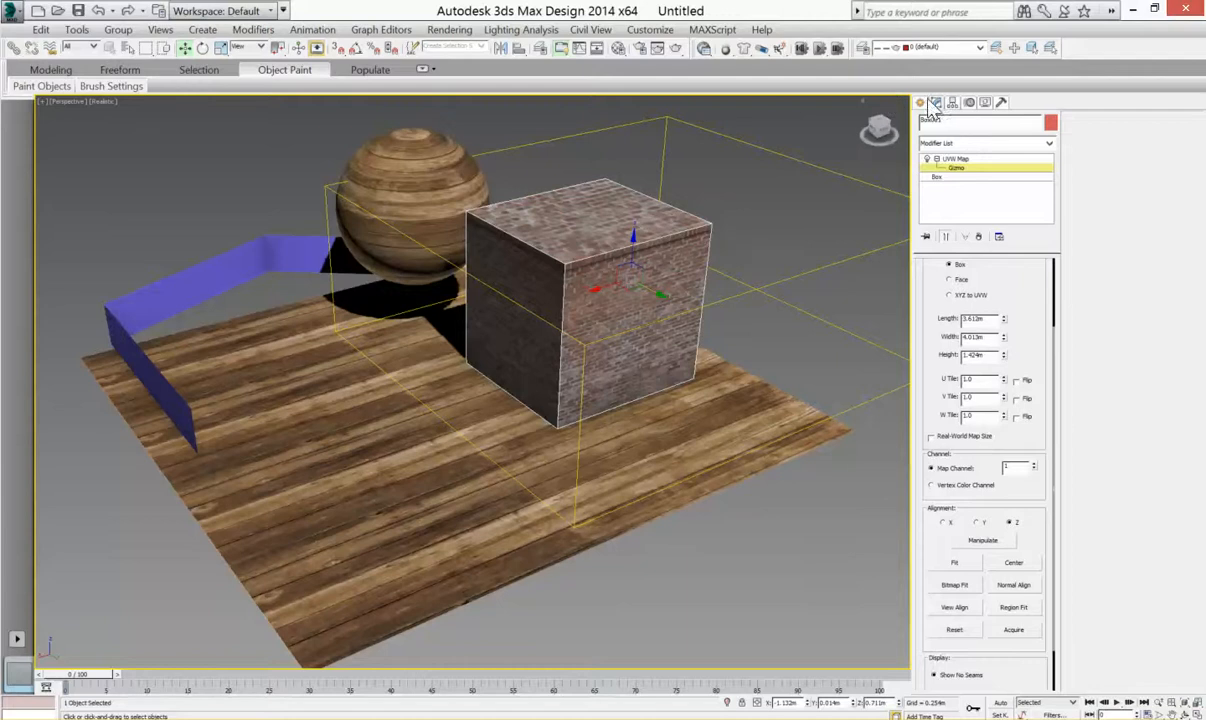
# Leave the UVW Map gizmo by opening the spline creation tools and deselect the brick box
pyautogui.click(920, 102)
pyautogui.click(938, 125)
pyautogui.click(797, 162)
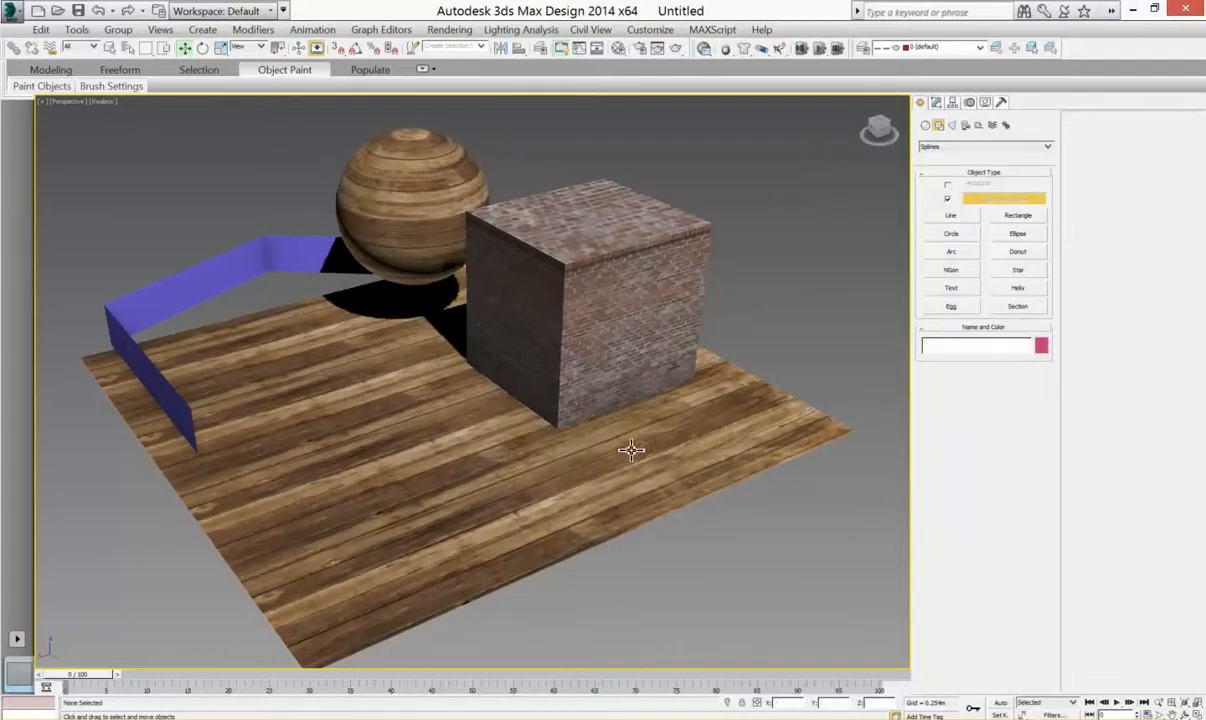
pyautogui.moveTo(631, 450); pyautogui.dragTo(606, 446, button='middle')
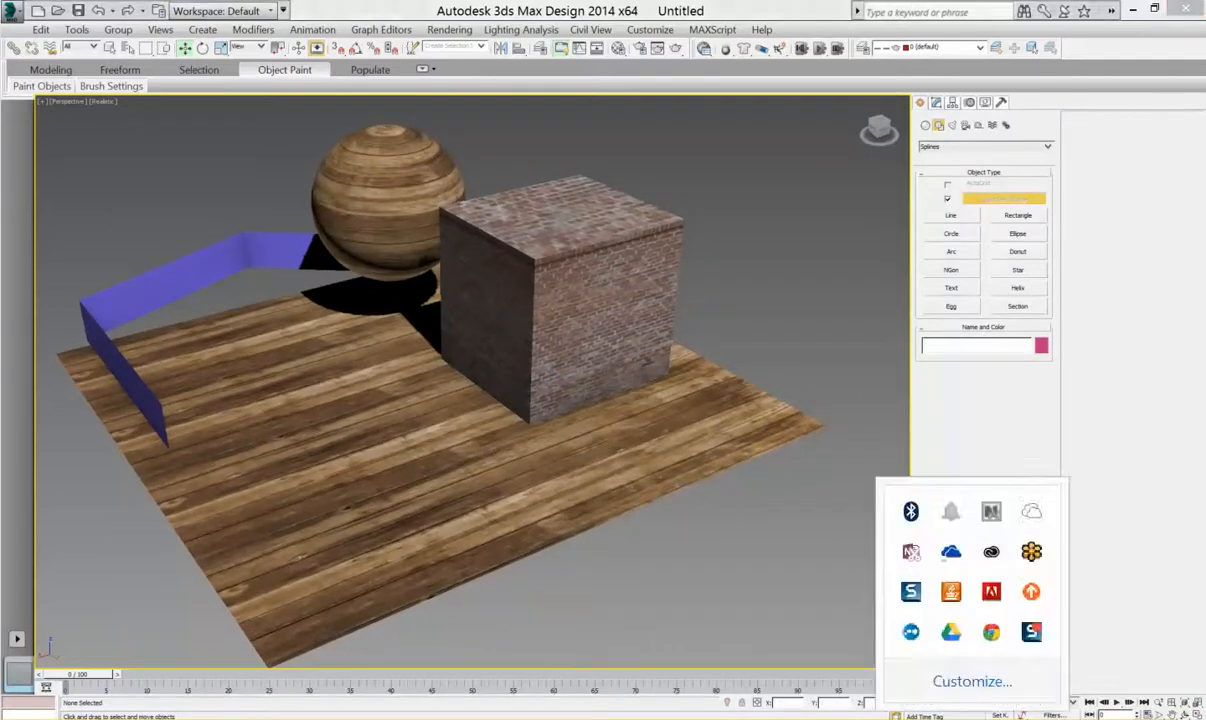